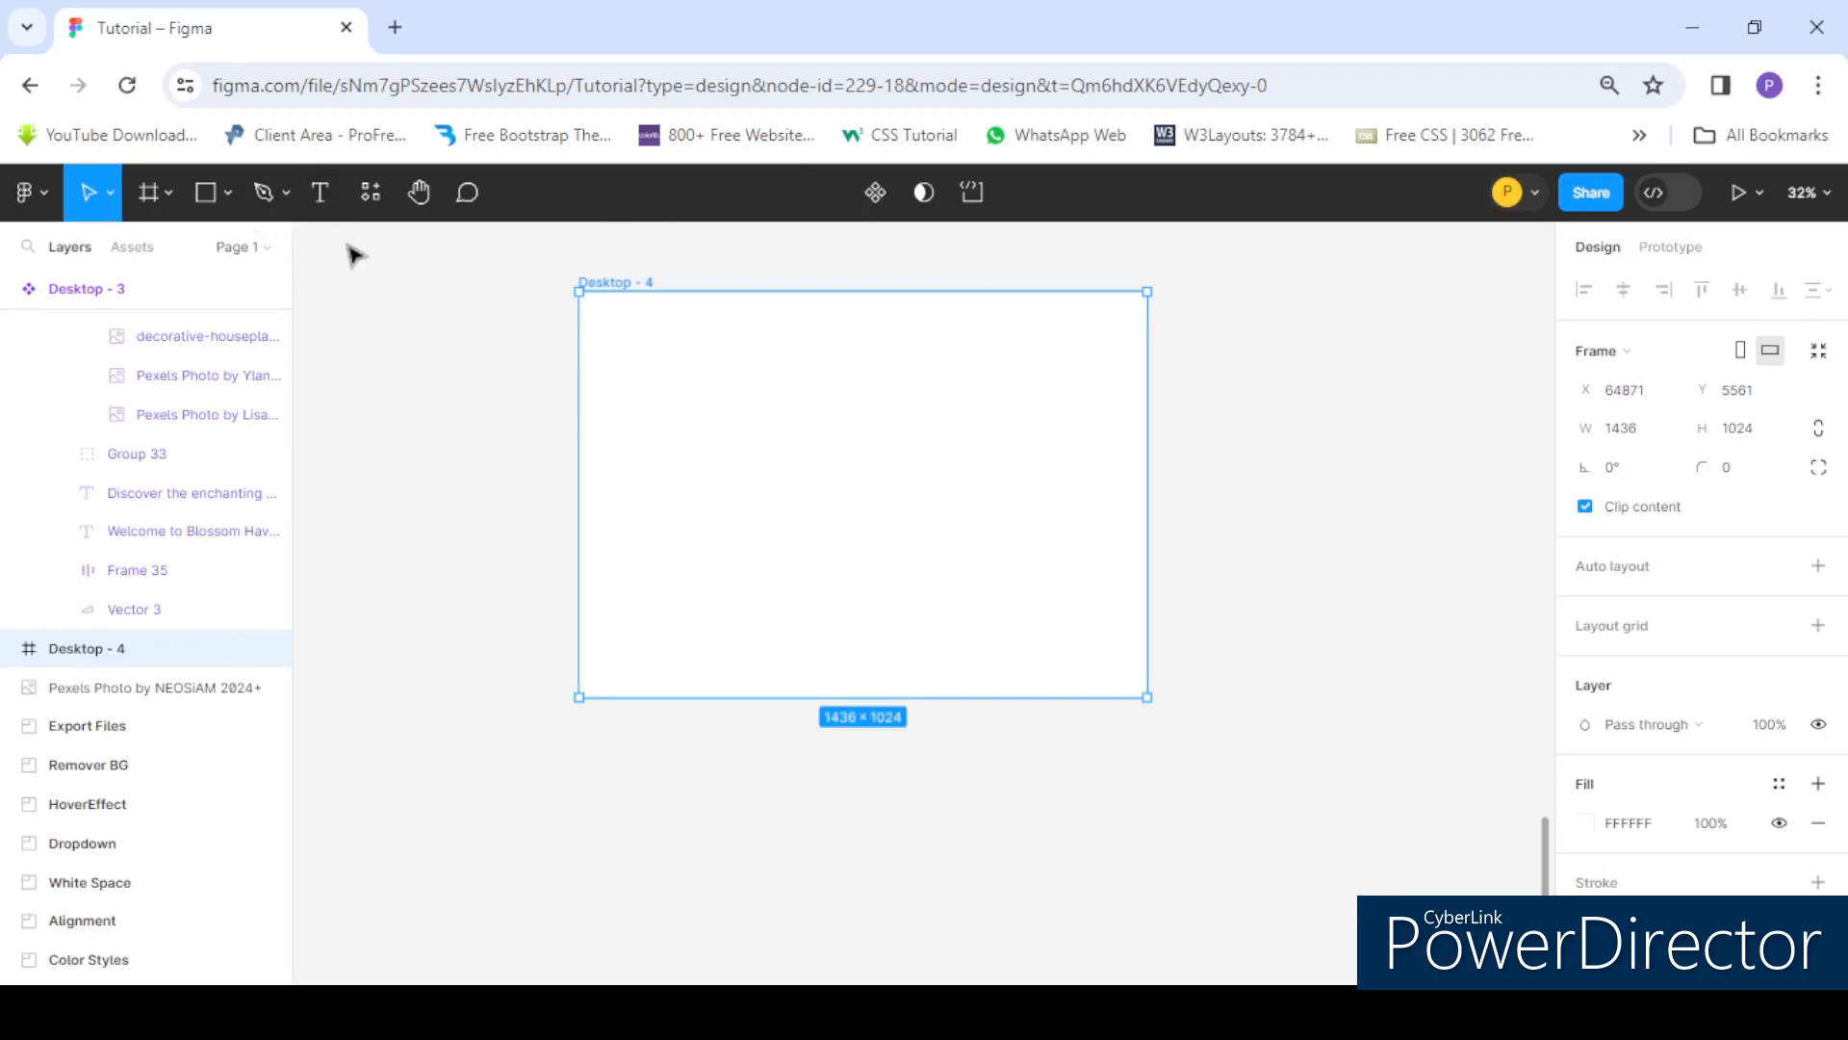
- Start a new text layer near the upper-left corner of the Desktop - 4 frame
{"action": "left_click", "coordinate": [323, 198]}
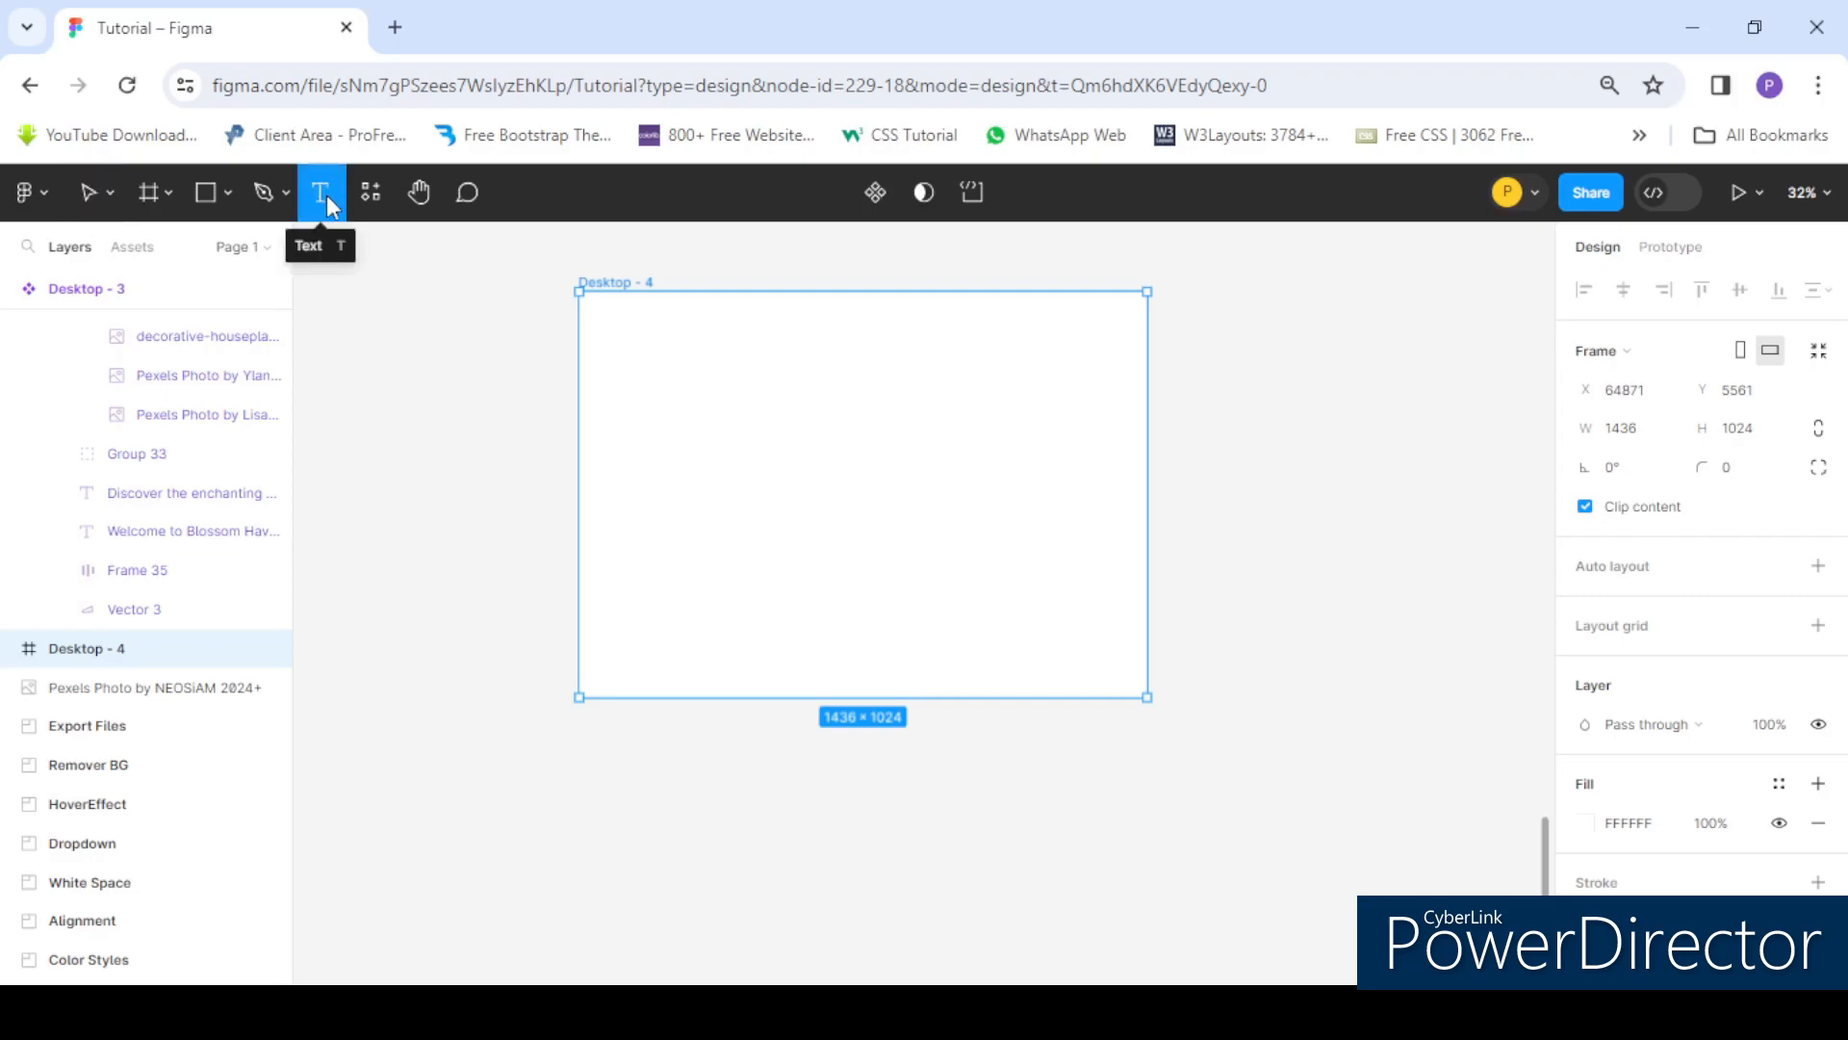
{"action": "left_click", "coordinate": [86, 194]}
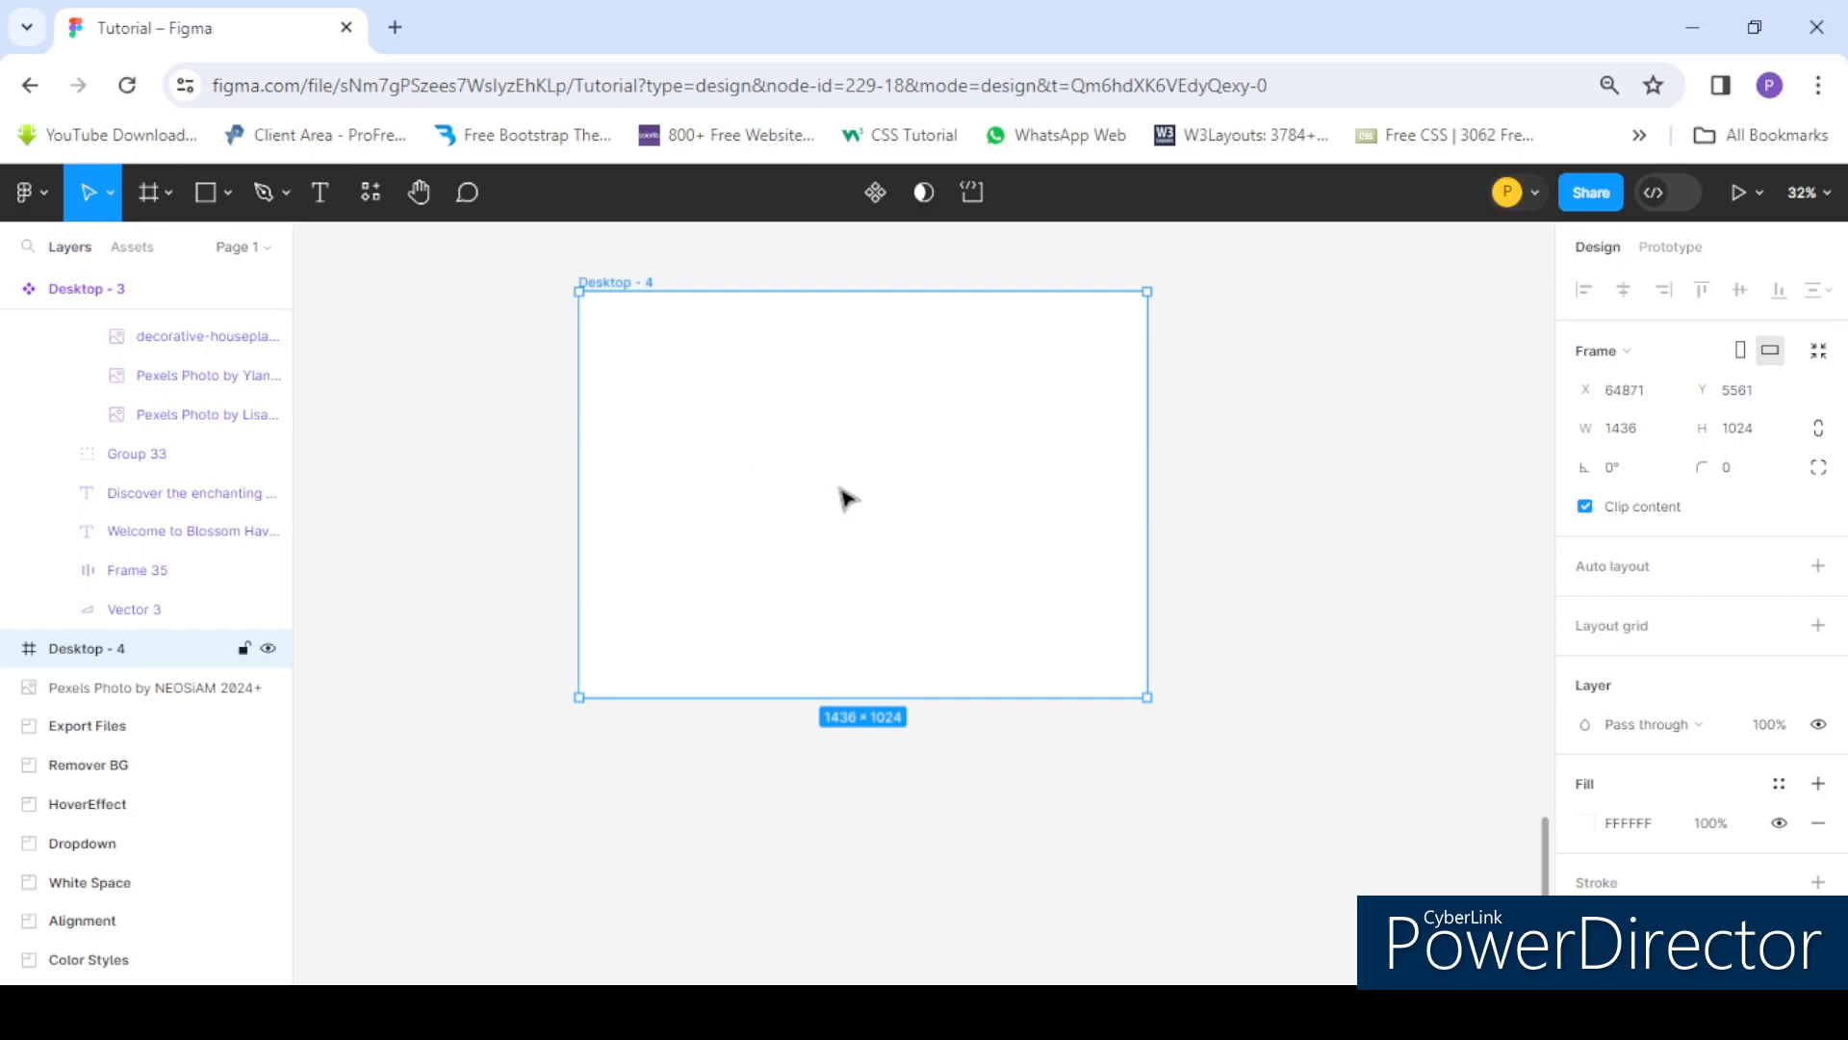
{"action": "key", "text": "t"}
{"action": "scroll", "coordinate": [625, 336], "scroll_direction": "up", "scroll_amount": 1}
{"action": "scroll", "coordinate": [616, 298], "scroll_direction": "down", "scroll_amount": 2}
{"action": "scroll", "coordinate": [674, 317], "scroll_direction": "up", "scroll_amount": 1}
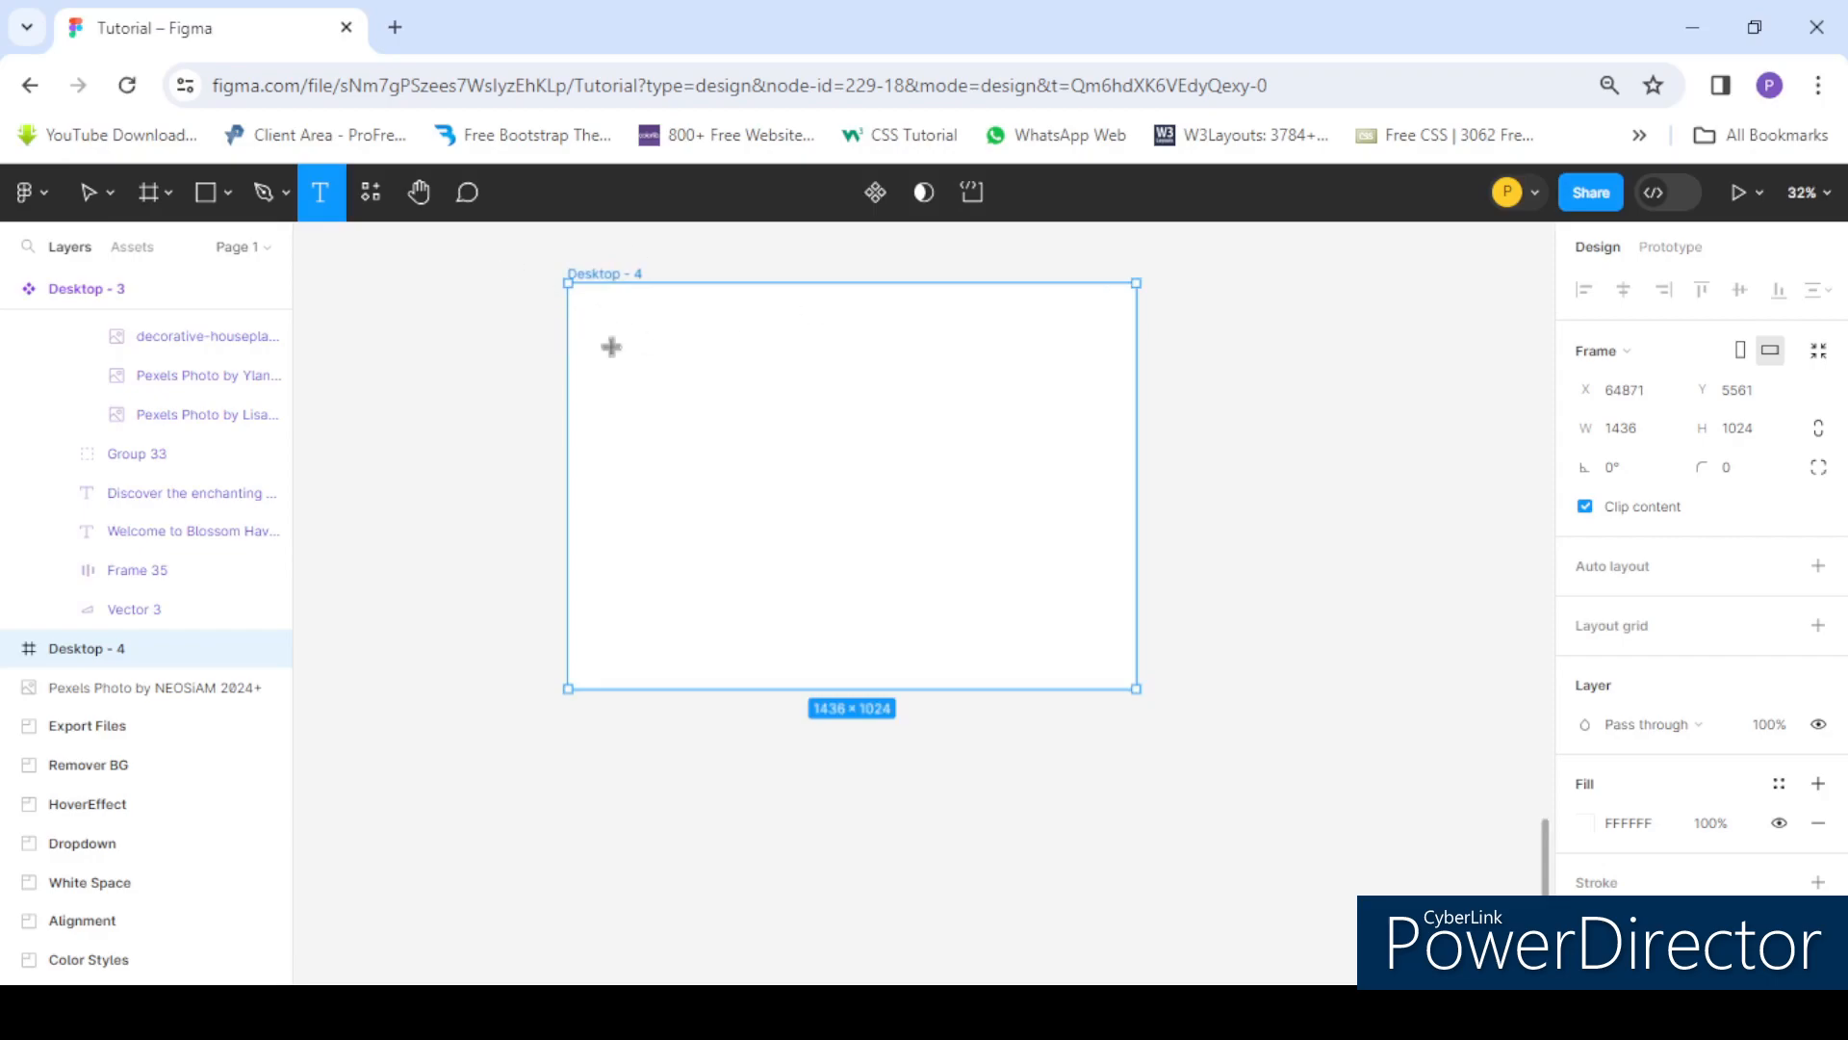
{"action": "scroll", "coordinate": [641, 303], "scroll_direction": "up", "scroll_amount": 1}
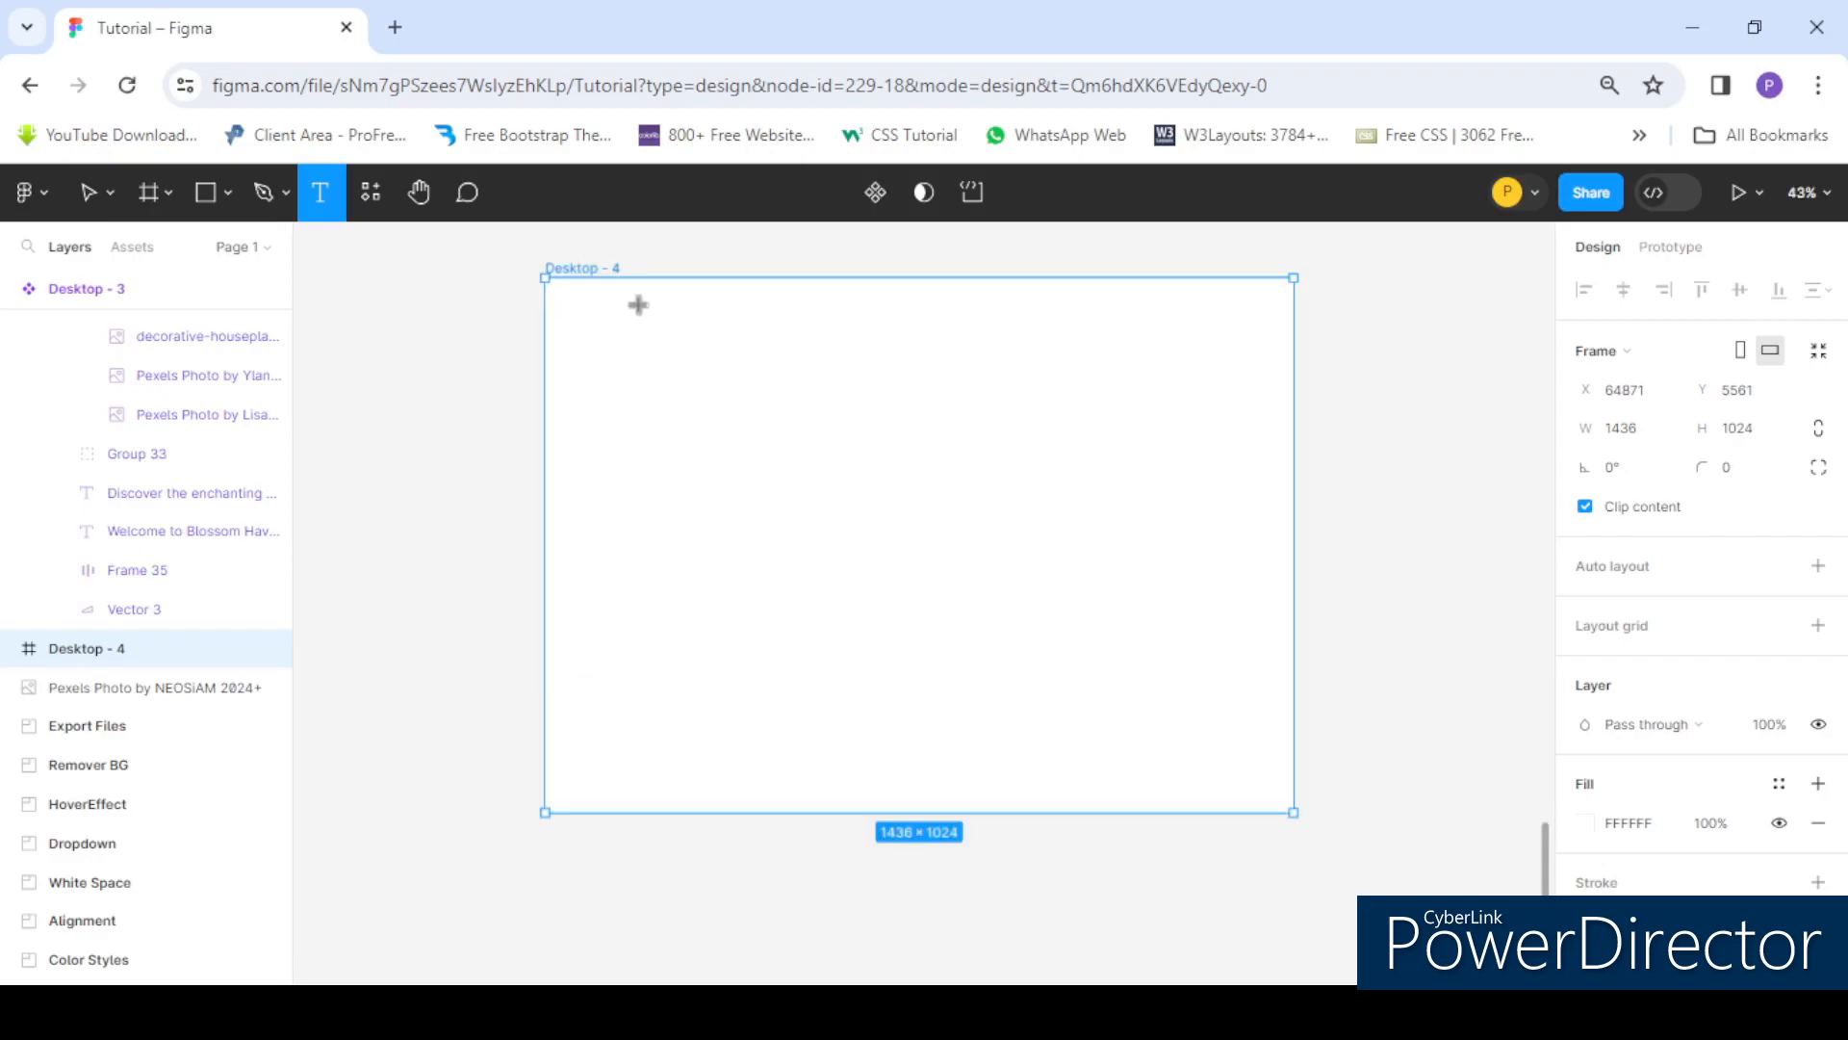
{"action": "left_click", "coordinate": [620, 366]}
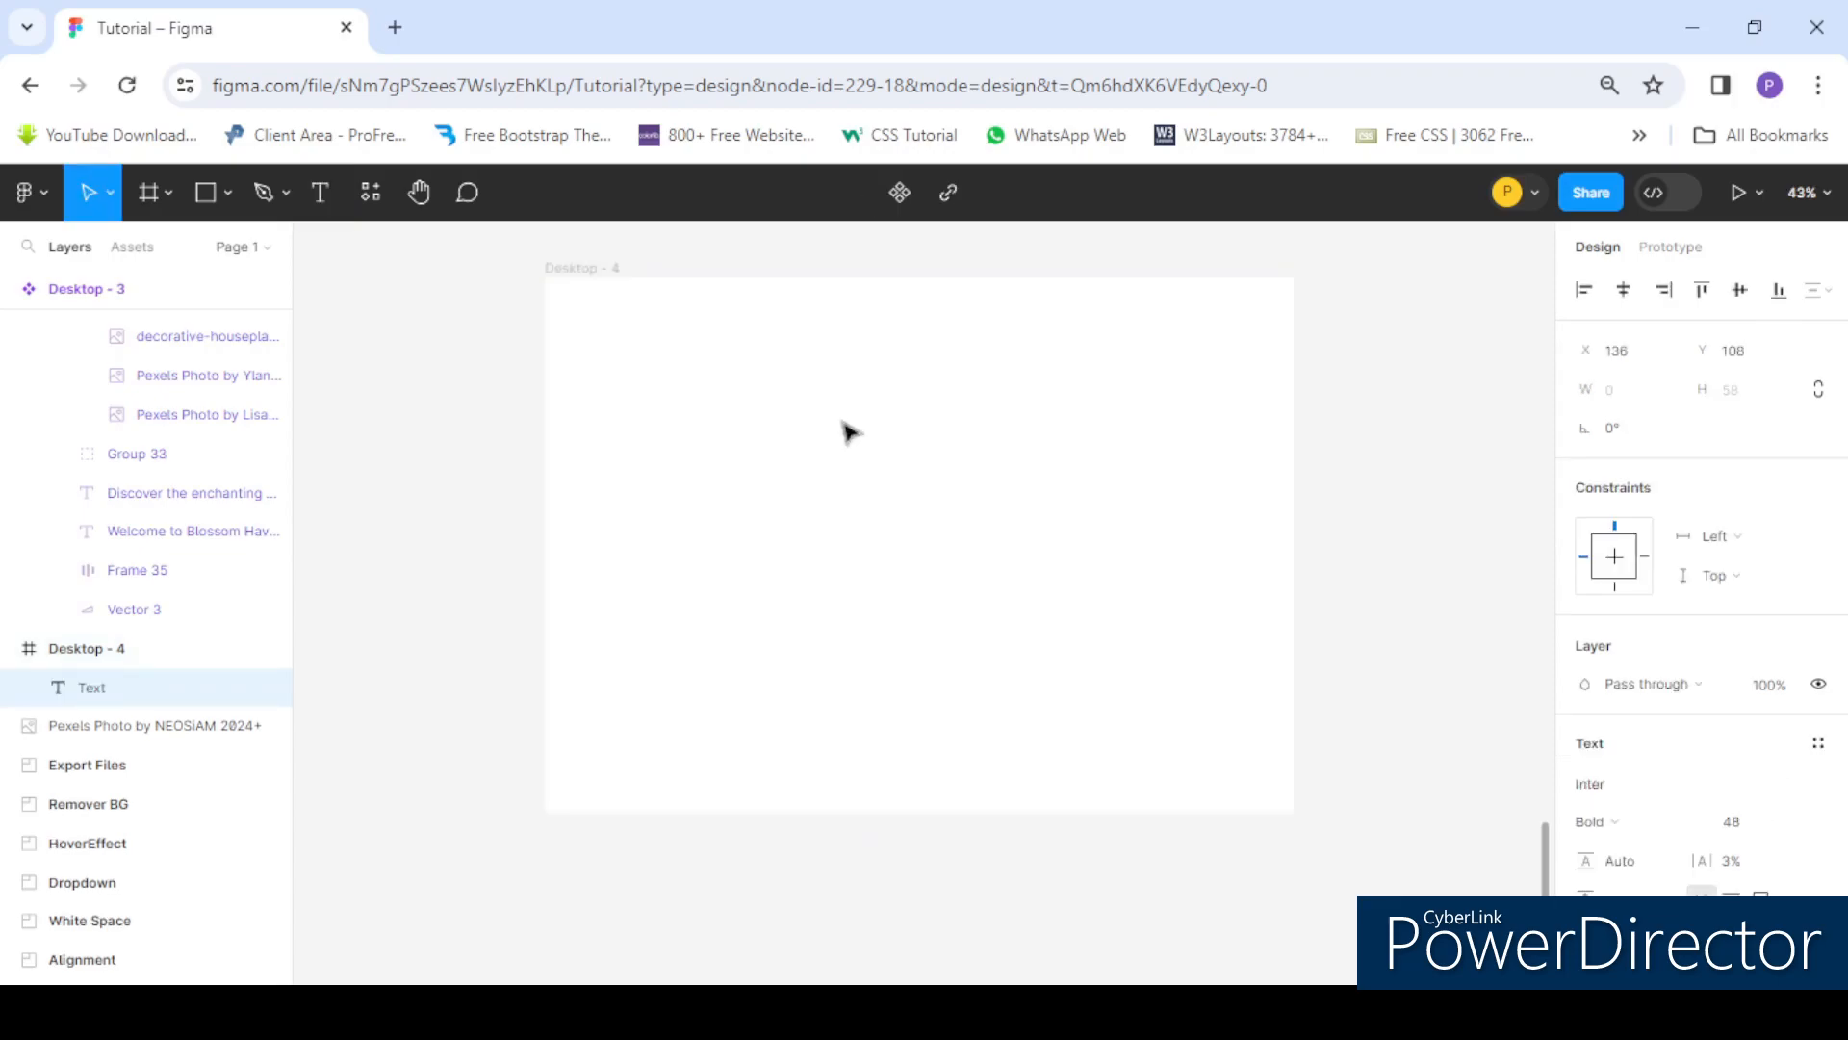
{"action": "type", "text": "TH"}
{"action": "key", "text": "BackSpace"}
{"action": "type", "text": "H"}
{"action": "key", "text": "BackSpace"}
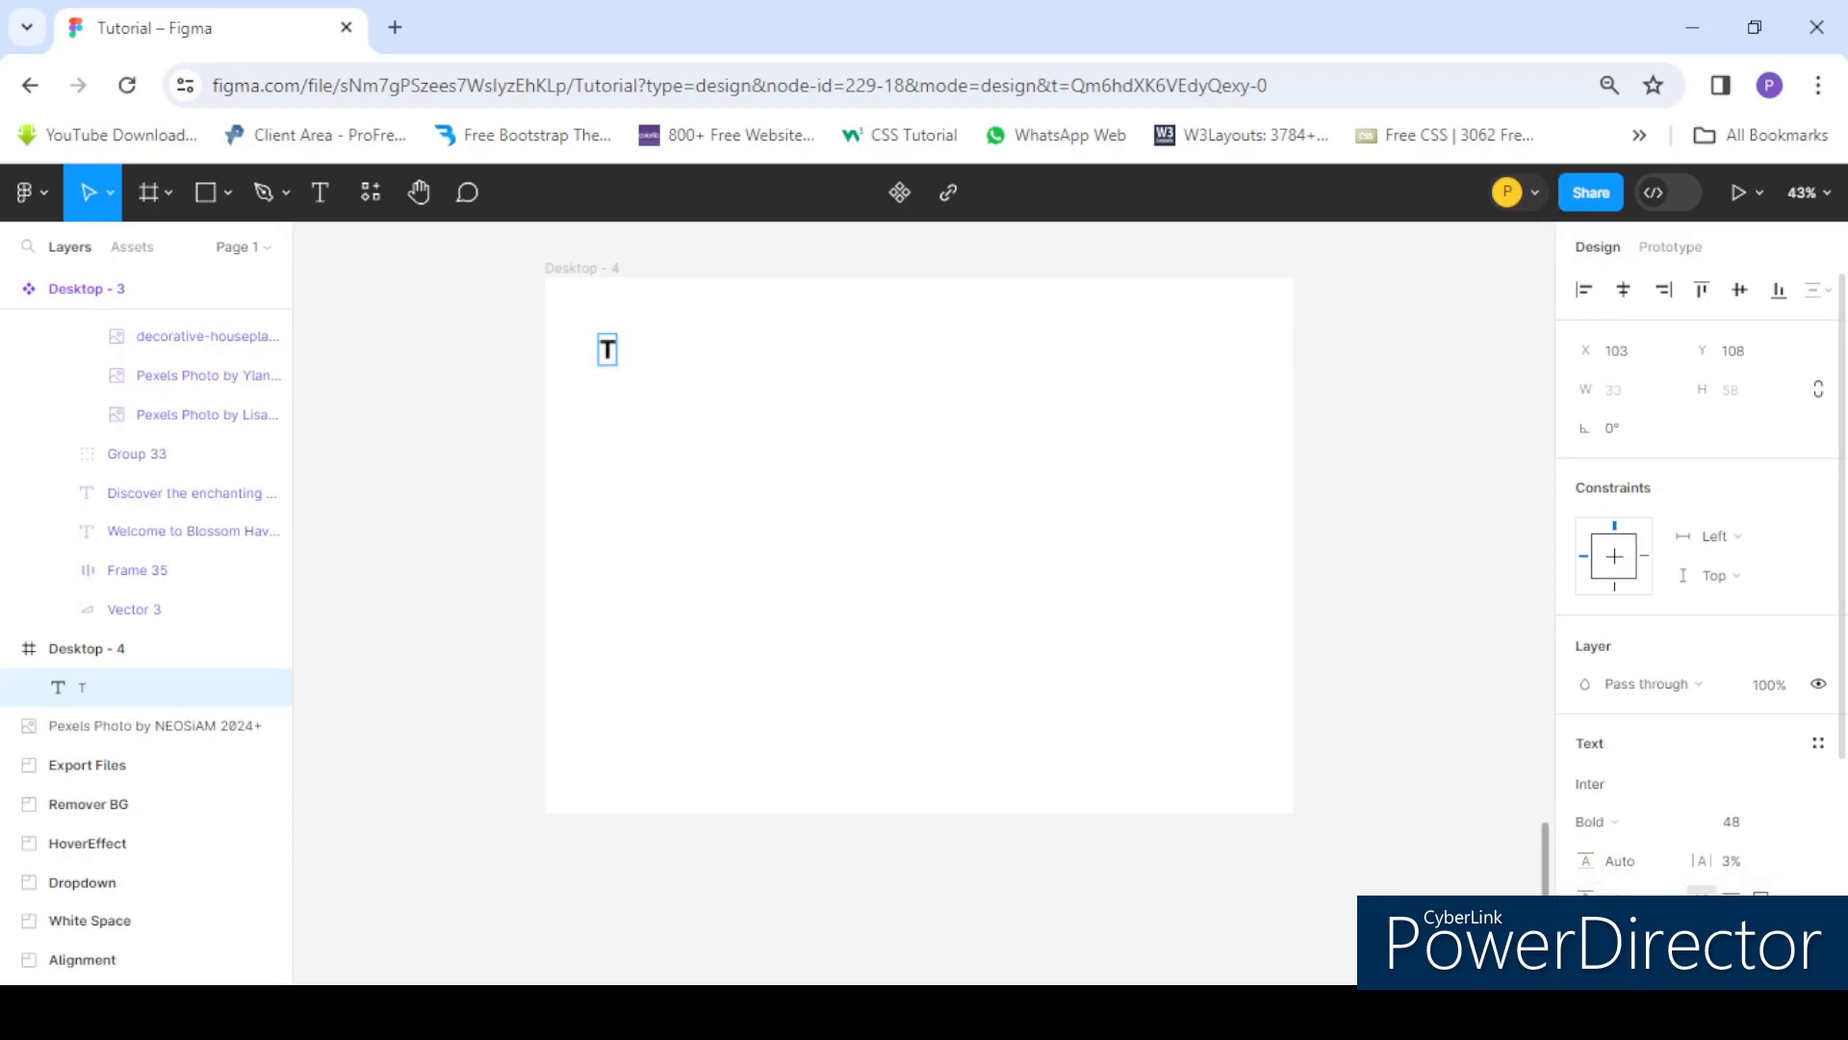
- Edit the text layer so it reads "This is a sentence"
{"action": "double_click", "coordinate": [608, 354]}
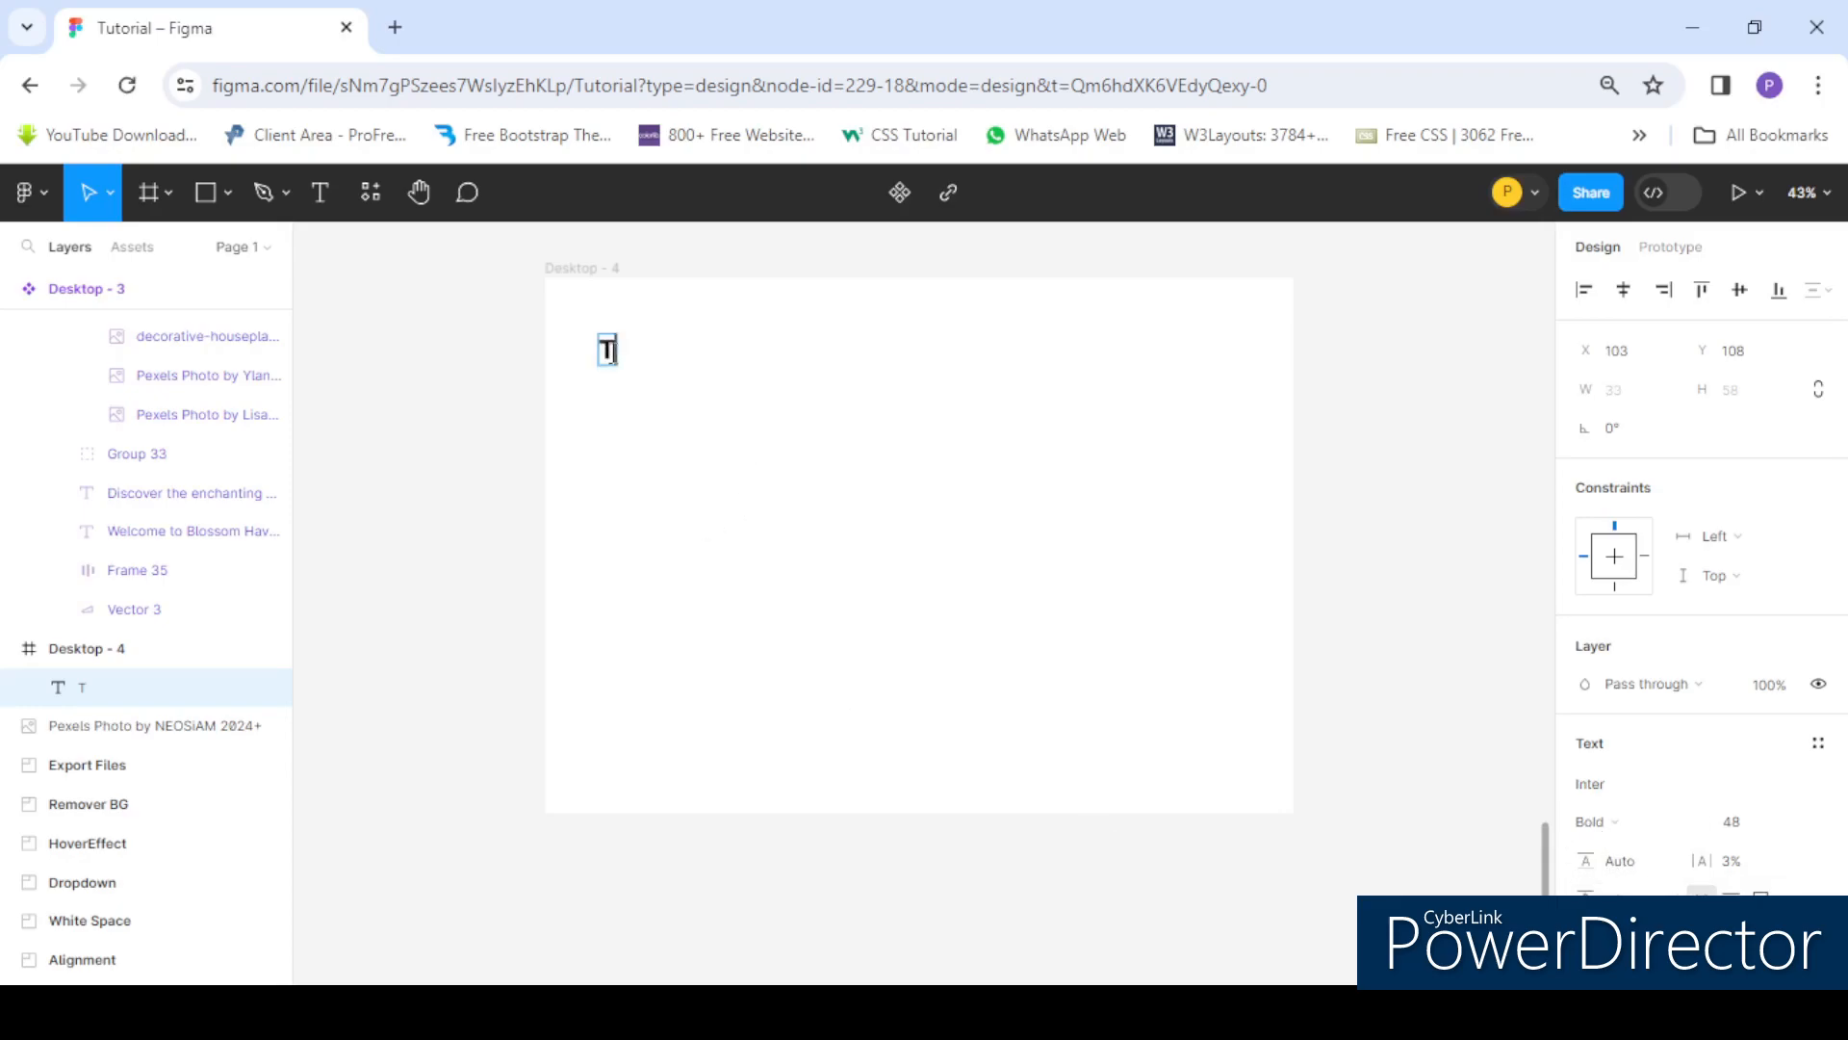
{"action": "type", "text": "H"}
{"action": "key", "text": "BackSpace"}
{"action": "type", "text": "h"}
{"action": "type", "text": "is is a"}
{"action": "type", "text": " ds"}
{"action": "key", "text": "Delete"}
{"action": "type", "text": "entence"}
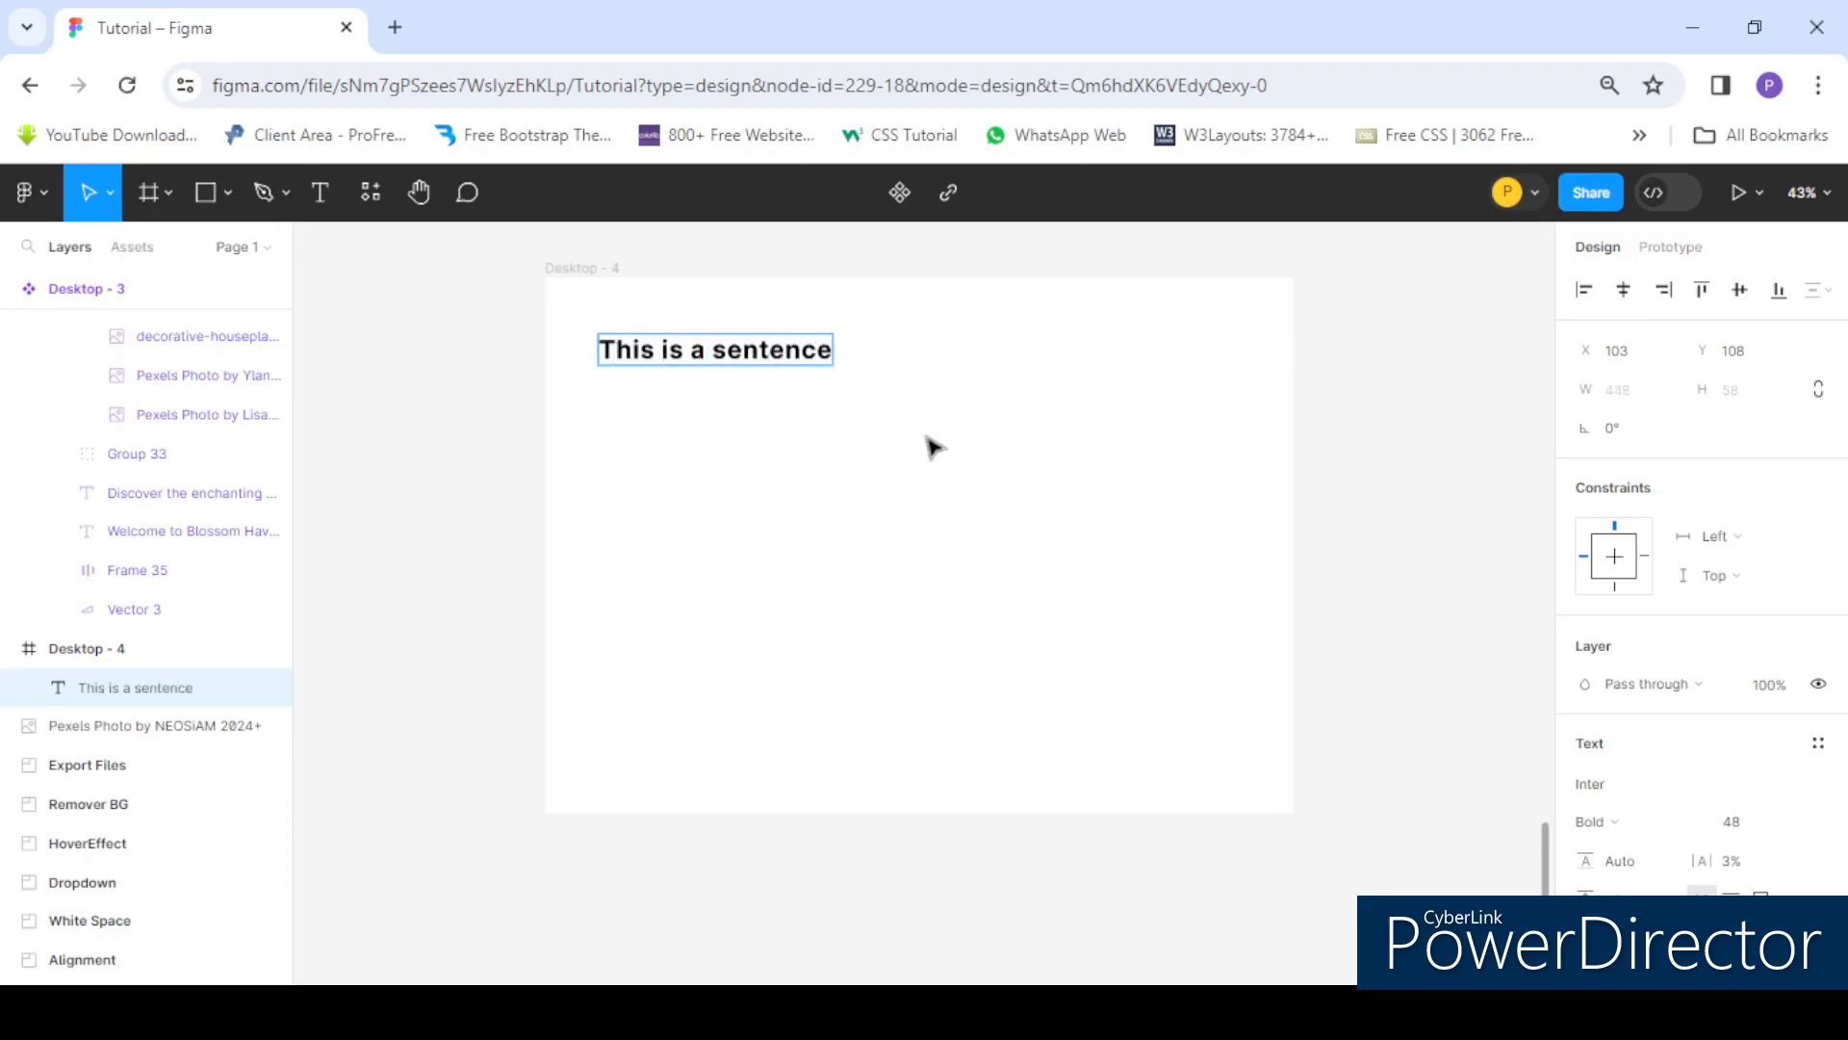
{"action": "key", "text": "Escape"}
- Draw a fixed-size text box about 692 × 350 below the sentence and align its text to the top
{"action": "left_click", "coordinate": [321, 192]}
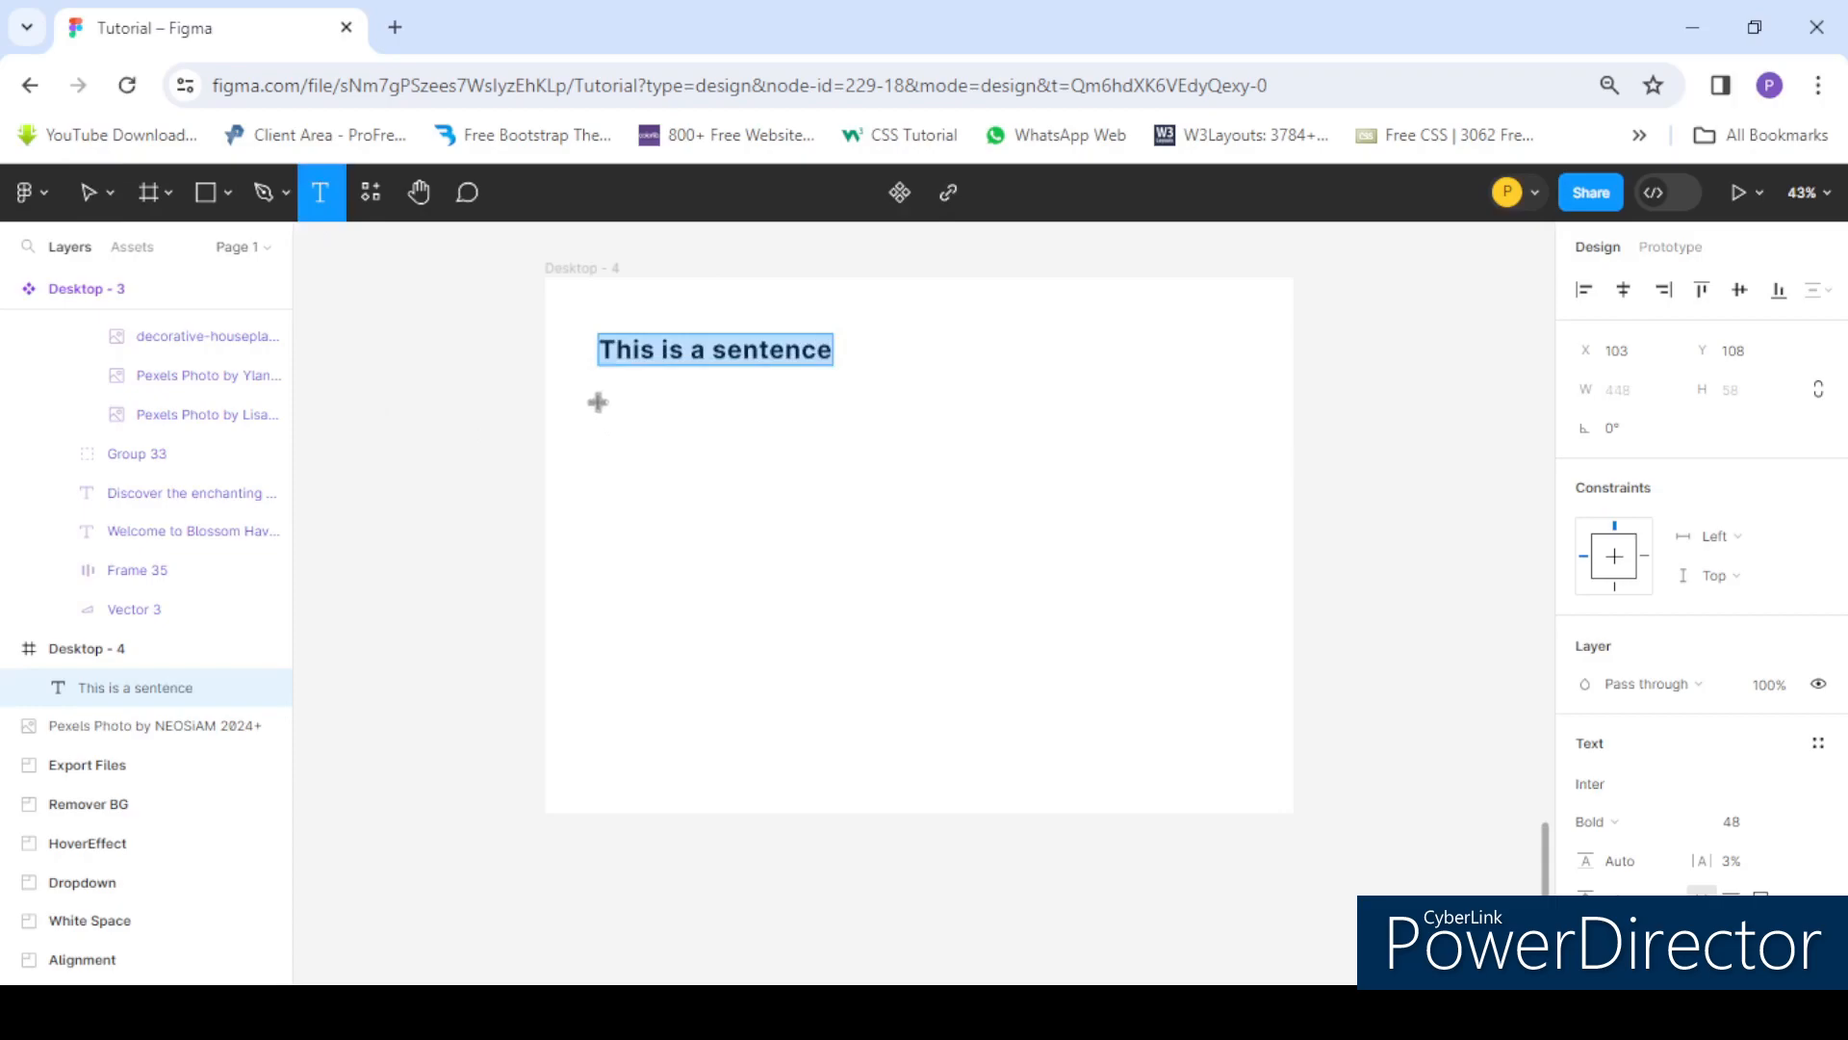
{"action": "left_click_drag", "start_coordinate": [597, 403], "coordinate": [960, 590]}
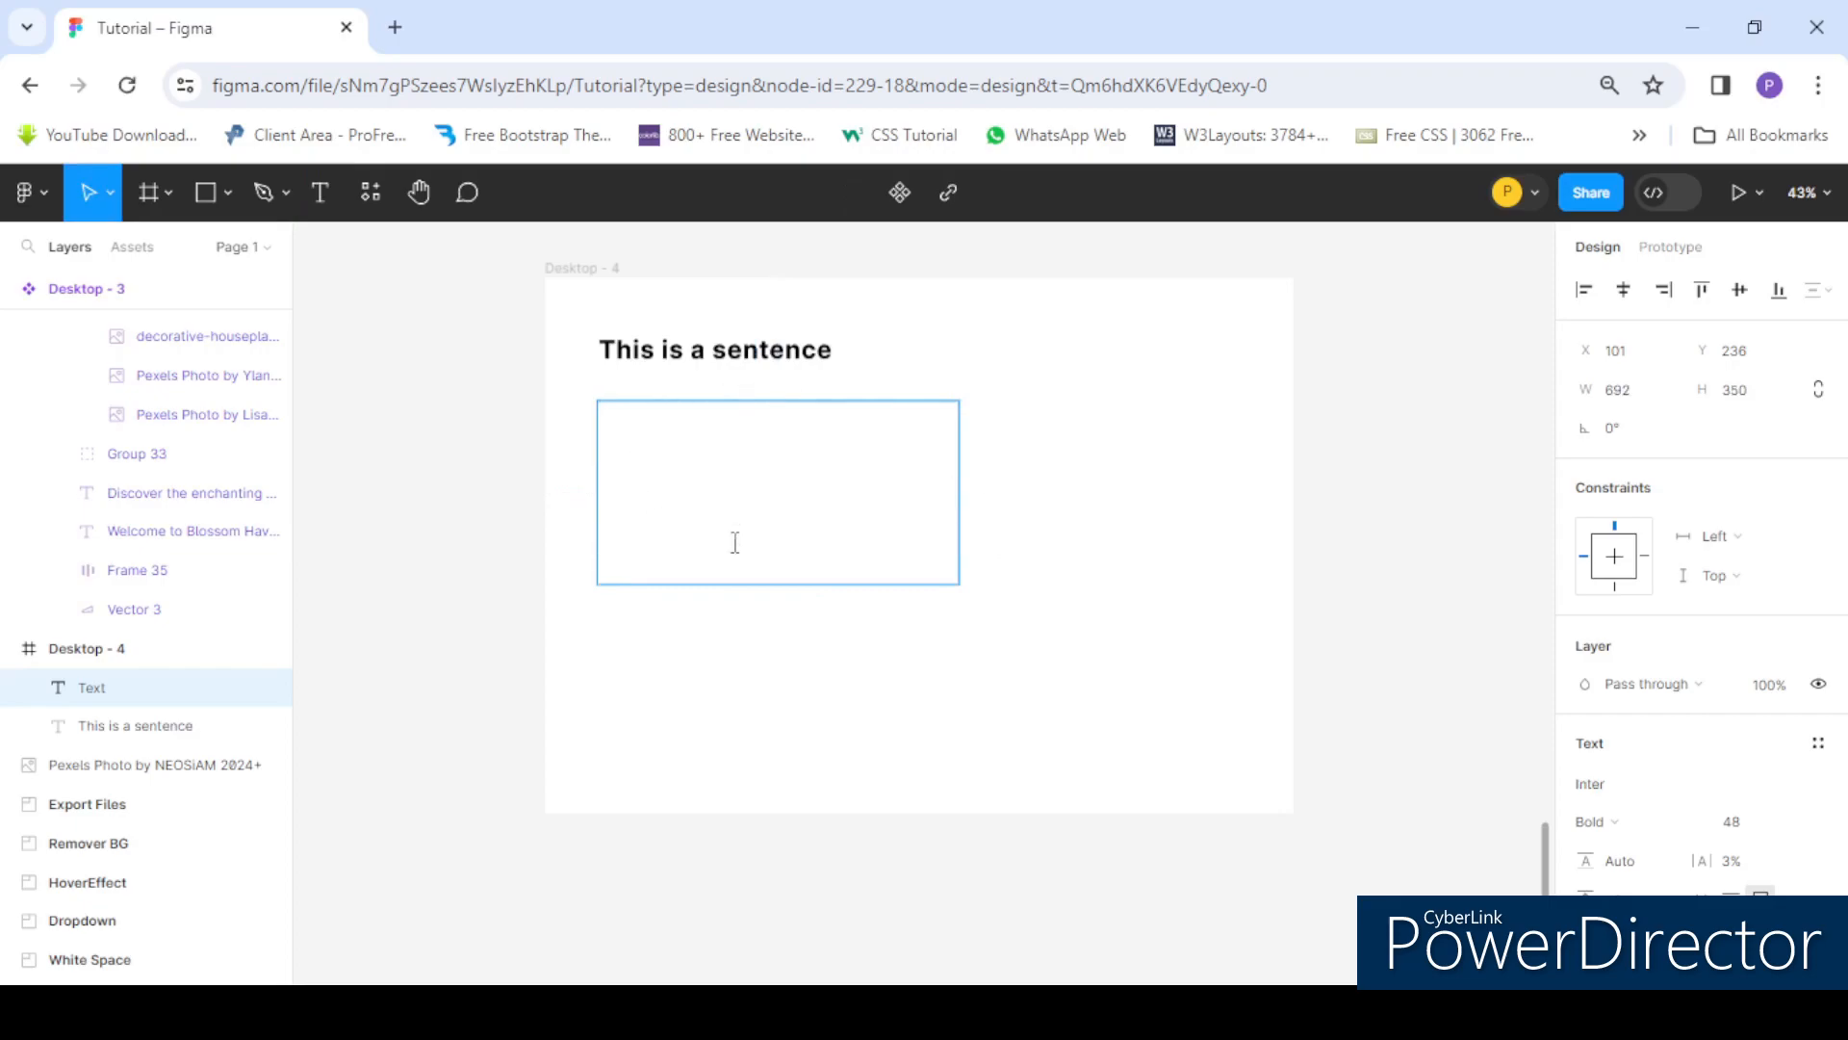
{"action": "scroll", "coordinate": [1696, 680], "scroll_direction": "down", "scroll_amount": 3}
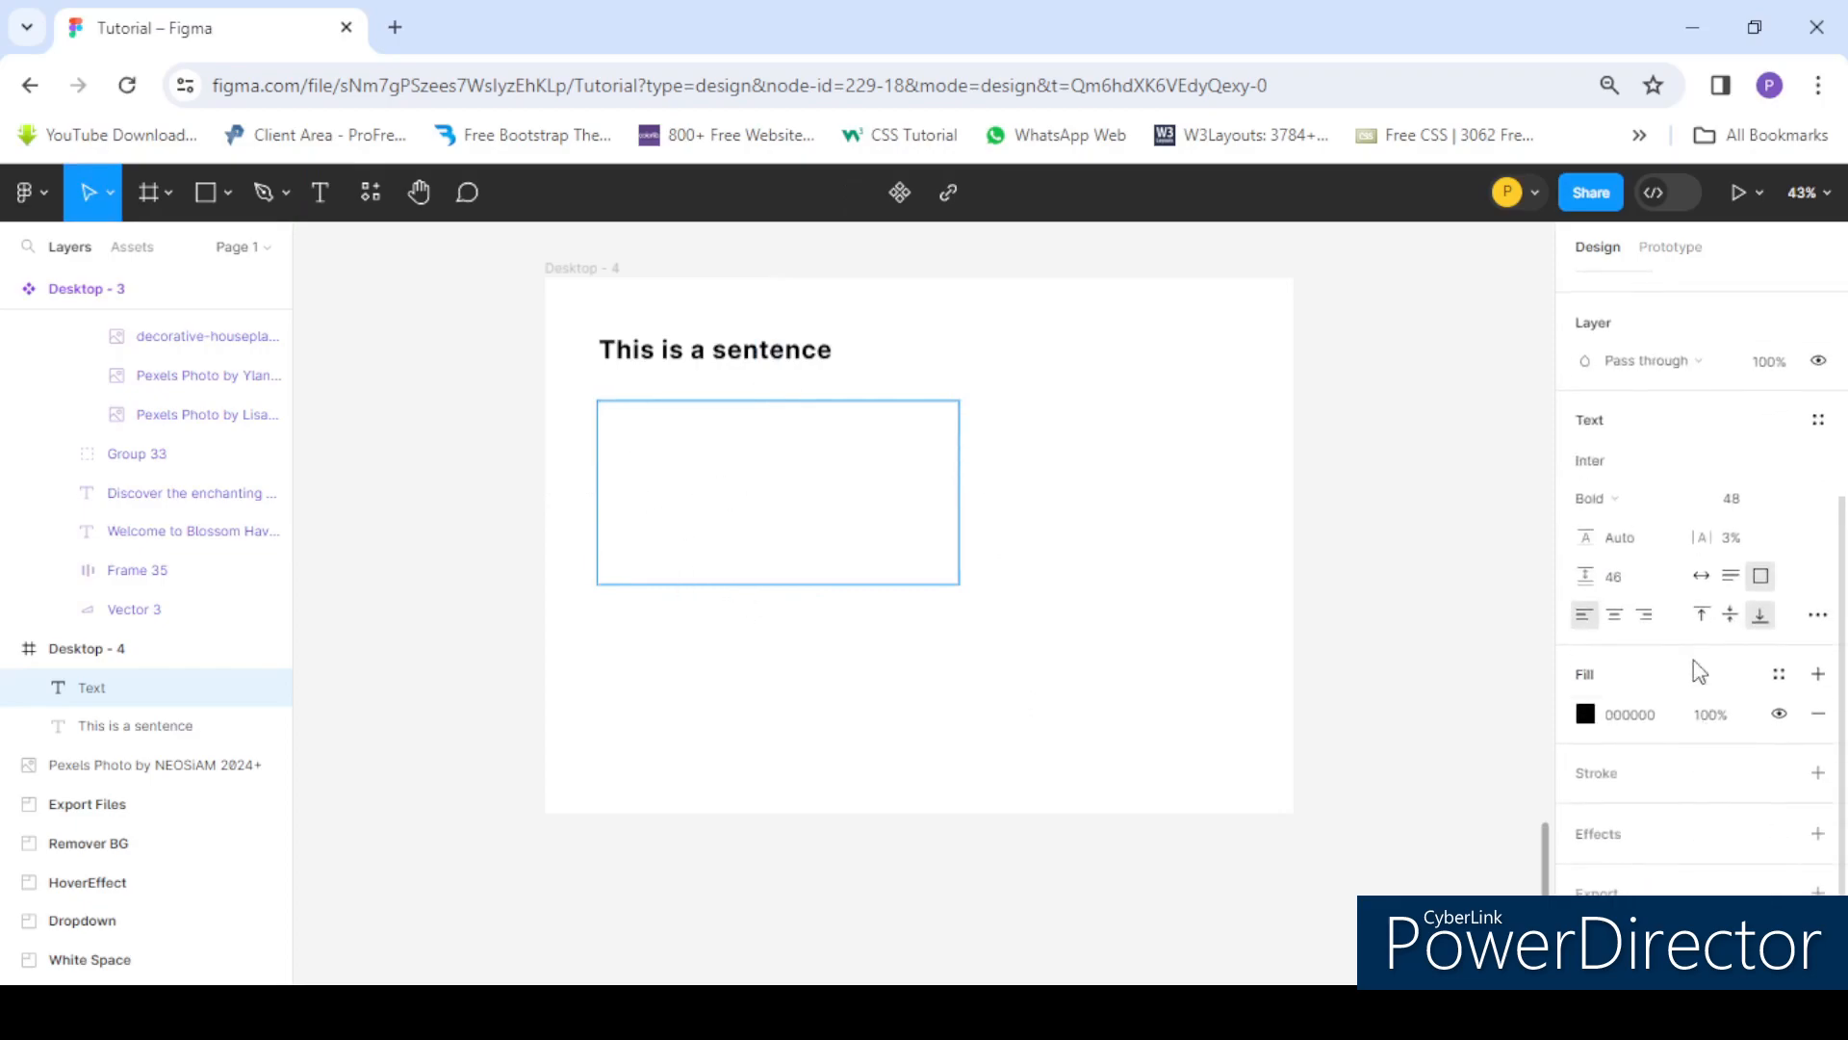
{"action": "left_click", "coordinate": [1702, 617]}
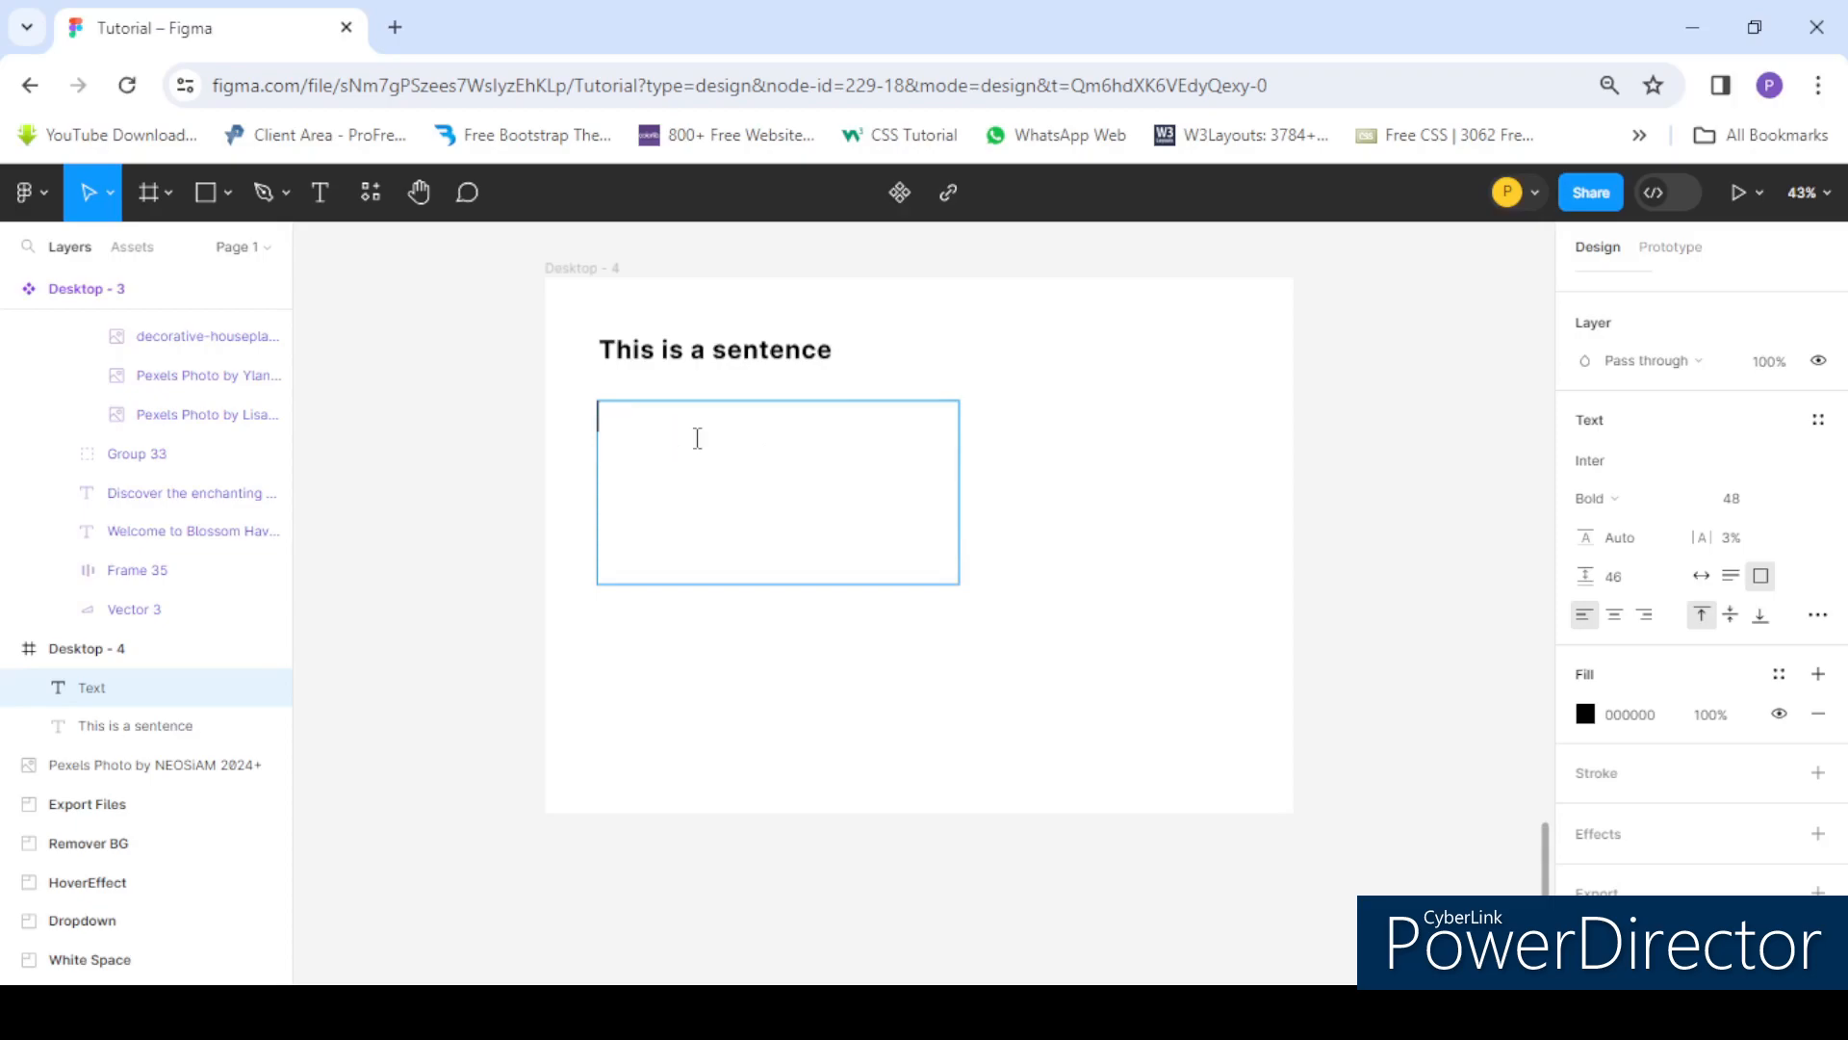
- Enter "This is a long paragraph where we will have multiple lines it" in the text box
{"action": "type", "text": "This is a long parah"}
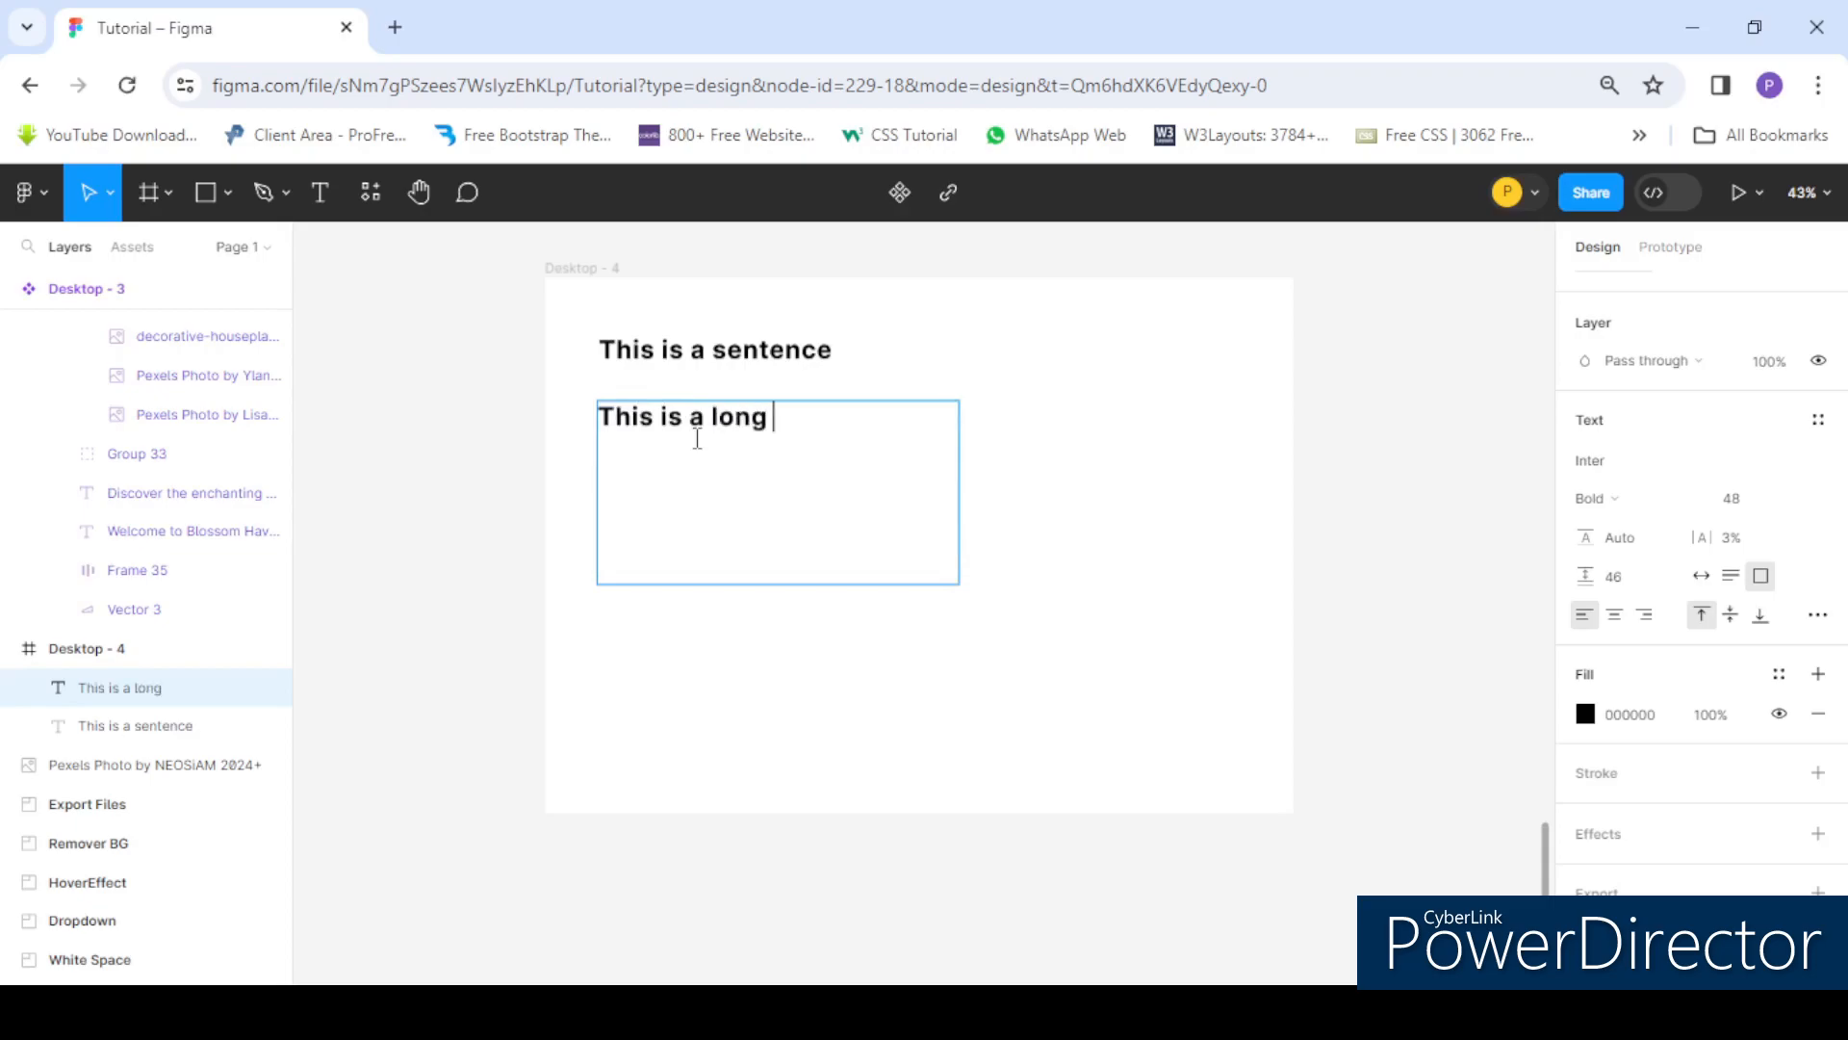
{"action": "key", "text": "BackSpace"}
{"action": "type", "text": "graph"}
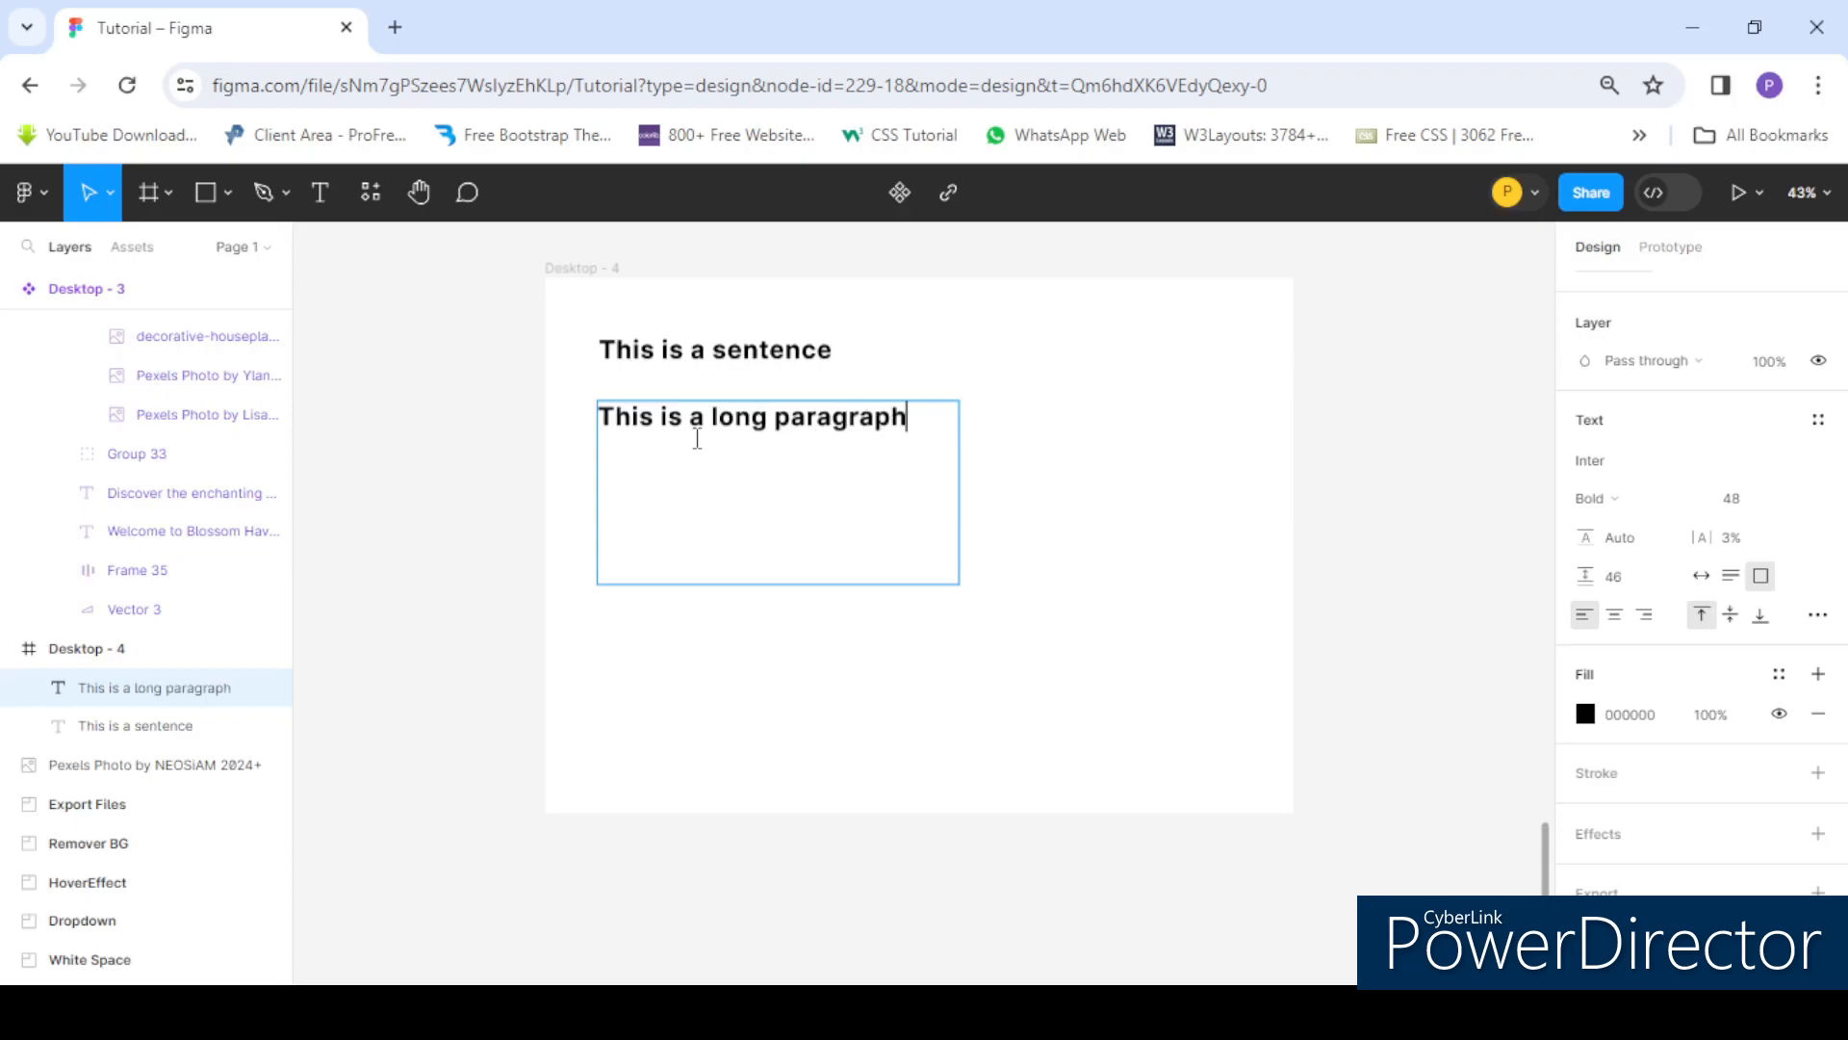
{"action": "type", "text": " where we wil"}
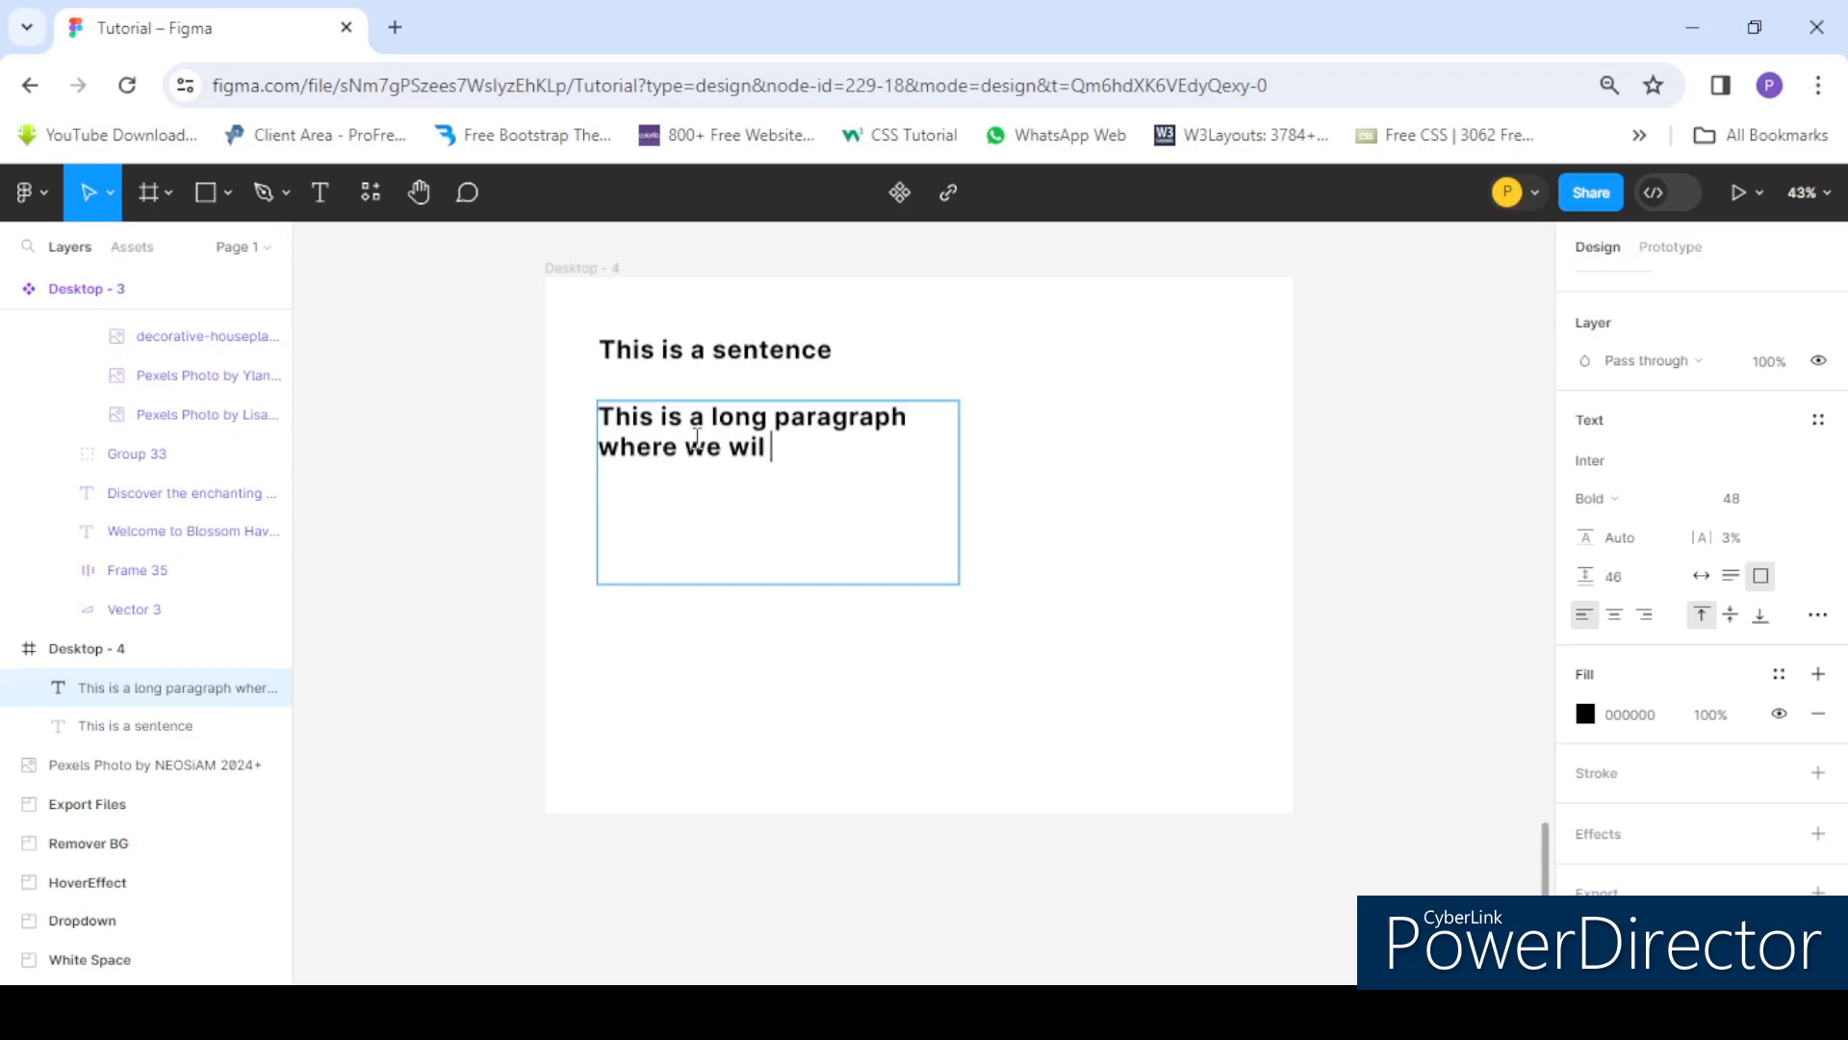
{"action": "key", "text": "BackSpace"}
{"action": "type", "text": "l have mulit"}
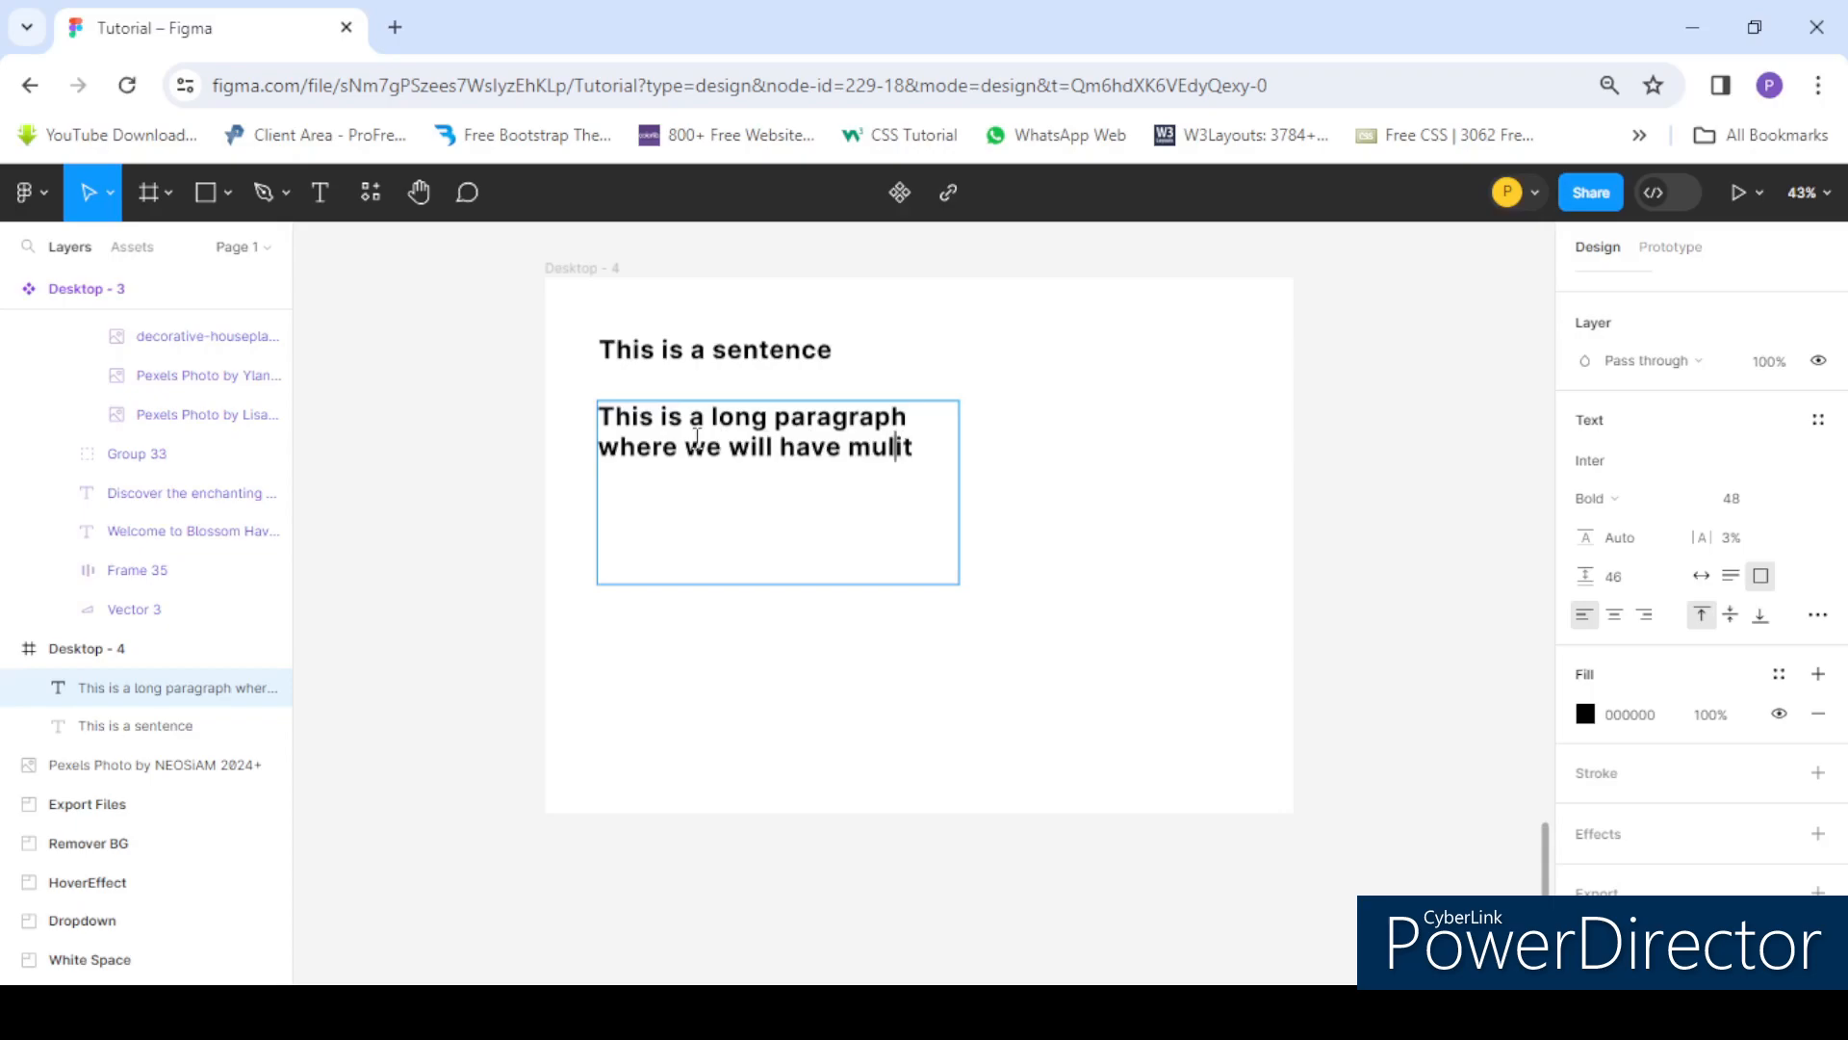
{"action": "key", "text": "BackSpace"}
{"action": "key", "text": "BackSpace"}
{"action": "type", "text": "tiple lines it"}
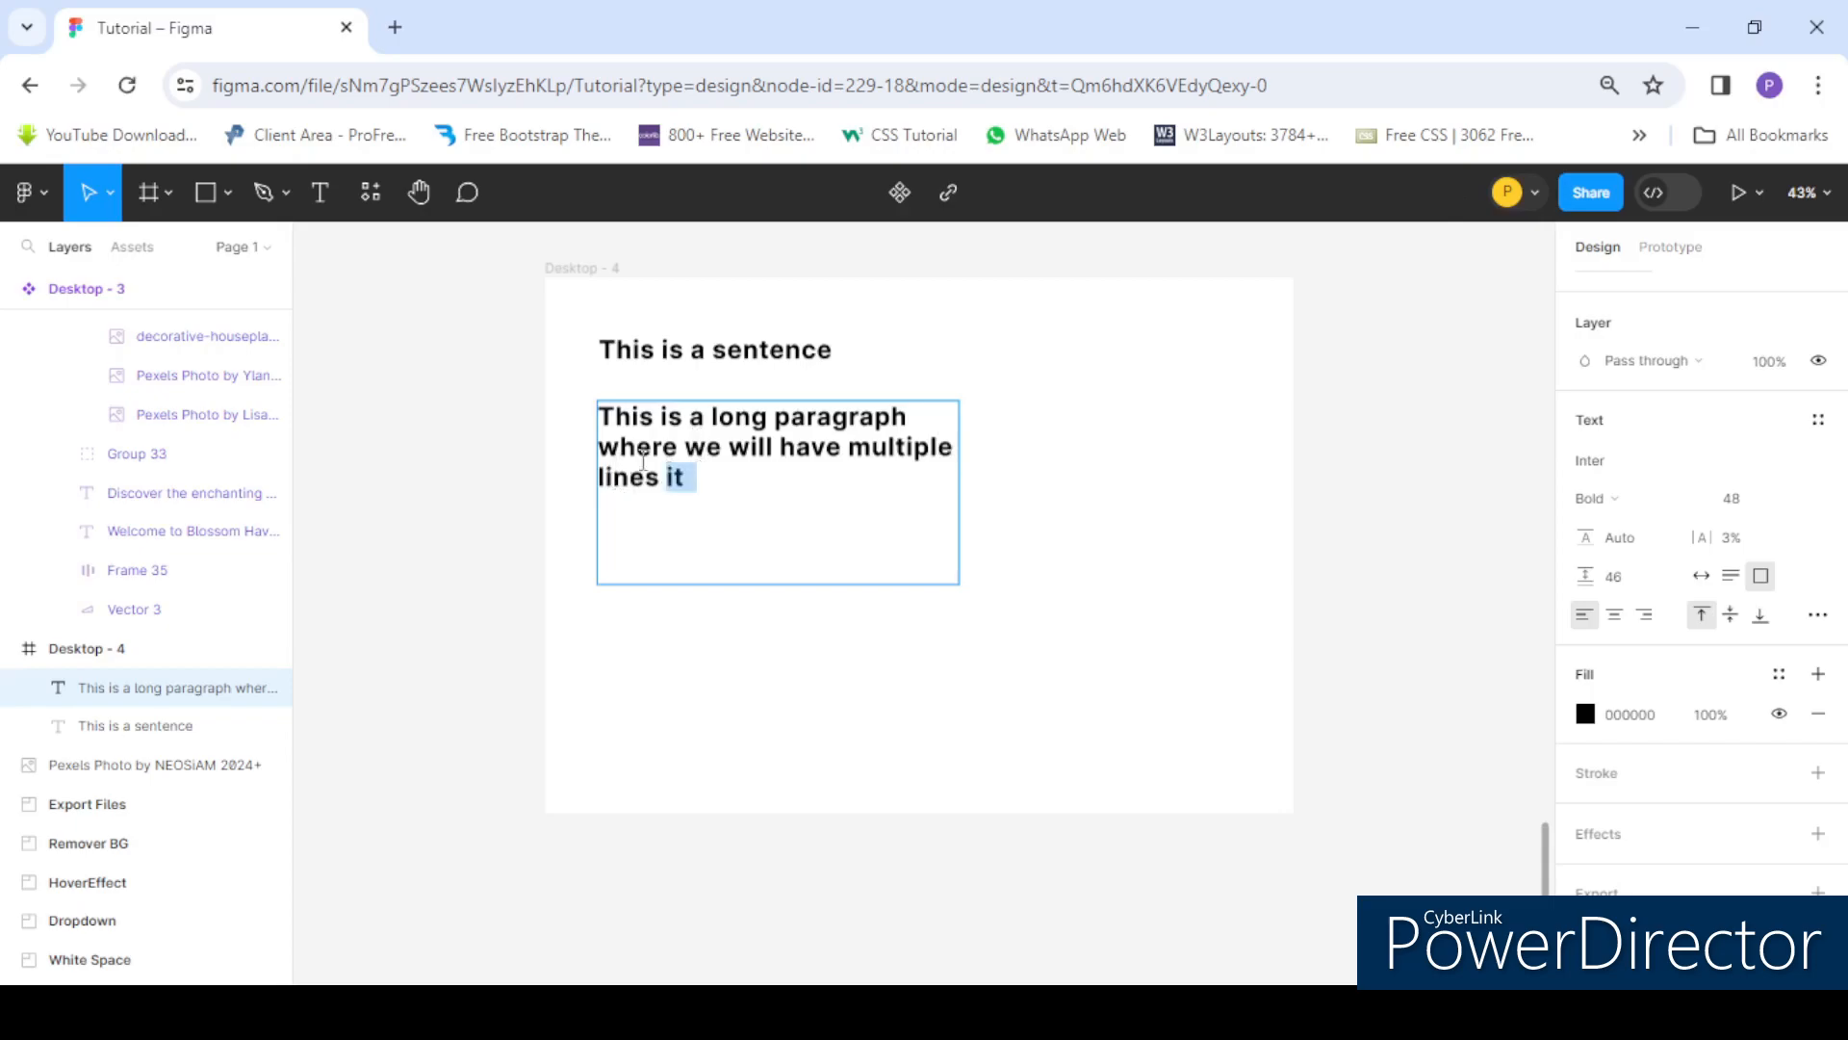
- Paste the paragraph text three more times at its end so it overflows the box
{"action": "key", "text": "ctrl+a"}
{"action": "key", "text": "ctrl+c"}
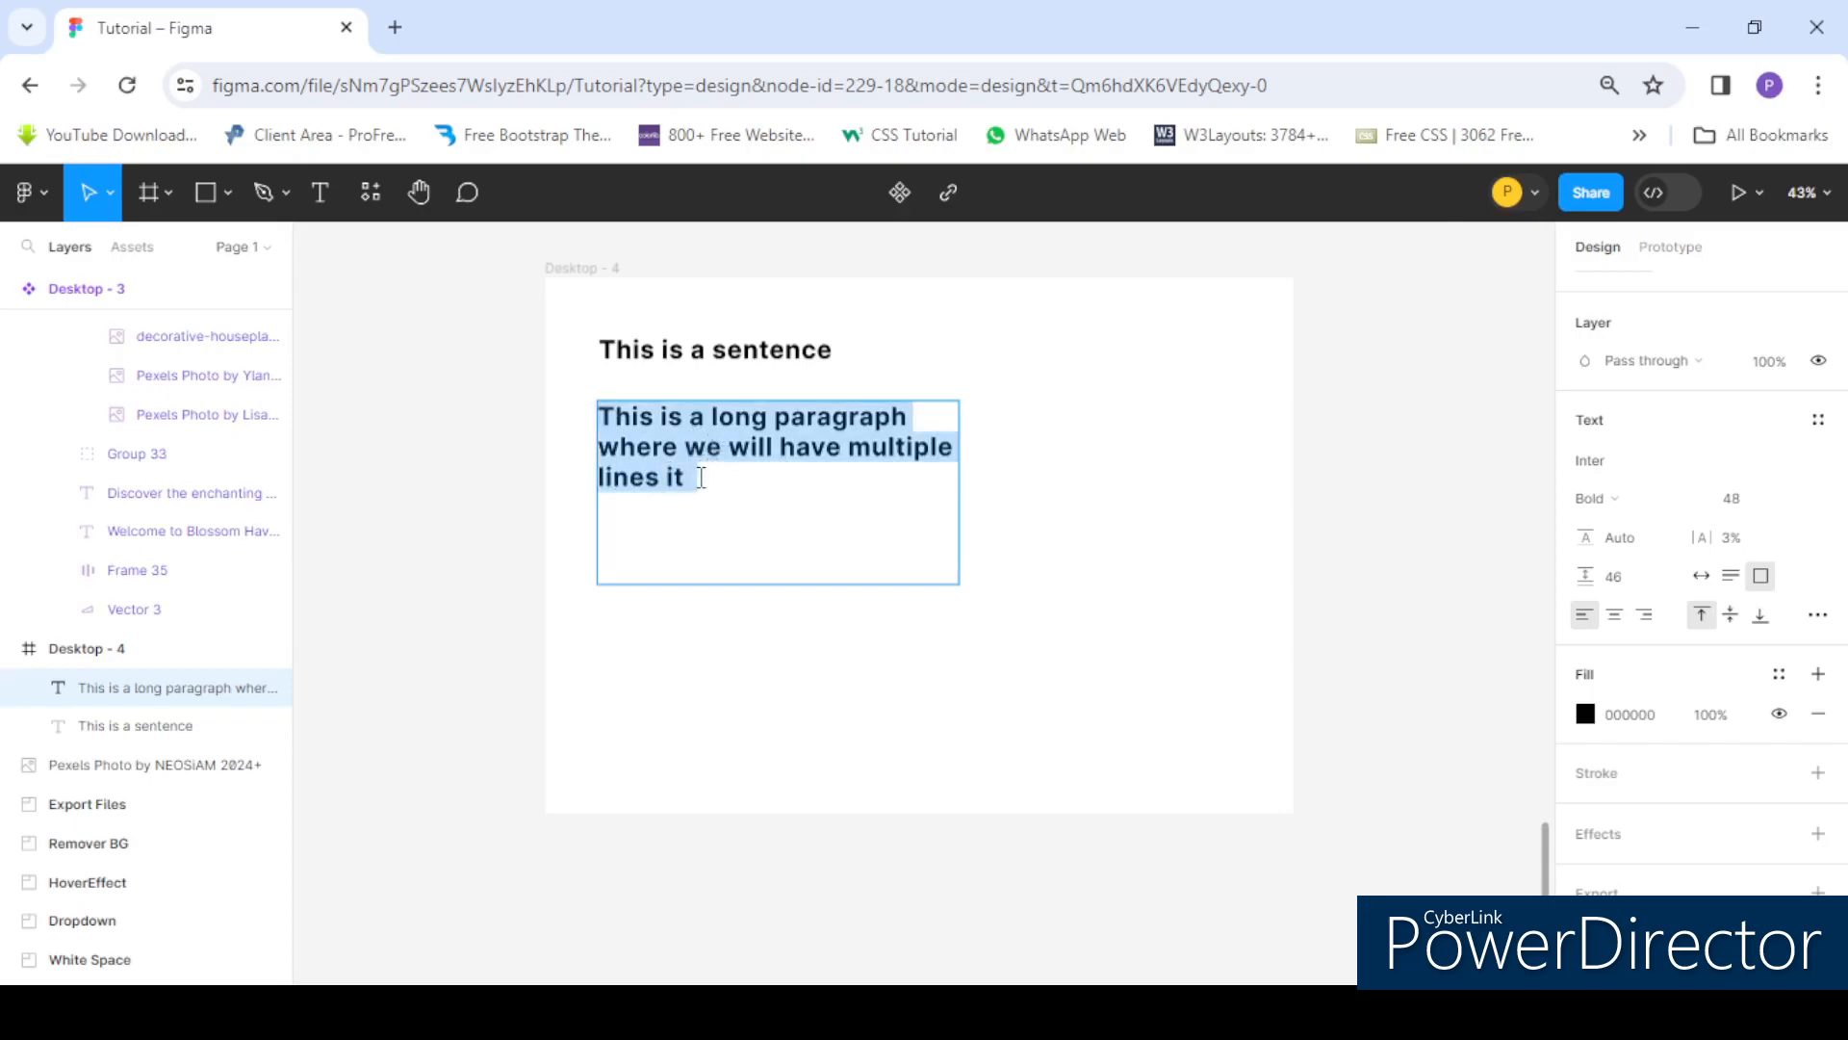
{"action": "left_click", "coordinate": [697, 479]}
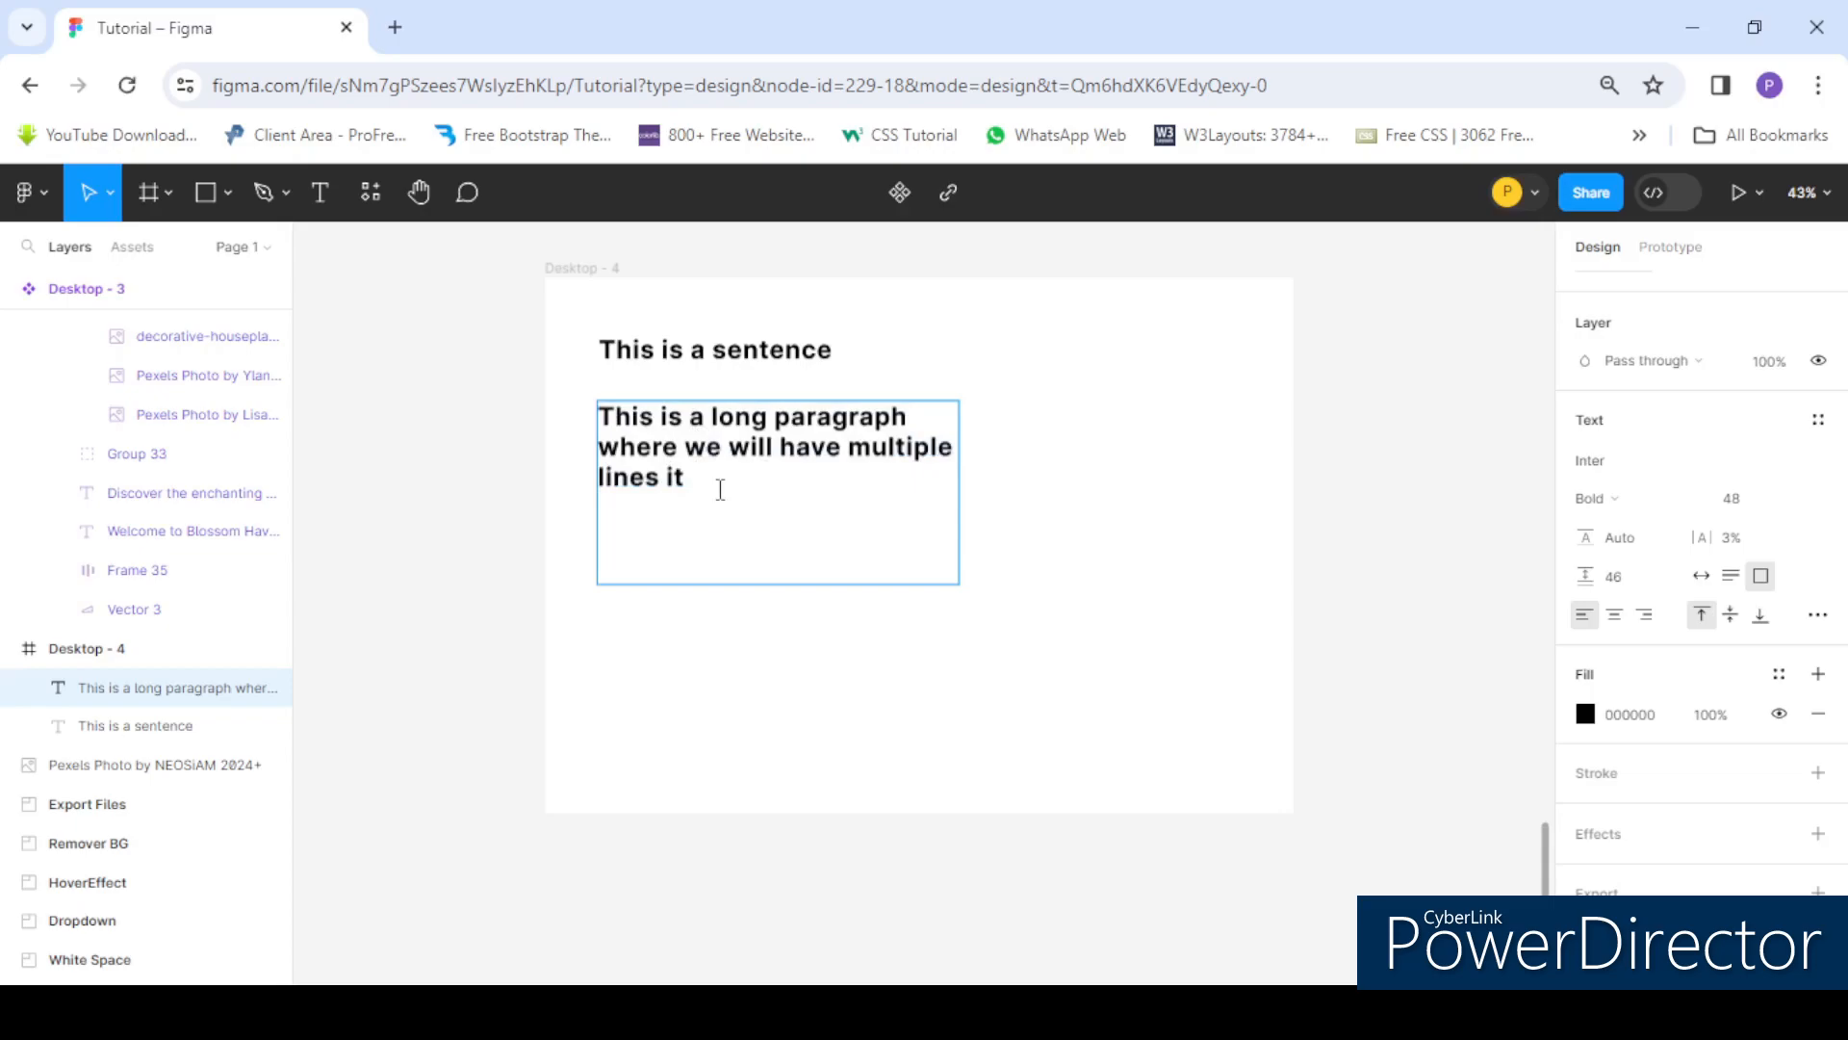
{"action": "key", "text": "ctrl+v"}
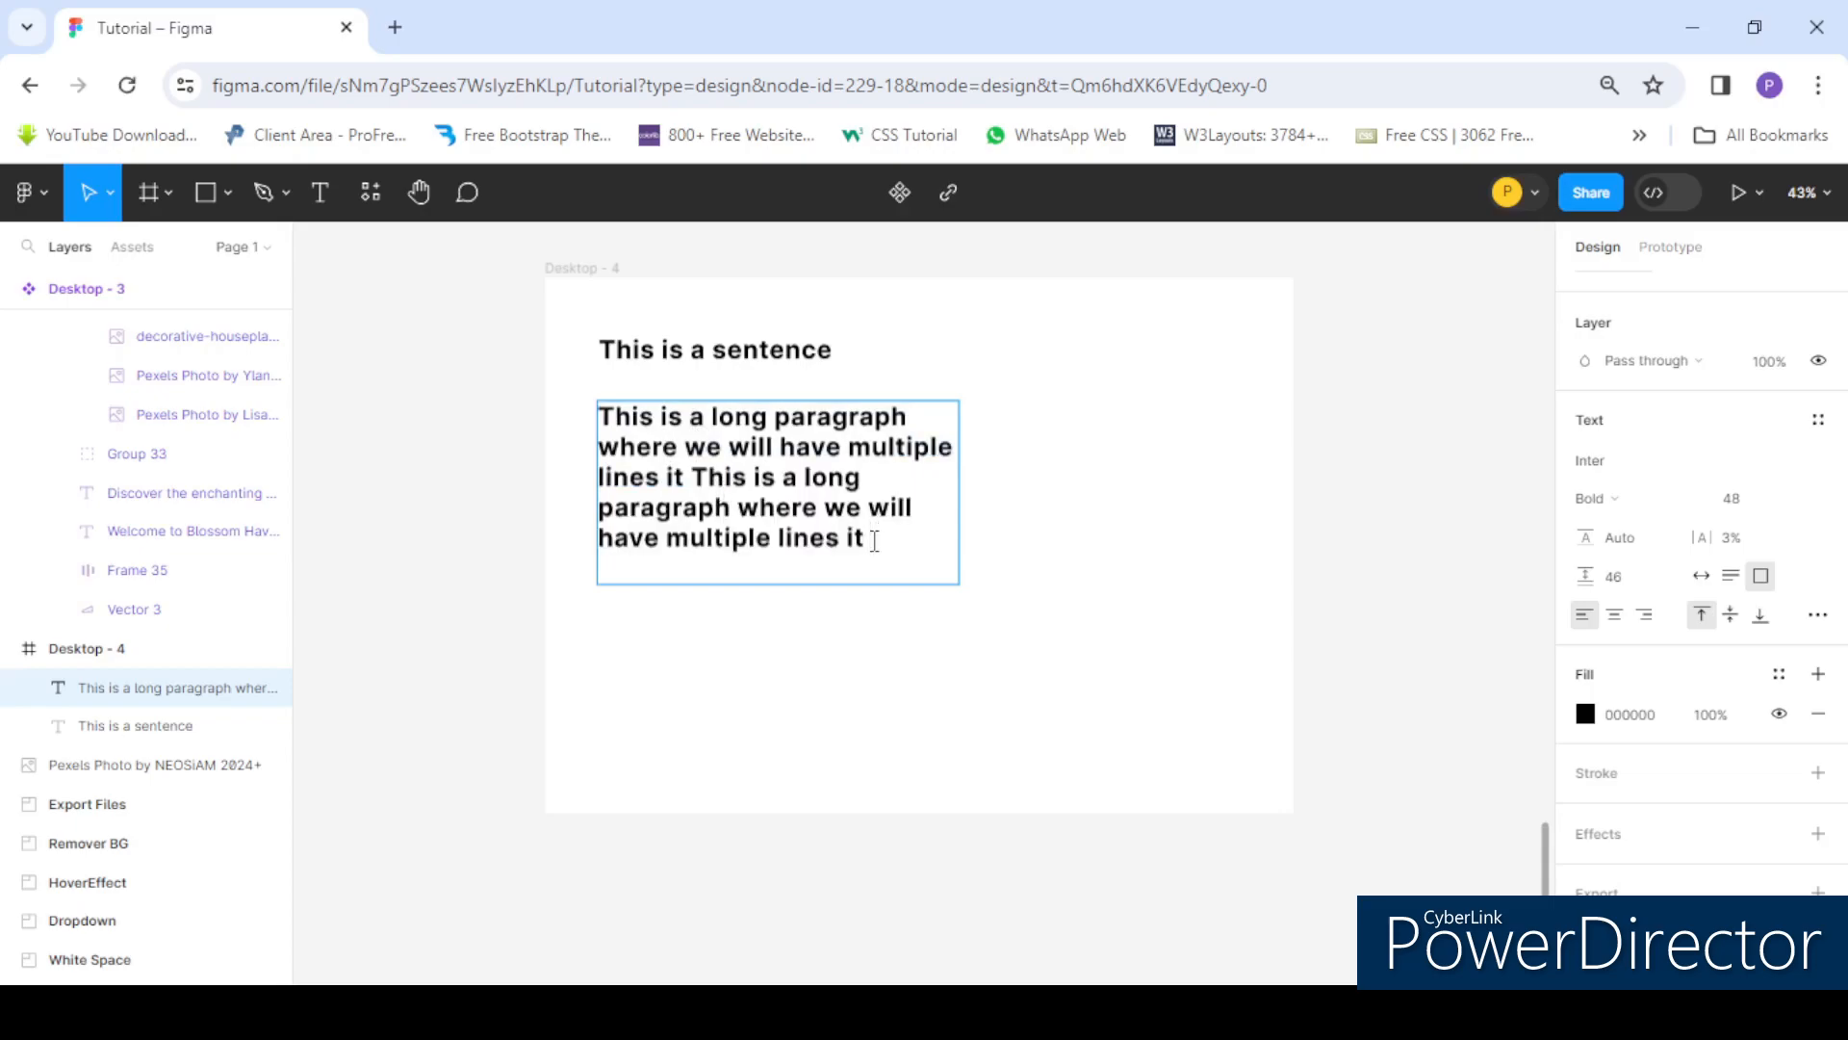
{"action": "key", "text": "ctrl+v"}
{"action": "key", "text": "ctrl+v"}
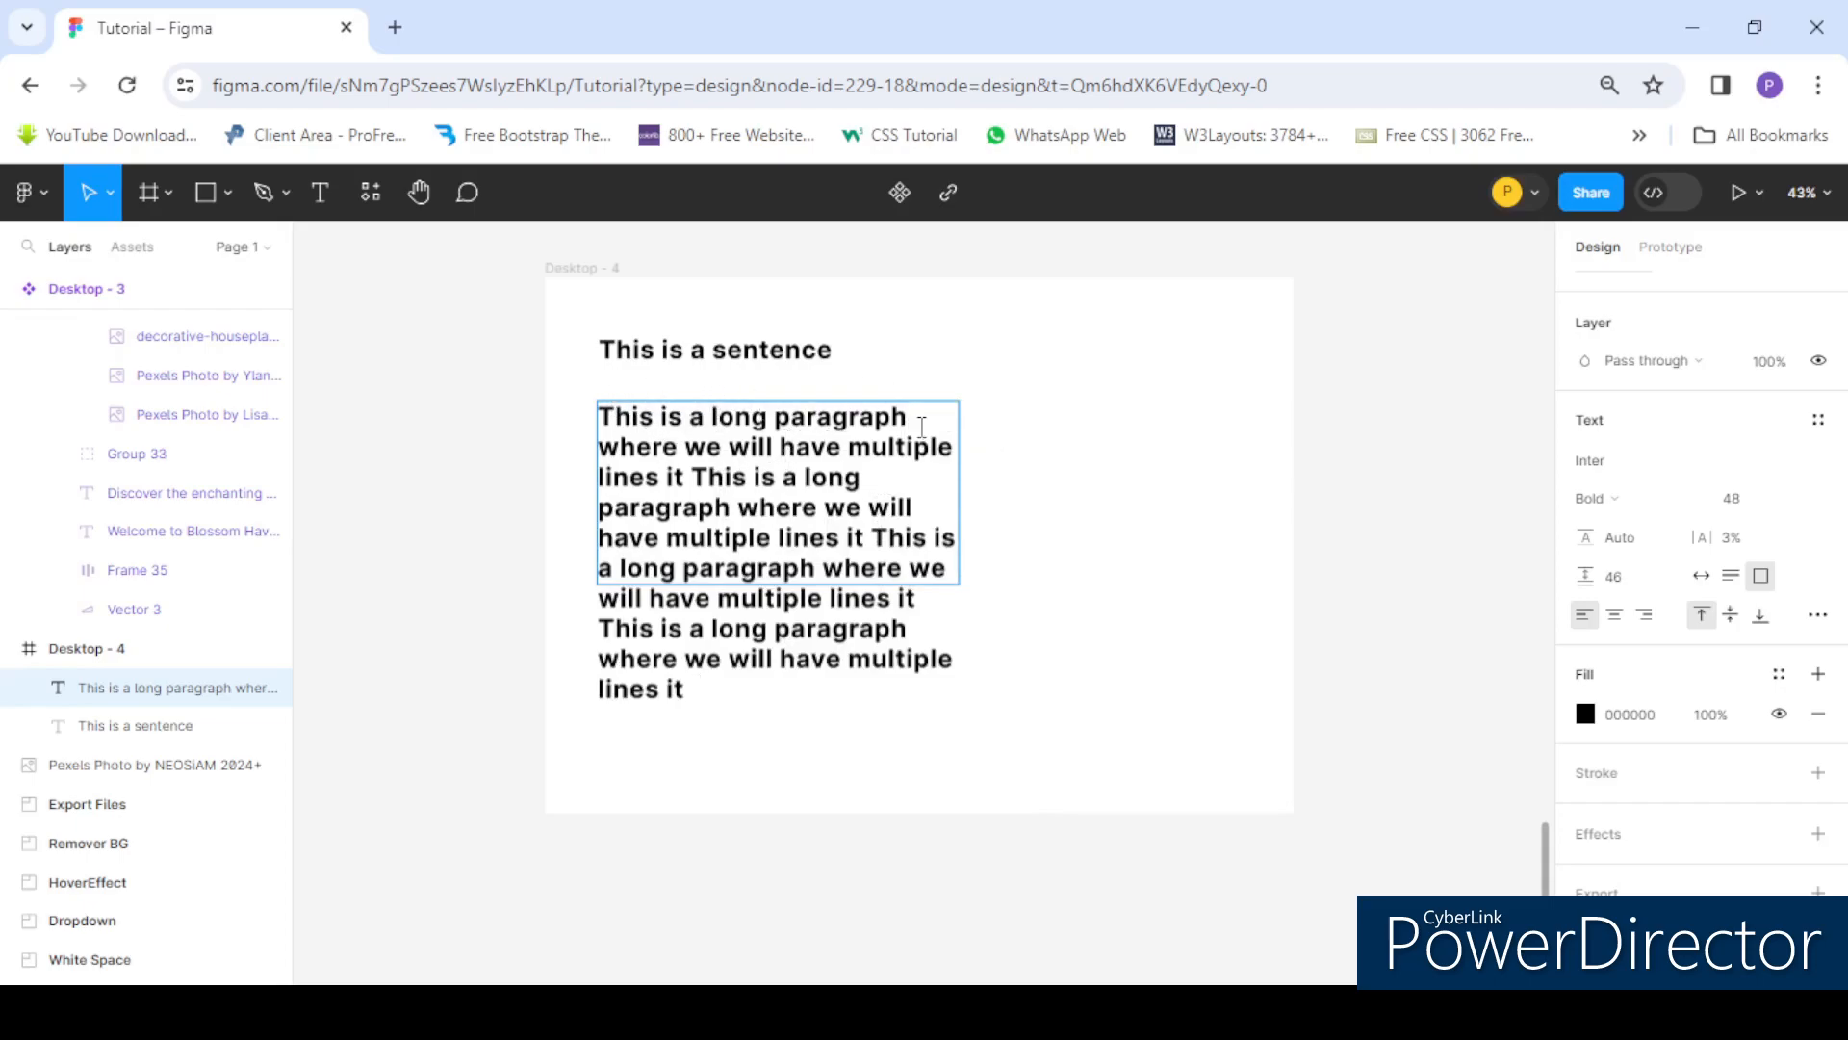
{"action": "key", "text": "Escape"}
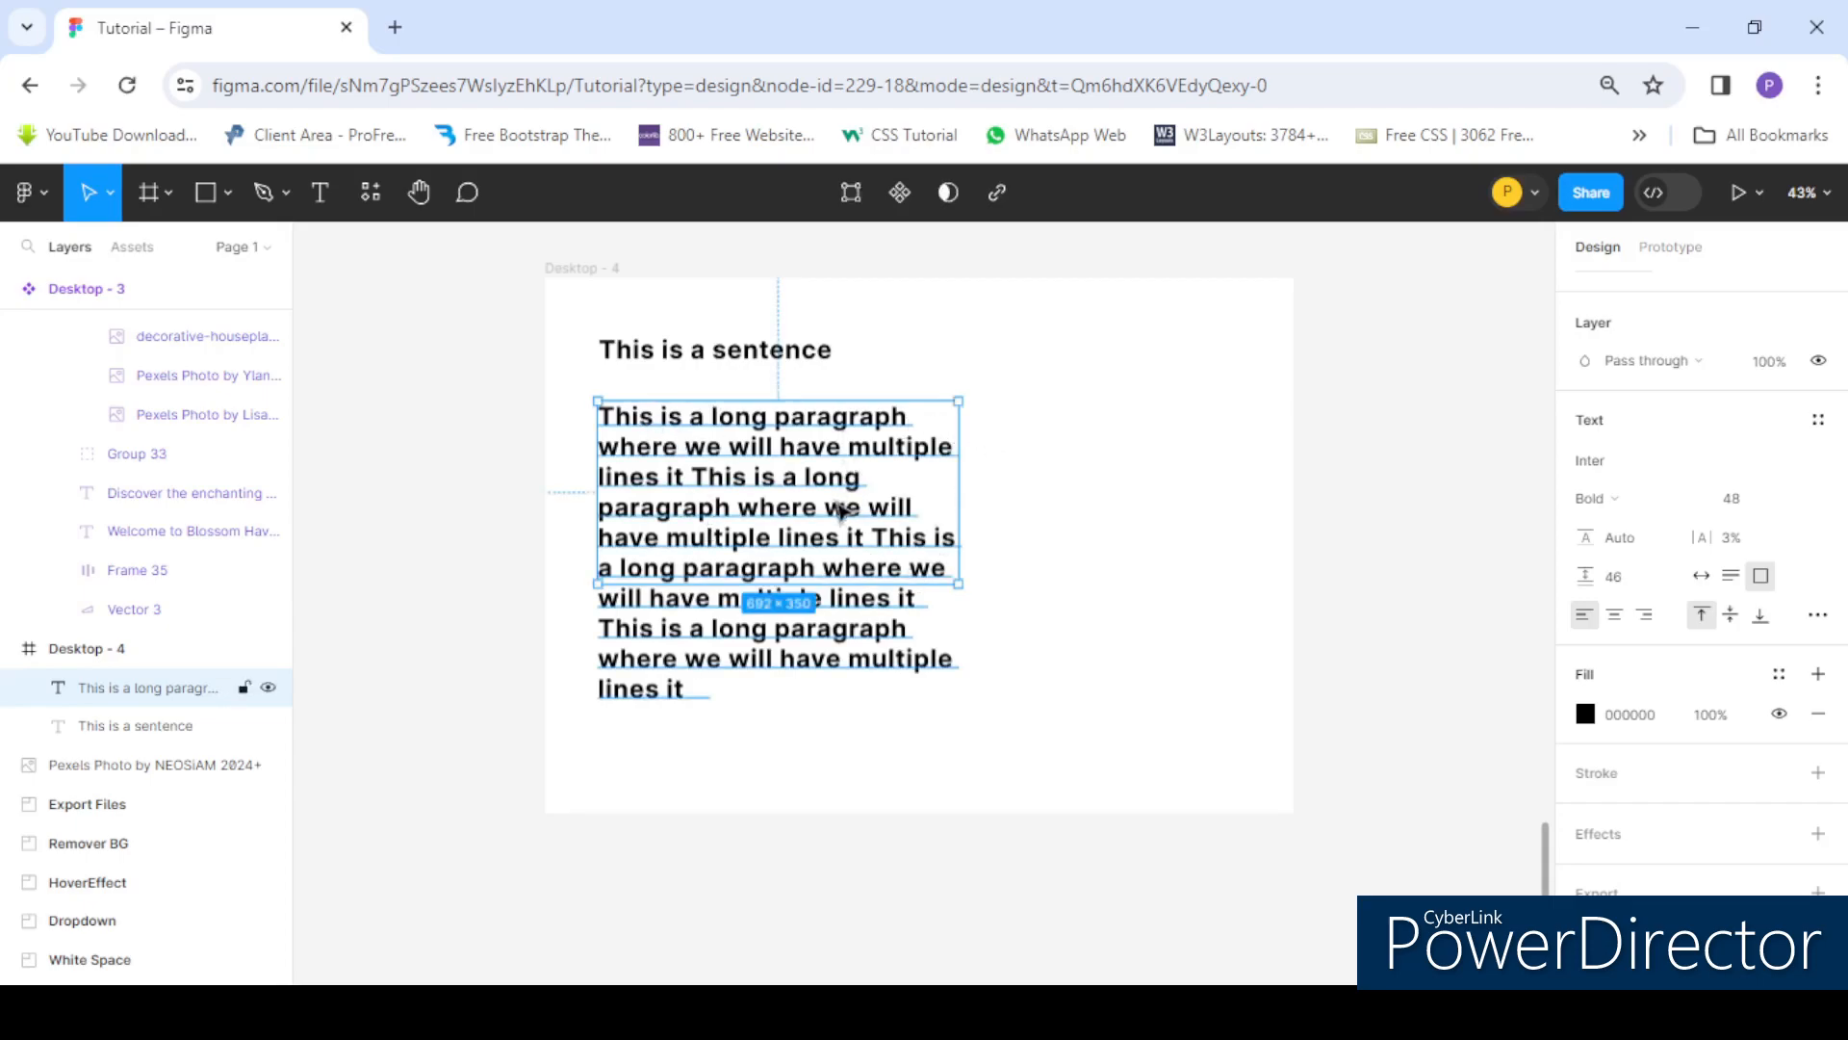
- Paste copies of the sentence onto the end of the single-line text so it extends past the frame
{"action": "left_click", "coordinate": [557, 297]}
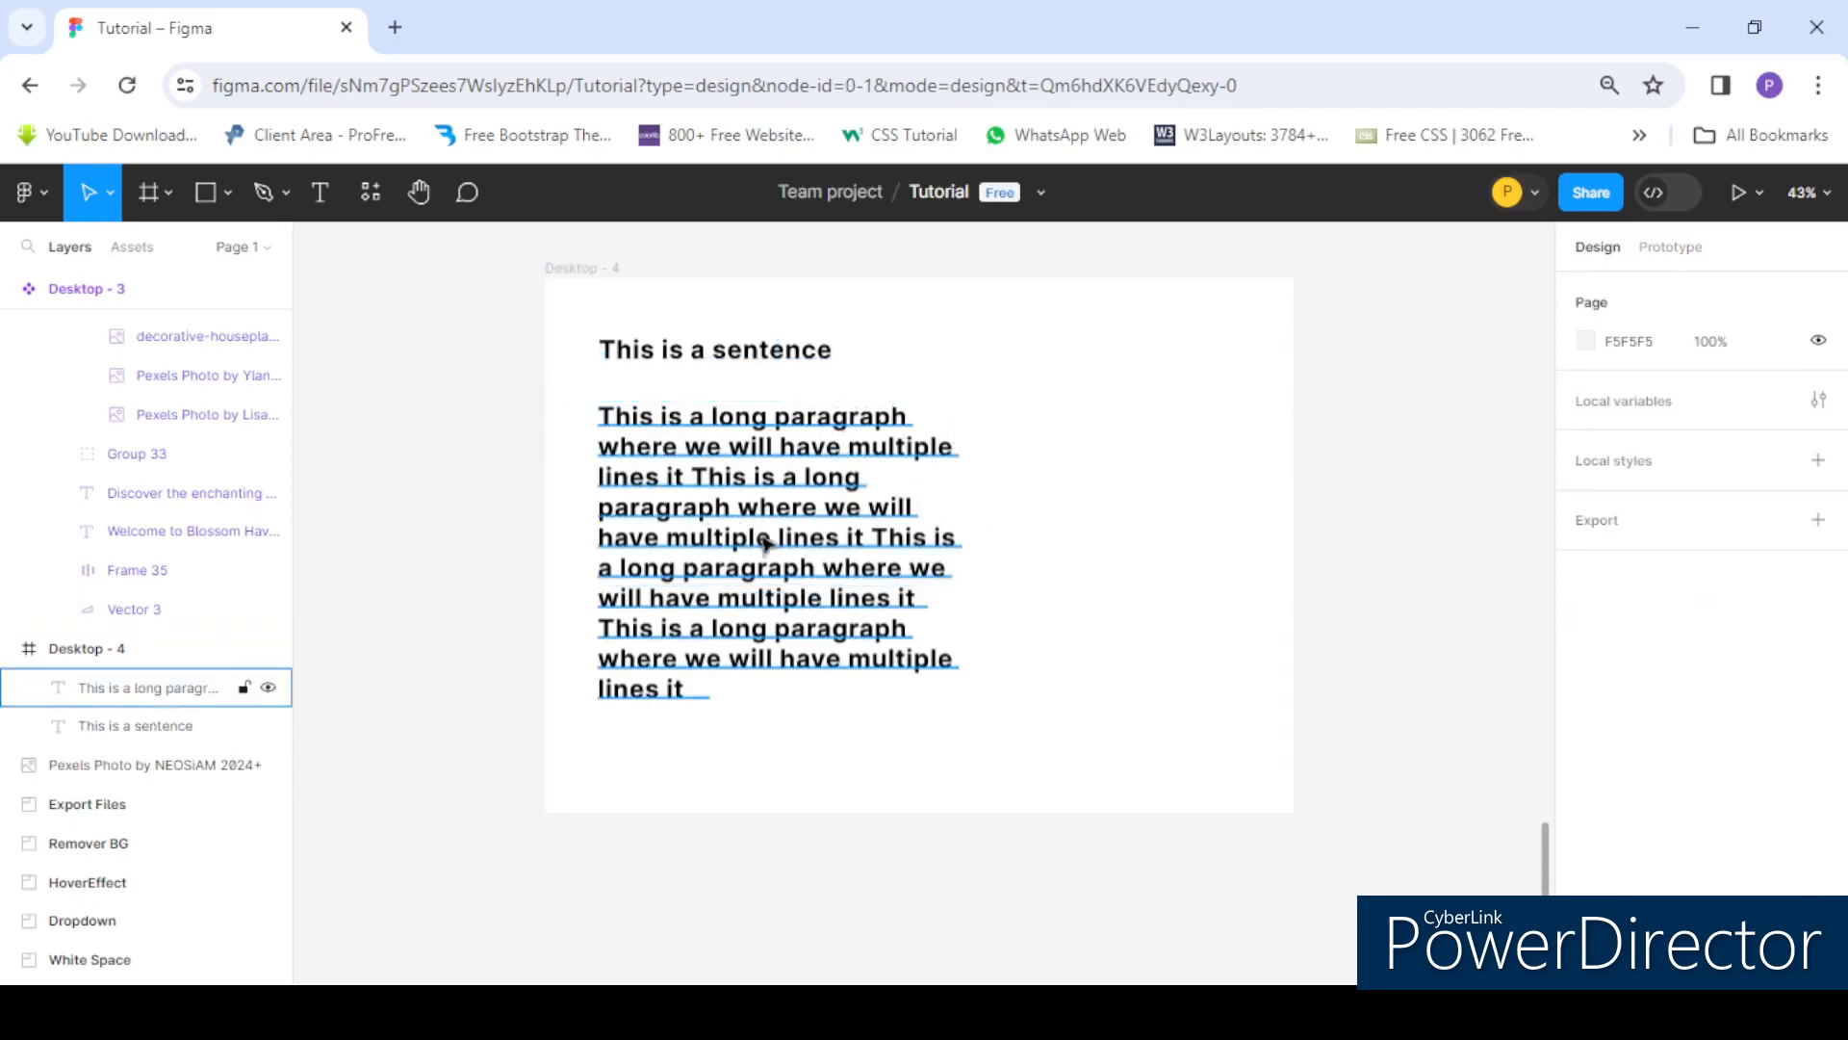
{"action": "left_click", "coordinate": [703, 492]}
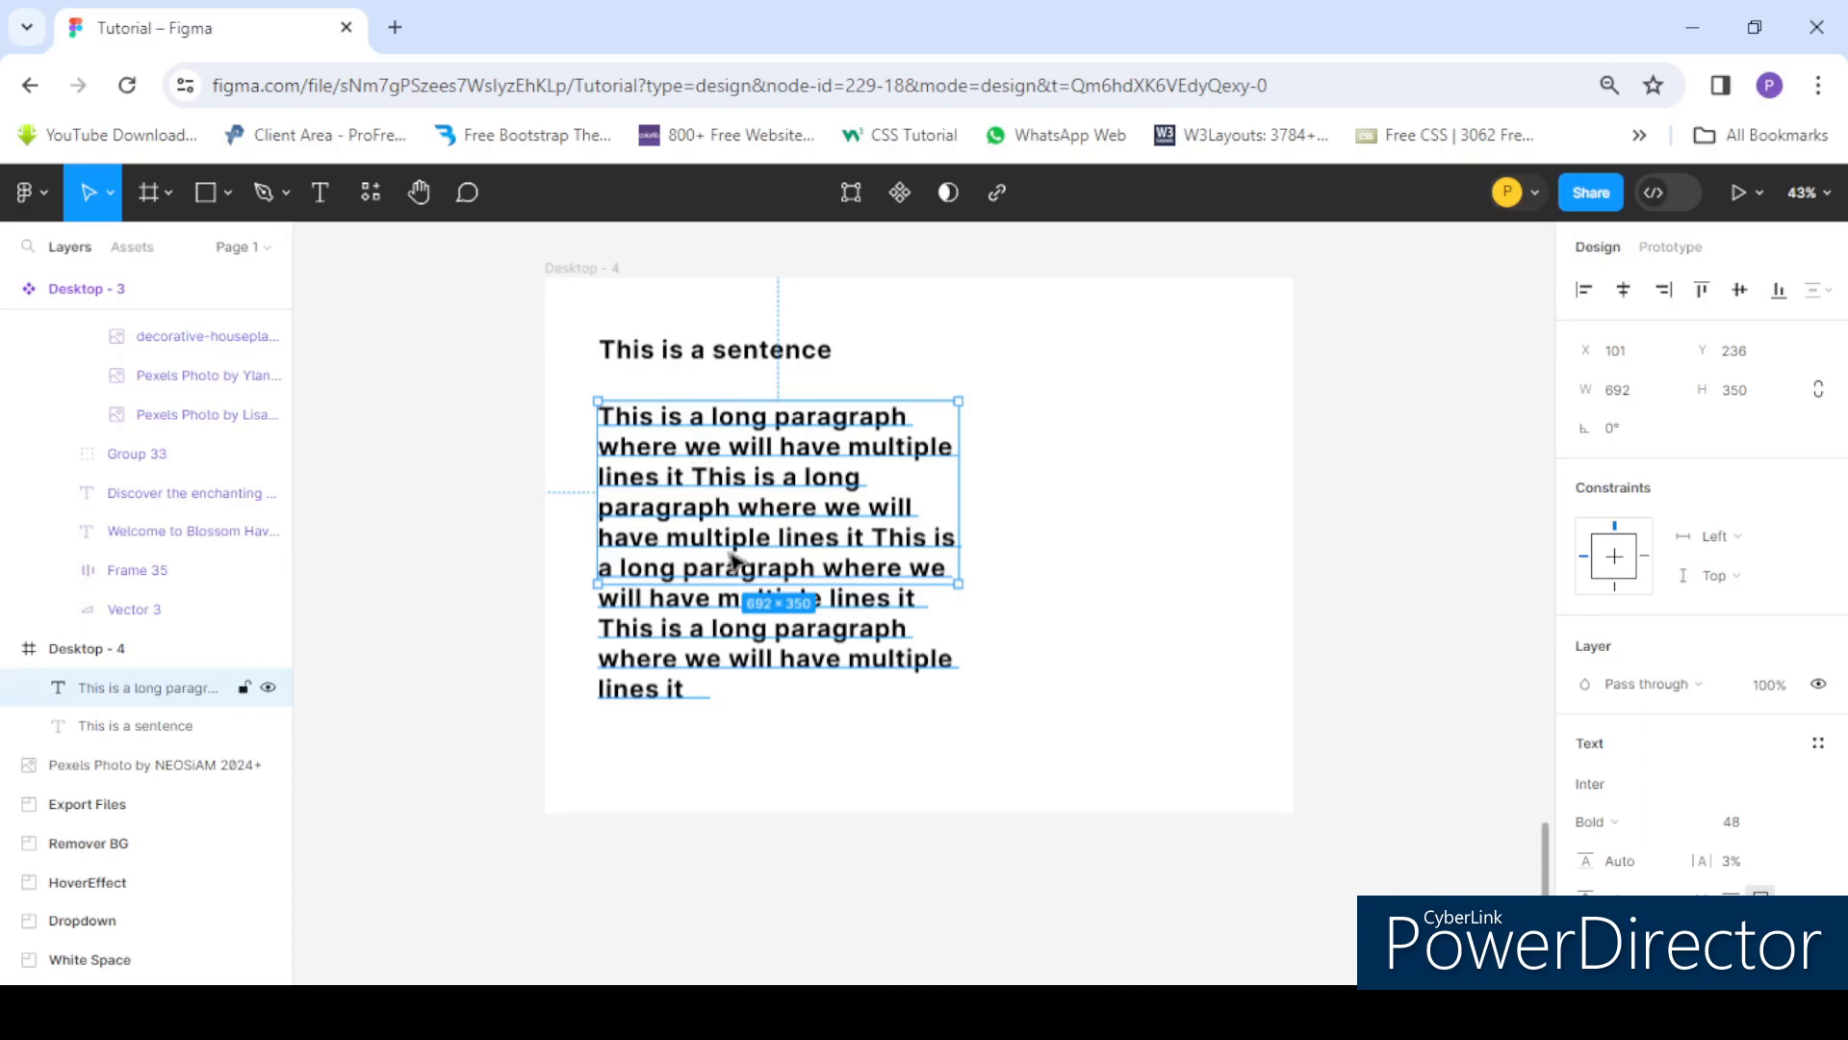
{"action": "left_click", "coordinate": [760, 355]}
{"action": "double_click", "coordinate": [834, 351]}
{"action": "left_click", "coordinate": [836, 352]}
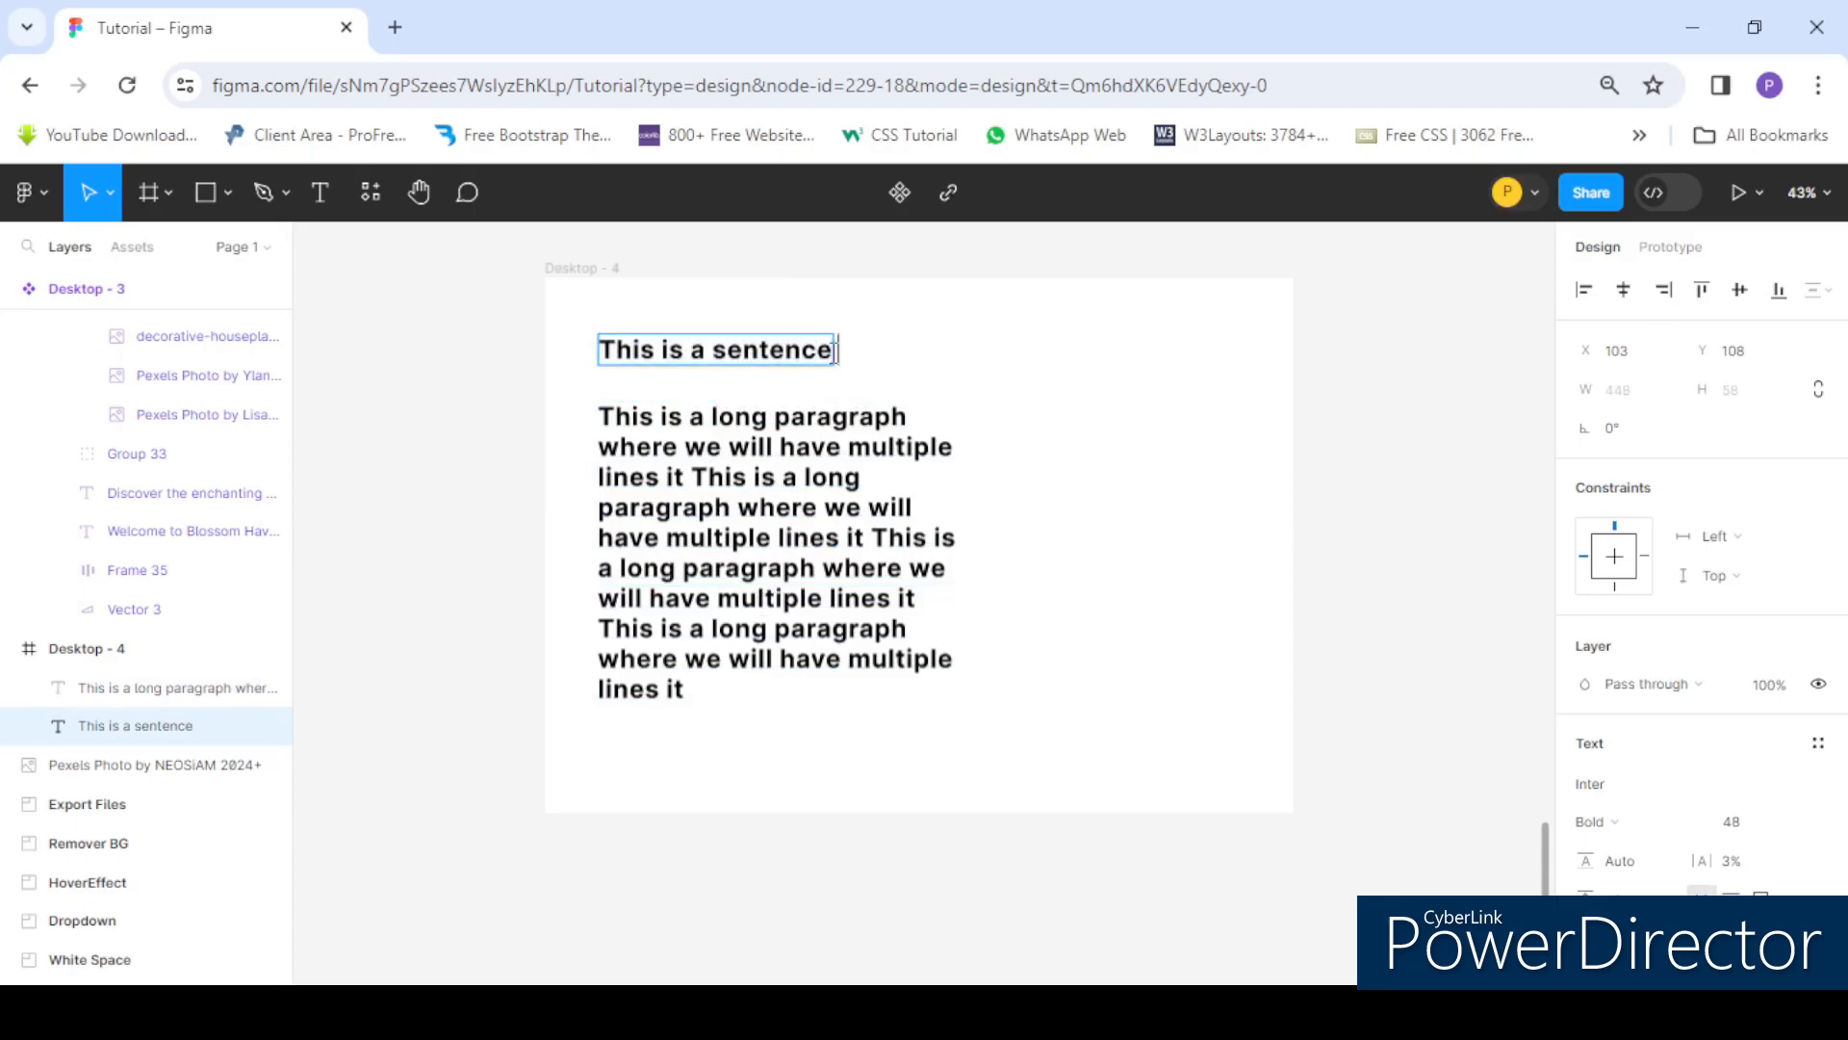
{"action": "left_click_drag", "start_coordinate": [817, 351], "coordinate": [590, 347]}
{"action": "key", "text": "ctrl+c"}
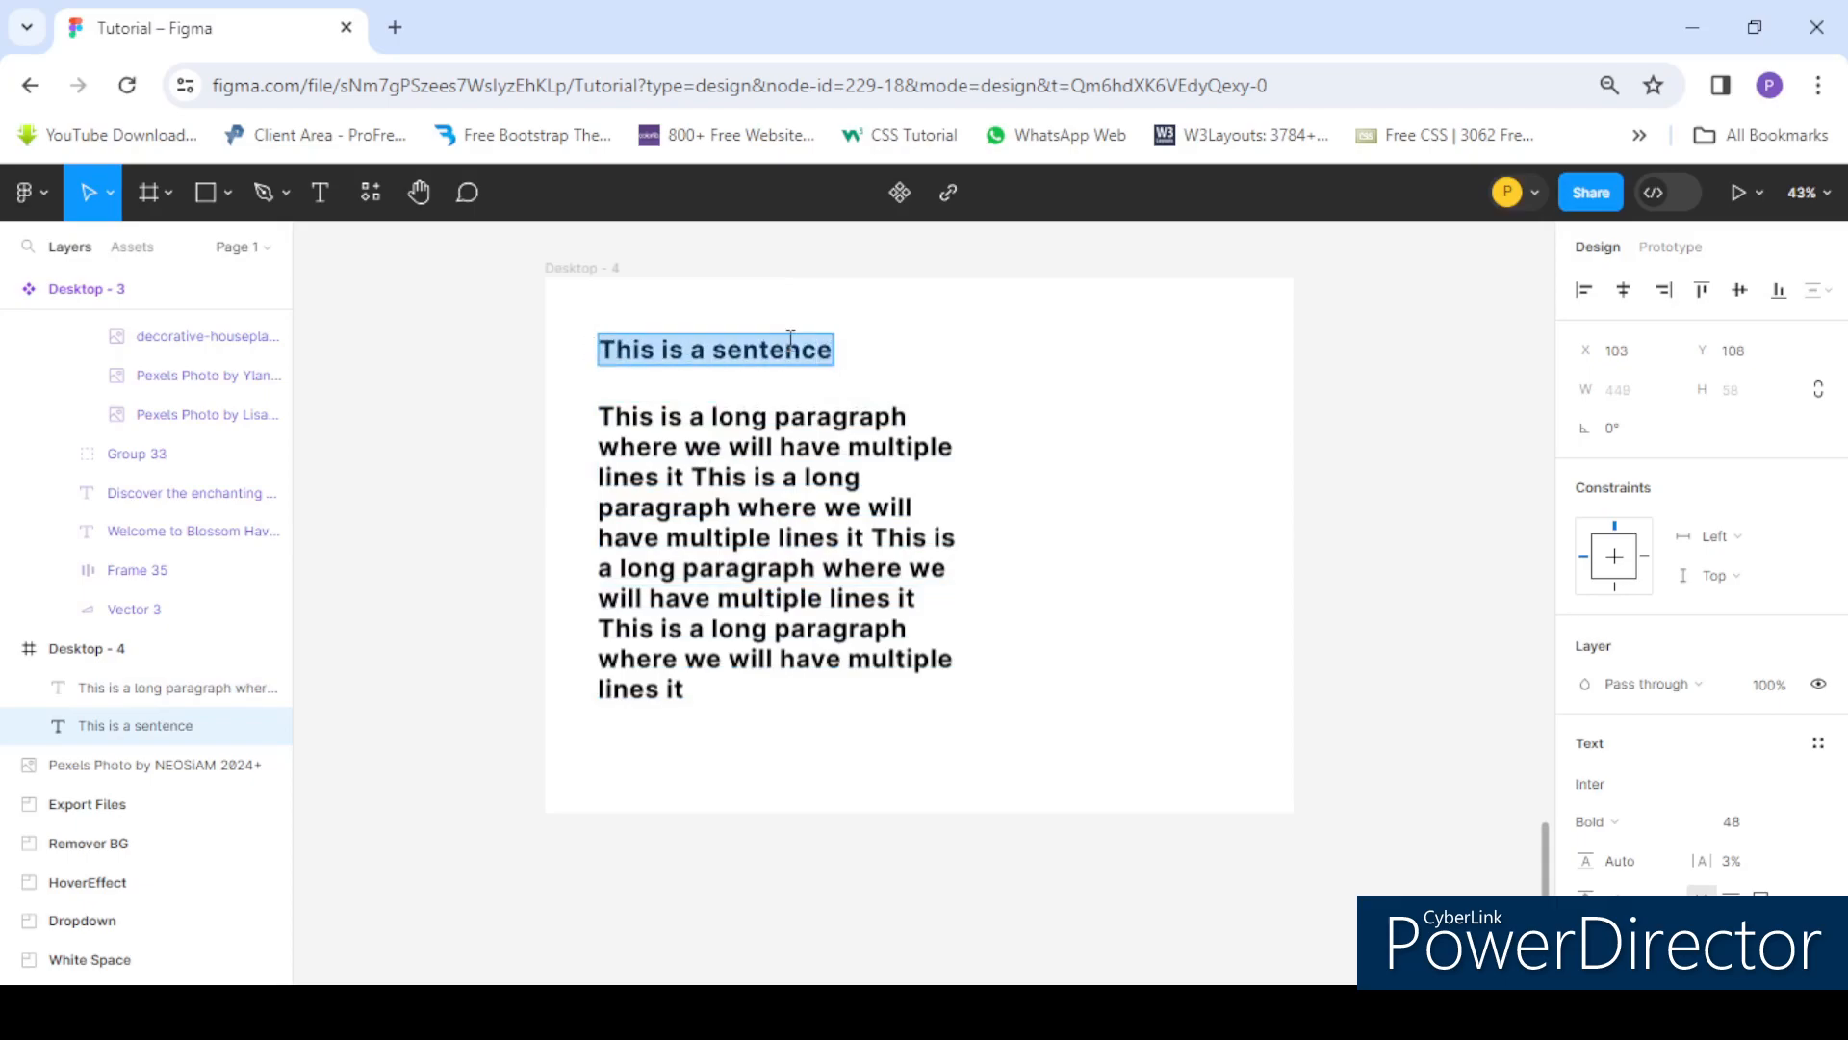
{"action": "left_click", "coordinate": [834, 351]}
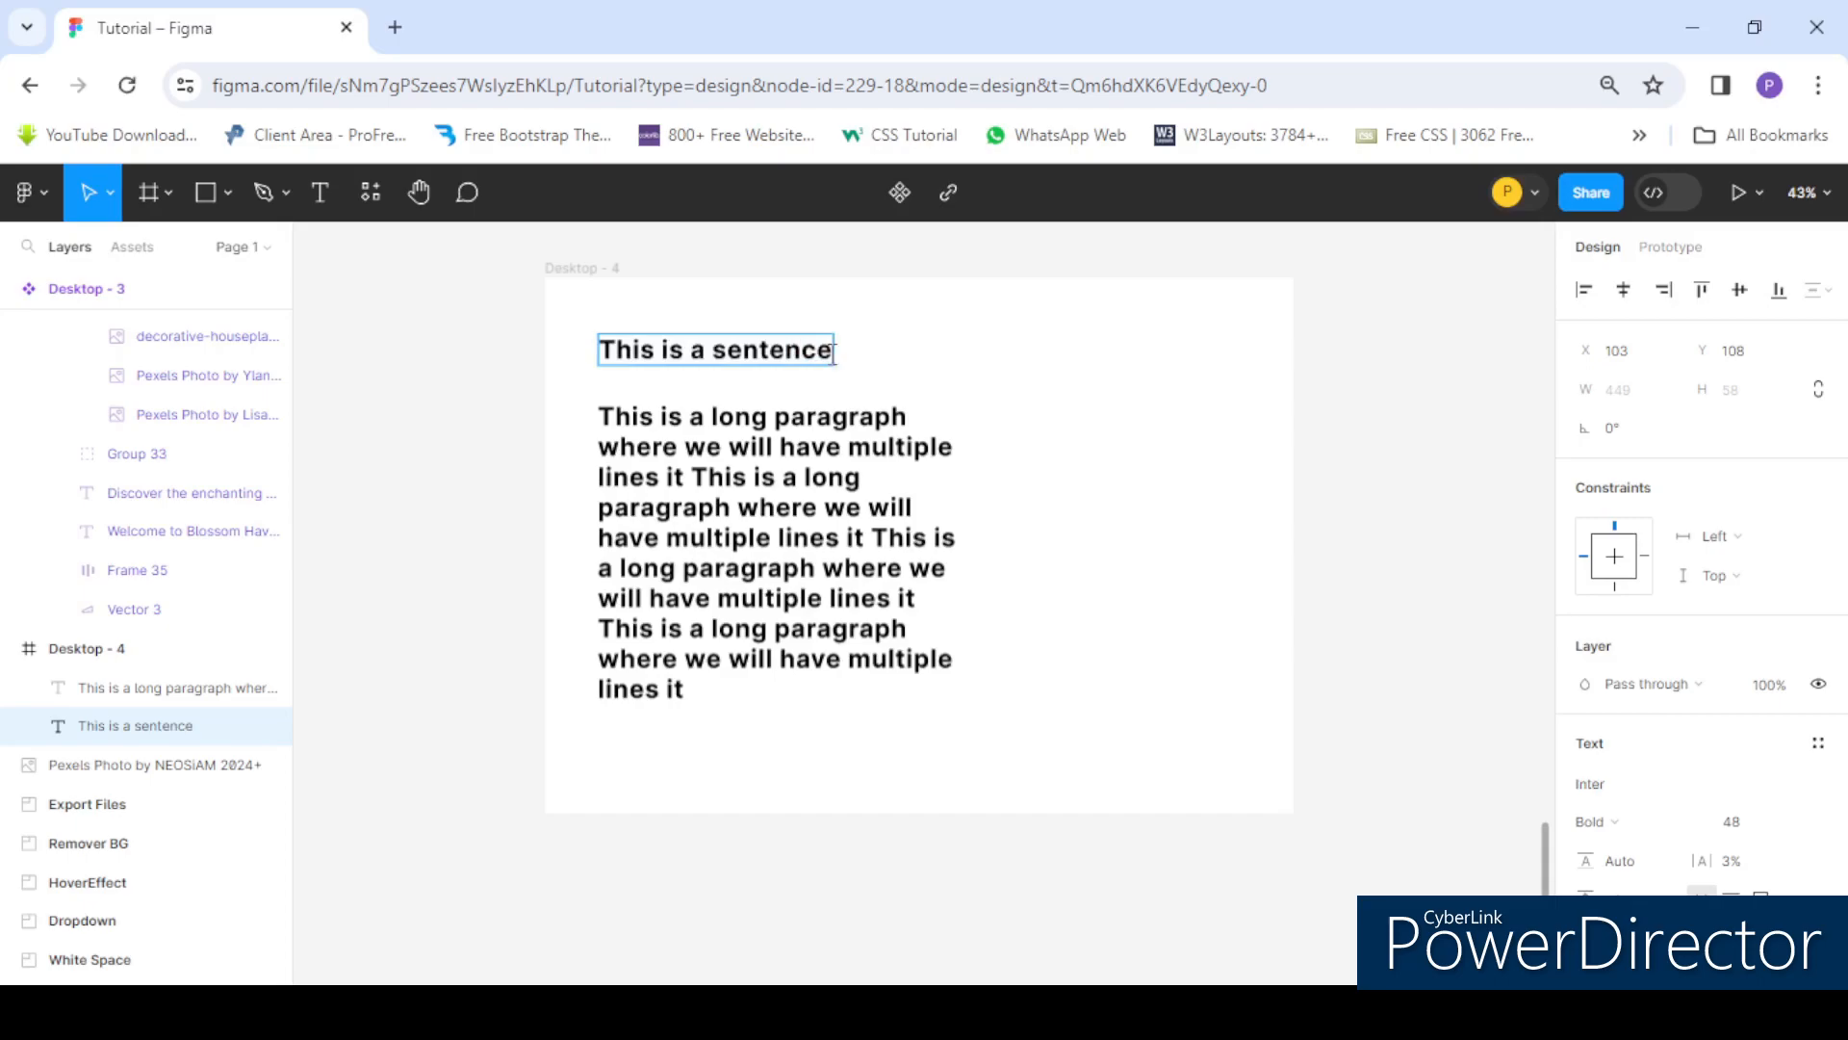
{"action": "key", "text": "ctrl+v"}
{"action": "key", "text": "ctrl+v"}
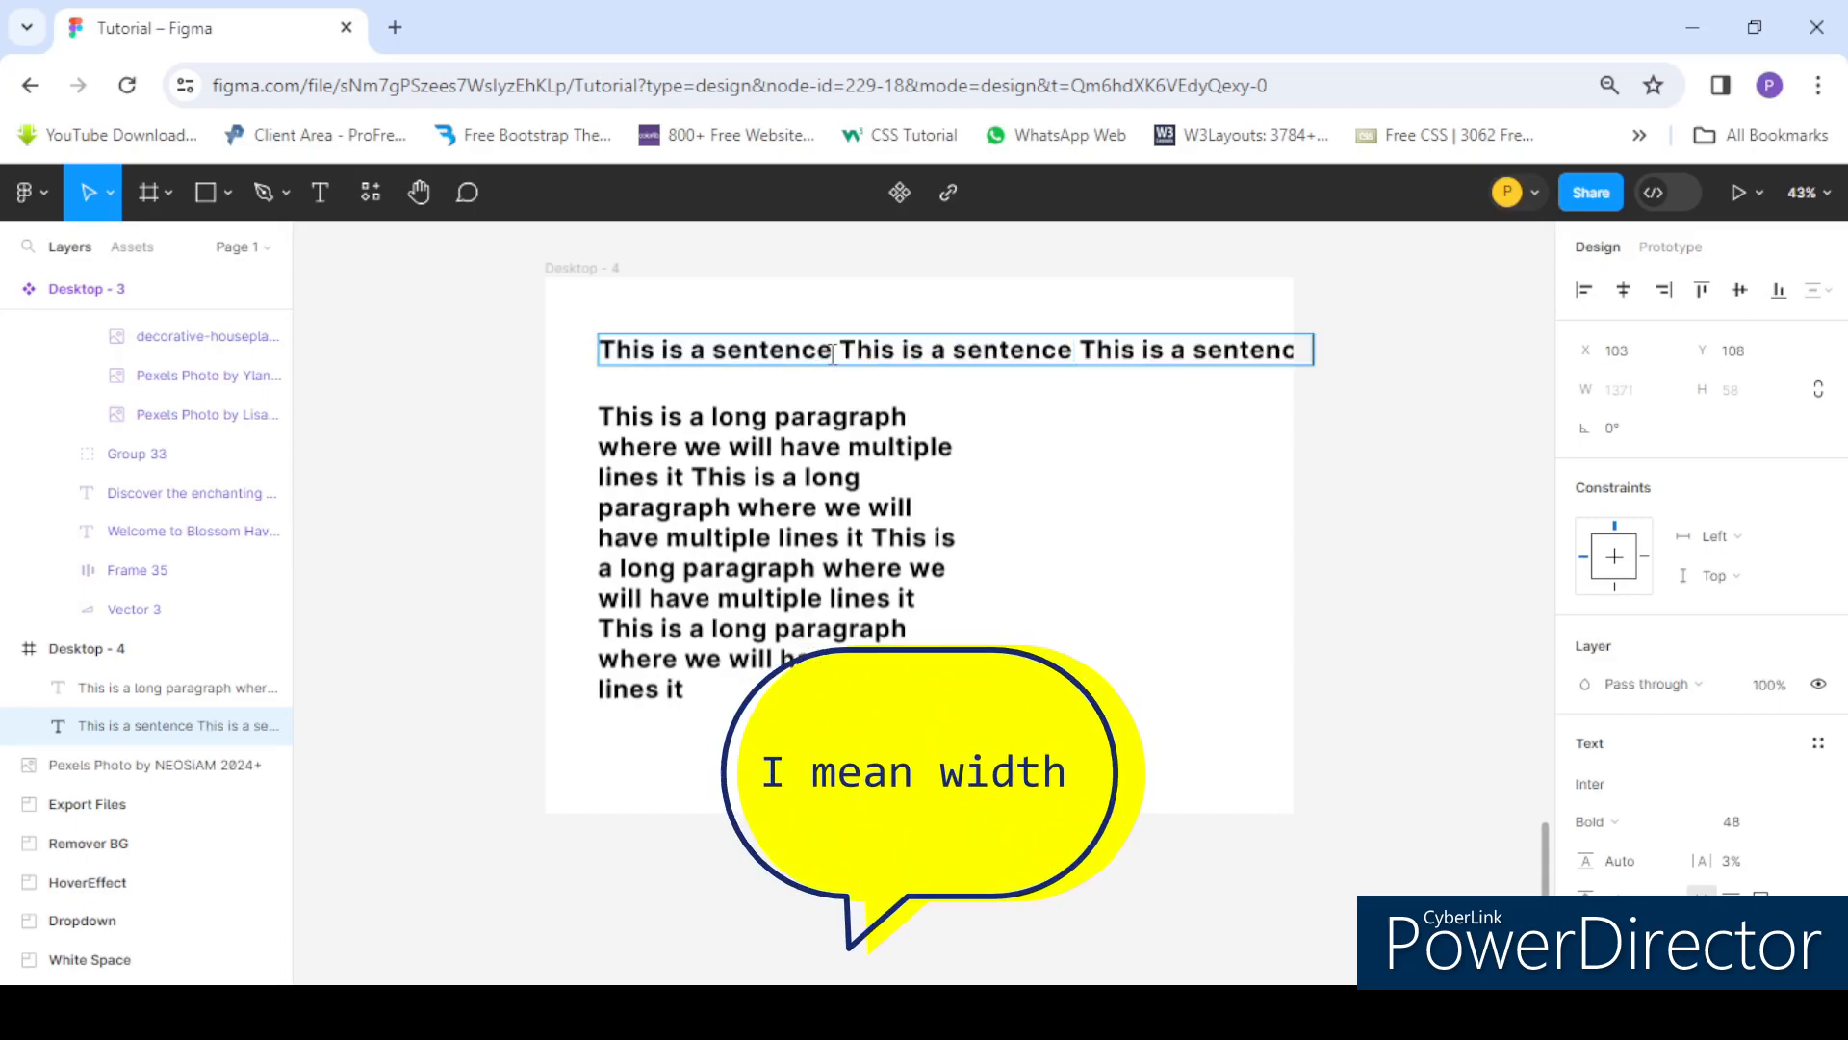
{"action": "key", "text": "ctrl+v"}
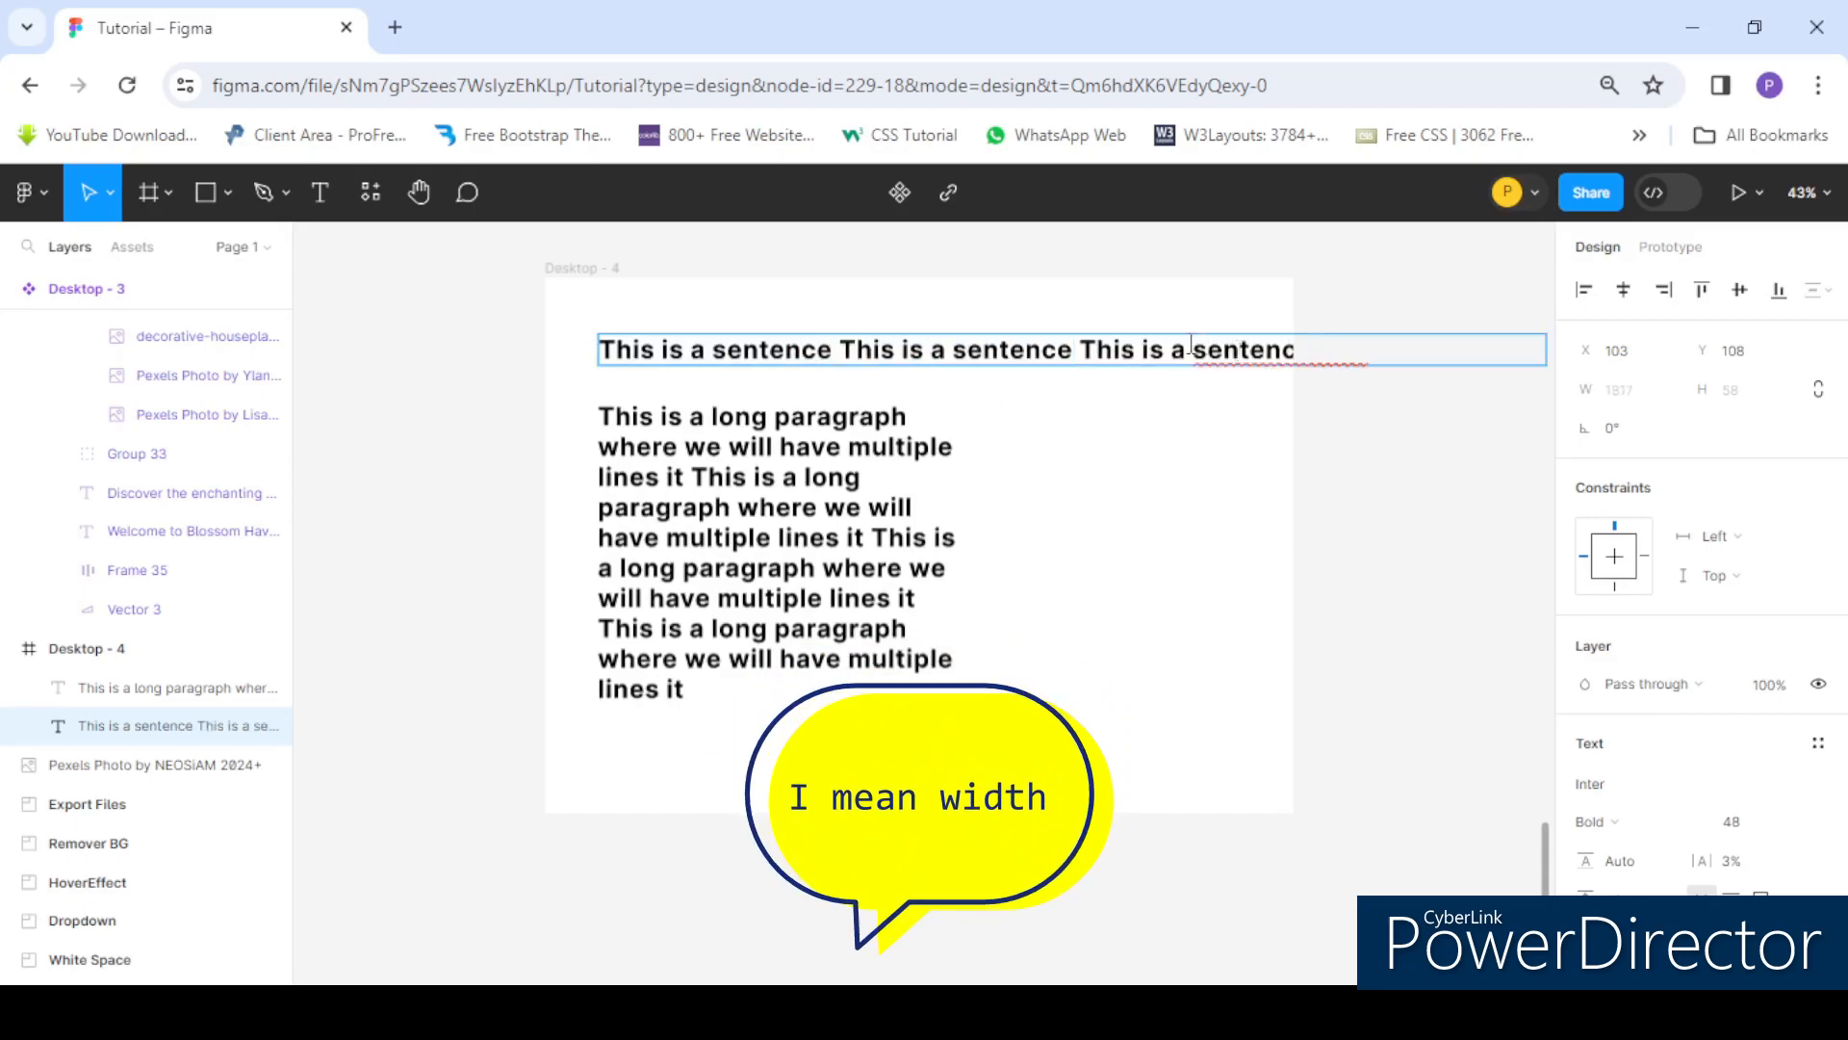
{"action": "scroll", "coordinate": [1176, 313], "scroll_direction": "down", "scroll_amount": 3}
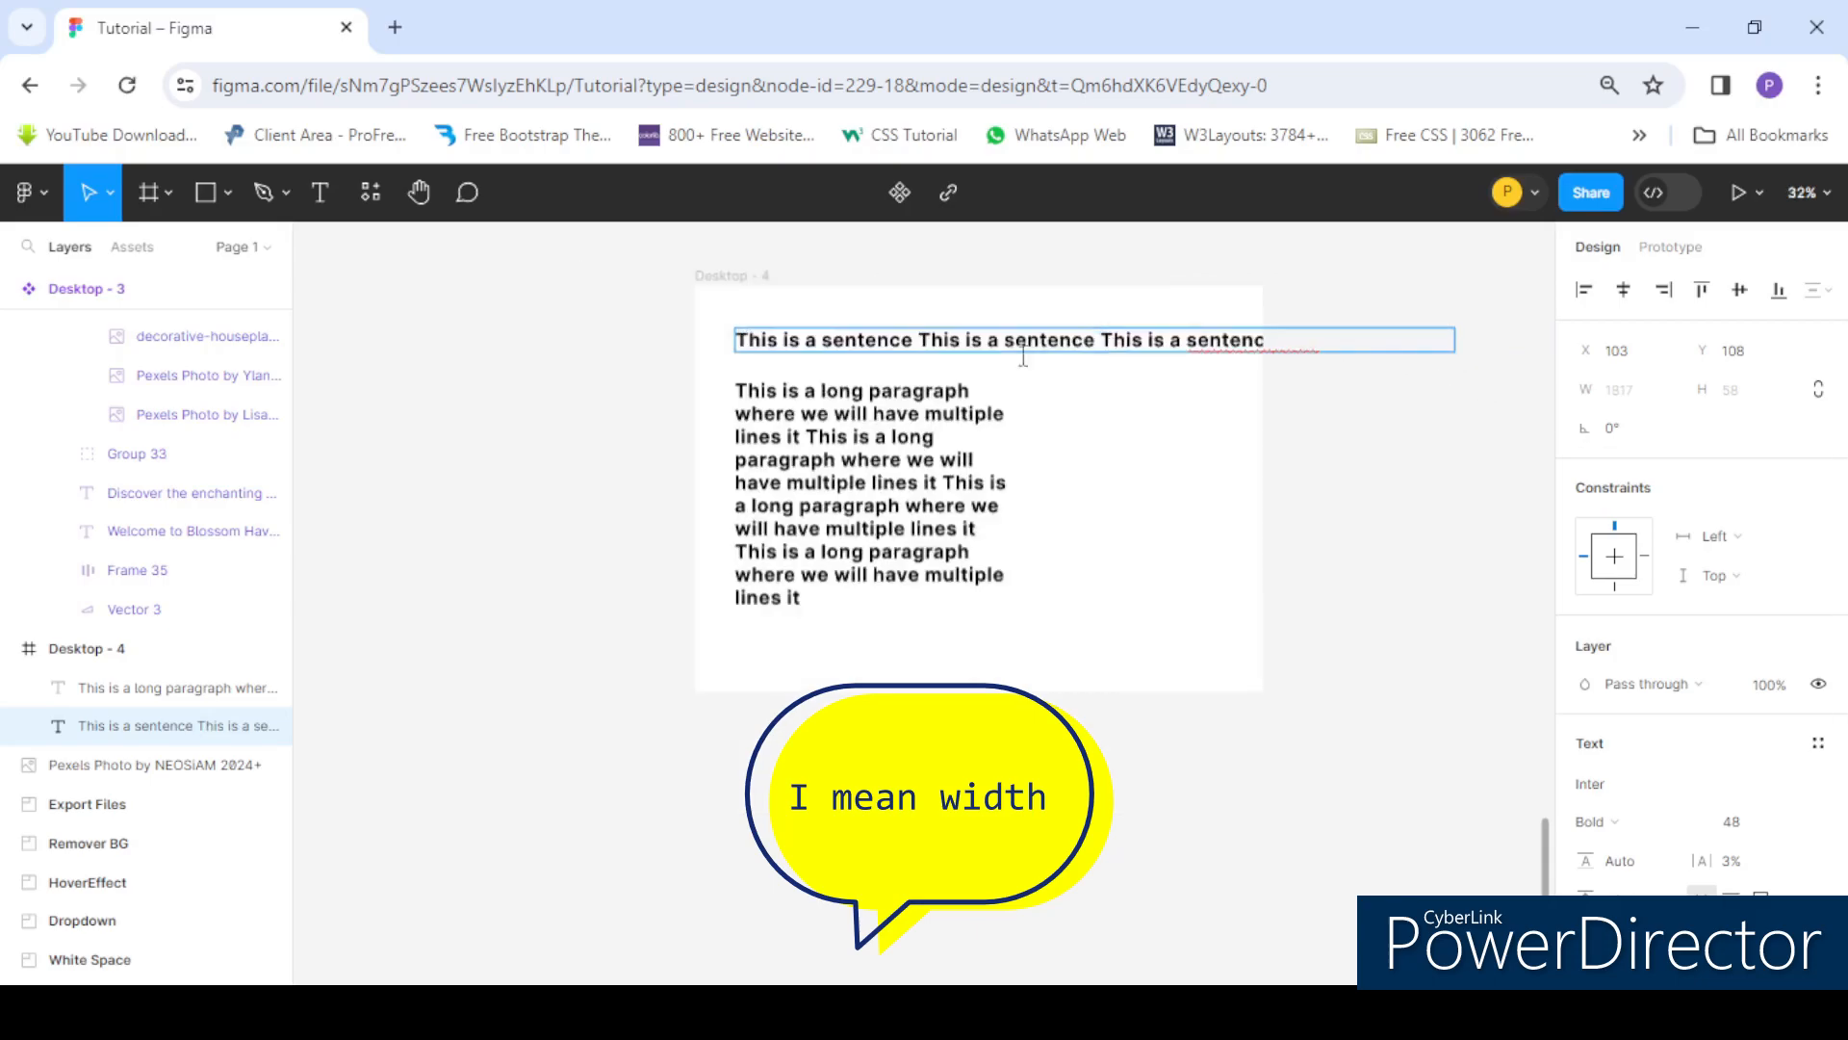
{"action": "key", "text": "Escape"}
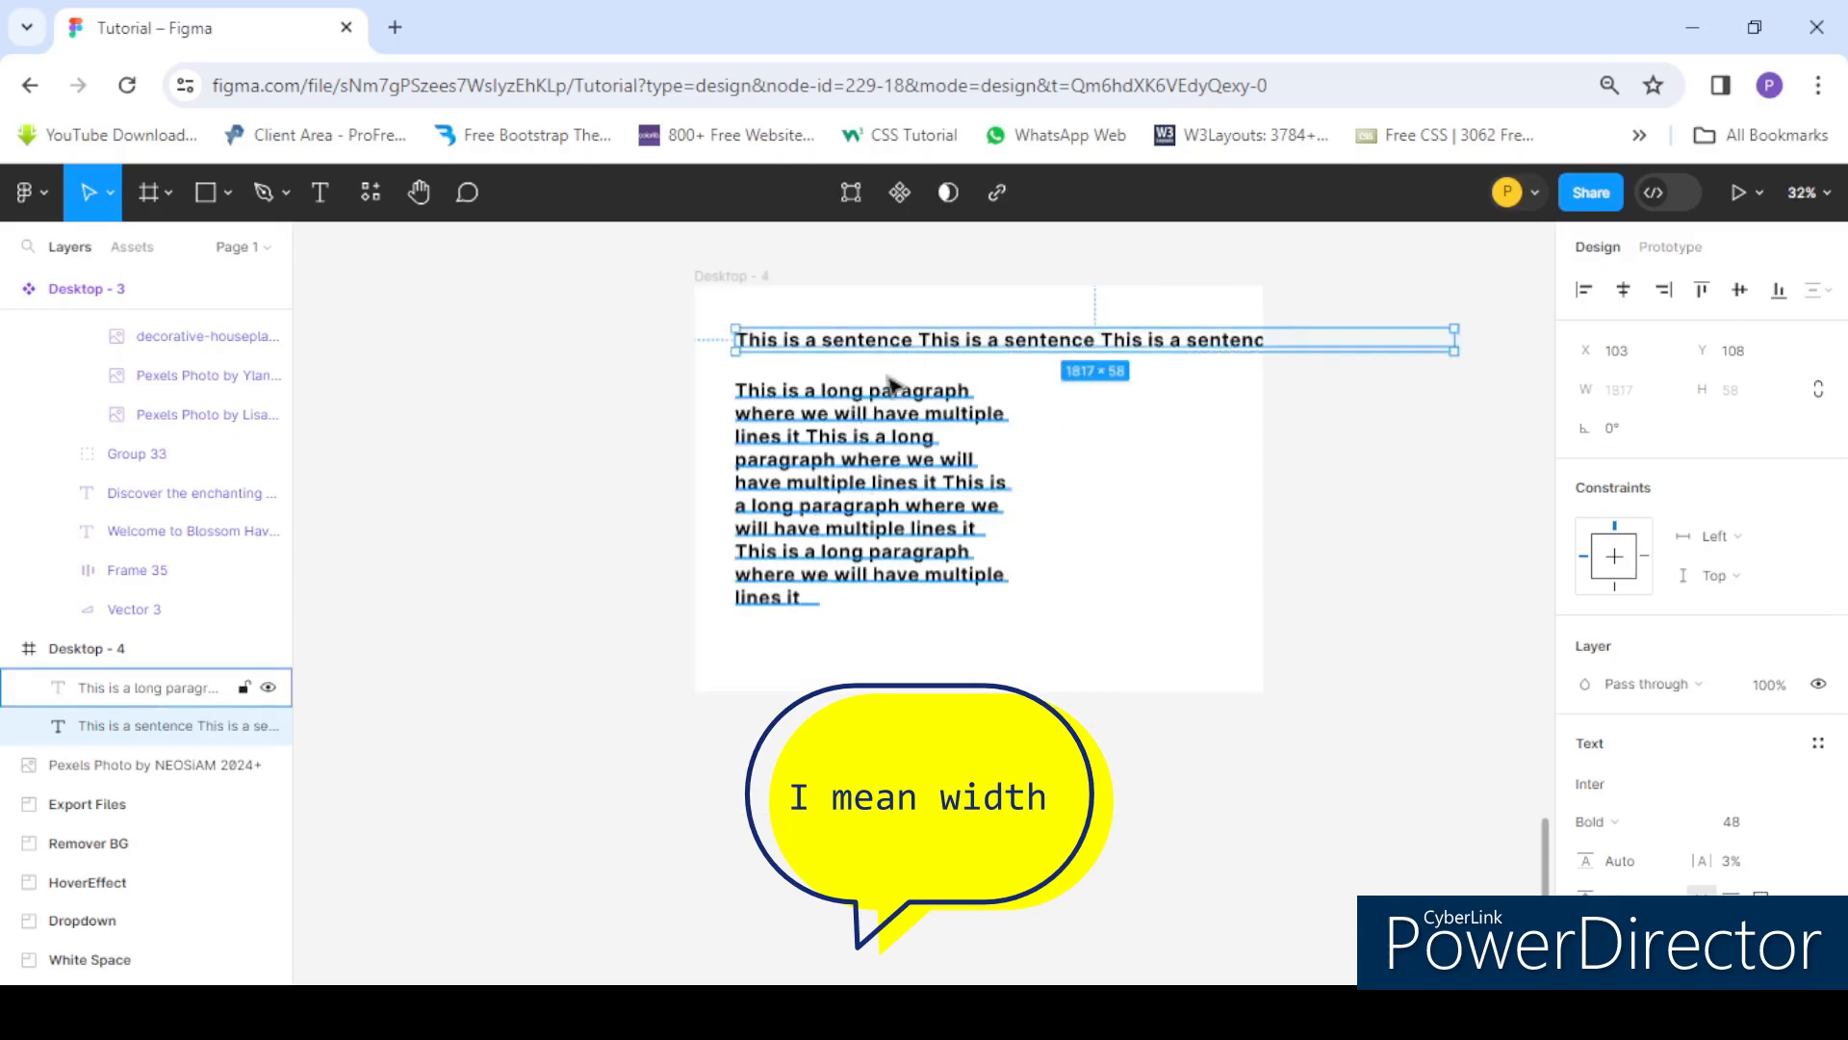
- Switch the paragraph text box's resizing to Auto height
{"action": "left_click", "coordinate": [849, 449]}
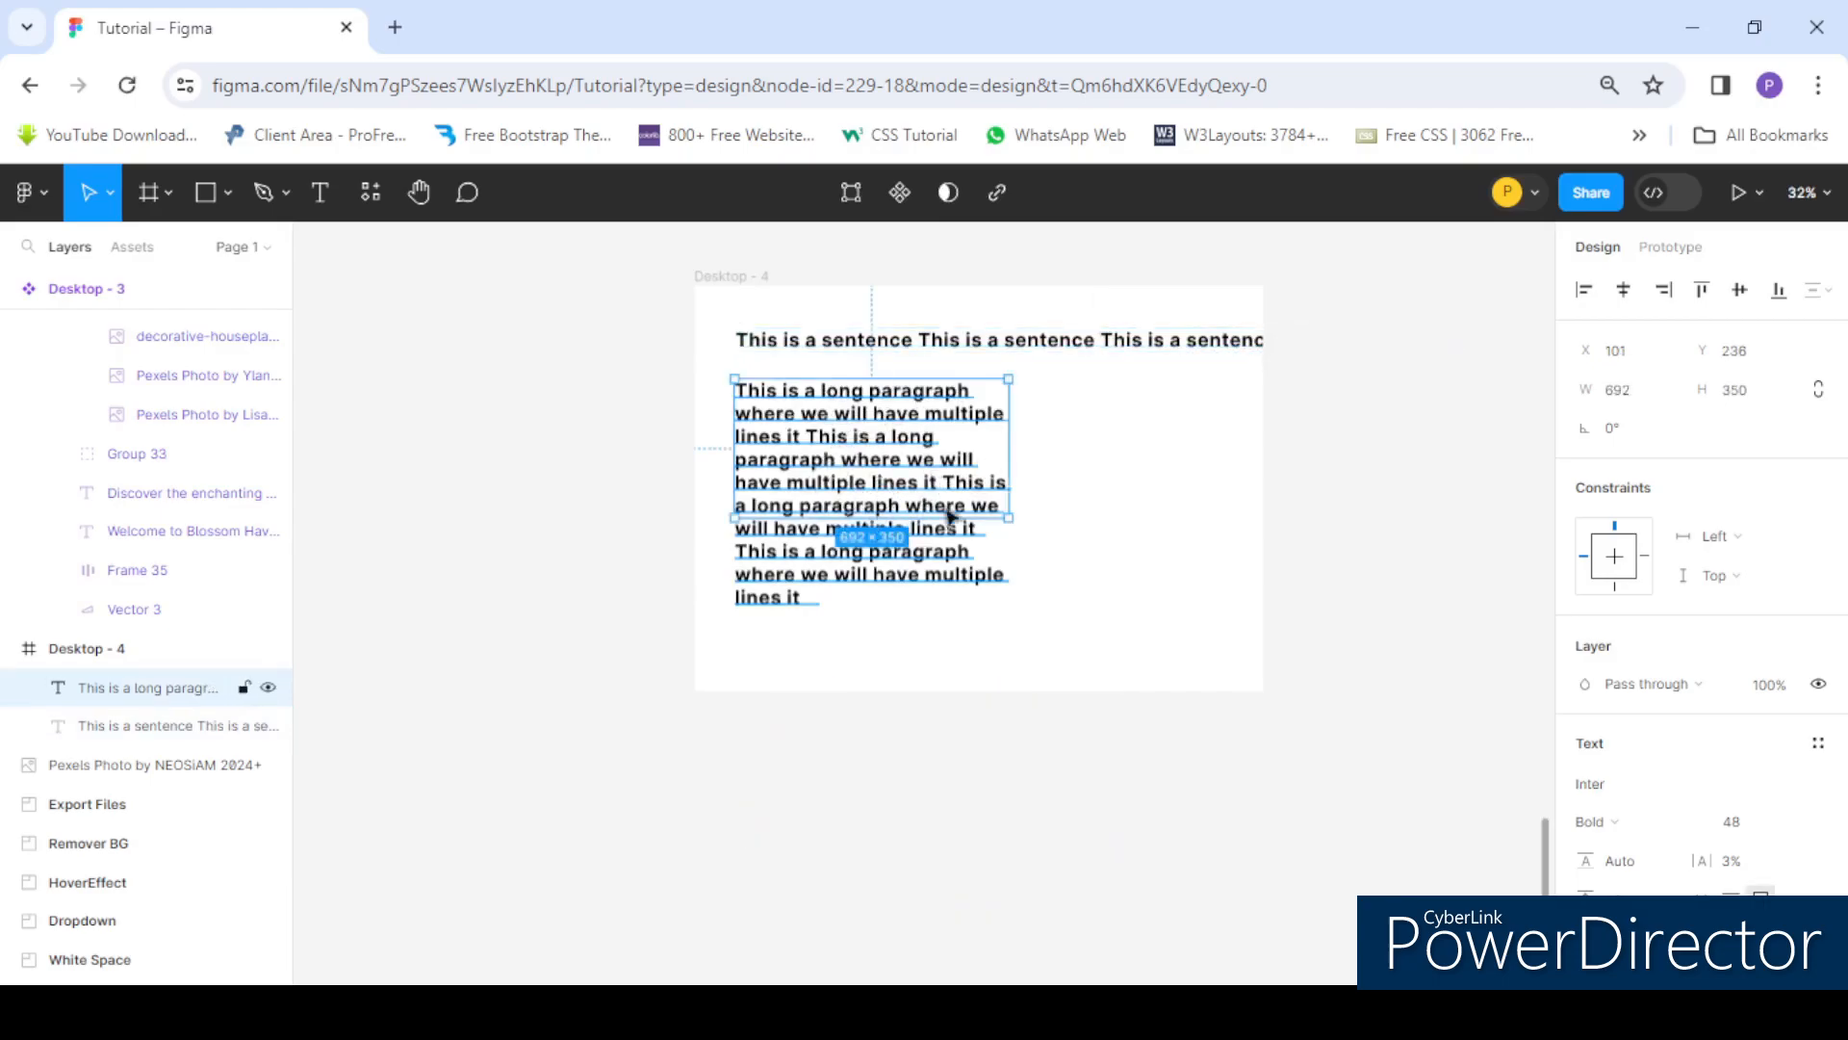
{"action": "scroll", "coordinate": [1723, 781], "scroll_direction": "down", "scroll_amount": 3}
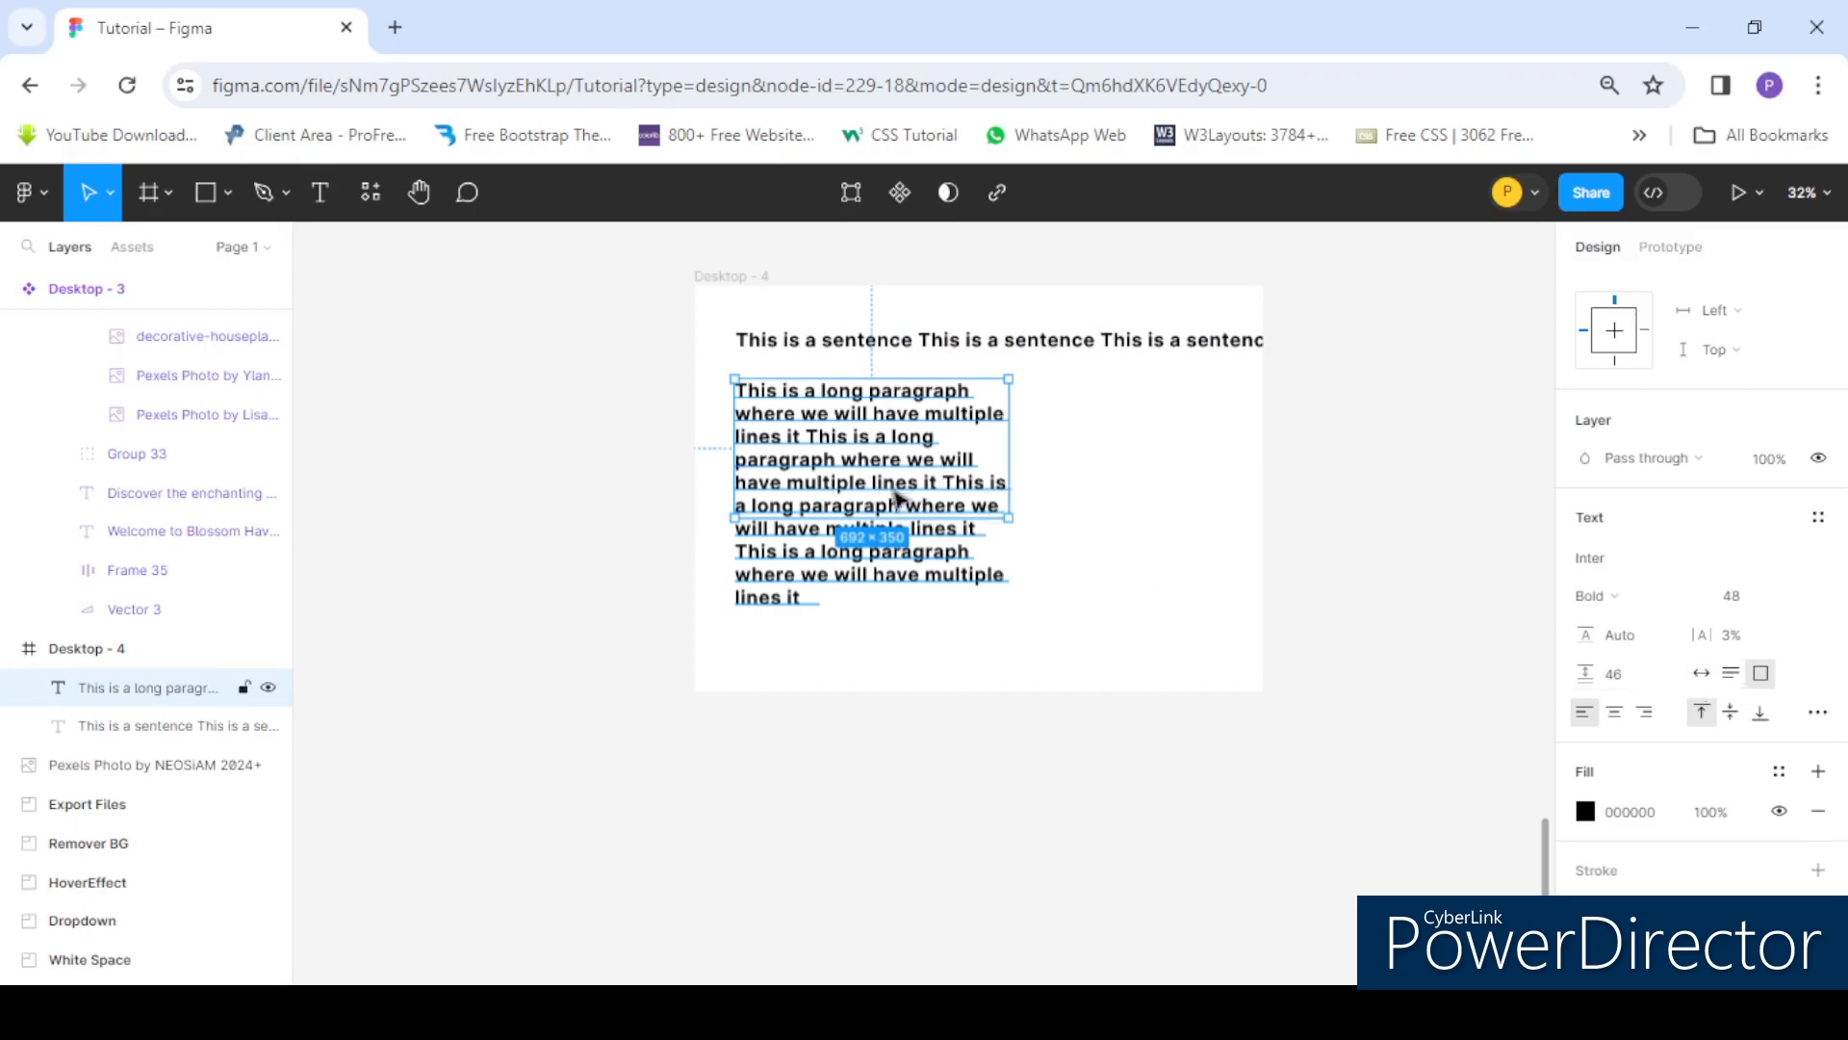
{"action": "left_click", "coordinate": [1732, 674]}
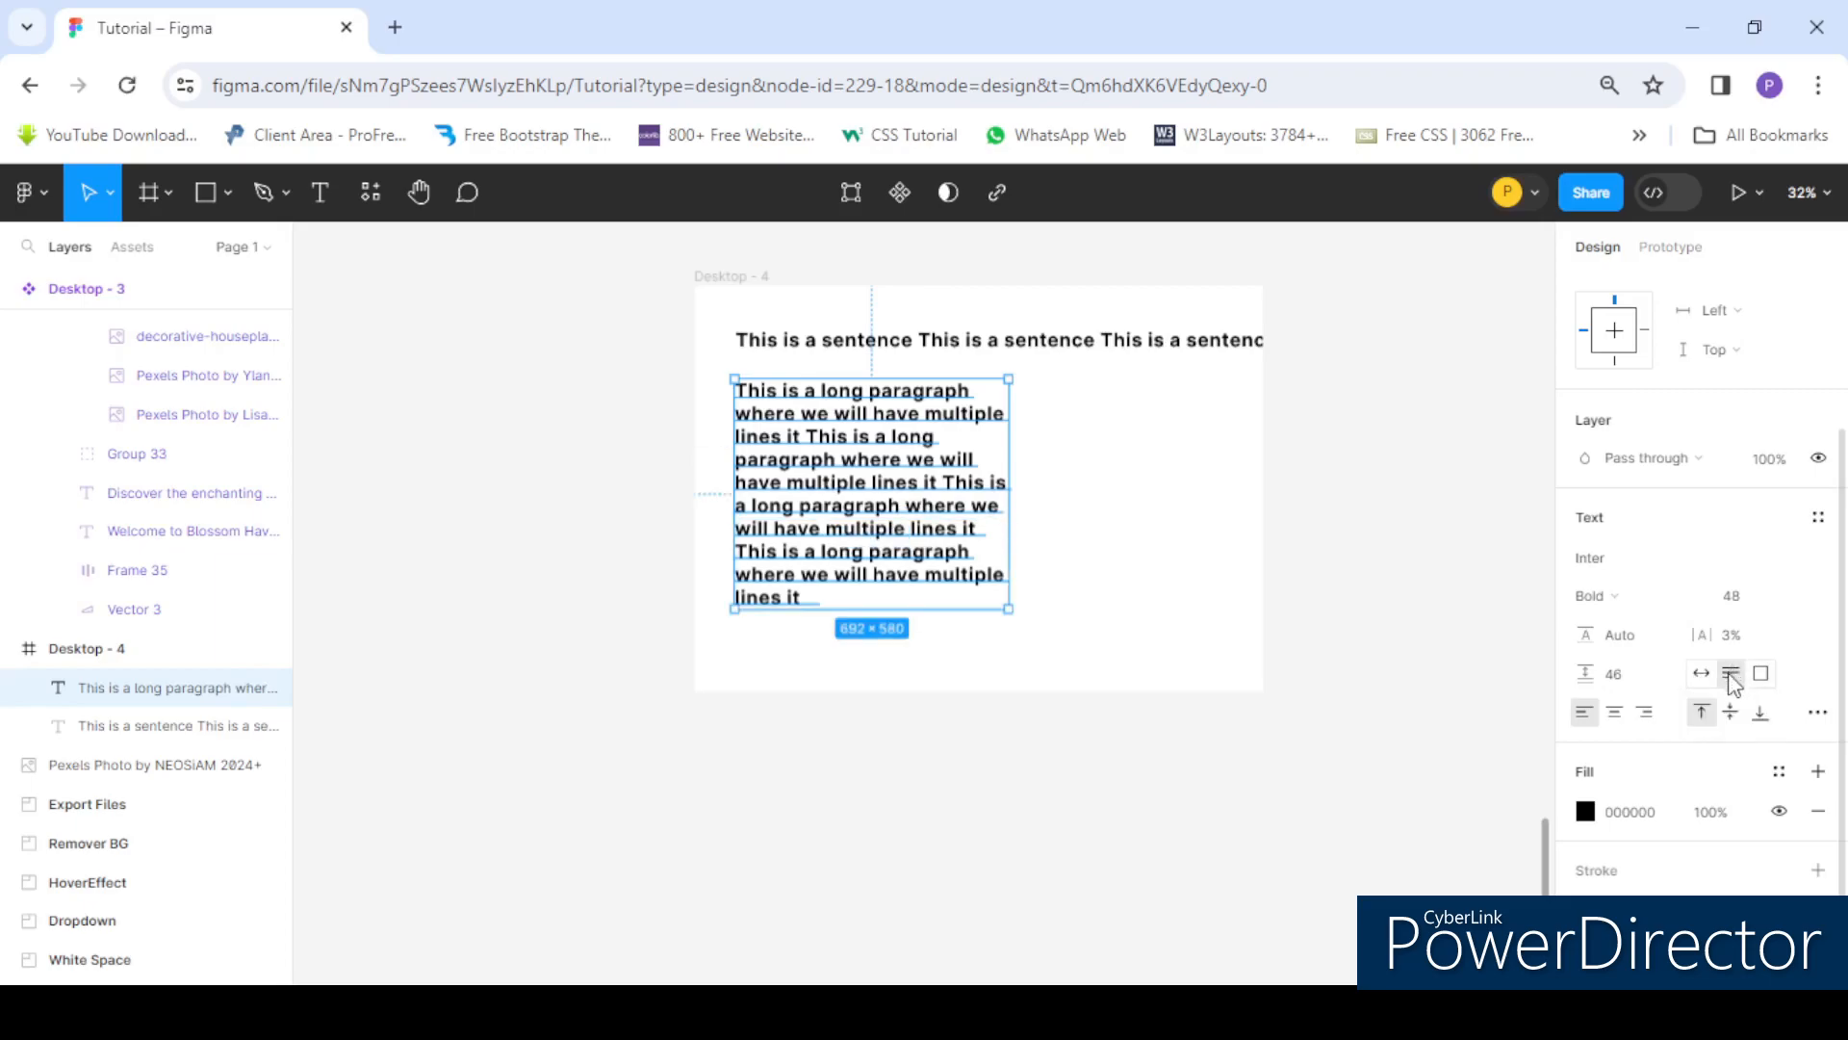
{"action": "double_click", "coordinate": [808, 596]}
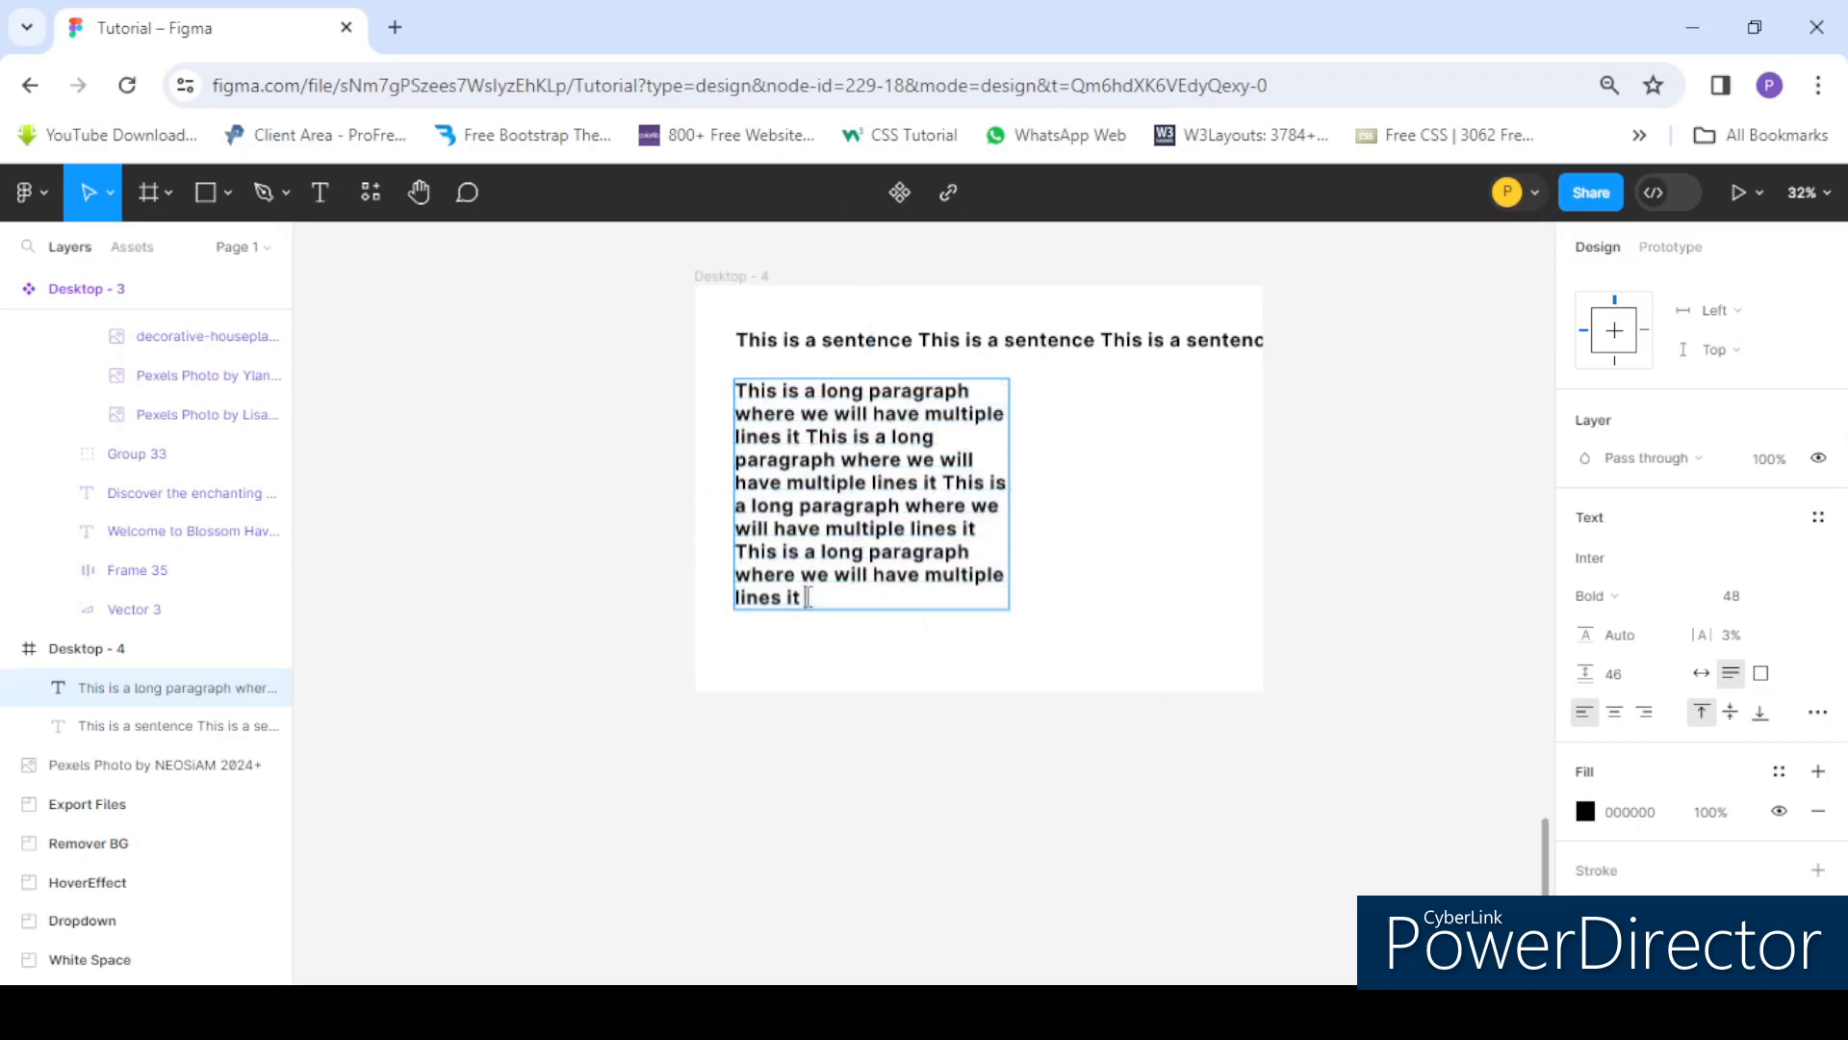
- Type filler characters after the paragraph, then delete them together with the paragraph's last repeated sentence
{"action": "type", "text": "sjhsdbchbsdhcbhdsgvjsbhxhsdcvhgds"}
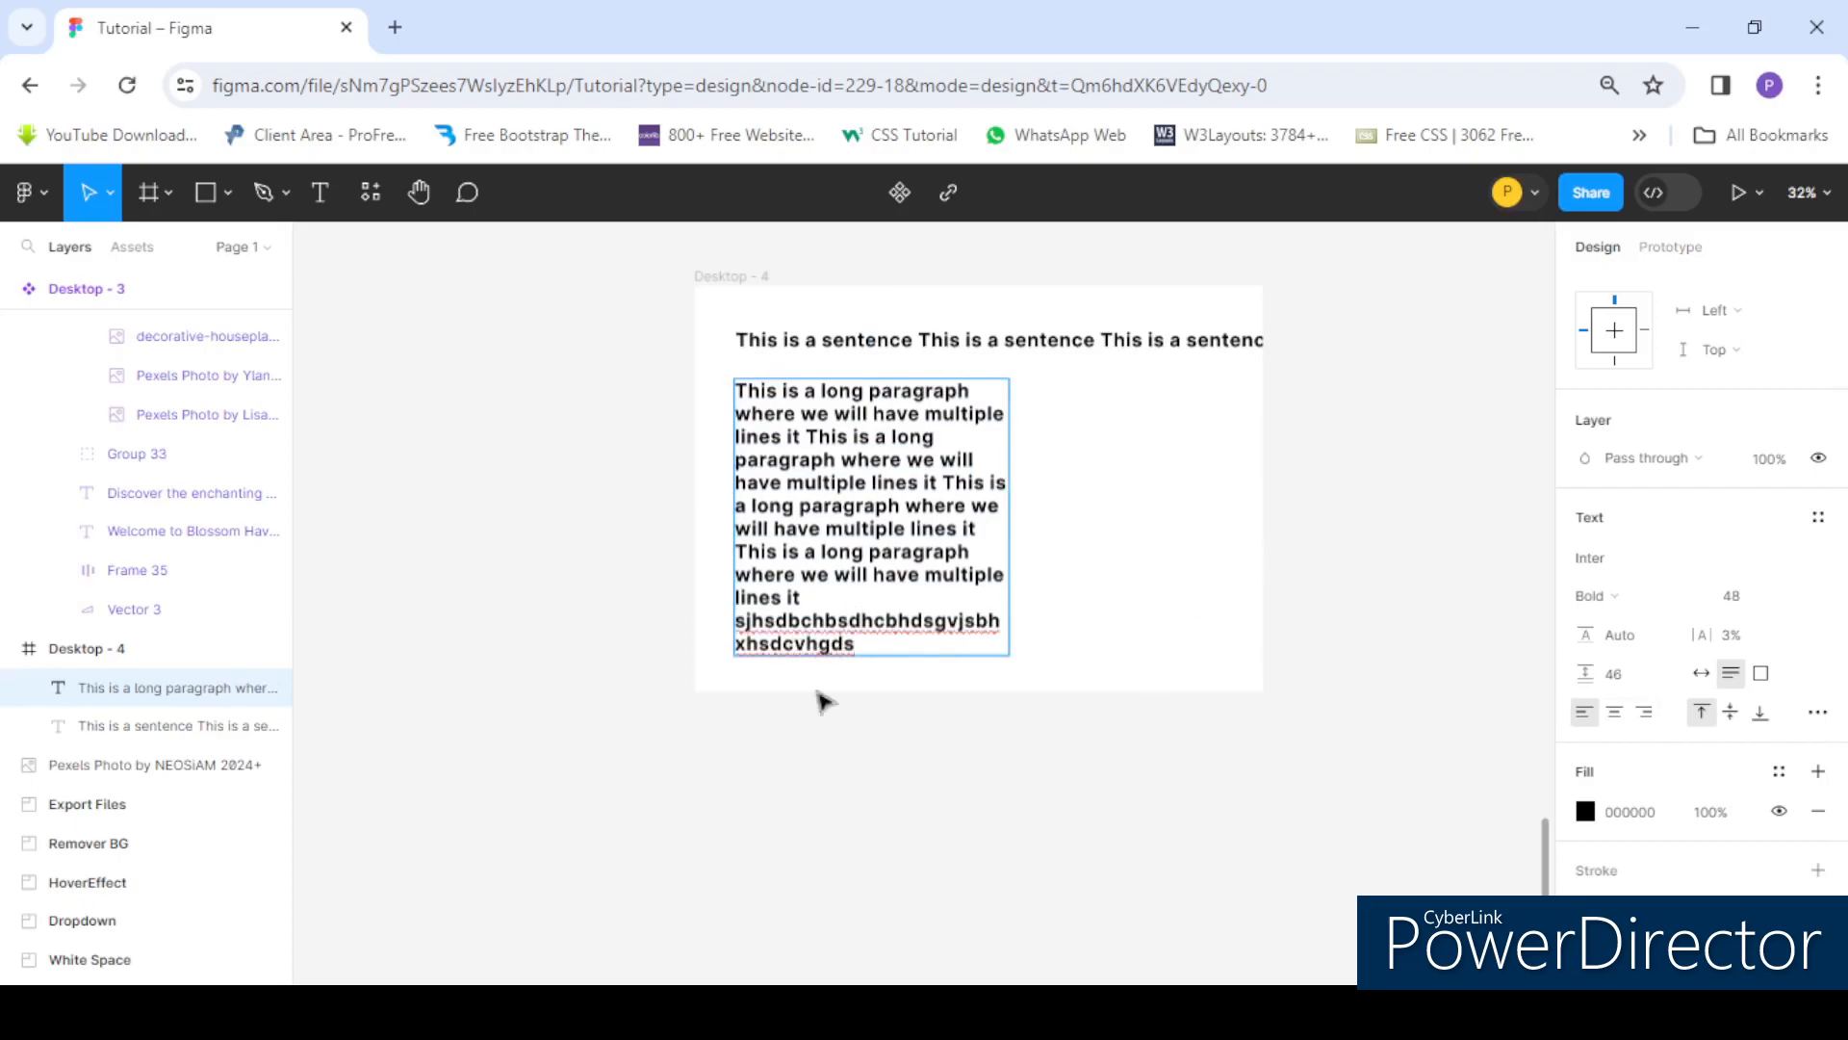
{"action": "left_click_drag", "start_coordinate": [872, 647], "coordinate": [721, 546]}
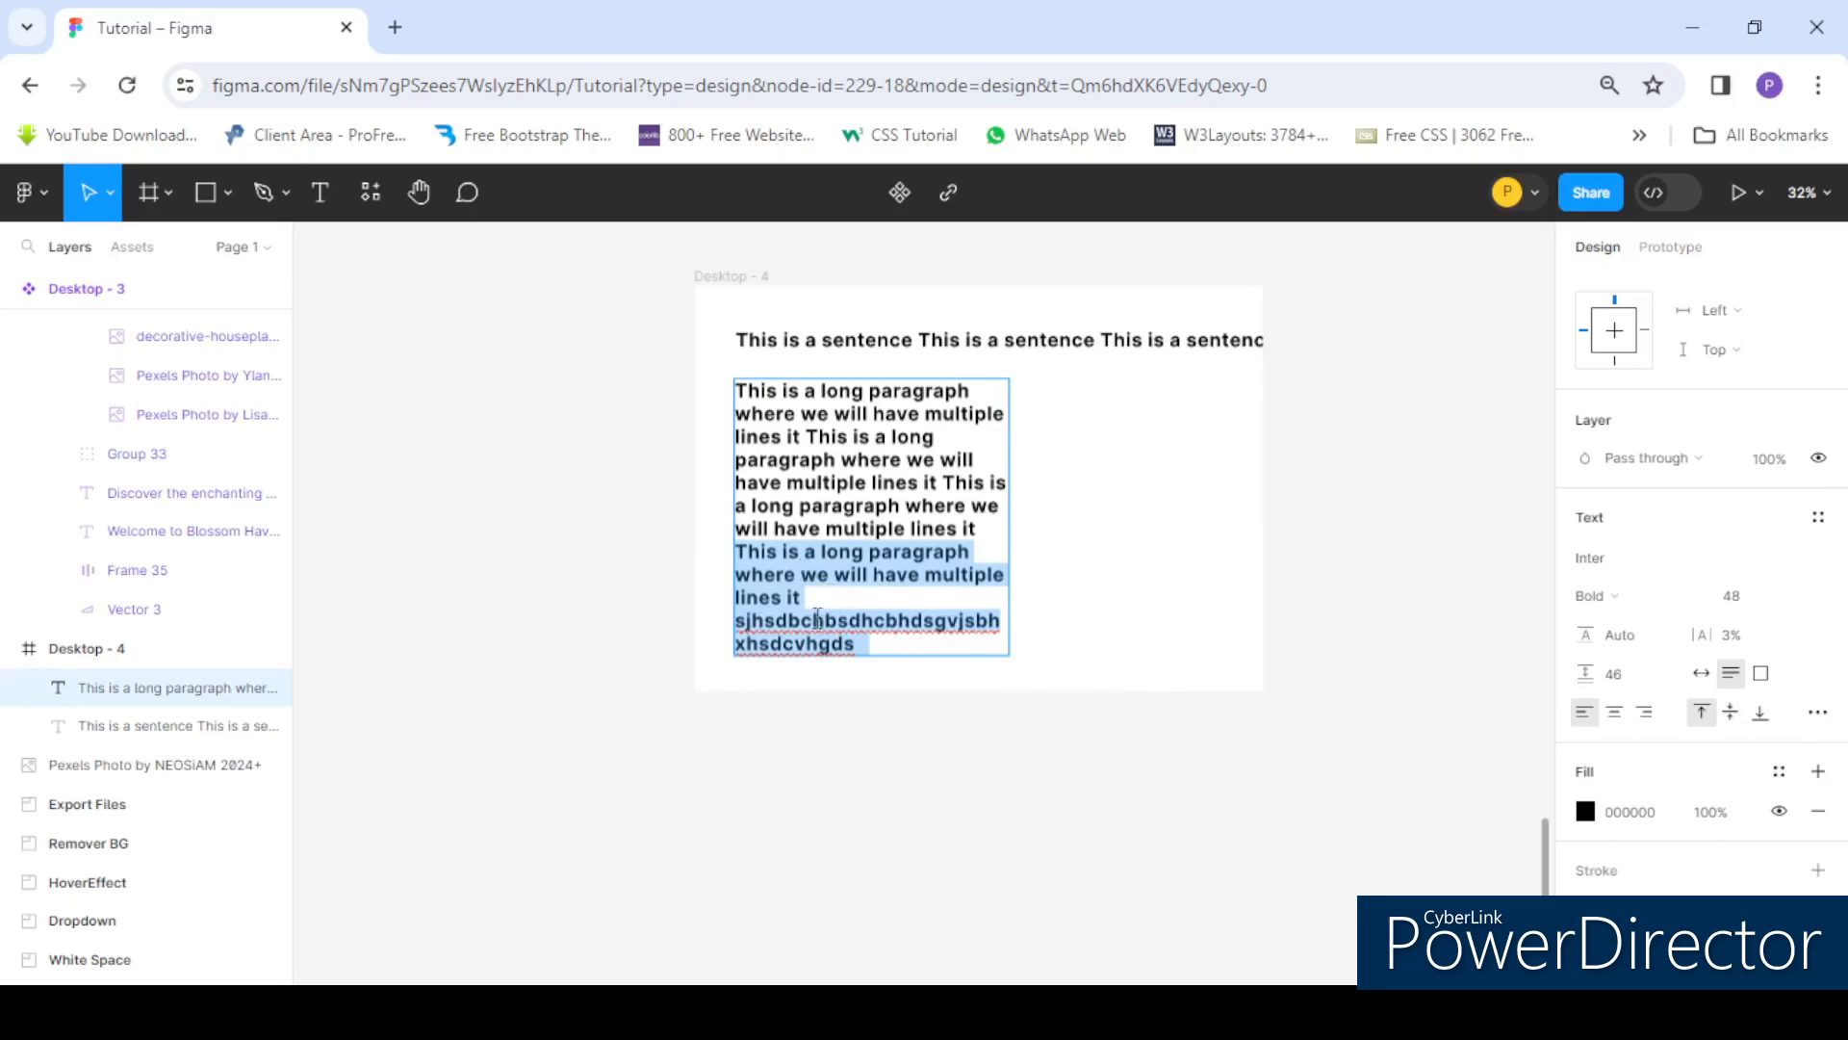
{"action": "key", "text": "BackSpace"}
- Select the single-line sentence text box and nudge it slightly left within the frame
{"action": "left_click", "coordinate": [1014, 339]}
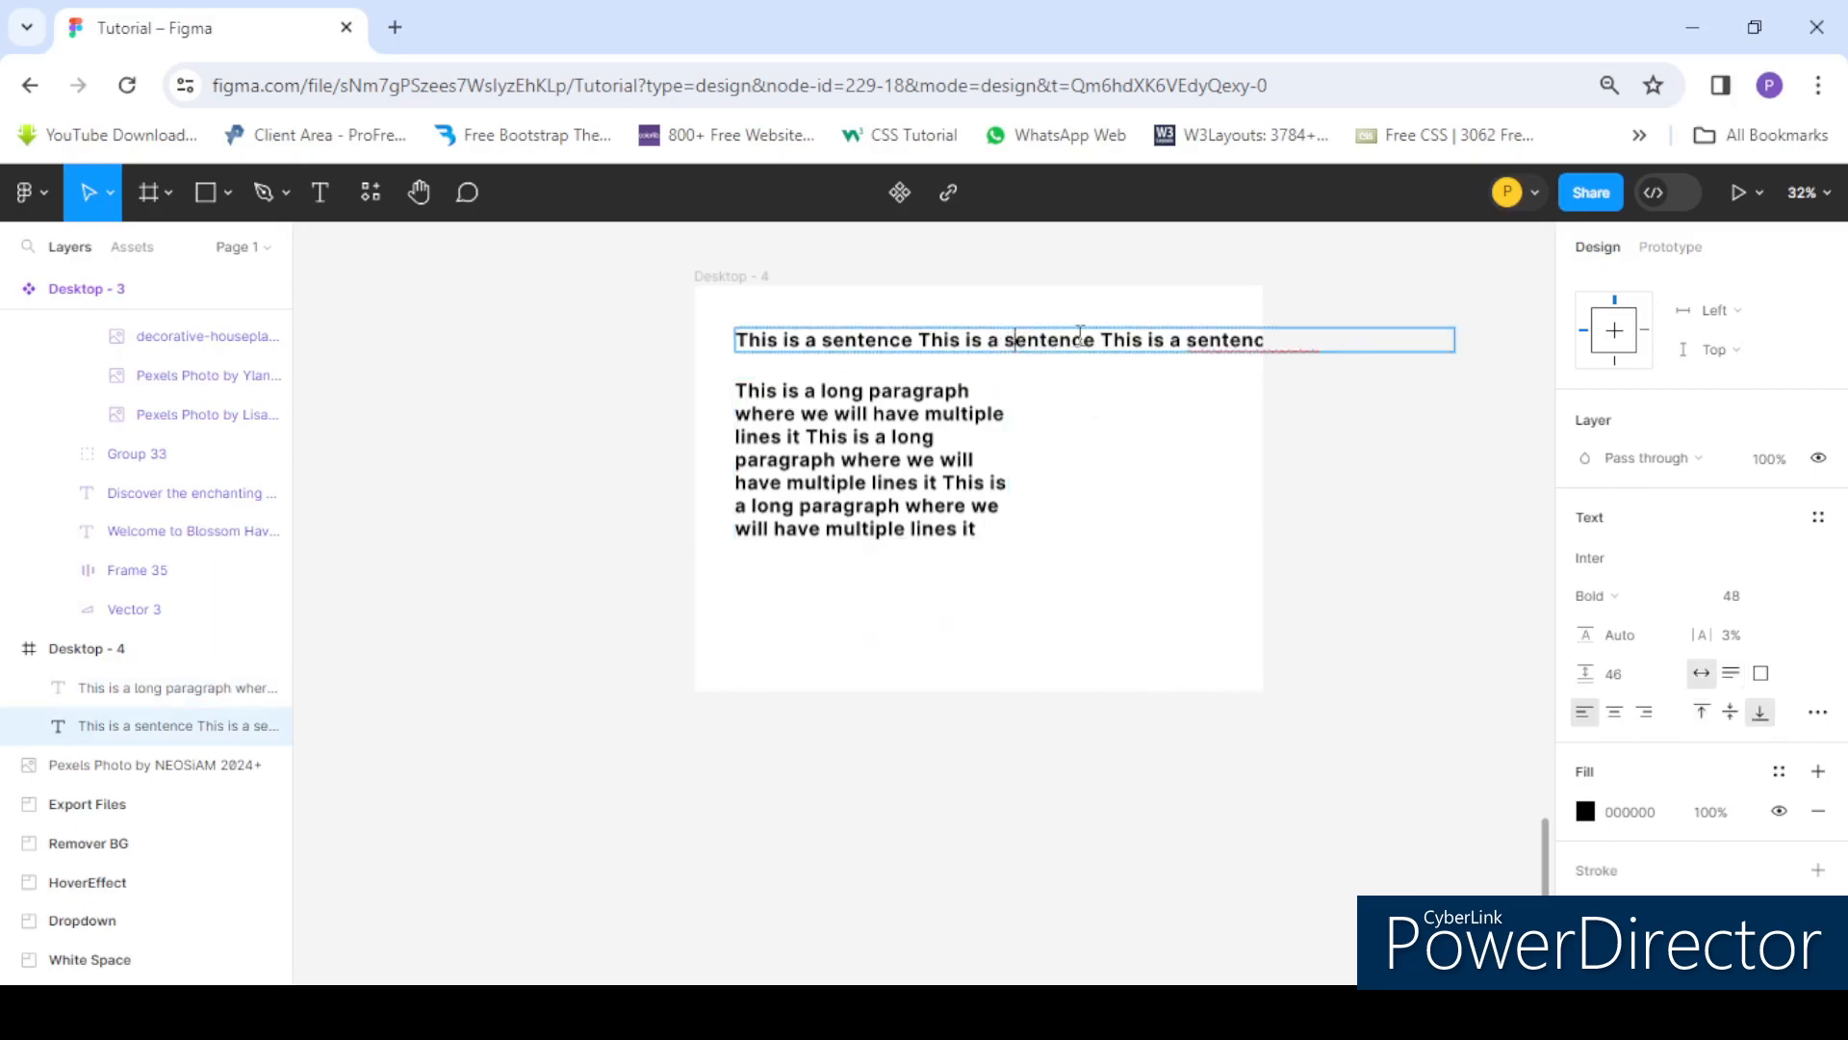
{"action": "key", "text": "Escape"}
{"action": "mouse_move", "coordinate": [1176, 354]}
{"action": "left_mouse_down"}
{"action": "mouse_move", "coordinate": [1146, 354]}
{"action": "mouse_move", "coordinate": [1164, 354]}
{"action": "left_mouse_up"}
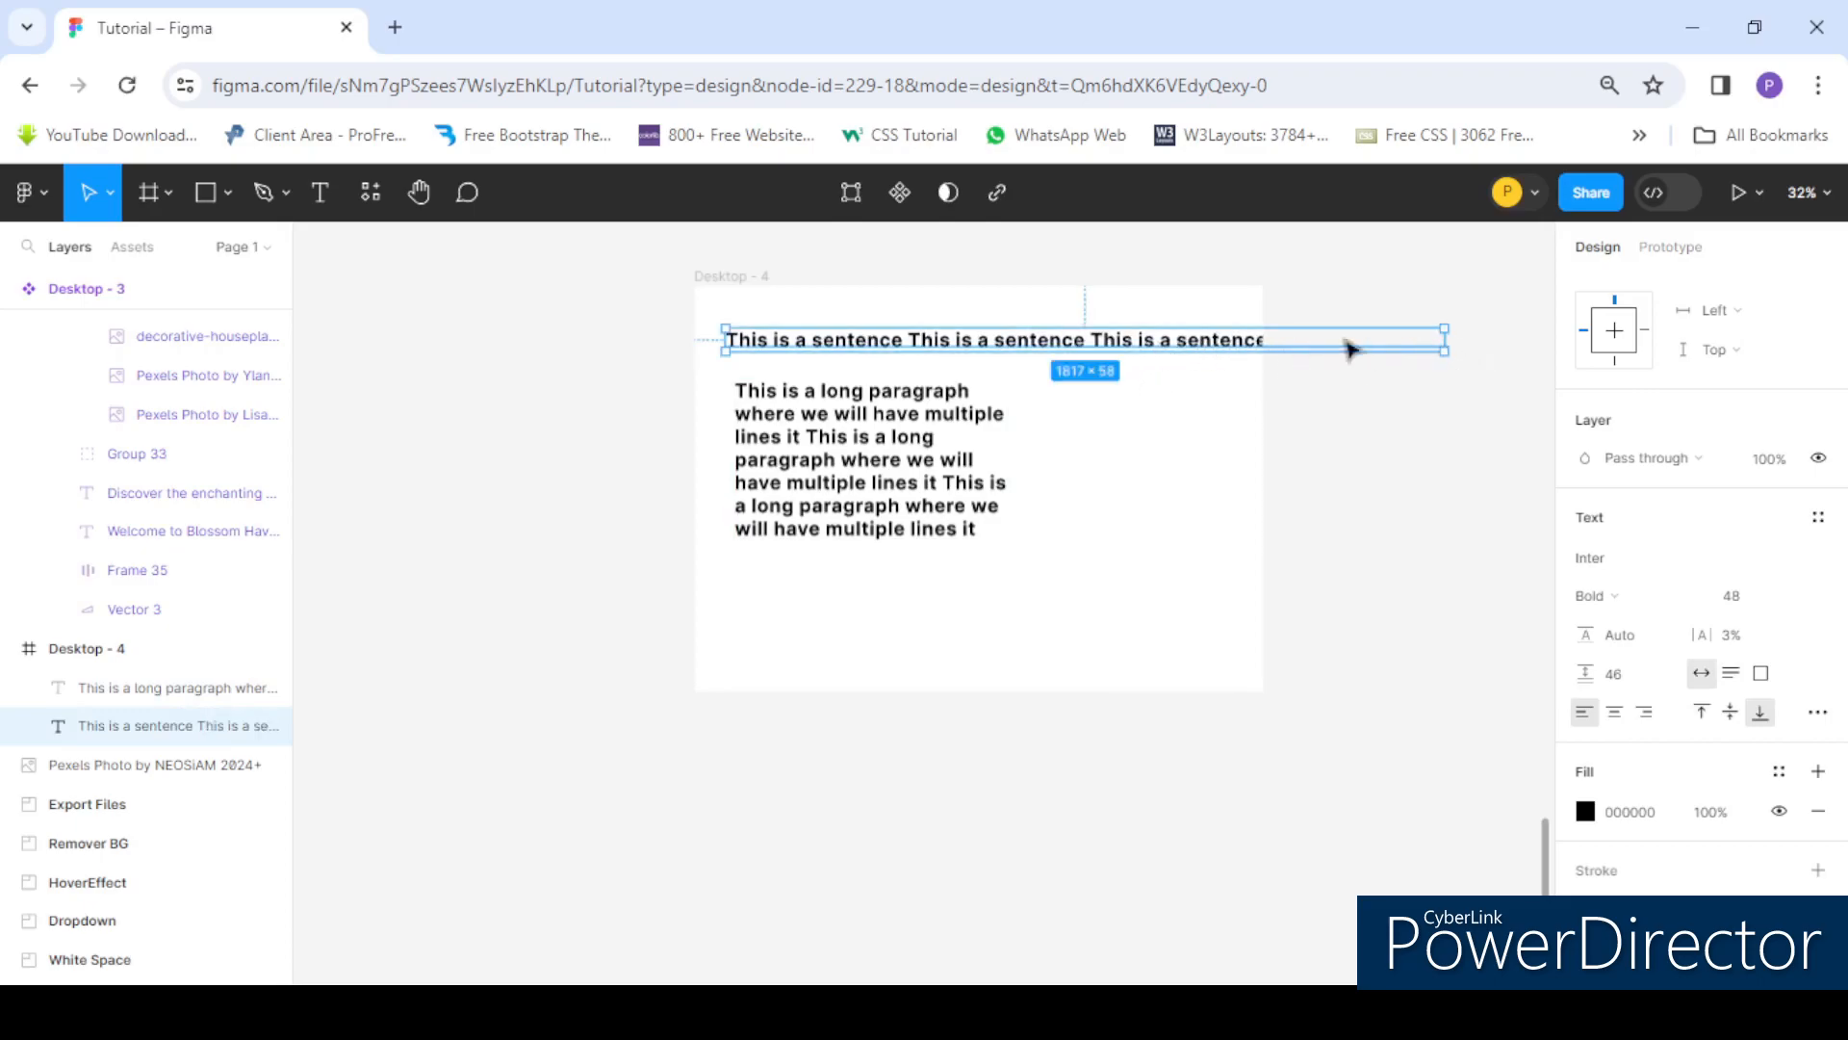
- Move the paragraph text out of the frame and narrow the sentence box to about 1112 px so it wraps
{"action": "left_click_drag", "start_coordinate": [876, 462], "coordinate": [921, 478]}
{"action": "left_click", "coordinate": [1382, 338]}
{"action": "left_click_drag", "start_coordinate": [1388, 337], "coordinate": [1166, 352]}
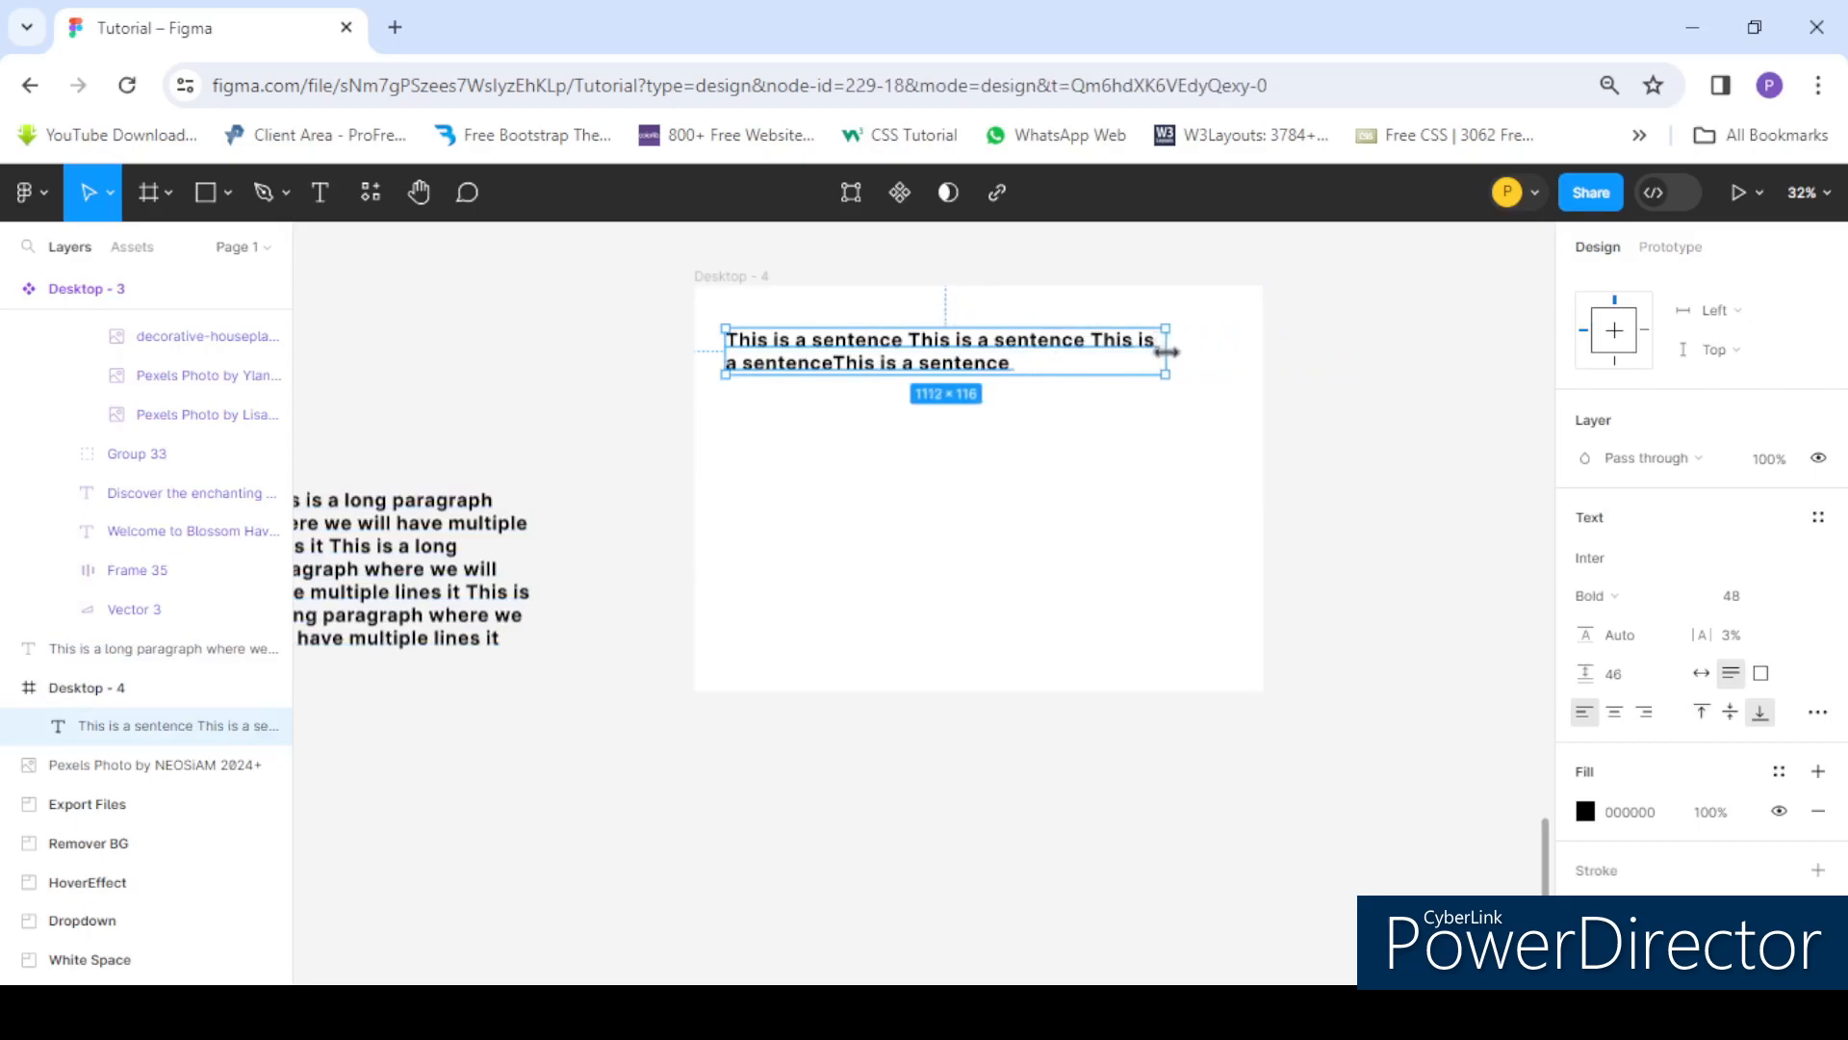
- Paste more copies of the sentence at the end of the wrapped sentence text
{"action": "double_click", "coordinate": [984, 364]}
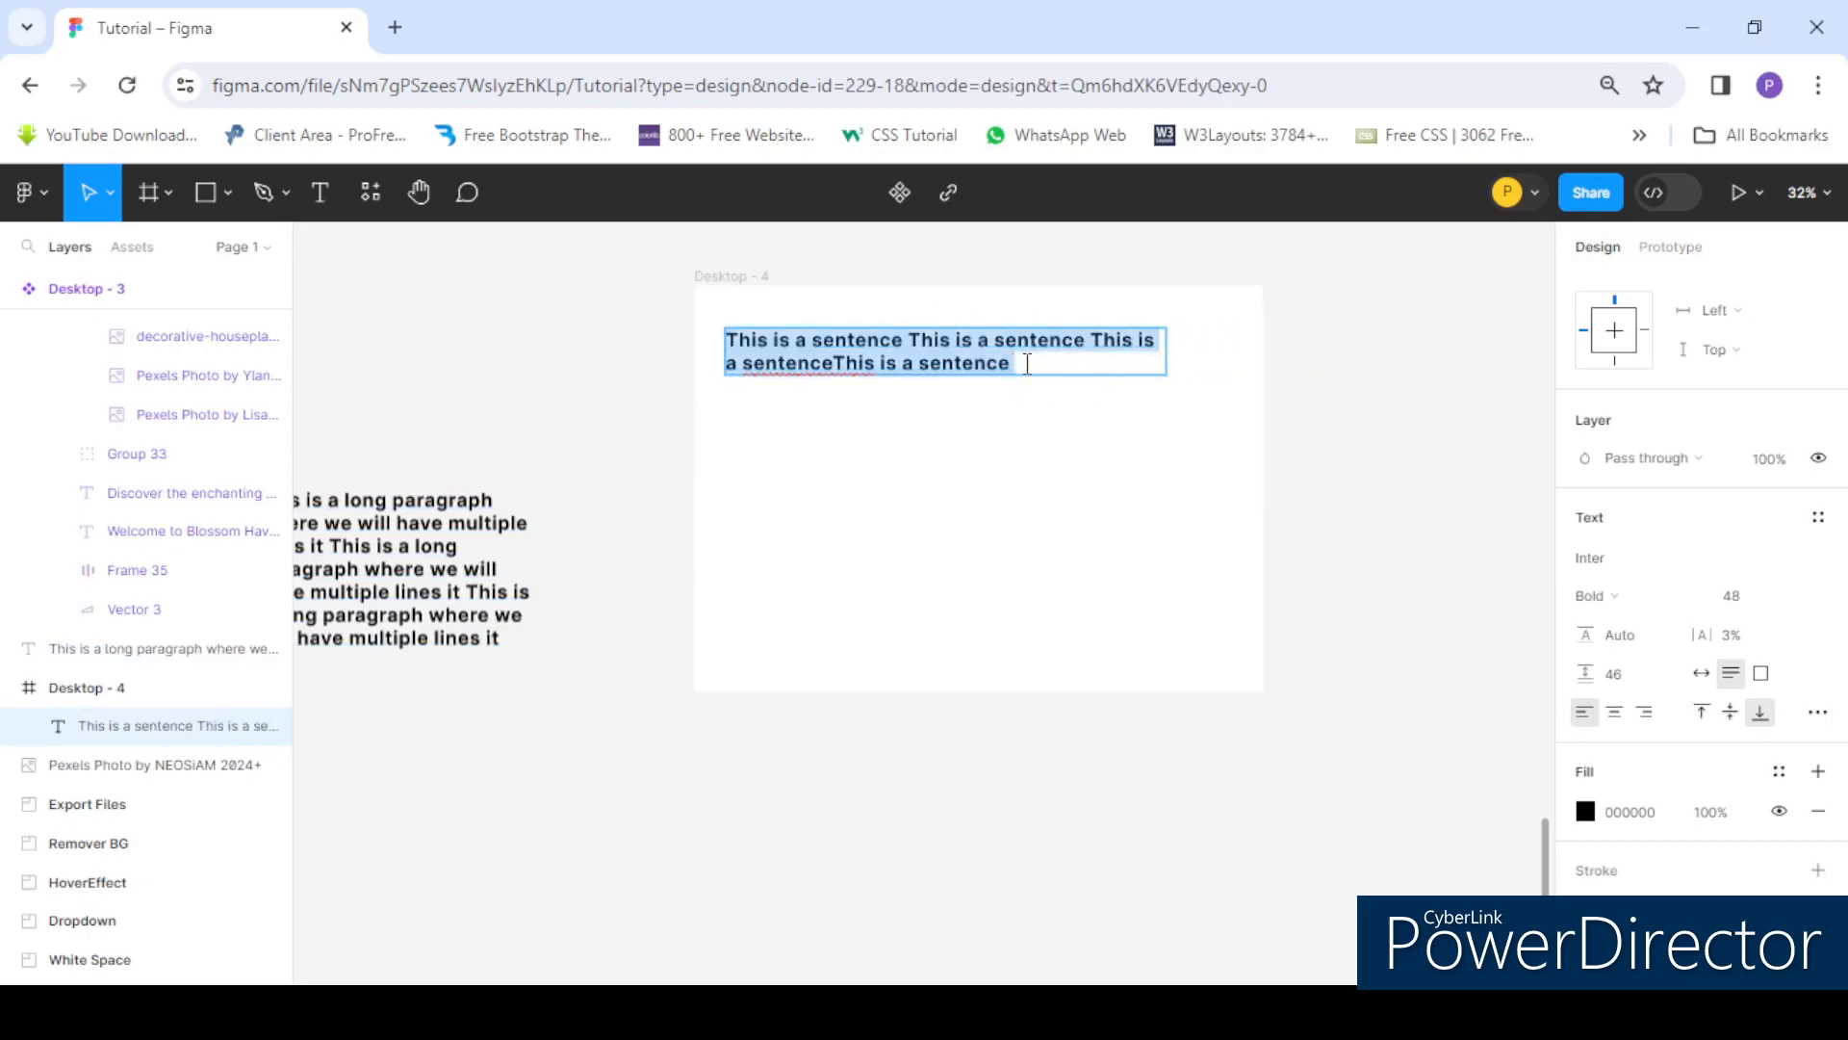
{"action": "left_click", "coordinate": [1028, 364]}
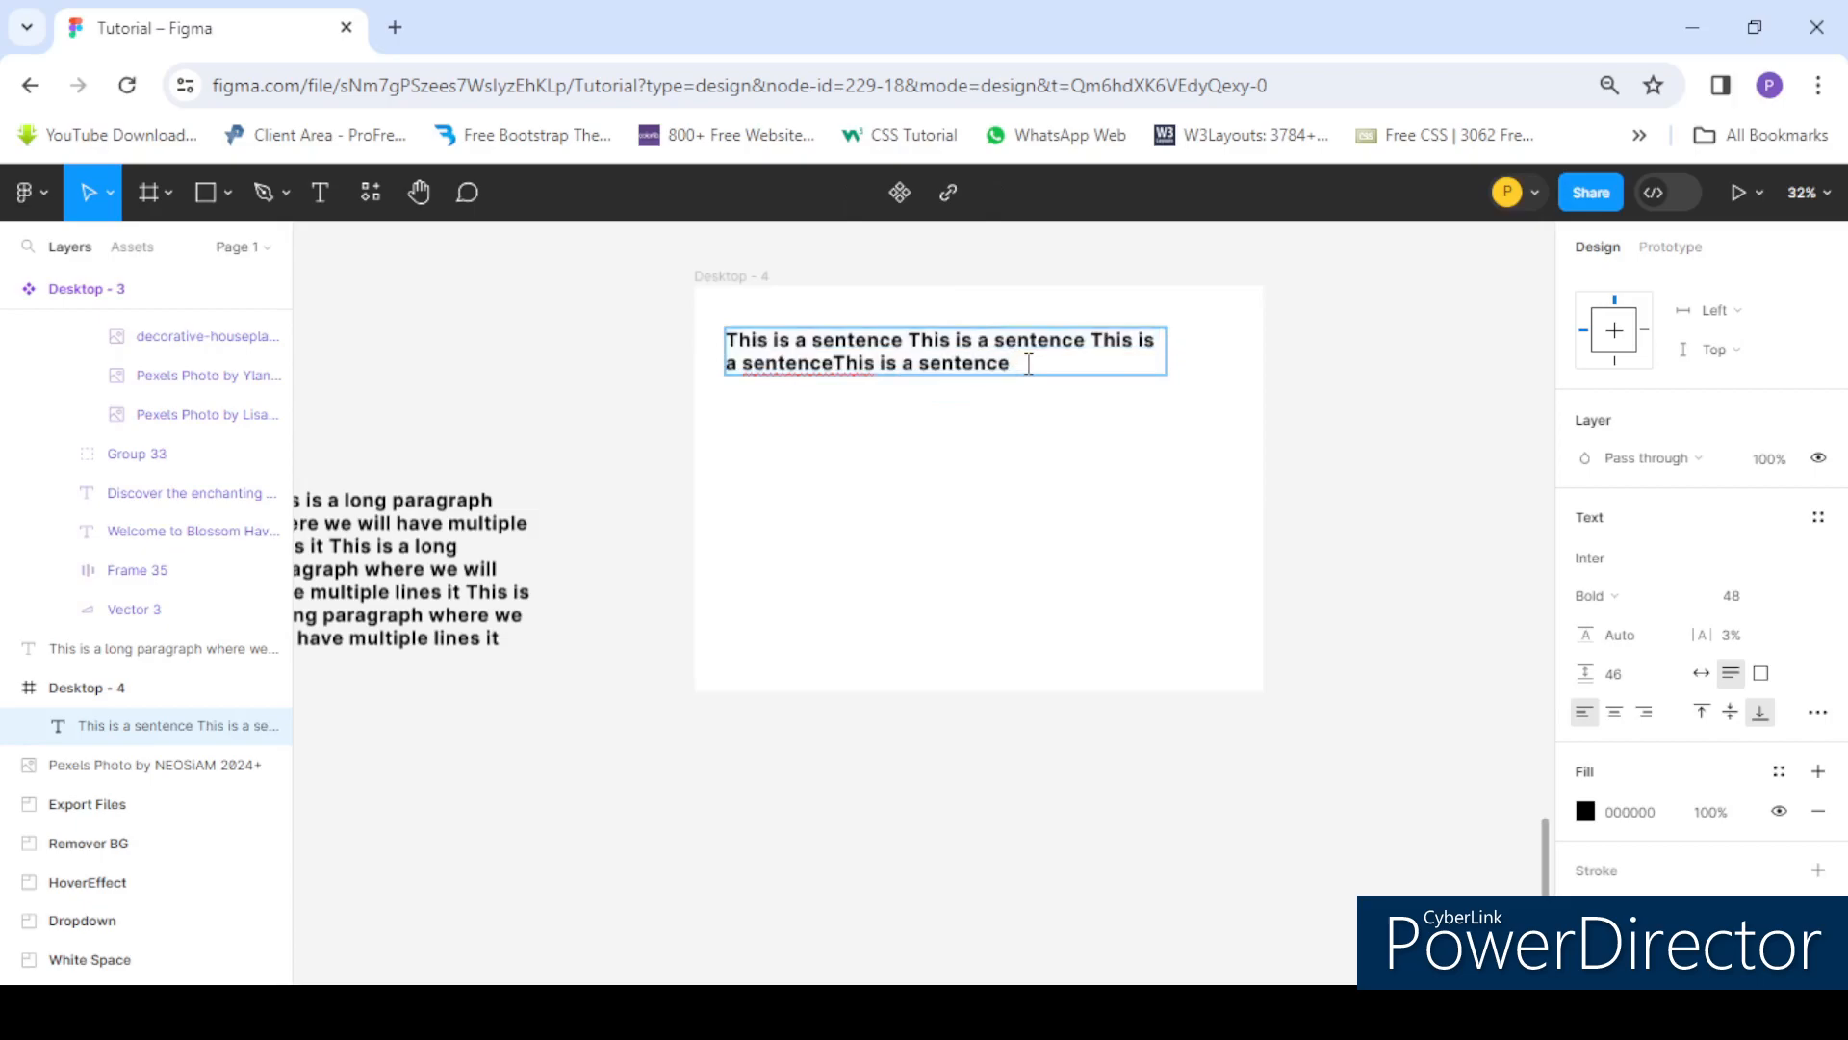
{"action": "left_click_drag", "start_coordinate": [1039, 363], "coordinate": [1097, 342]}
{"action": "key", "text": "ctrl+c"}
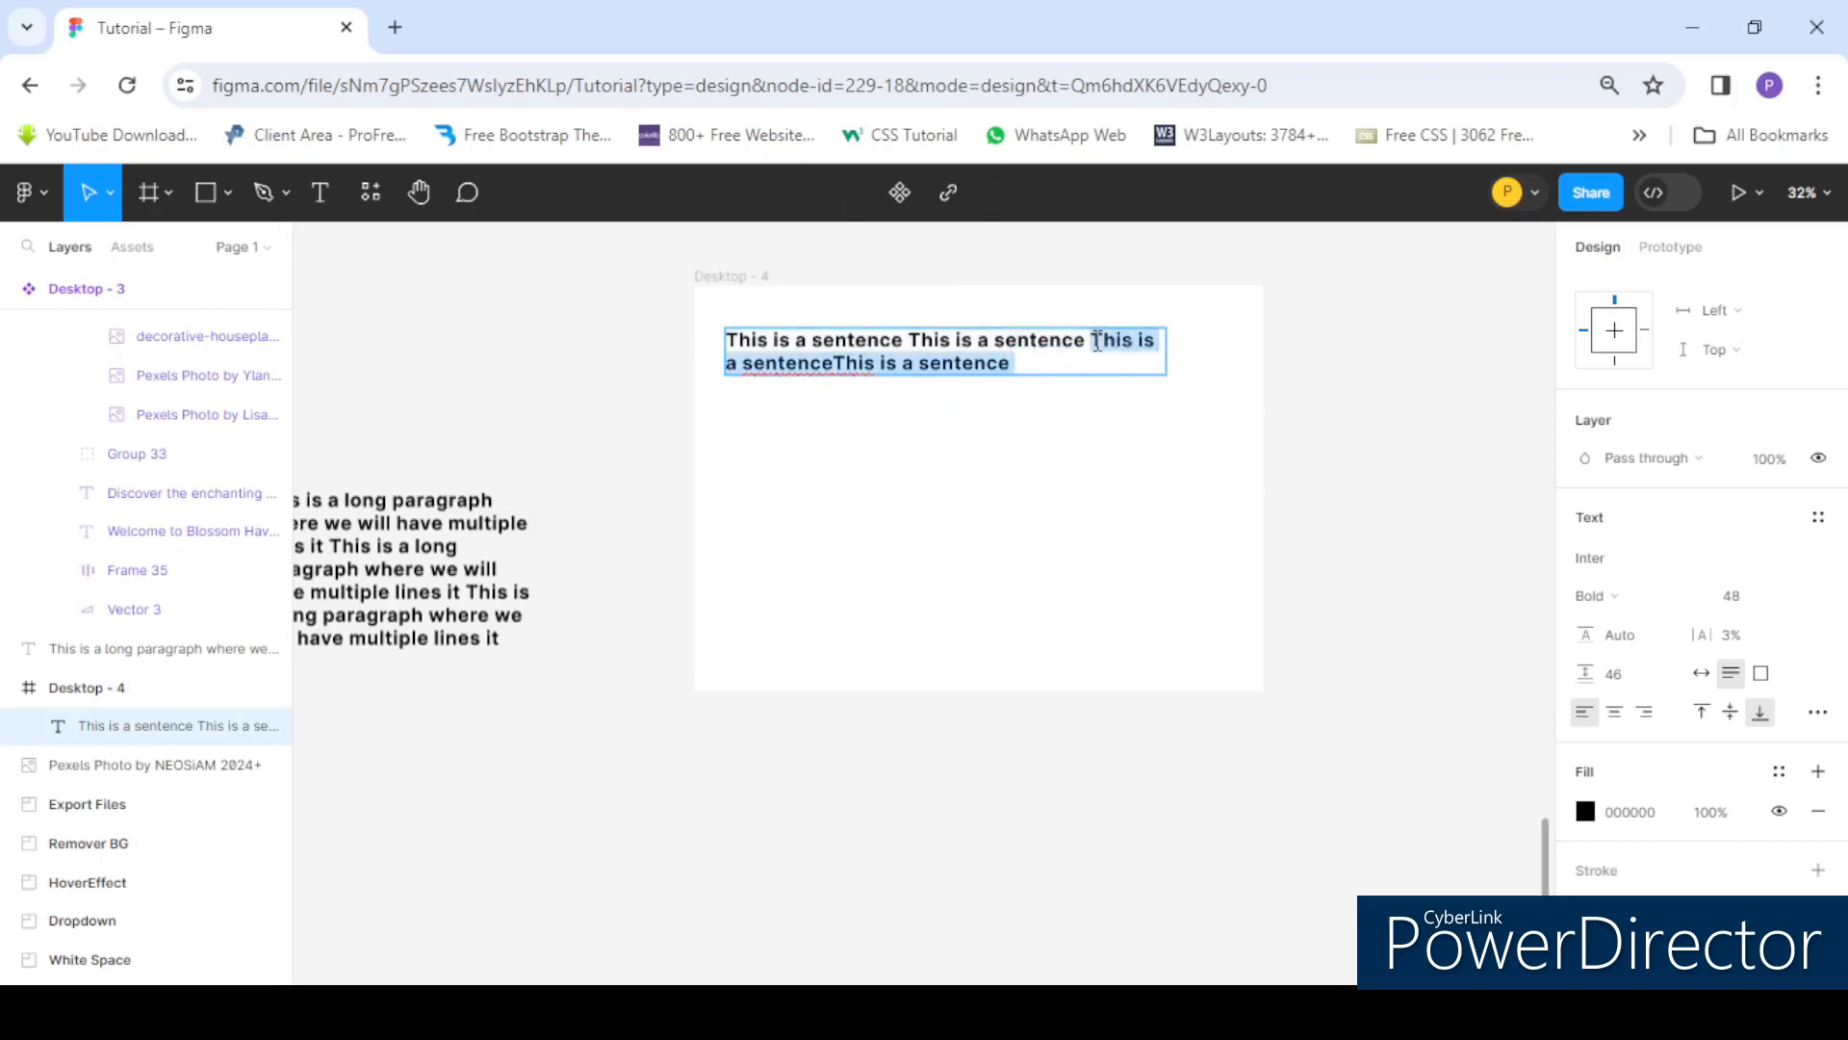
{"action": "left_click", "coordinate": [1075, 365]}
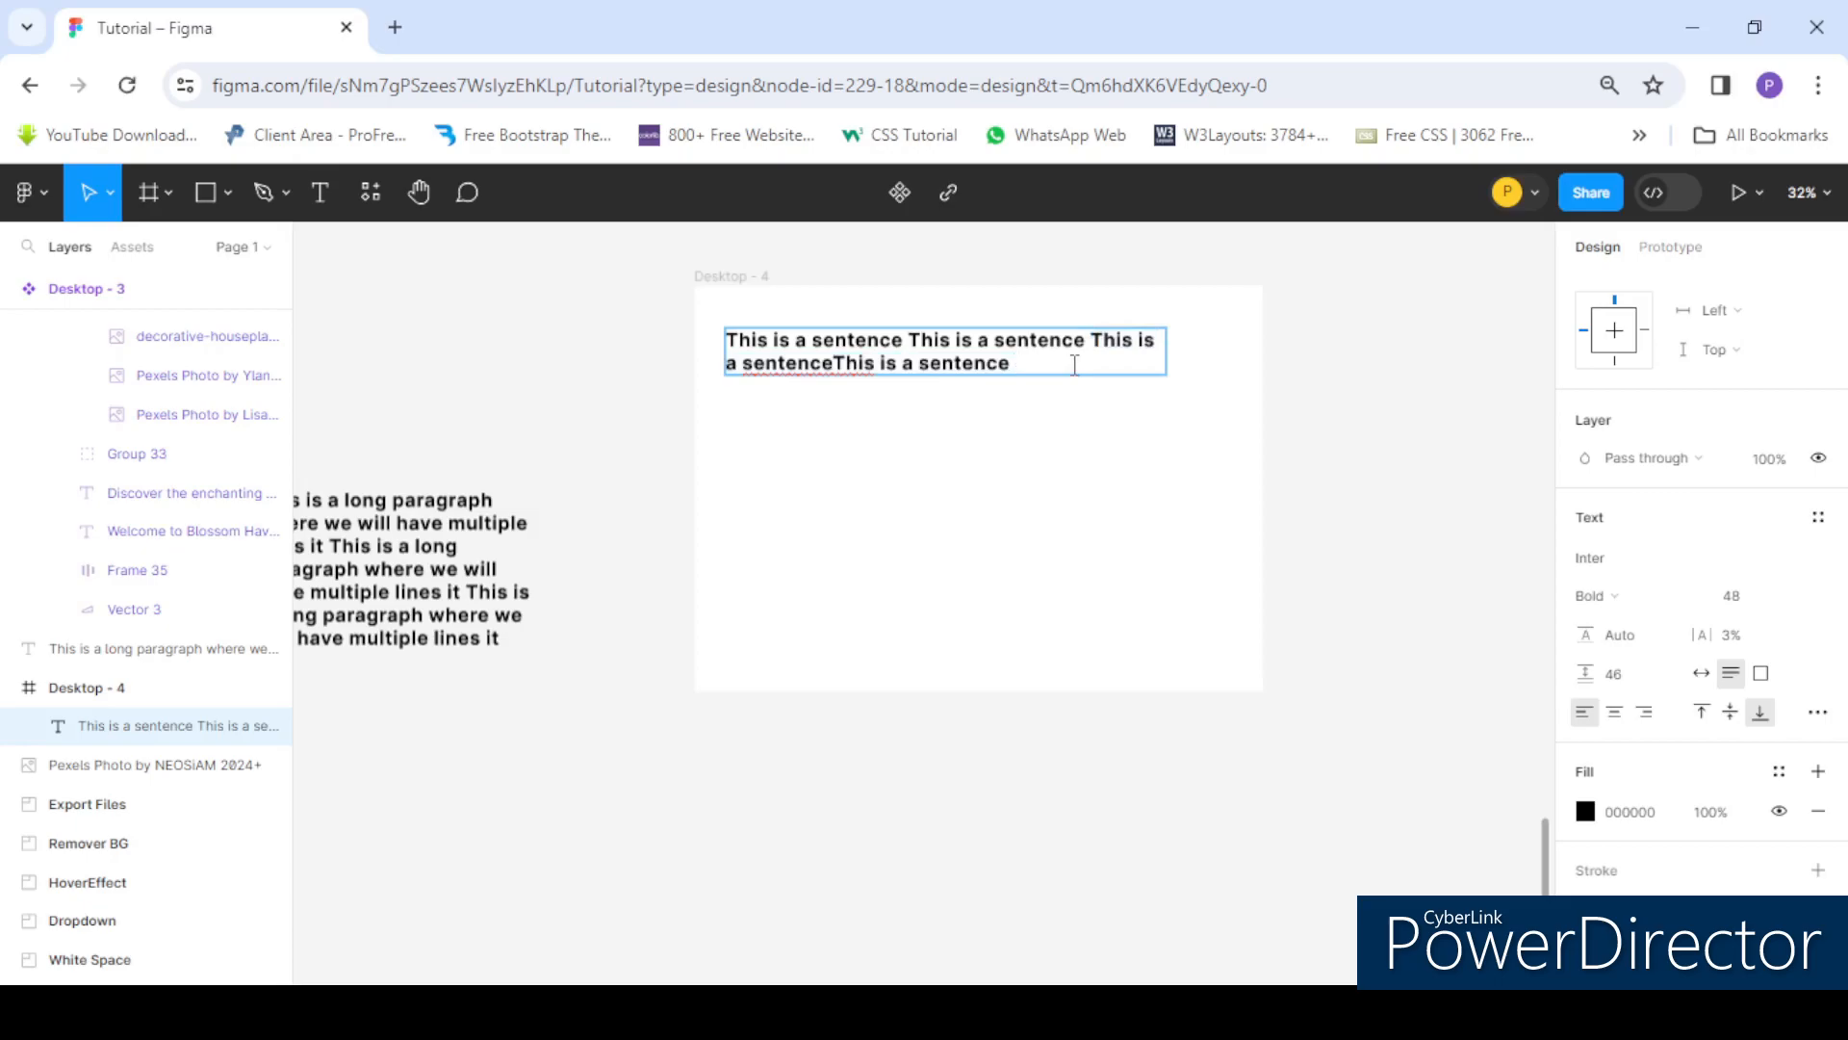
{"action": "key", "text": "ctrl+v"}
{"action": "key", "text": "Escape"}
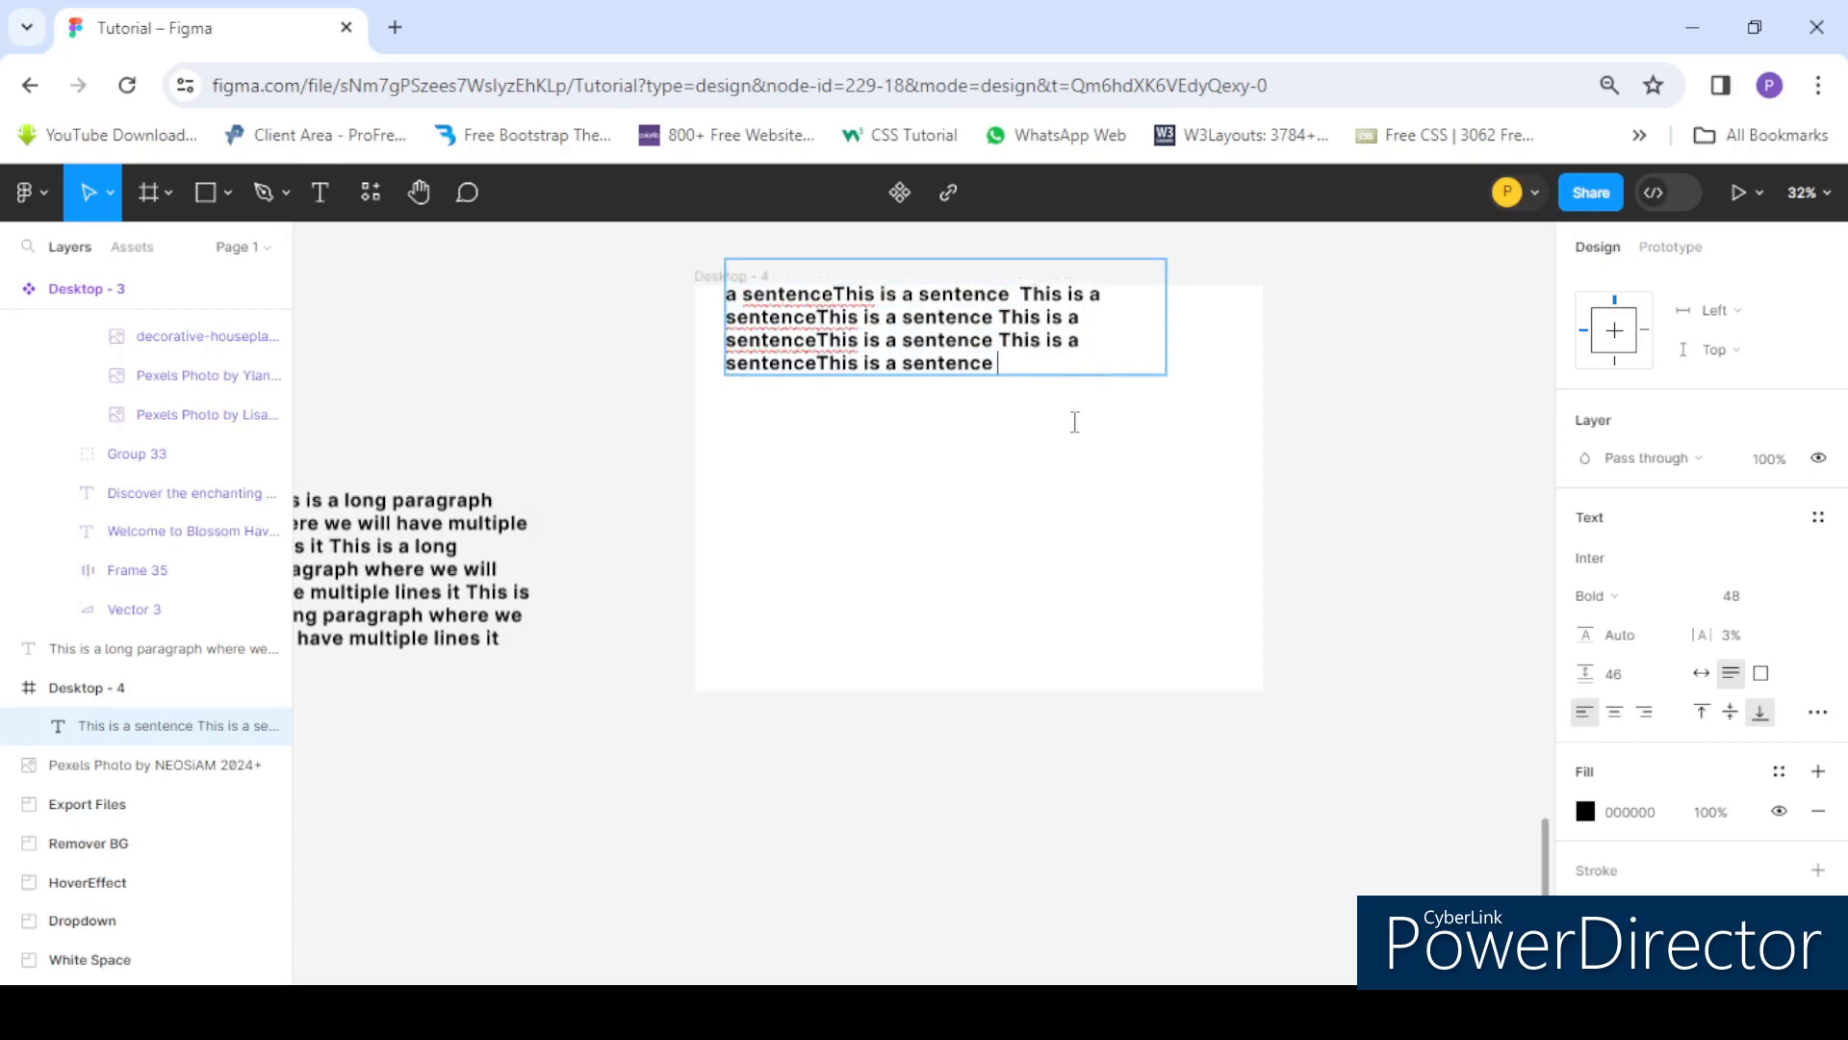
- Reposition the sentence text box so it sits fully inside the frame
{"action": "left_click_drag", "start_coordinate": [850, 317], "coordinate": [853, 500]}
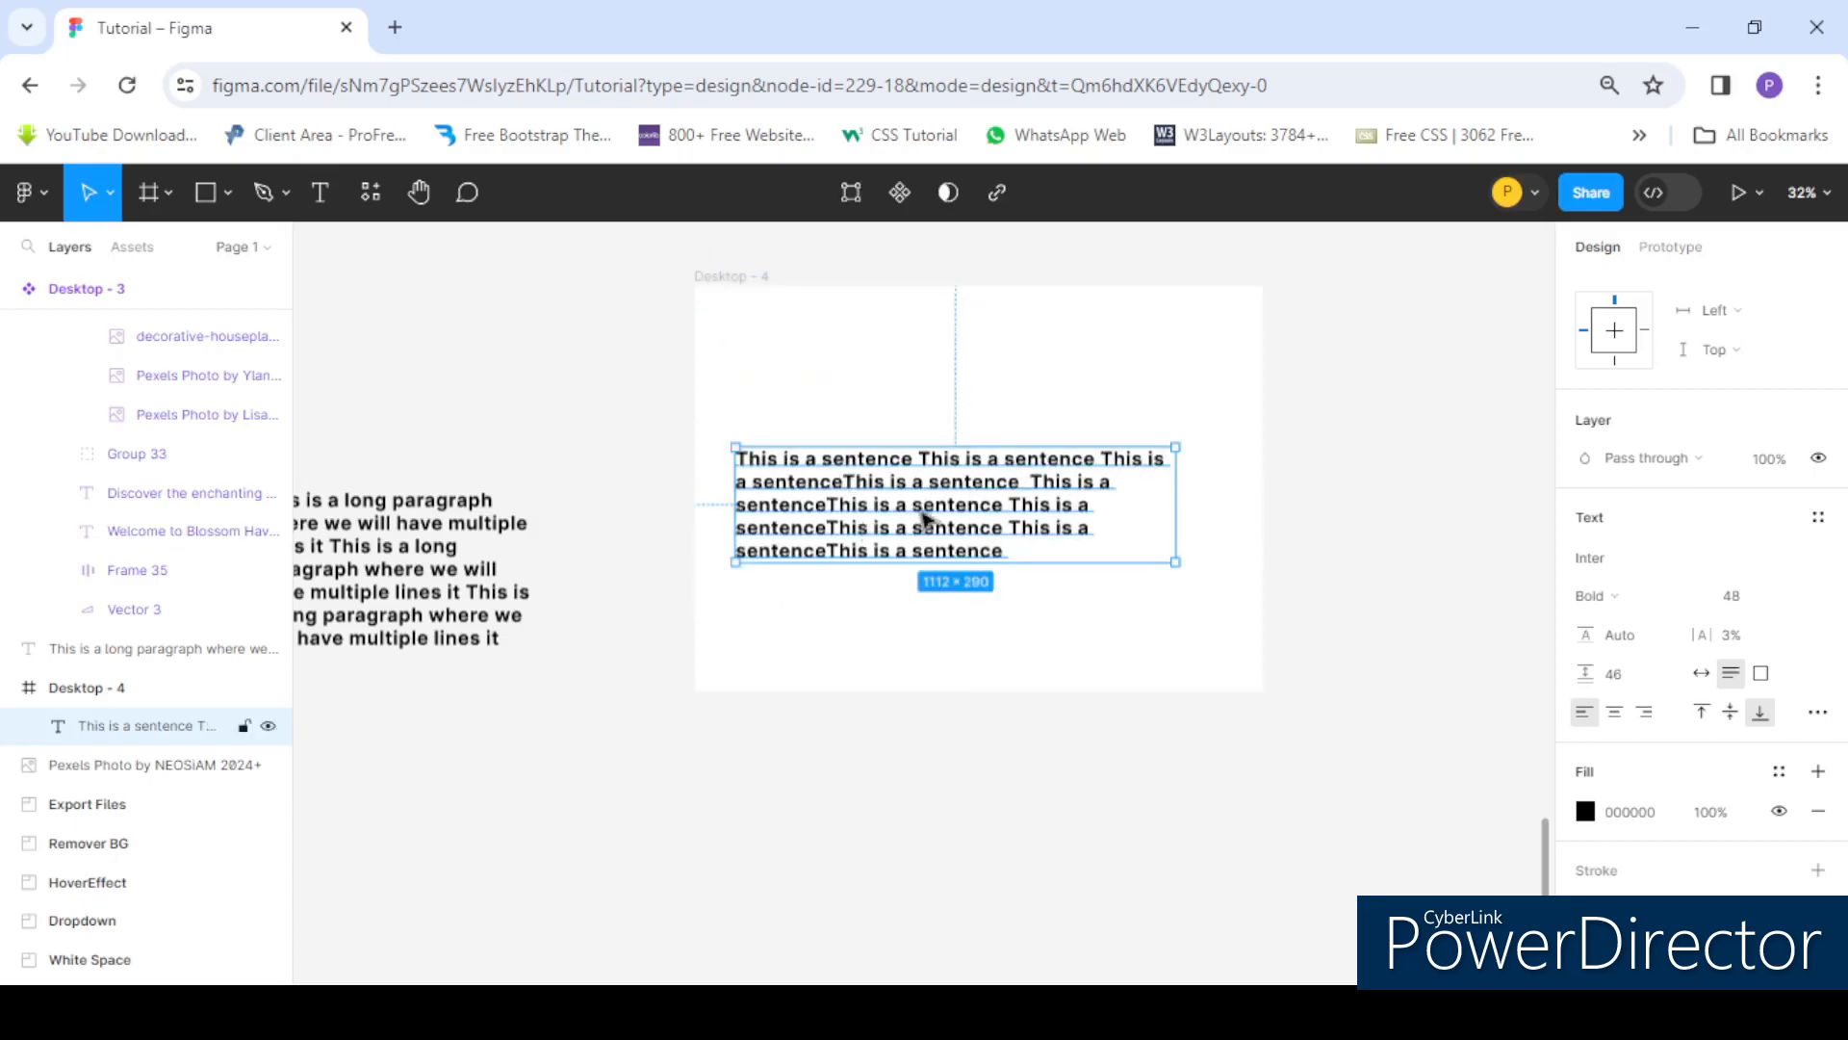
{"action": "scroll", "coordinate": [981, 510], "scroll_direction": "down", "scroll_amount": 1}
{"action": "scroll", "coordinate": [980, 506], "scroll_direction": "down", "scroll_amount": 1}
{"action": "scroll", "coordinate": [944, 506], "scroll_direction": "up", "scroll_amount": 2}
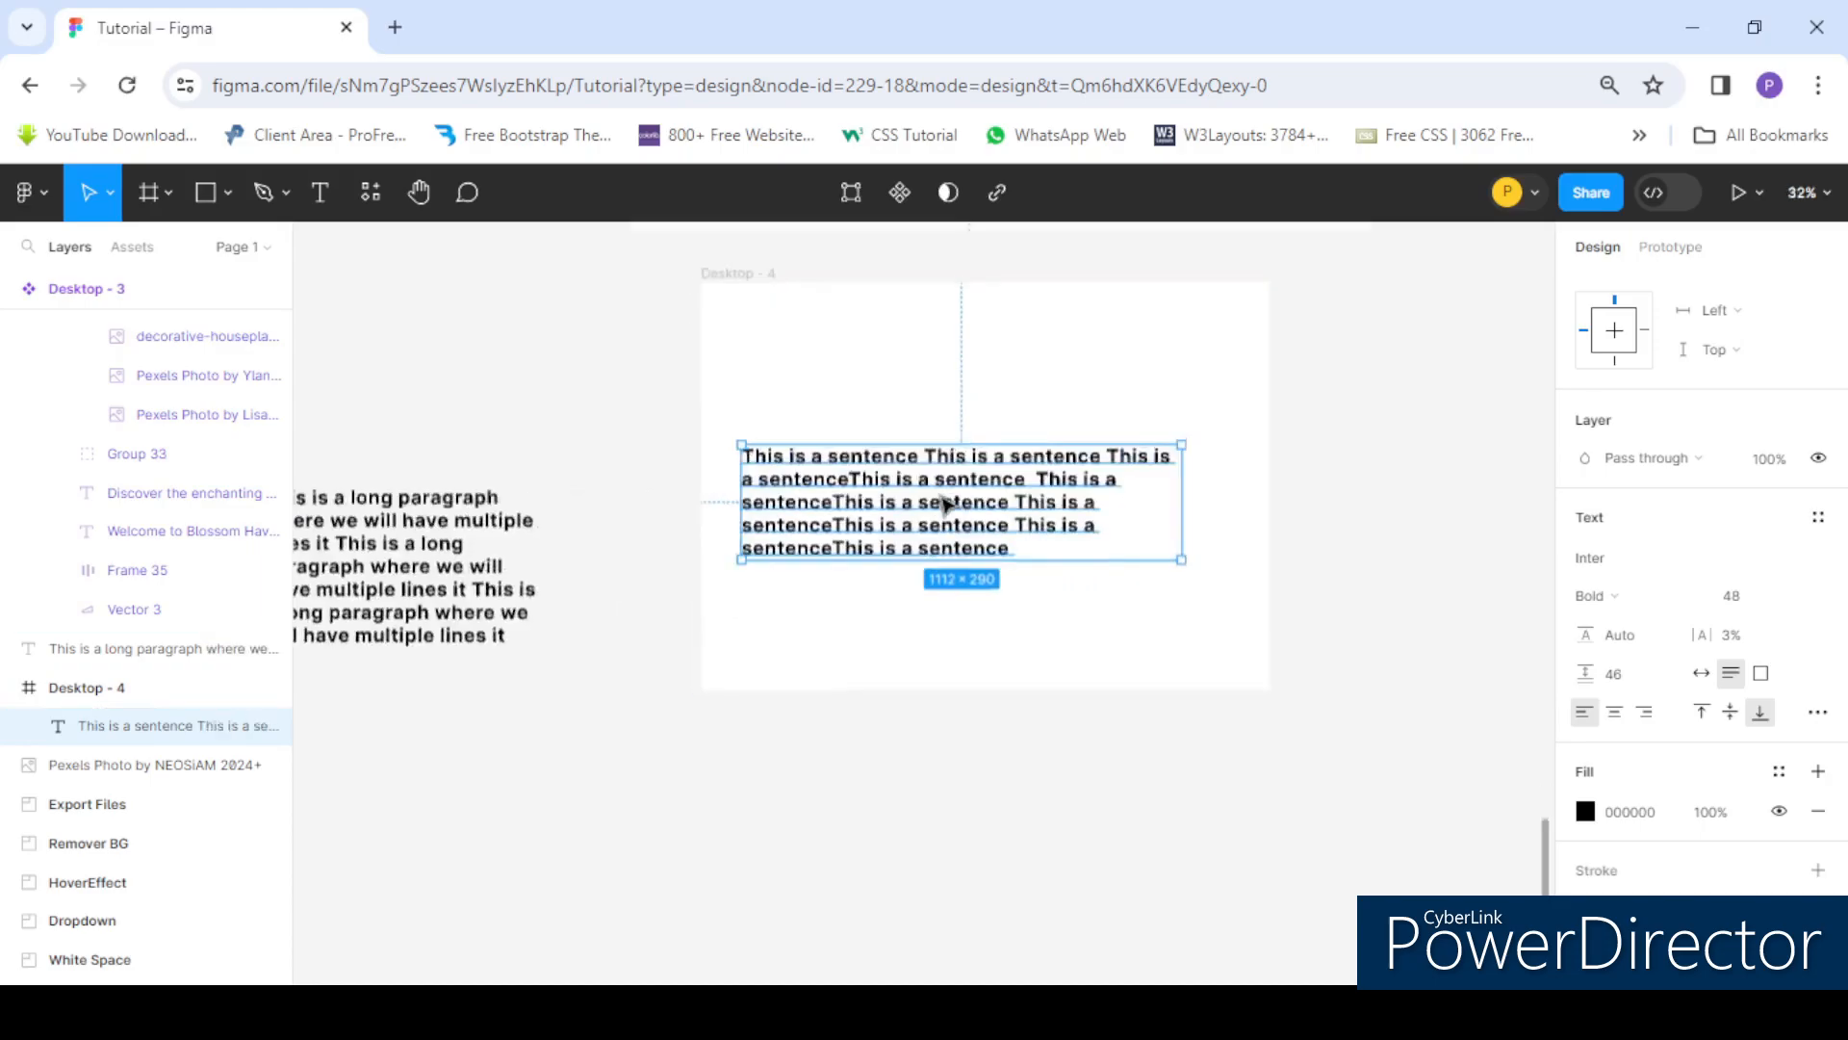
{"action": "left_click_drag", "start_coordinate": [918, 432], "coordinate": [904, 360]}
{"action": "scroll", "coordinate": [805, 360], "scroll_direction": "down", "scroll_amount": 3}
{"action": "scroll", "coordinate": [805, 366], "scroll_direction": "up", "scroll_amount": 2}
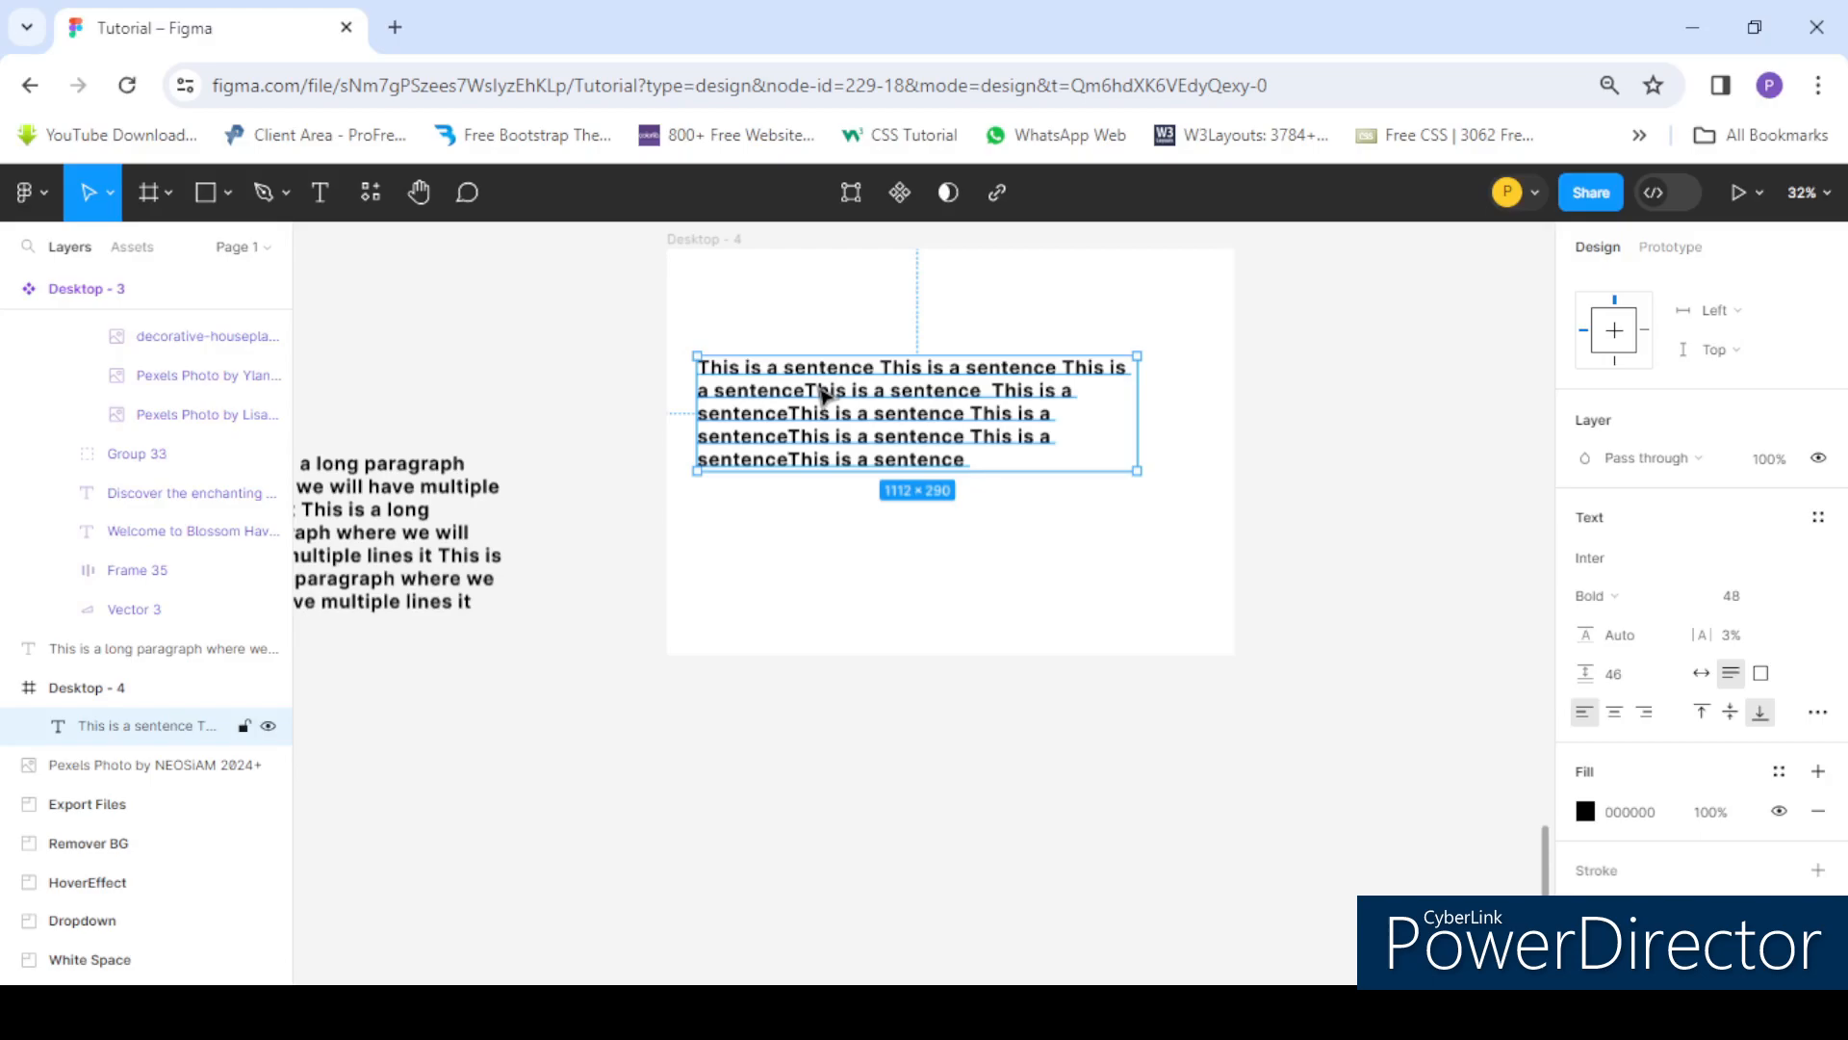
{"action": "scroll", "coordinate": [602, 399], "scroll_direction": "down", "scroll_amount": 1}
{"action": "scroll", "coordinate": [568, 448], "scroll_direction": "up", "scroll_amount": 1}
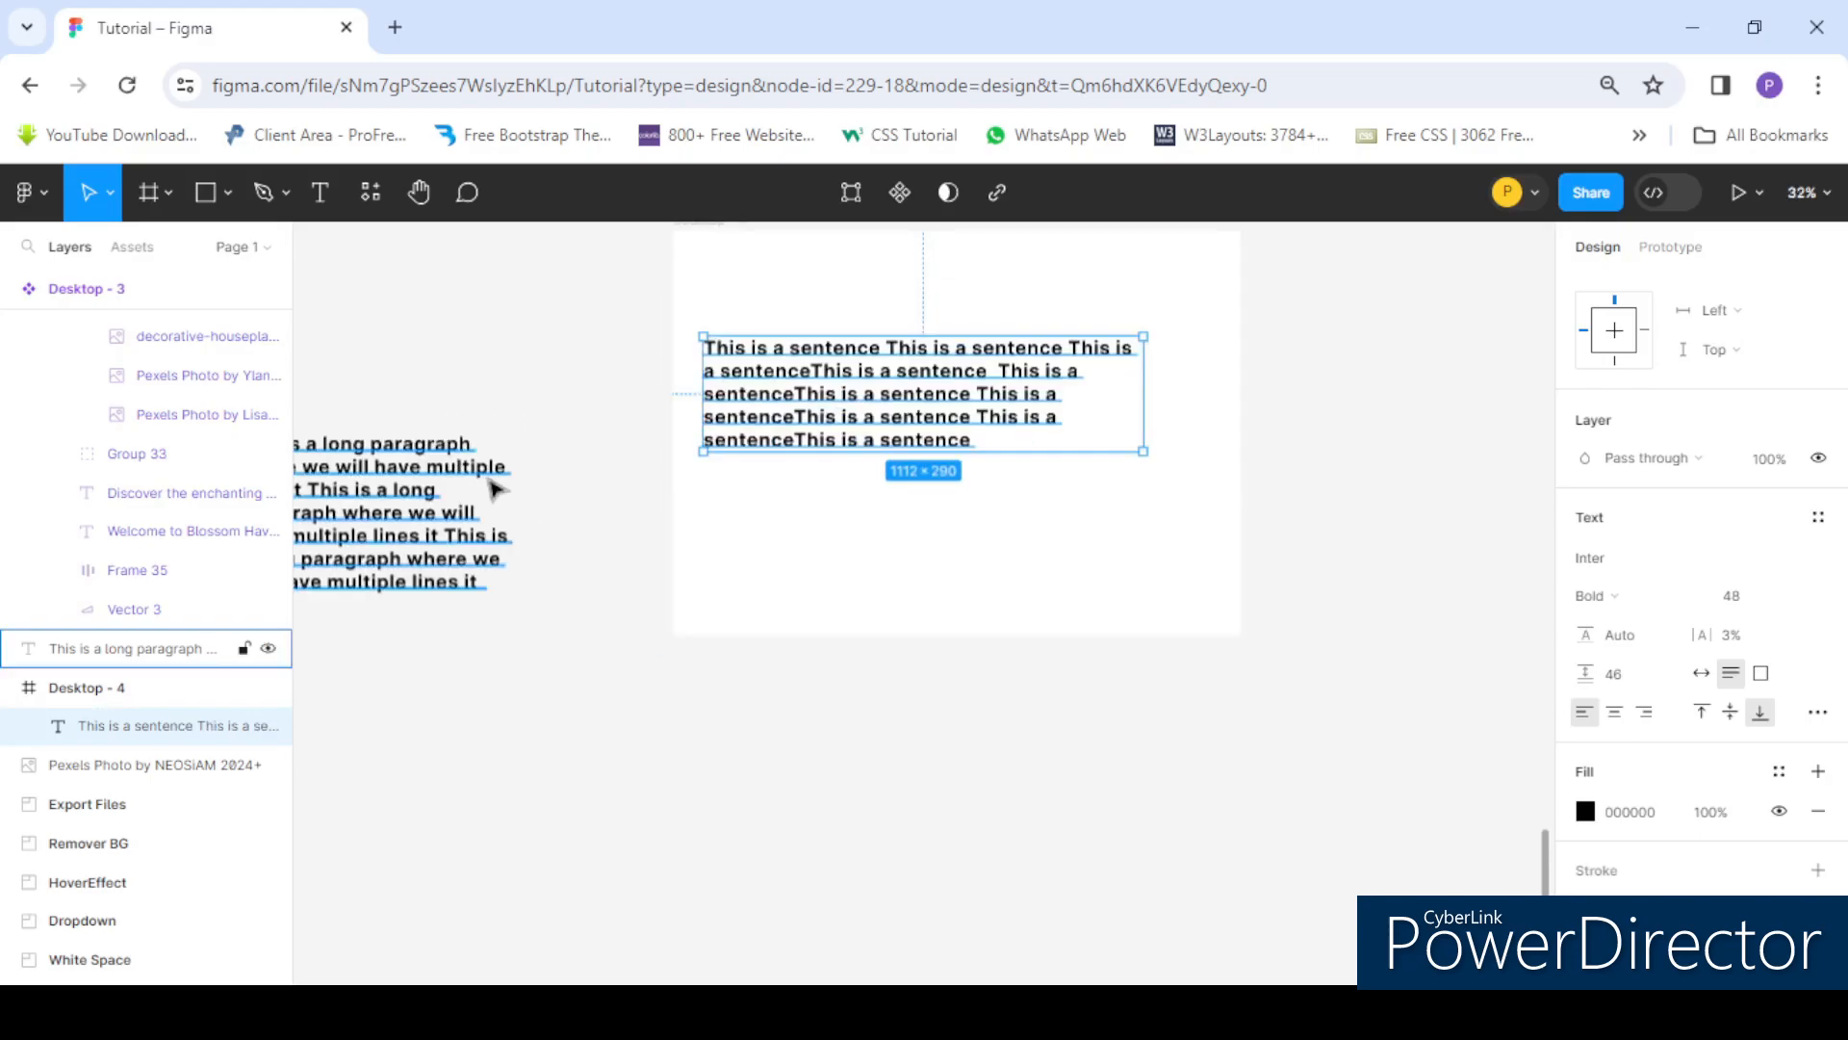
- Select the paragraph text outside the frame and delete it
{"action": "left_click", "coordinate": [494, 483]}
{"action": "scroll", "coordinate": [578, 435], "scroll_direction": "down", "scroll_amount": 1}
{"action": "left_click_drag", "start_coordinate": [437, 462], "coordinate": [834, 509]}
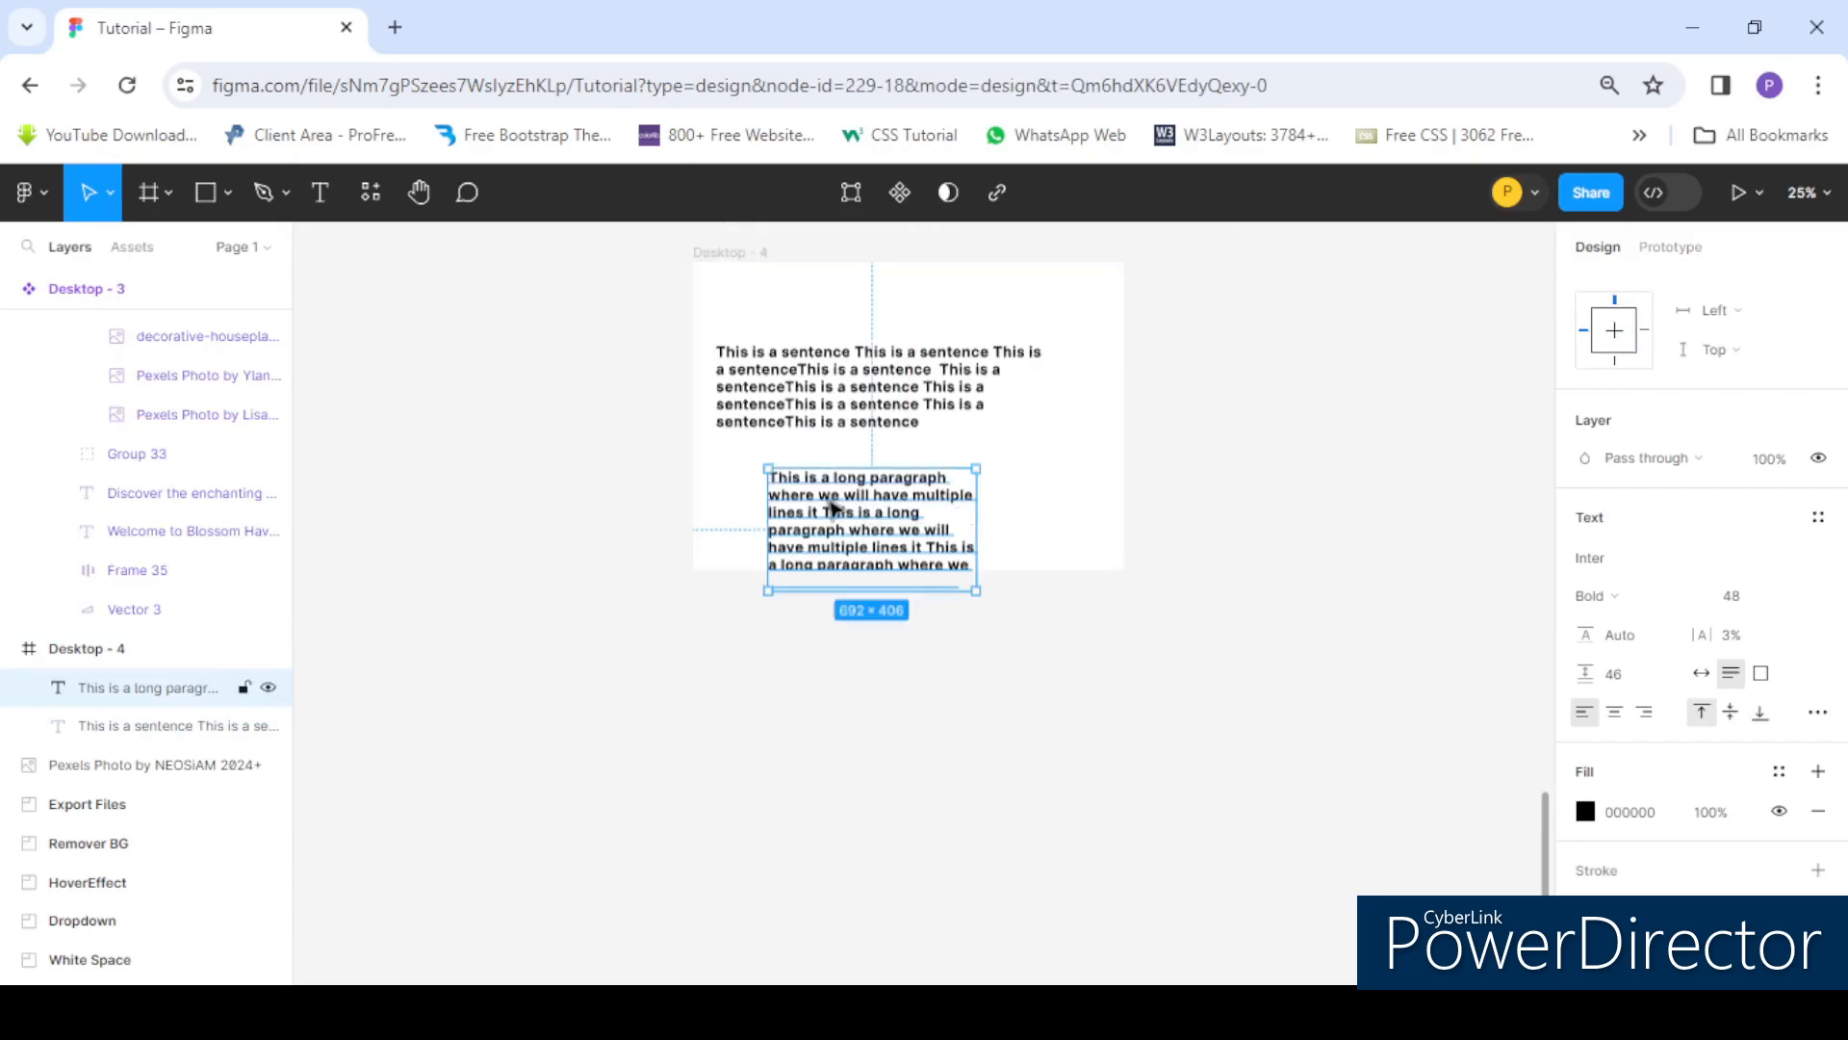
{"action": "key", "text": "Delete"}
{"action": "scroll", "coordinate": [887, 321], "scroll_direction": "up", "scroll_amount": 1}
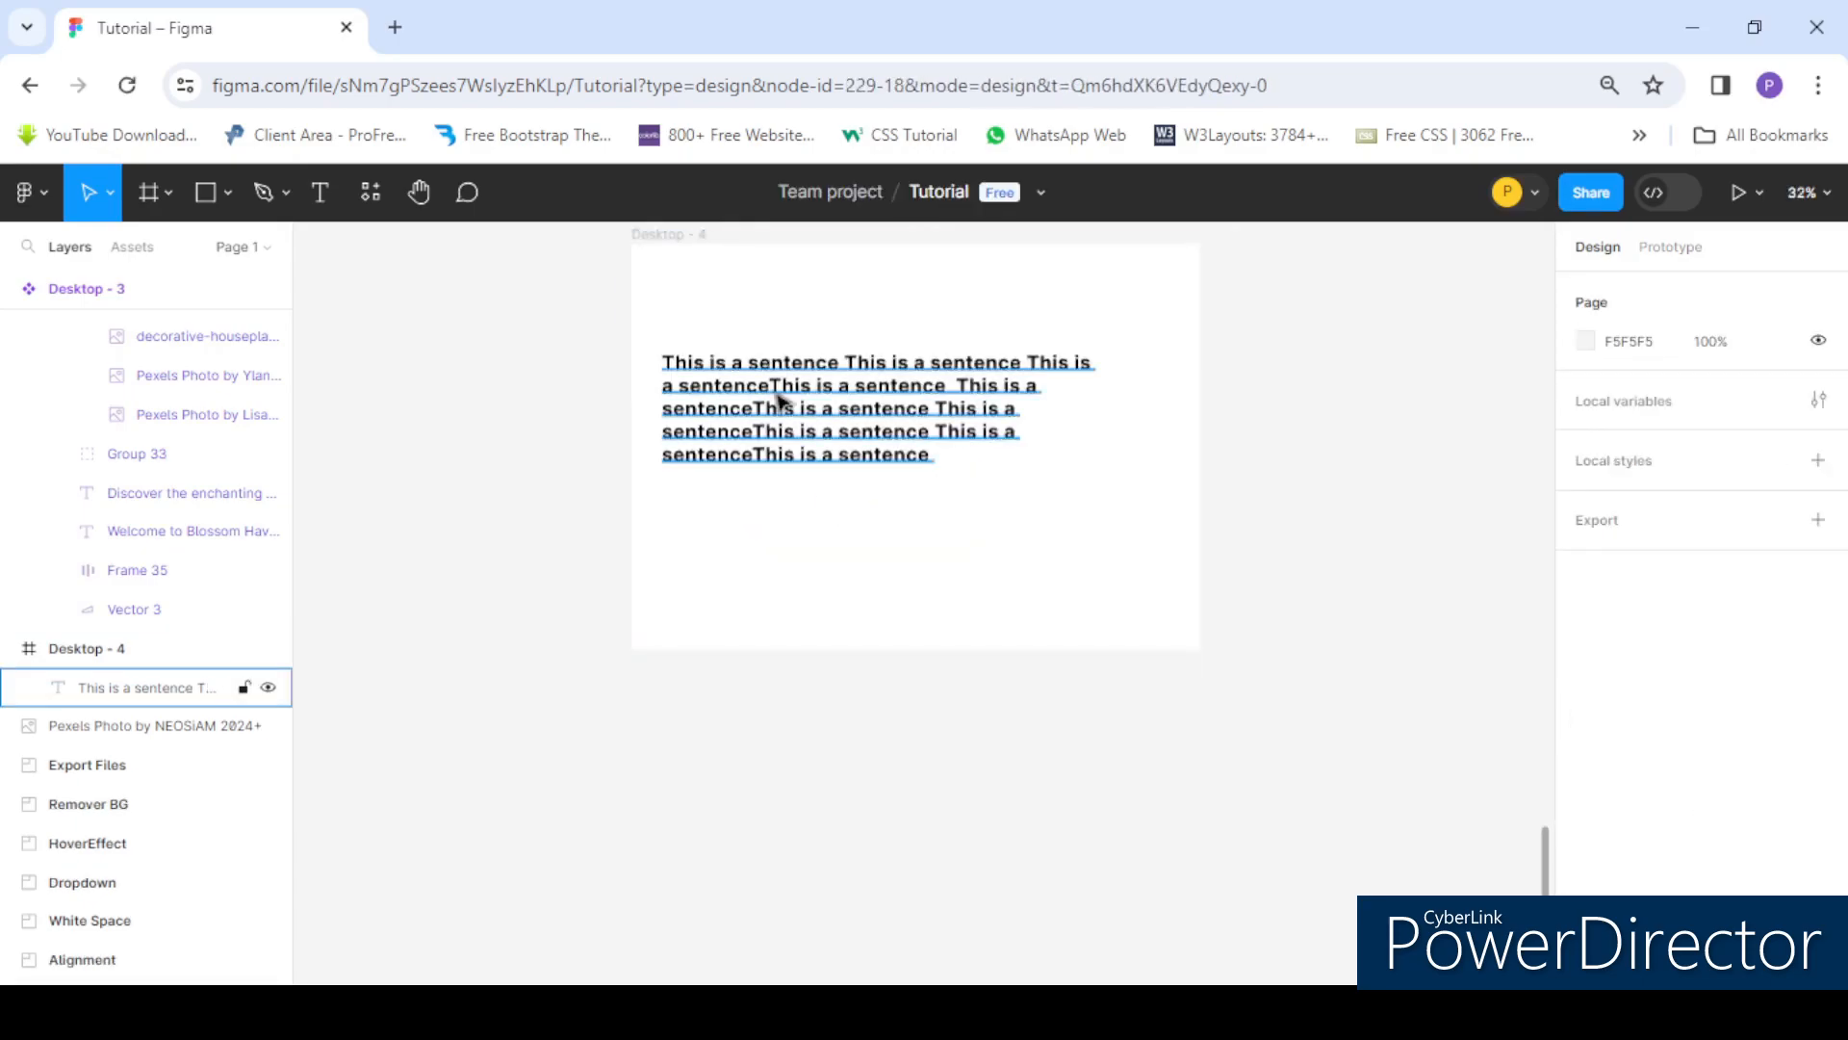
- Delete everything except the first "This is a sentence" from the sentence text
{"action": "double_click", "coordinate": [948, 388]}
{"action": "left_click", "coordinate": [956, 386]}
{"action": "left_click_drag", "start_coordinate": [849, 362], "coordinate": [943, 458]}
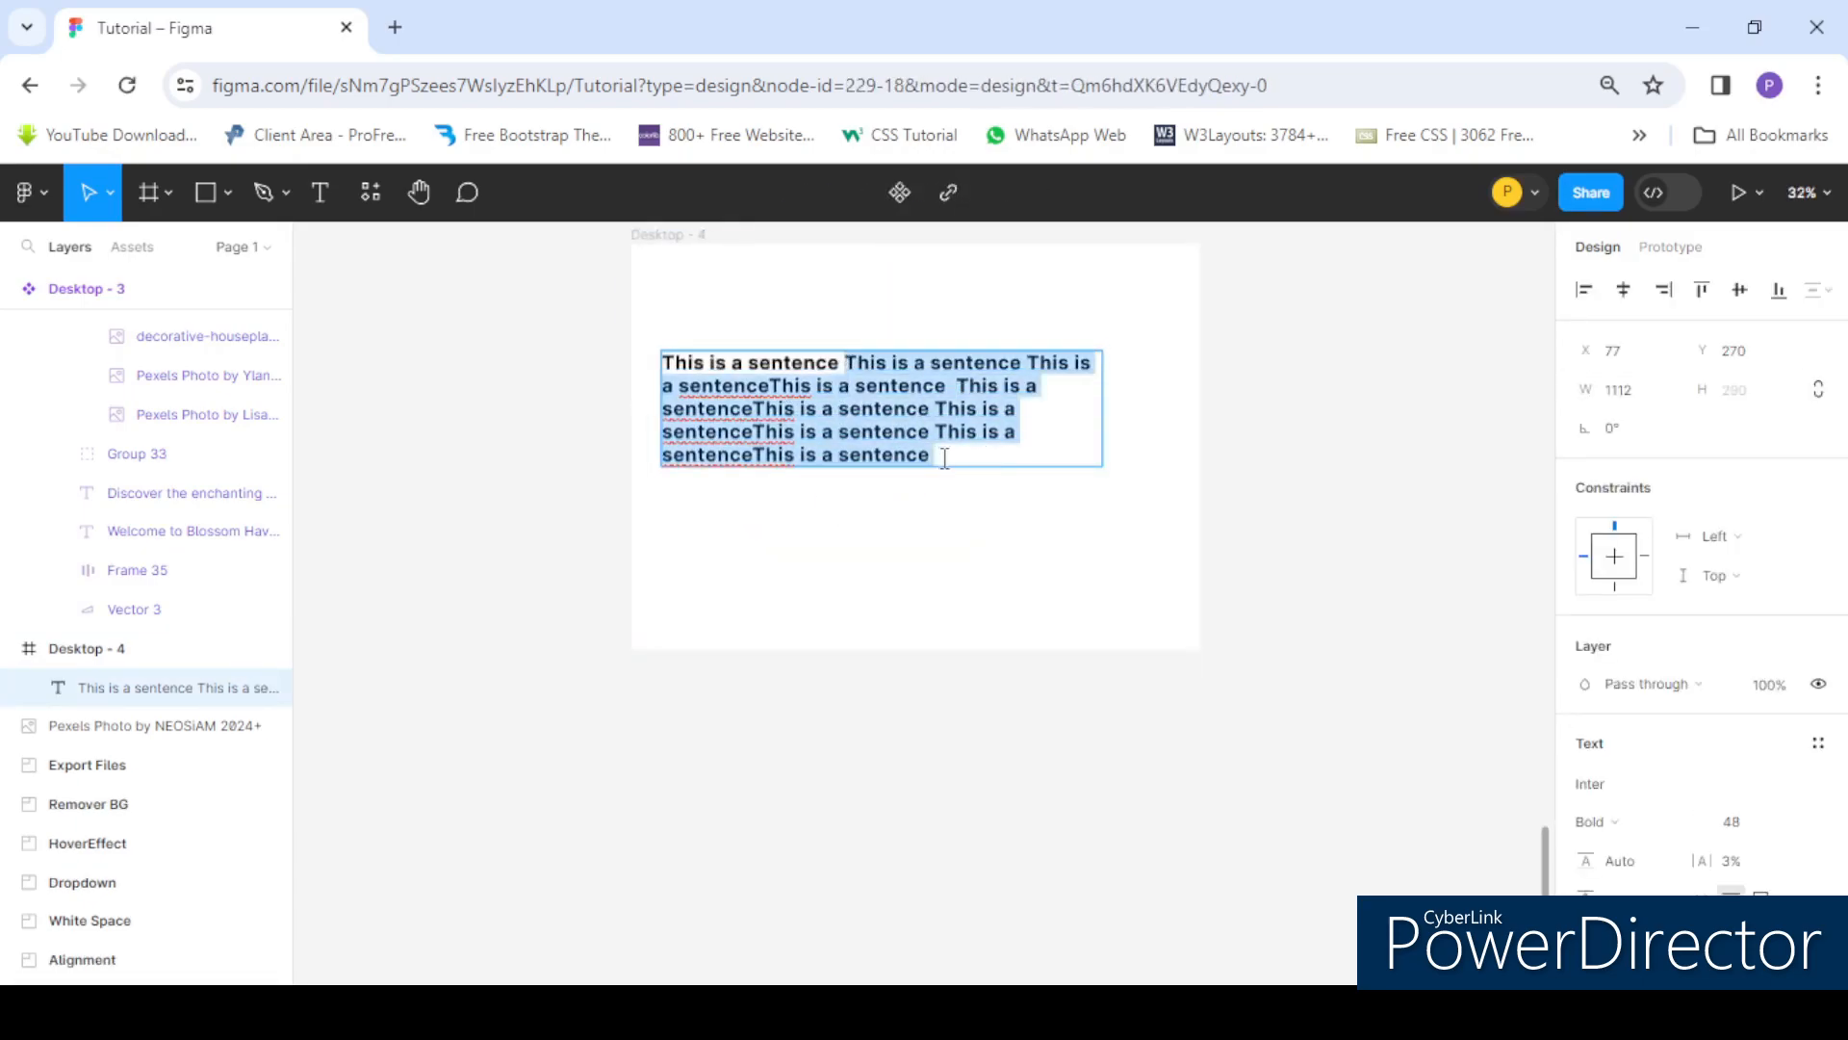
{"action": "key", "text": "BackSpace"}
{"action": "key", "text": "Escape"}
- Narrow the sentence text box to about 657 px wide
{"action": "left_click_drag", "start_coordinate": [799, 467], "coordinate": [837, 360]}
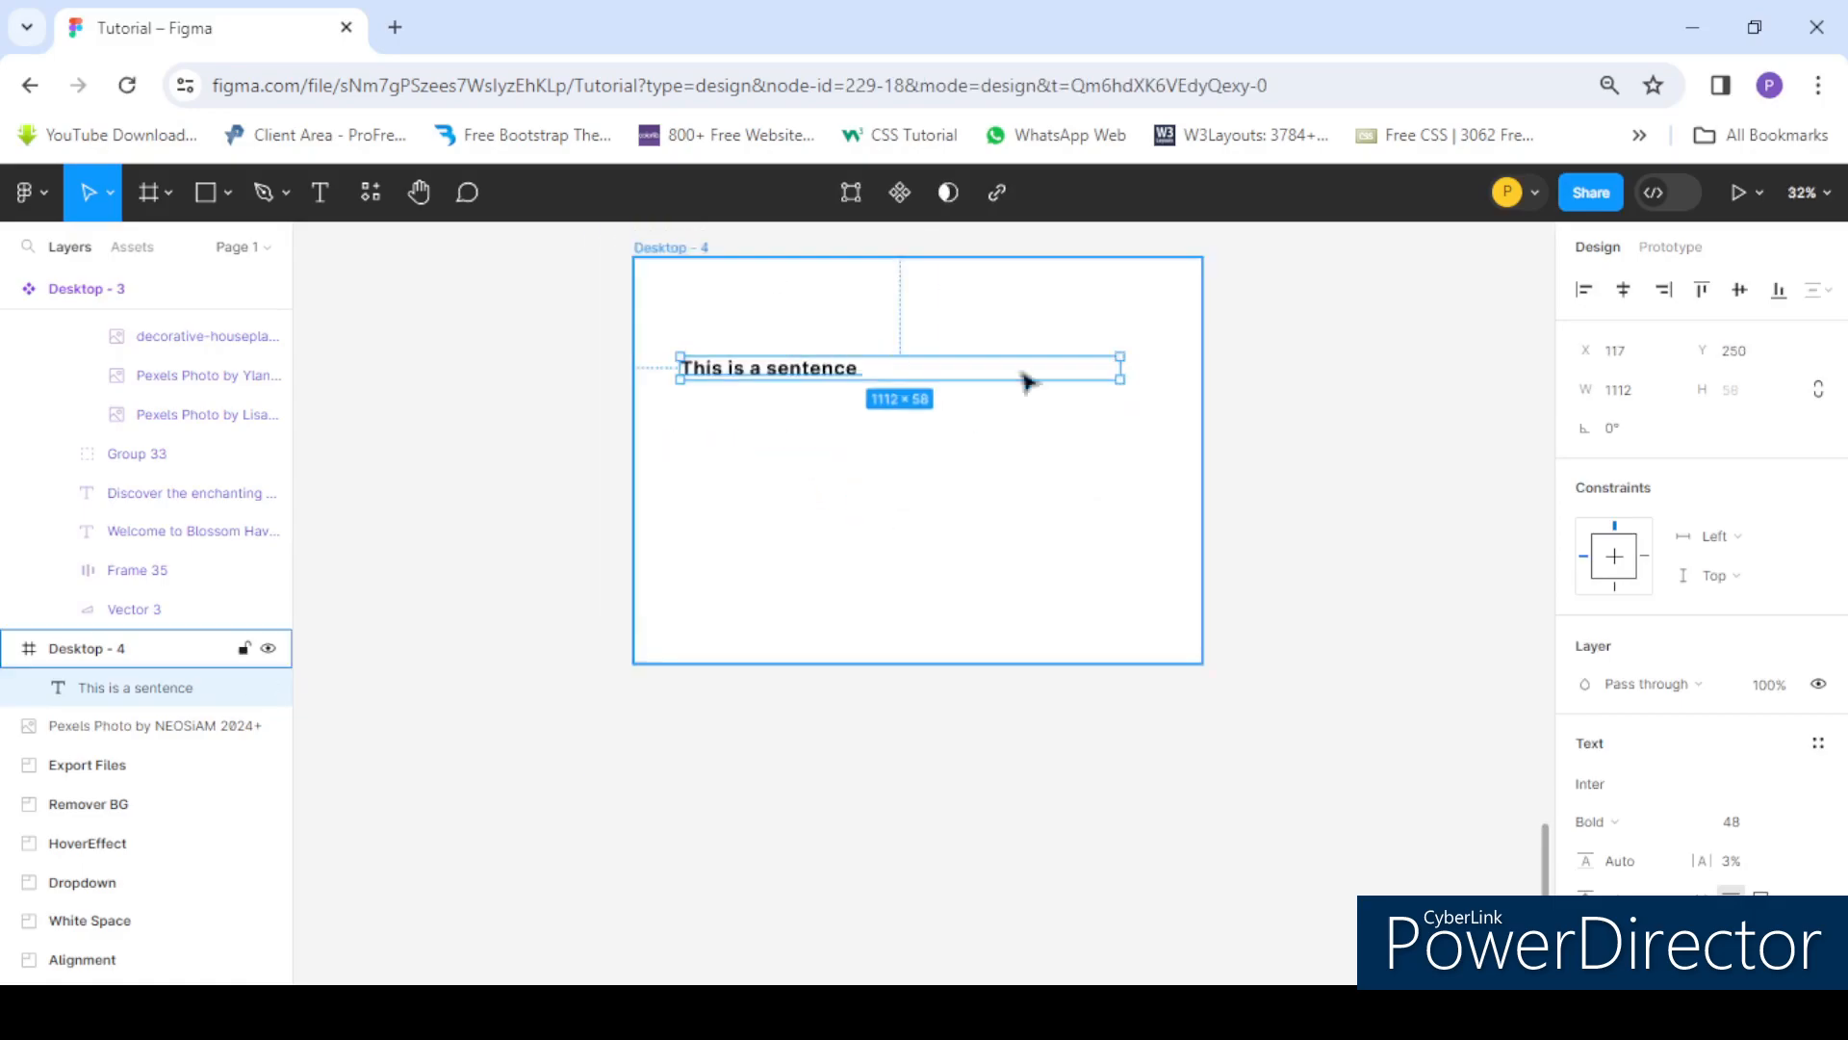
{"action": "left_click_drag", "start_coordinate": [1121, 370], "coordinate": [942, 366]}
{"action": "scroll", "coordinate": [1664, 671], "scroll_direction": "down", "scroll_amount": 1}
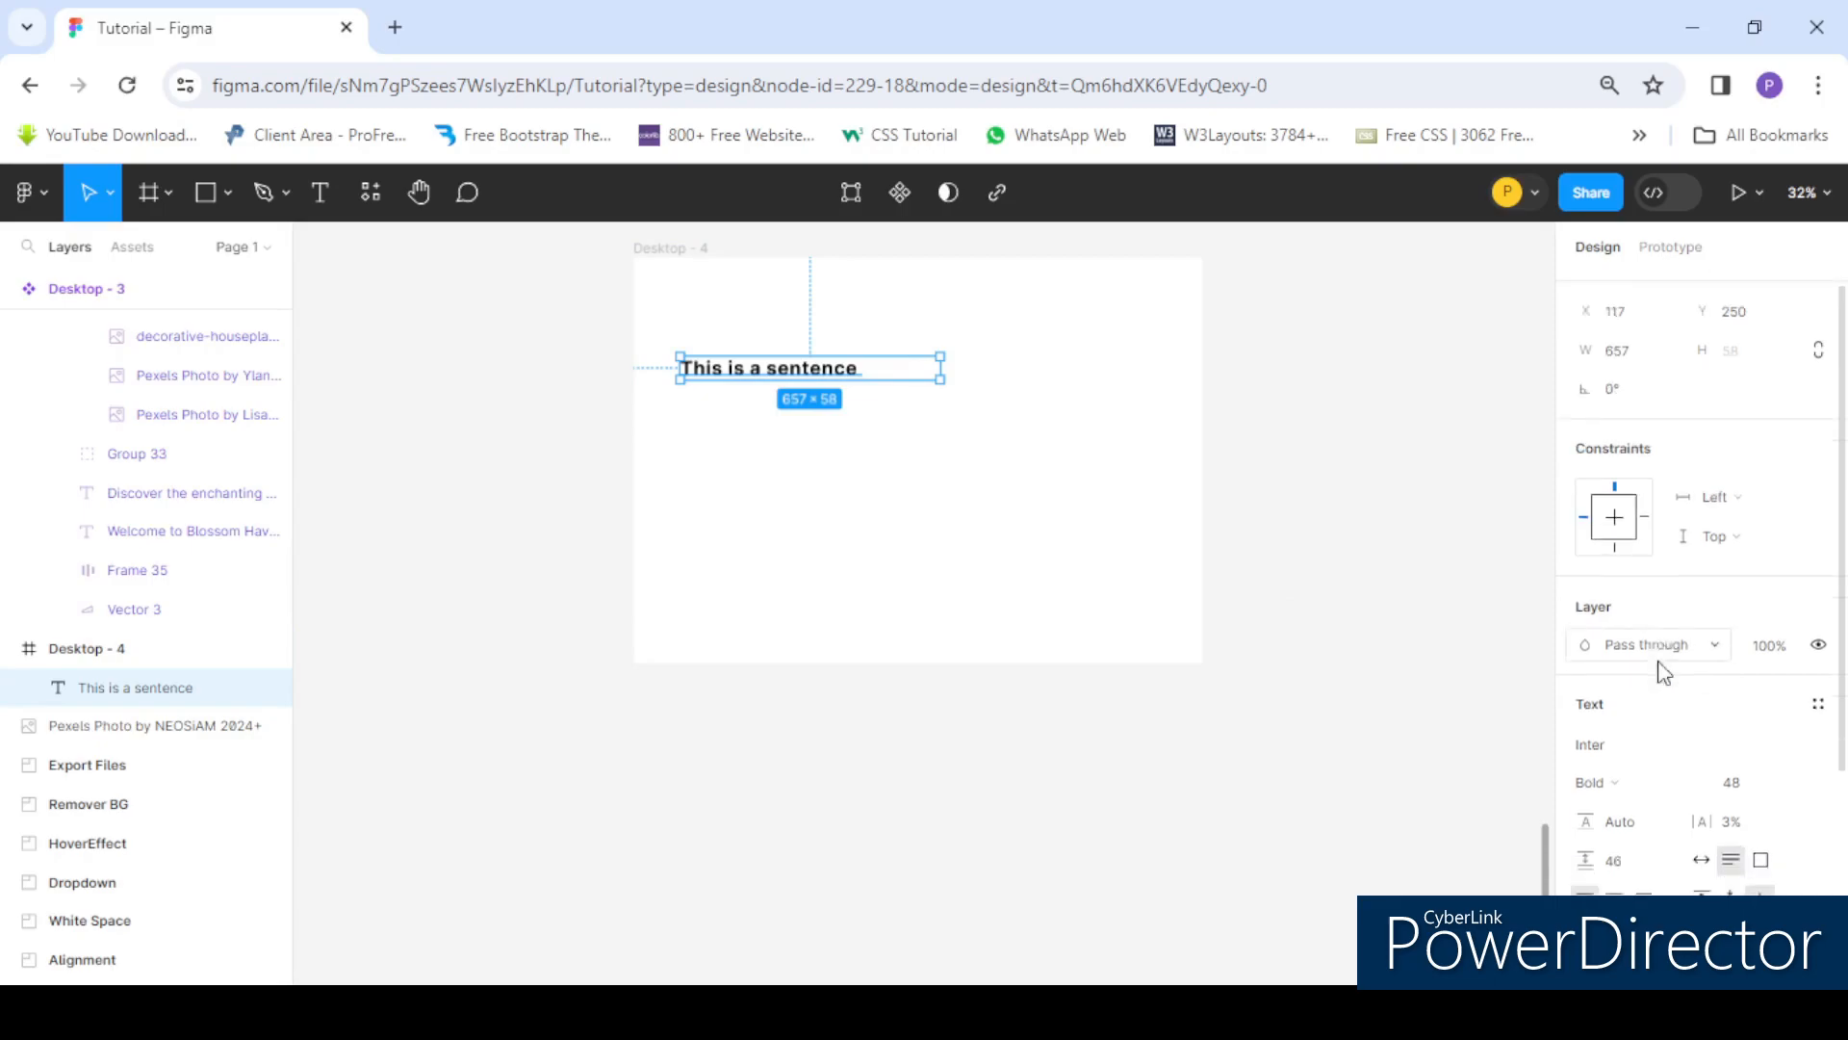
- Browse the font list, search for "monts" and change the sentence's font to Montserrat
{"action": "scroll", "coordinate": [1685, 672], "scroll_direction": "down", "scroll_amount": 3}
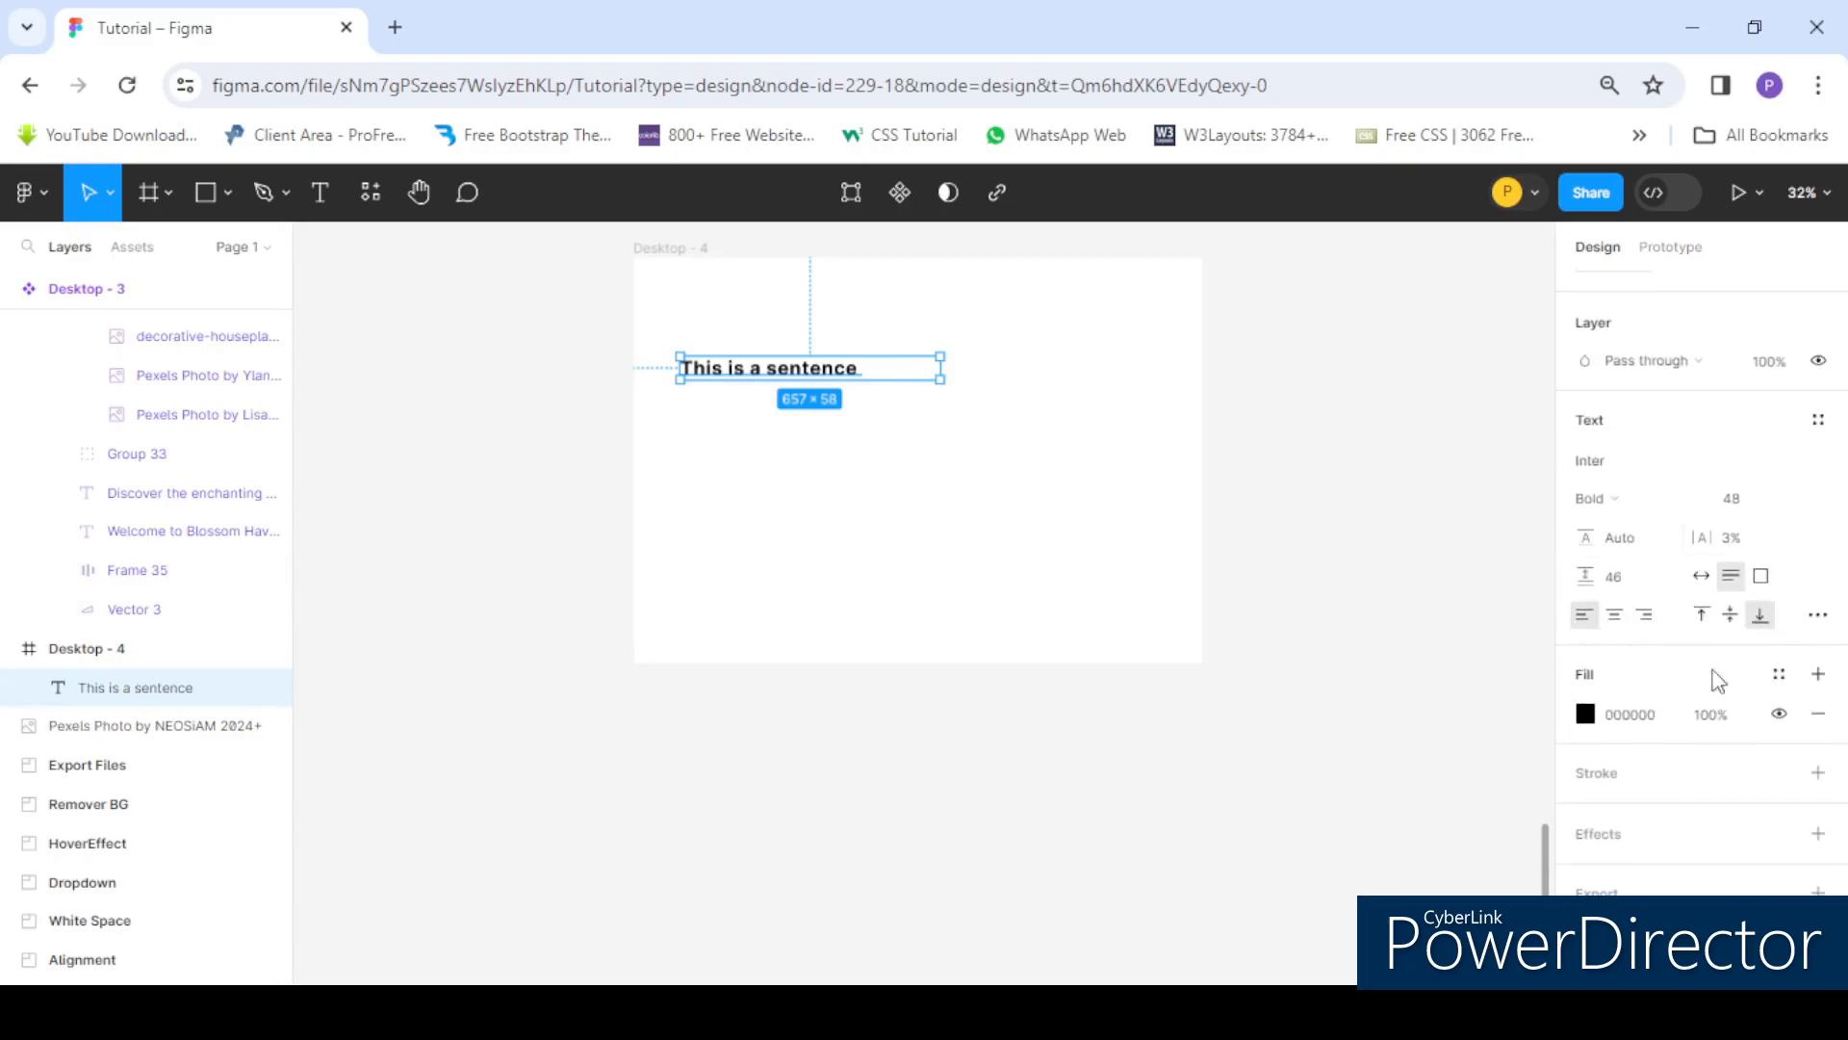
{"action": "left_click", "coordinate": [1614, 465]}
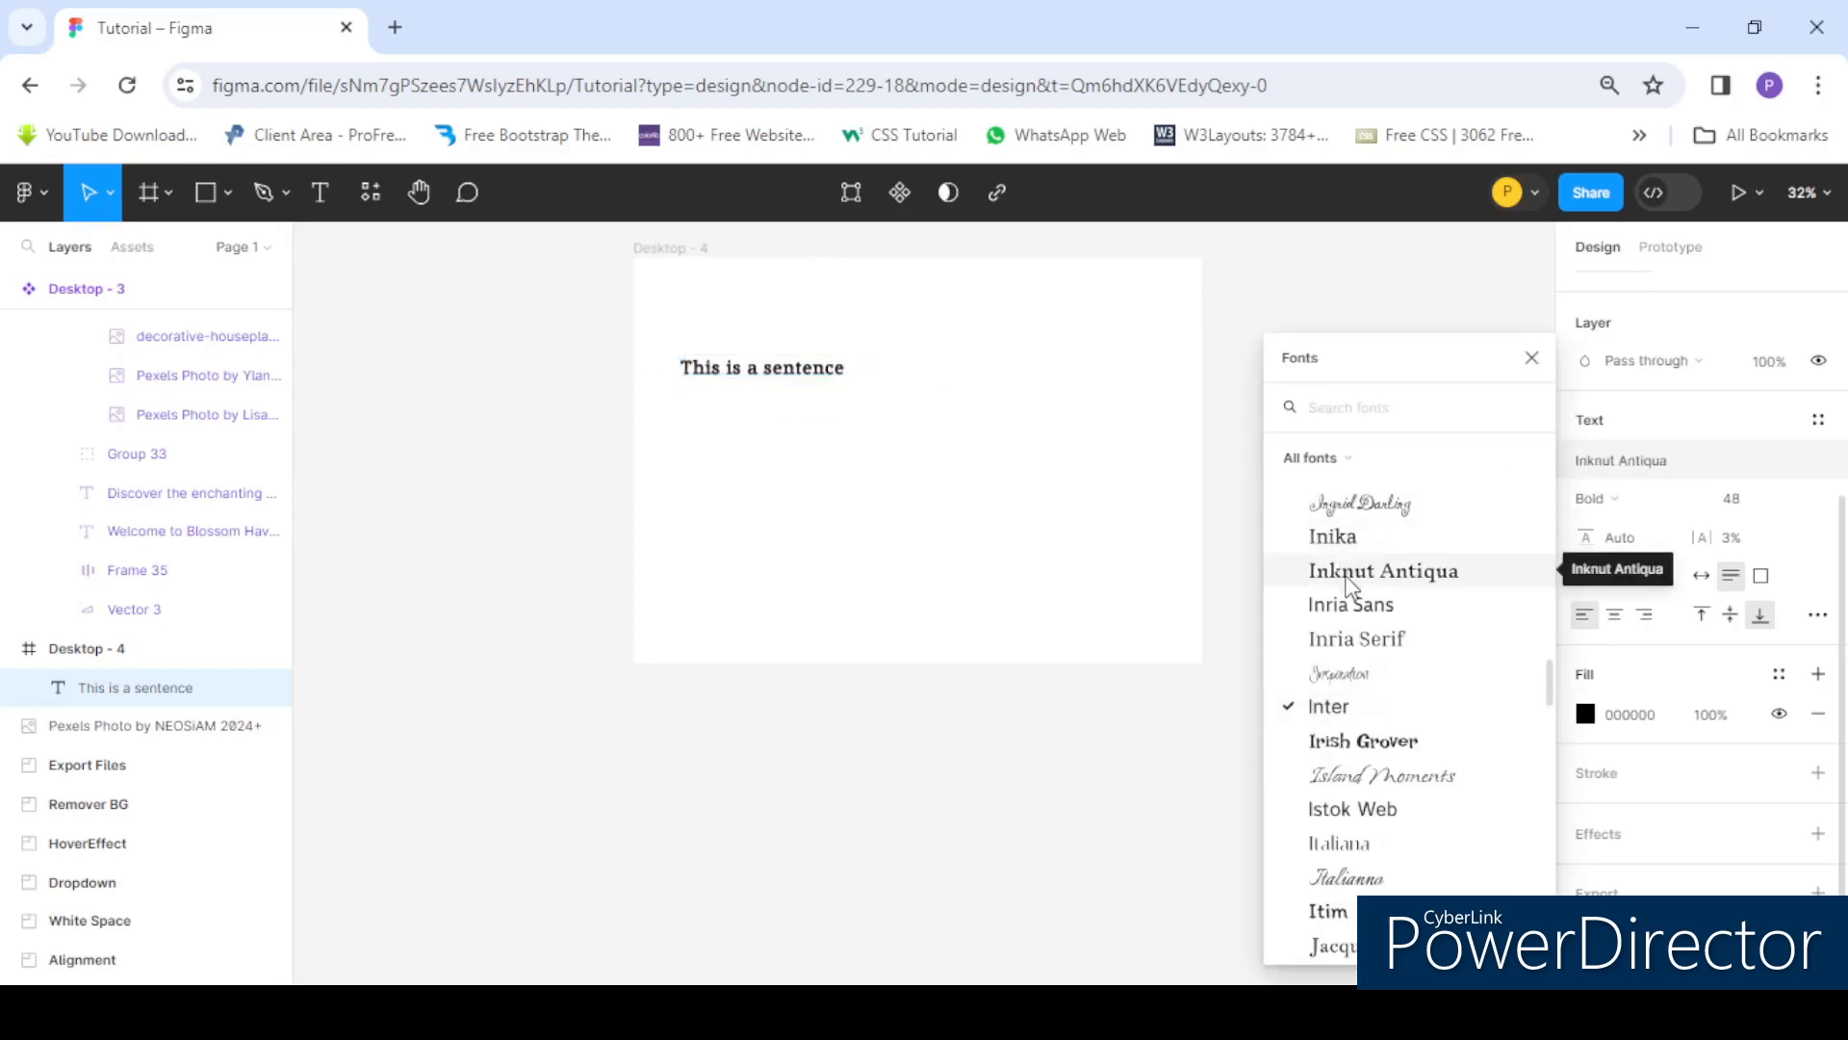
{"action": "scroll", "coordinate": [1352, 688], "scroll_direction": "down", "scroll_amount": 5}
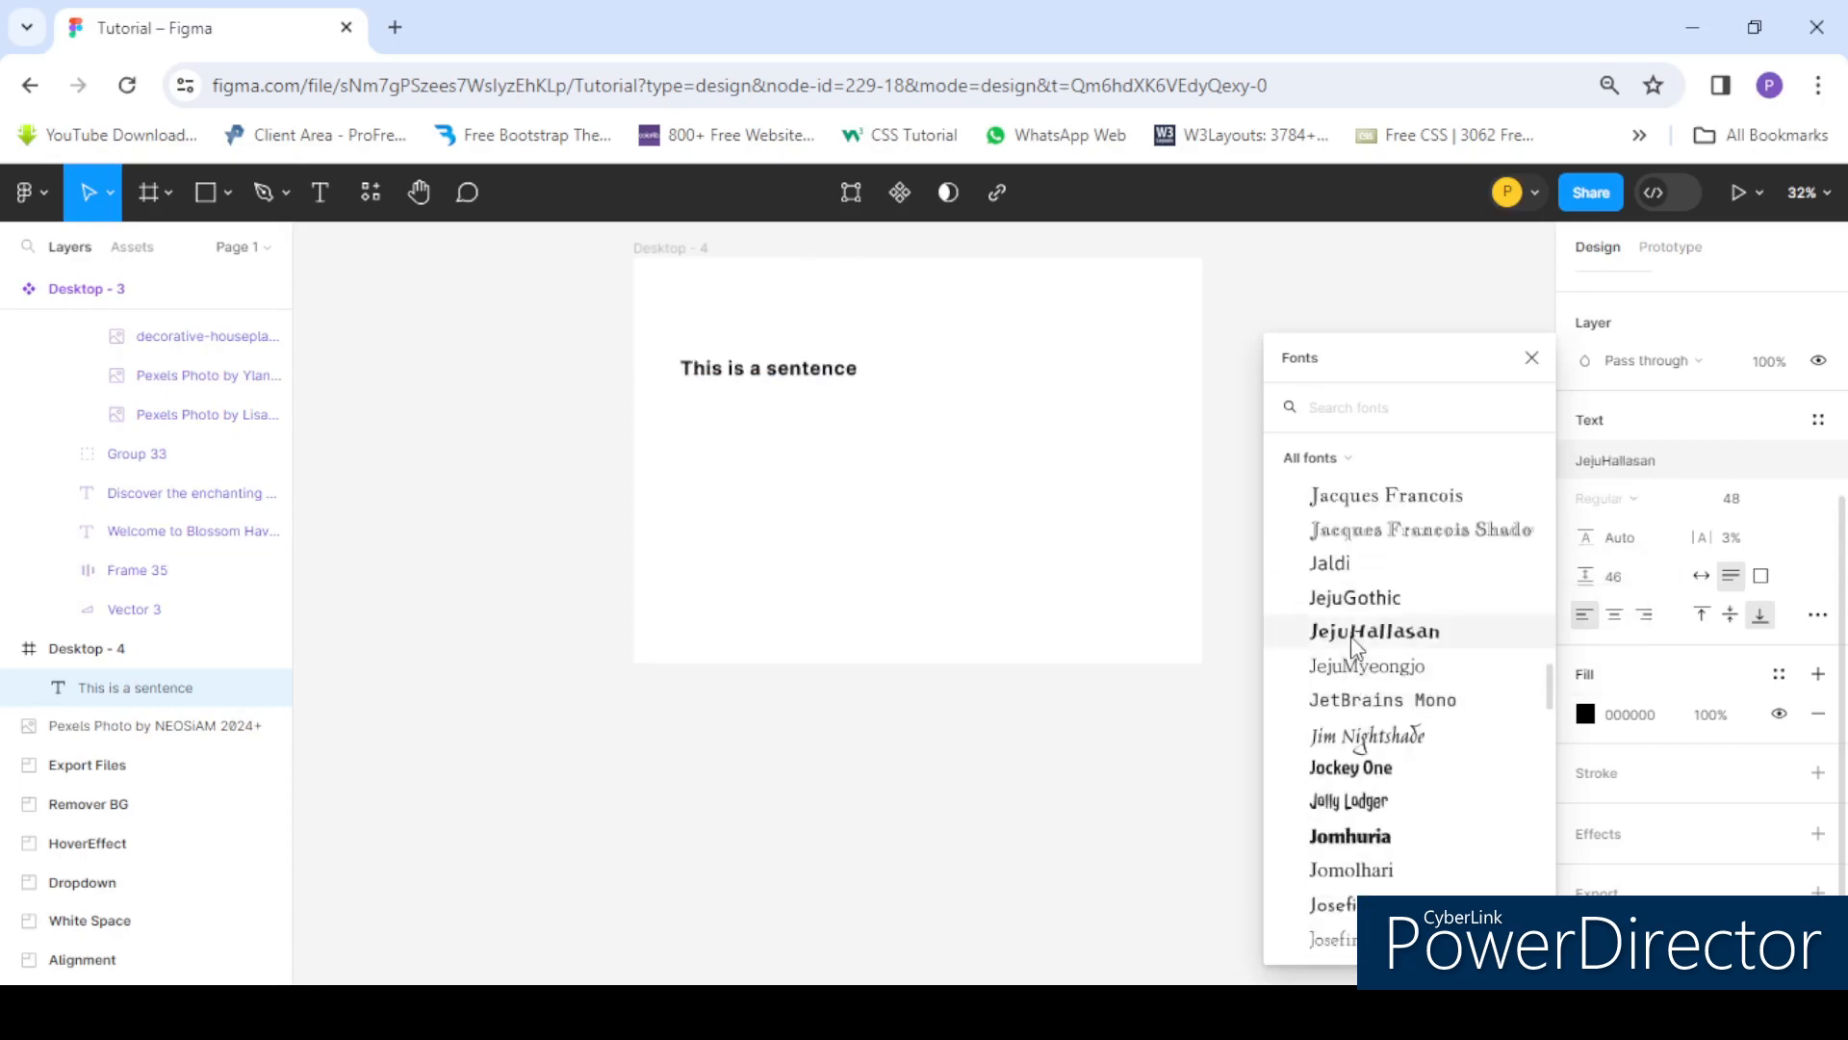
{"action": "scroll", "coordinate": [1372, 570], "scroll_direction": "down", "scroll_amount": 3}
{"action": "scroll", "coordinate": [1372, 578], "scroll_direction": "down", "scroll_amount": 5}
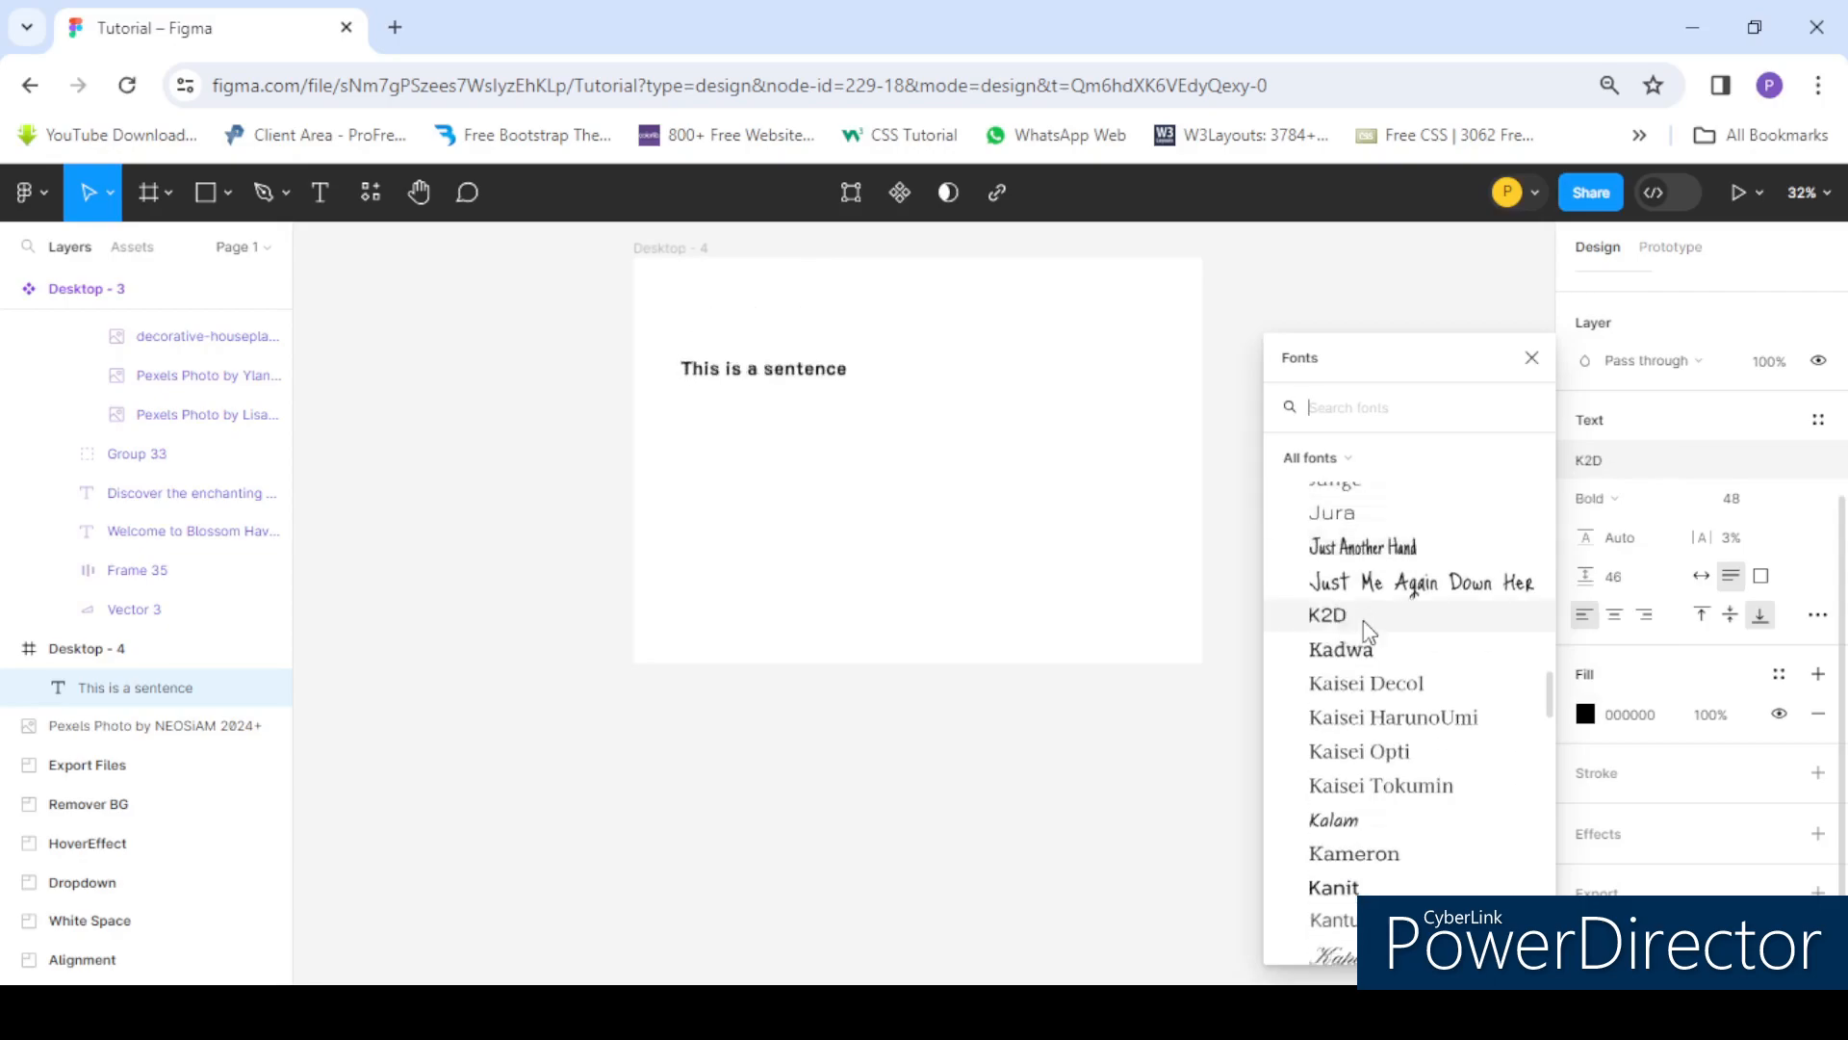
{"action": "scroll", "coordinate": [1367, 650], "scroll_direction": "down", "scroll_amount": 3}
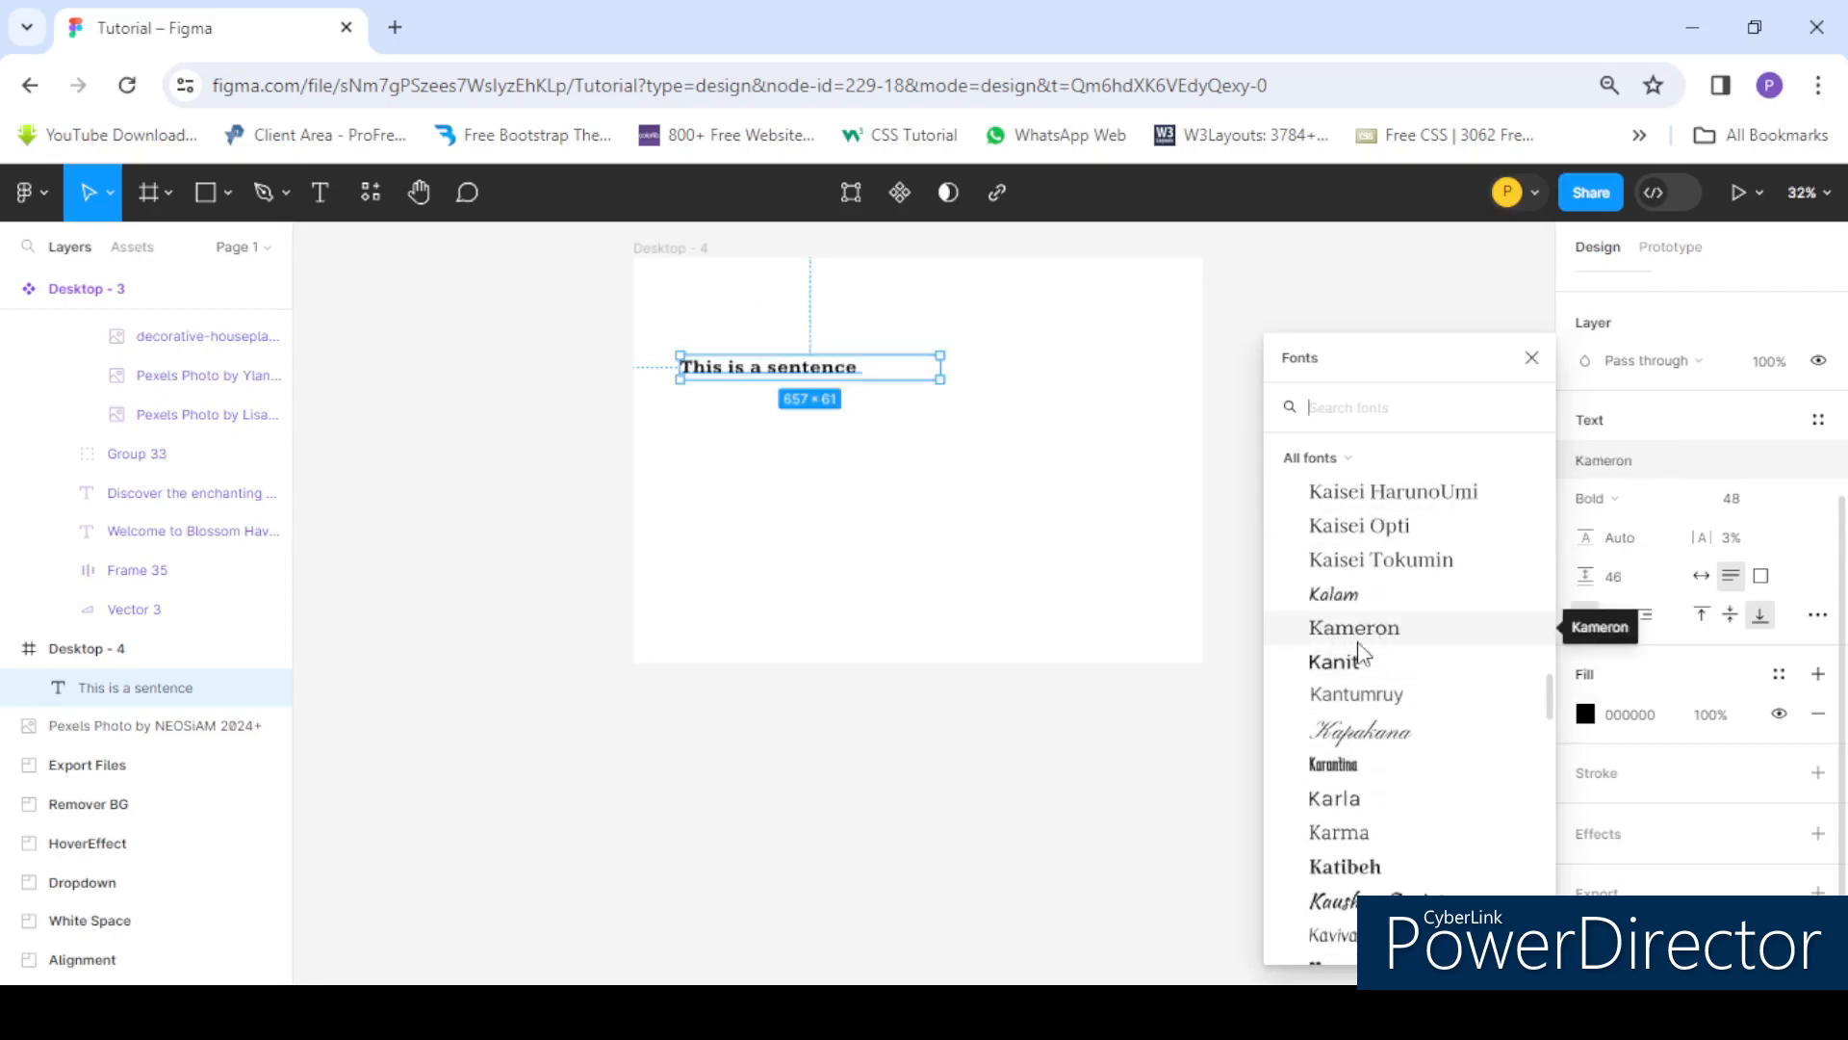
{"action": "scroll", "coordinate": [1371, 636], "scroll_direction": "down", "scroll_amount": 6}
{"action": "scroll", "coordinate": [1363, 677], "scroll_direction": "down", "scroll_amount": 4}
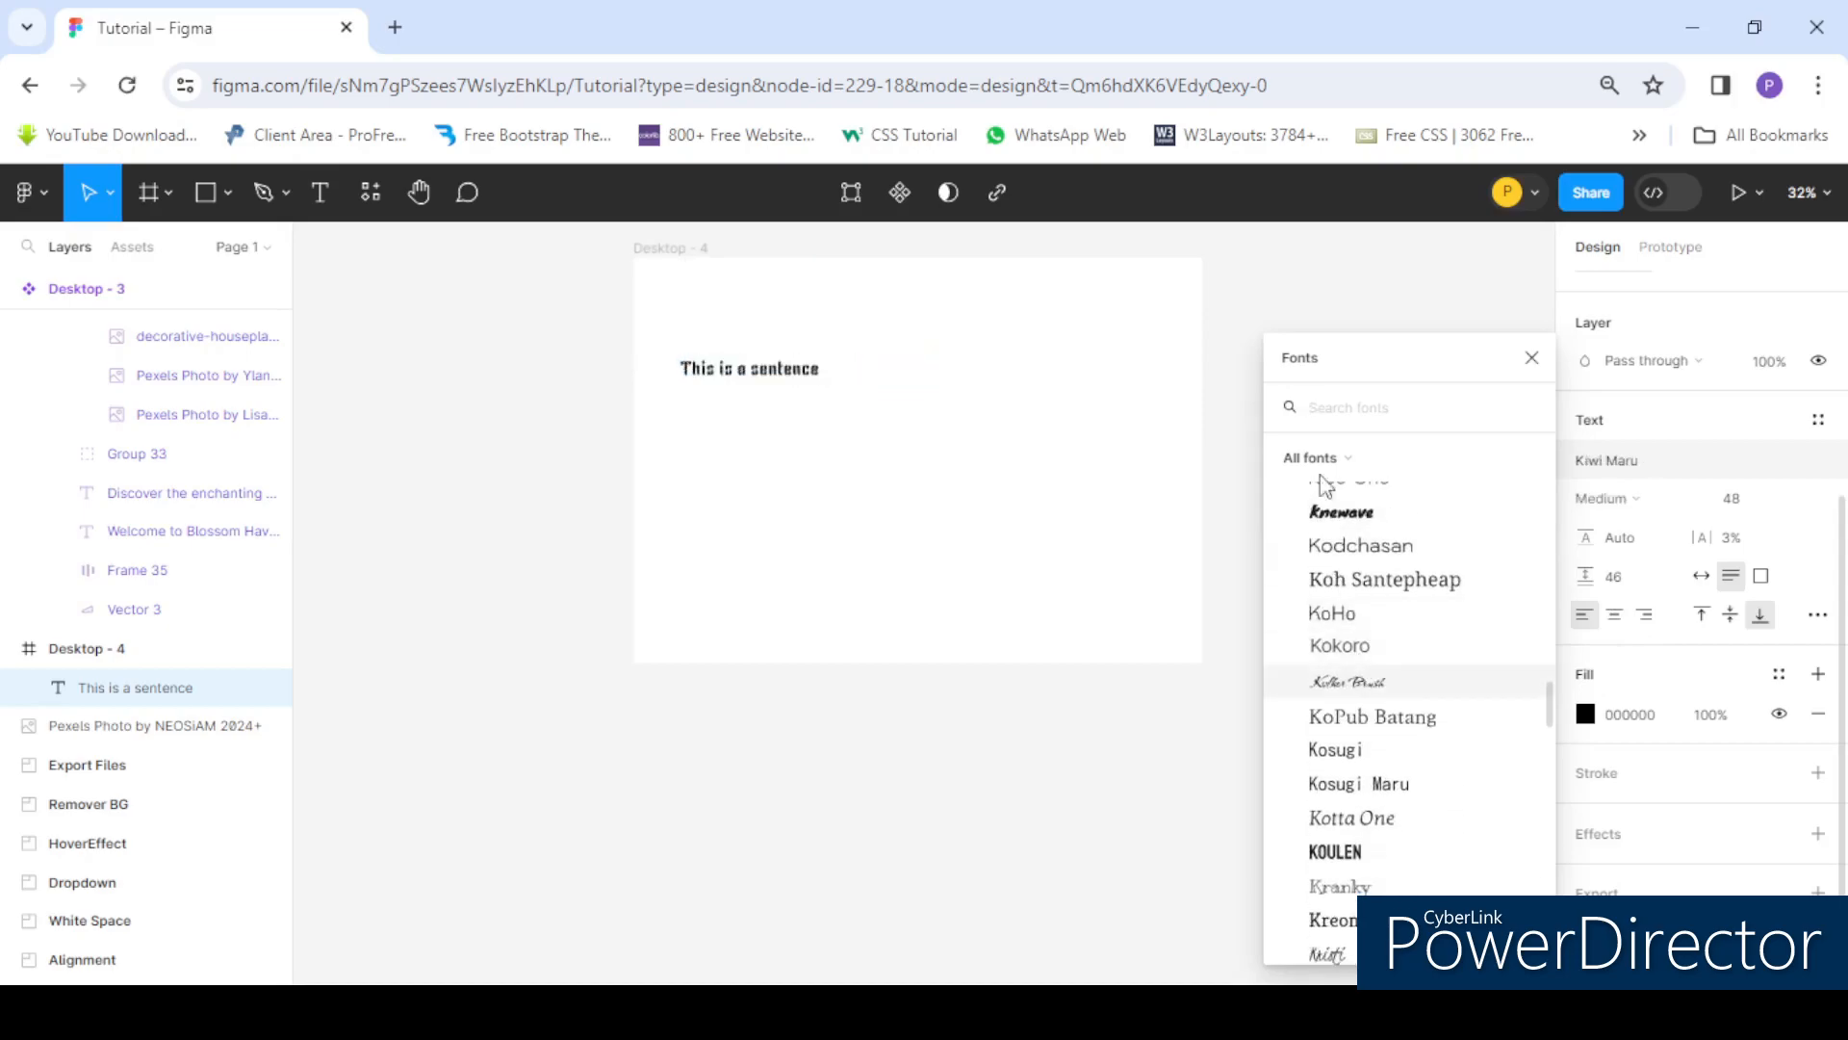
{"action": "type", "text": "monts"}
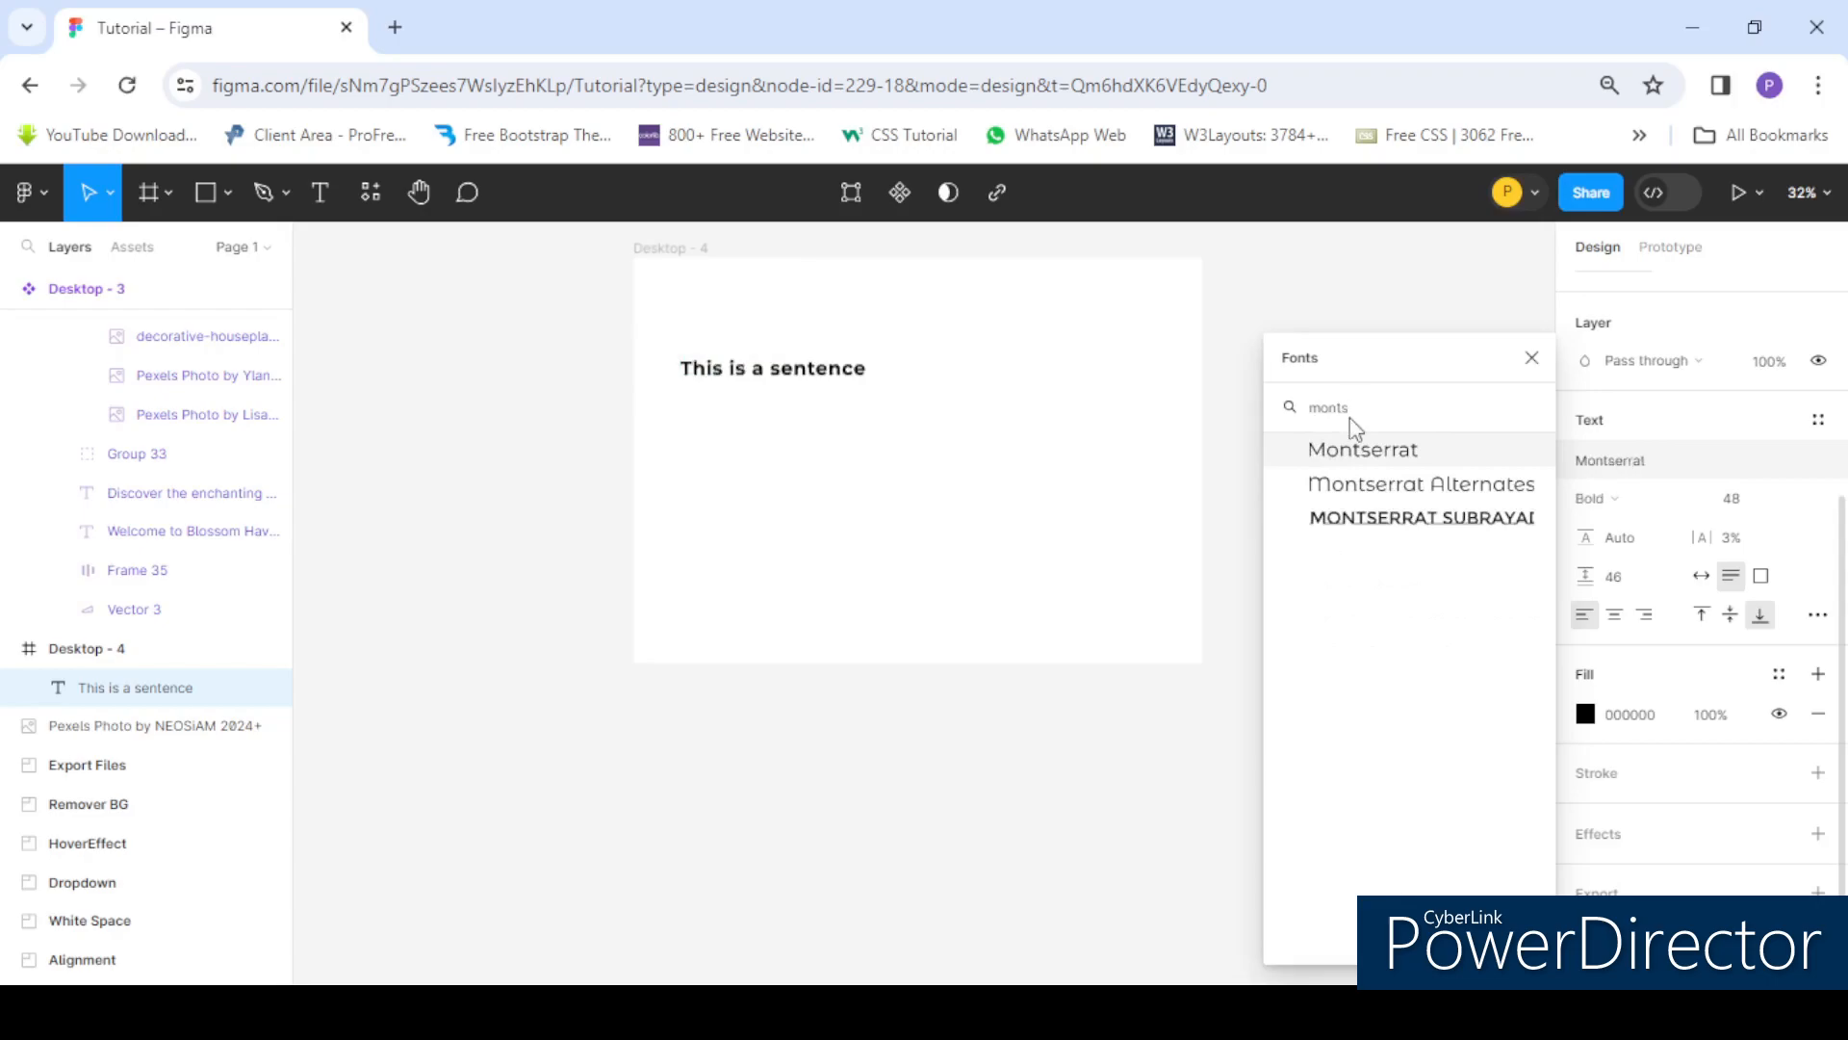
{"action": "left_click", "coordinate": [1393, 456]}
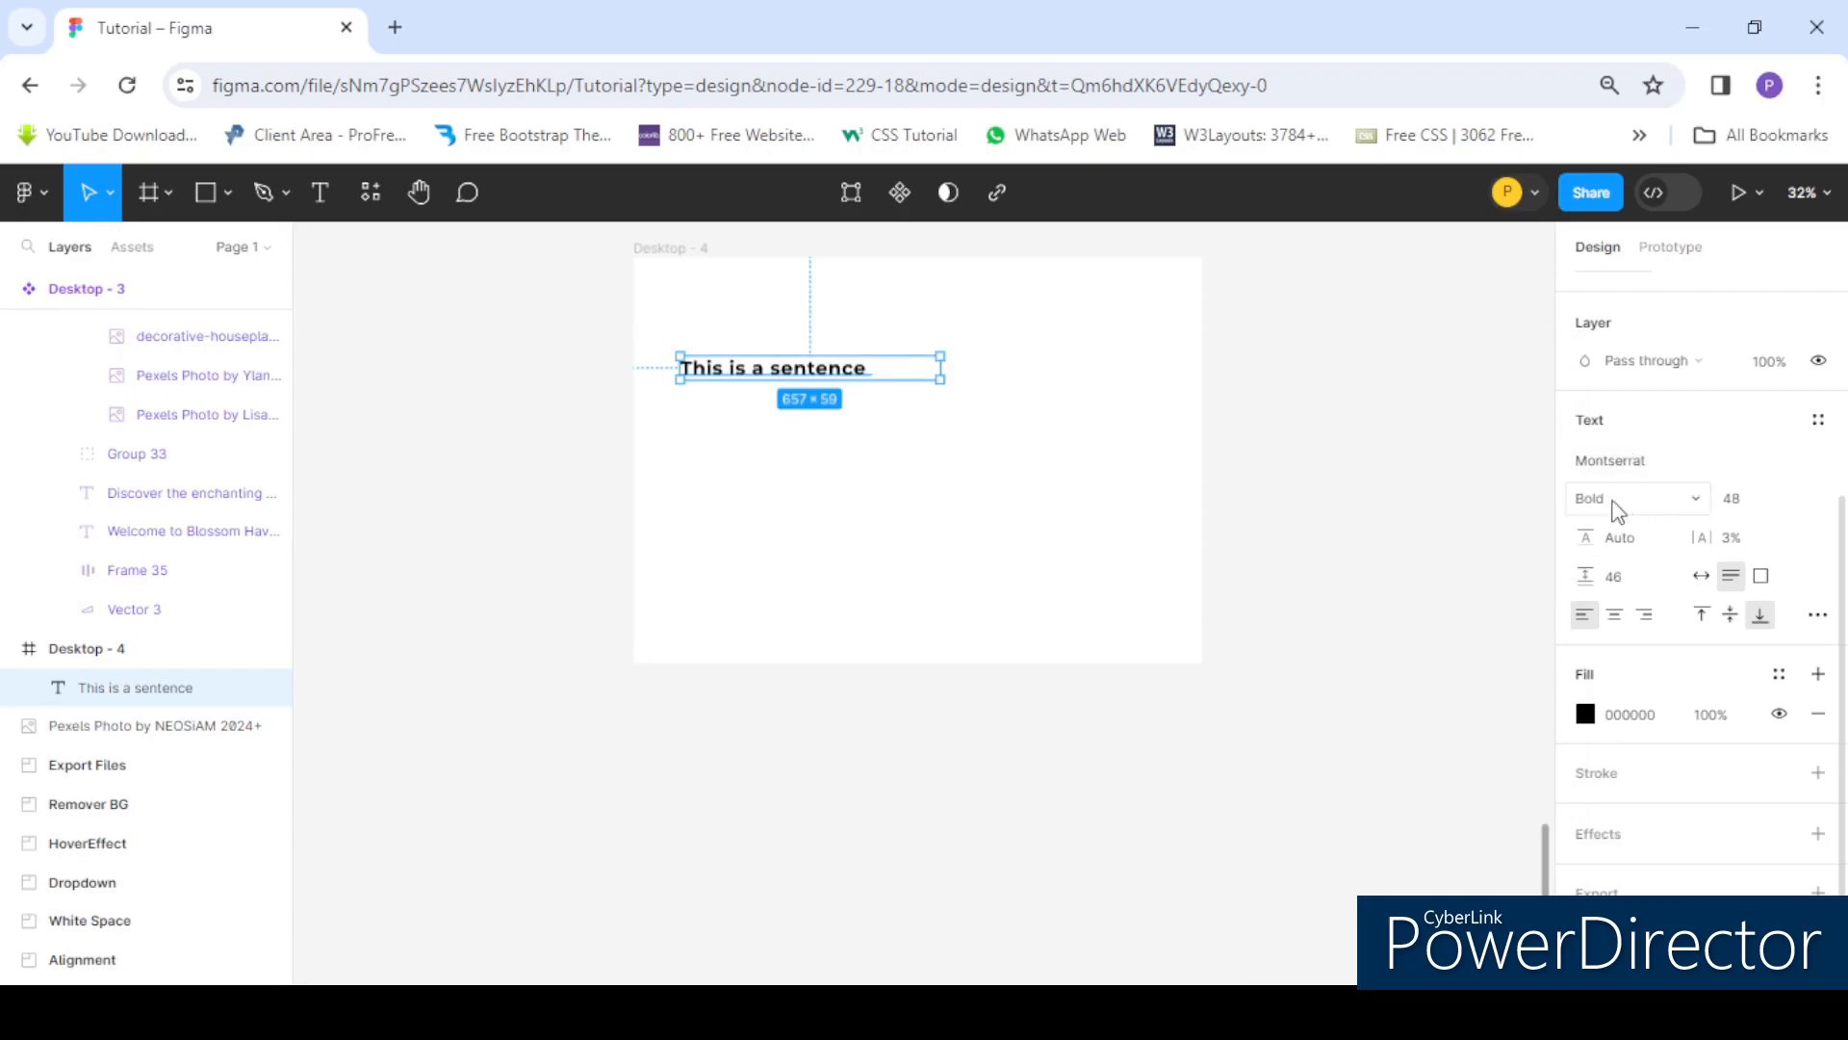
- Set the font weight to Medium and the font size to 96
{"action": "left_click", "coordinate": [1662, 507]}
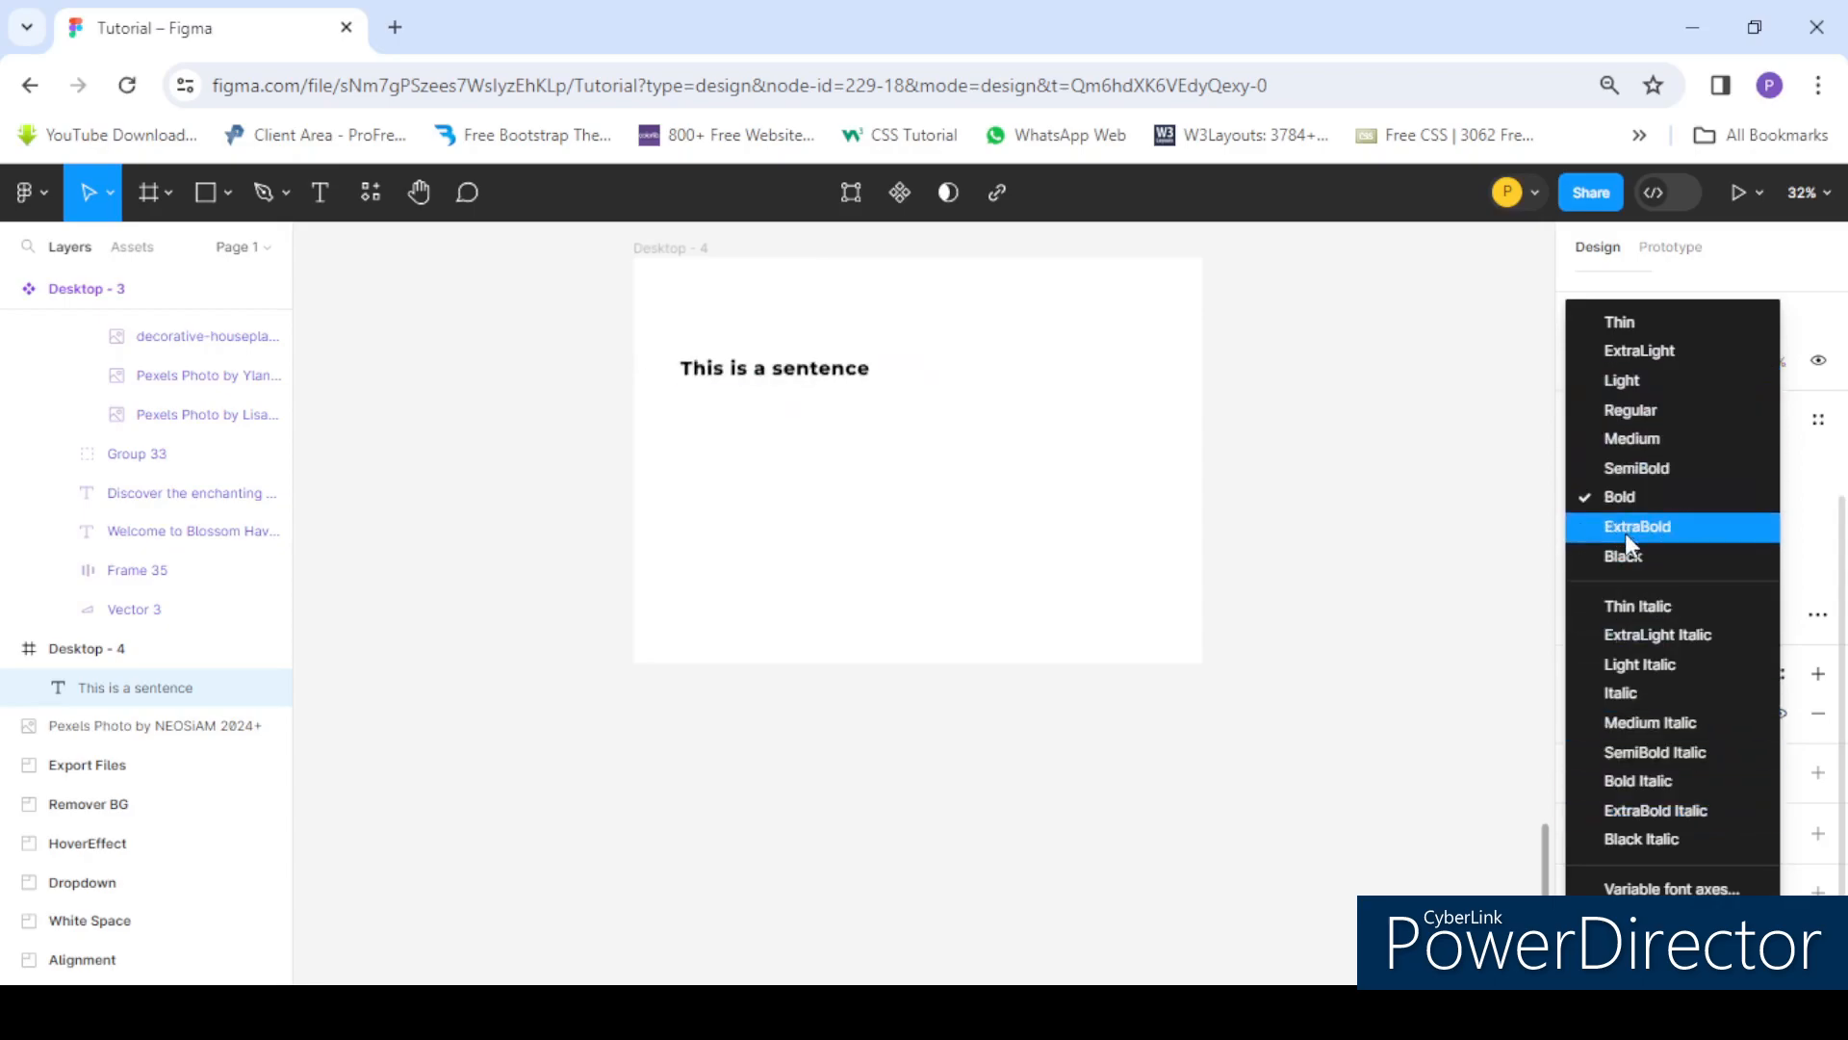
{"action": "left_click", "coordinate": [1648, 437]}
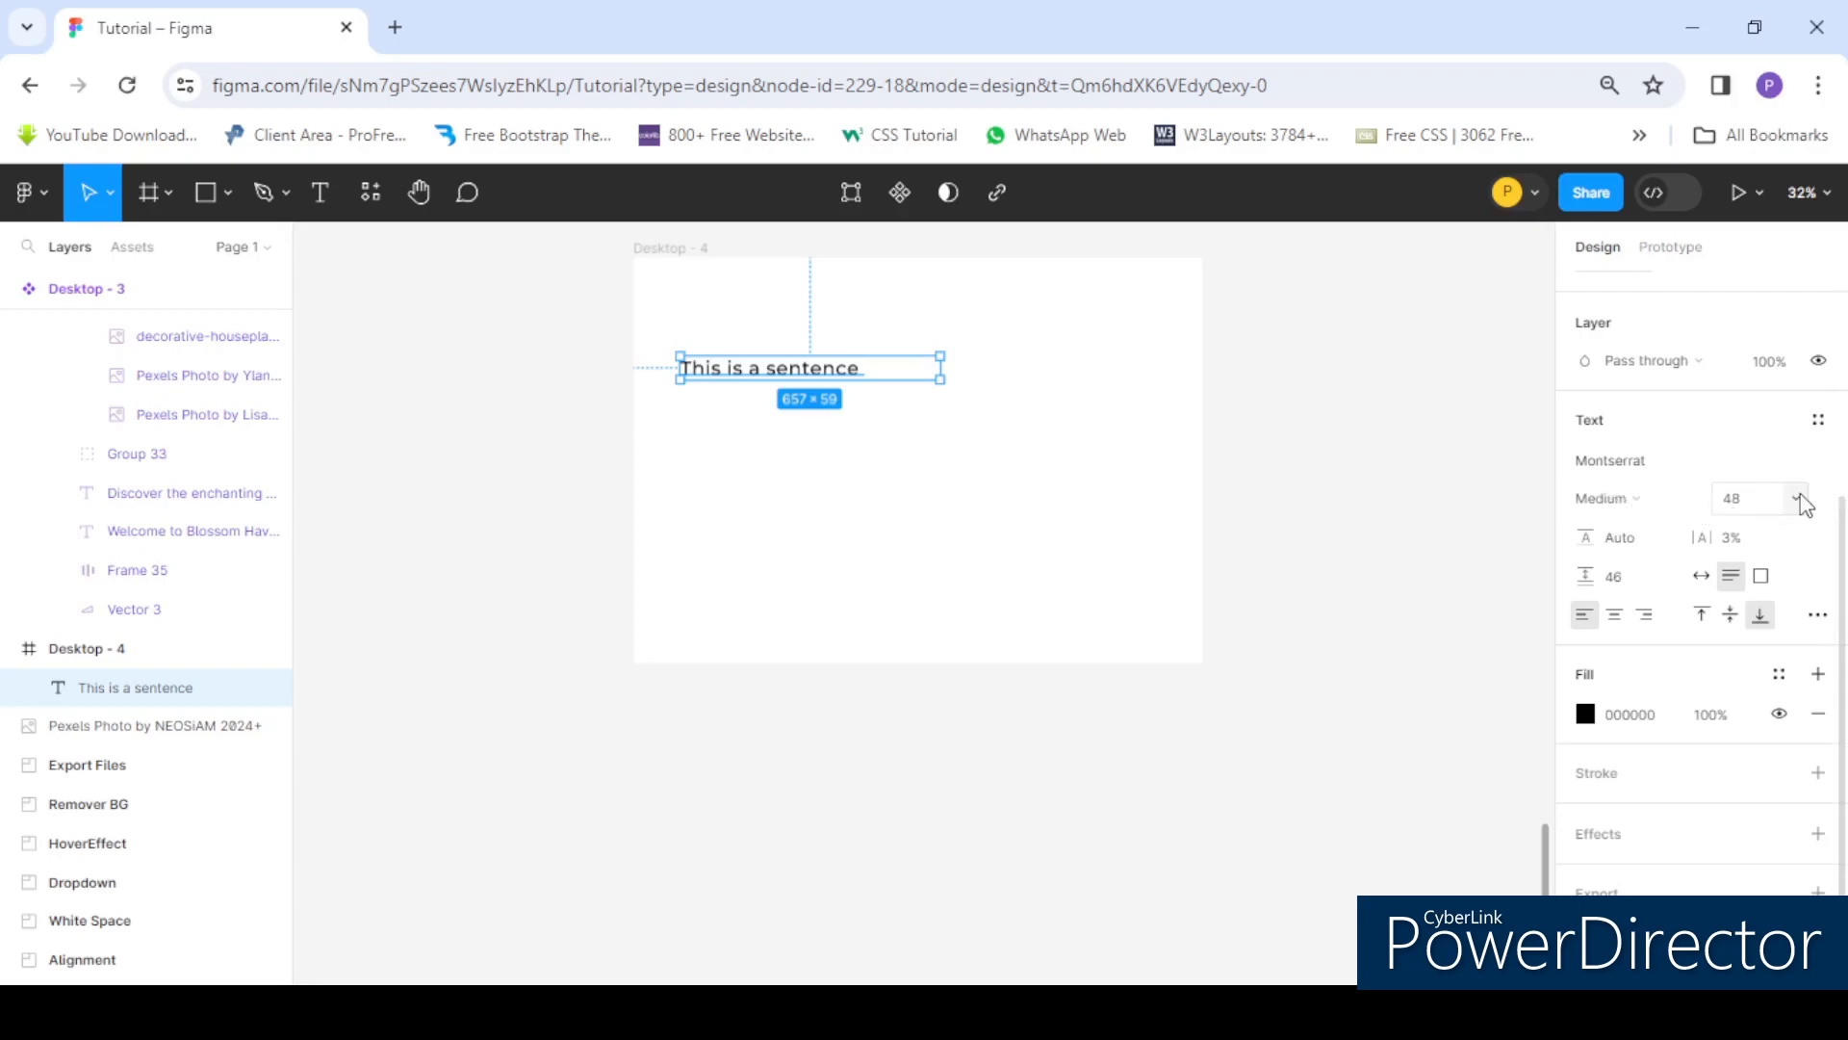
{"action": "left_click", "coordinate": [1797, 500]}
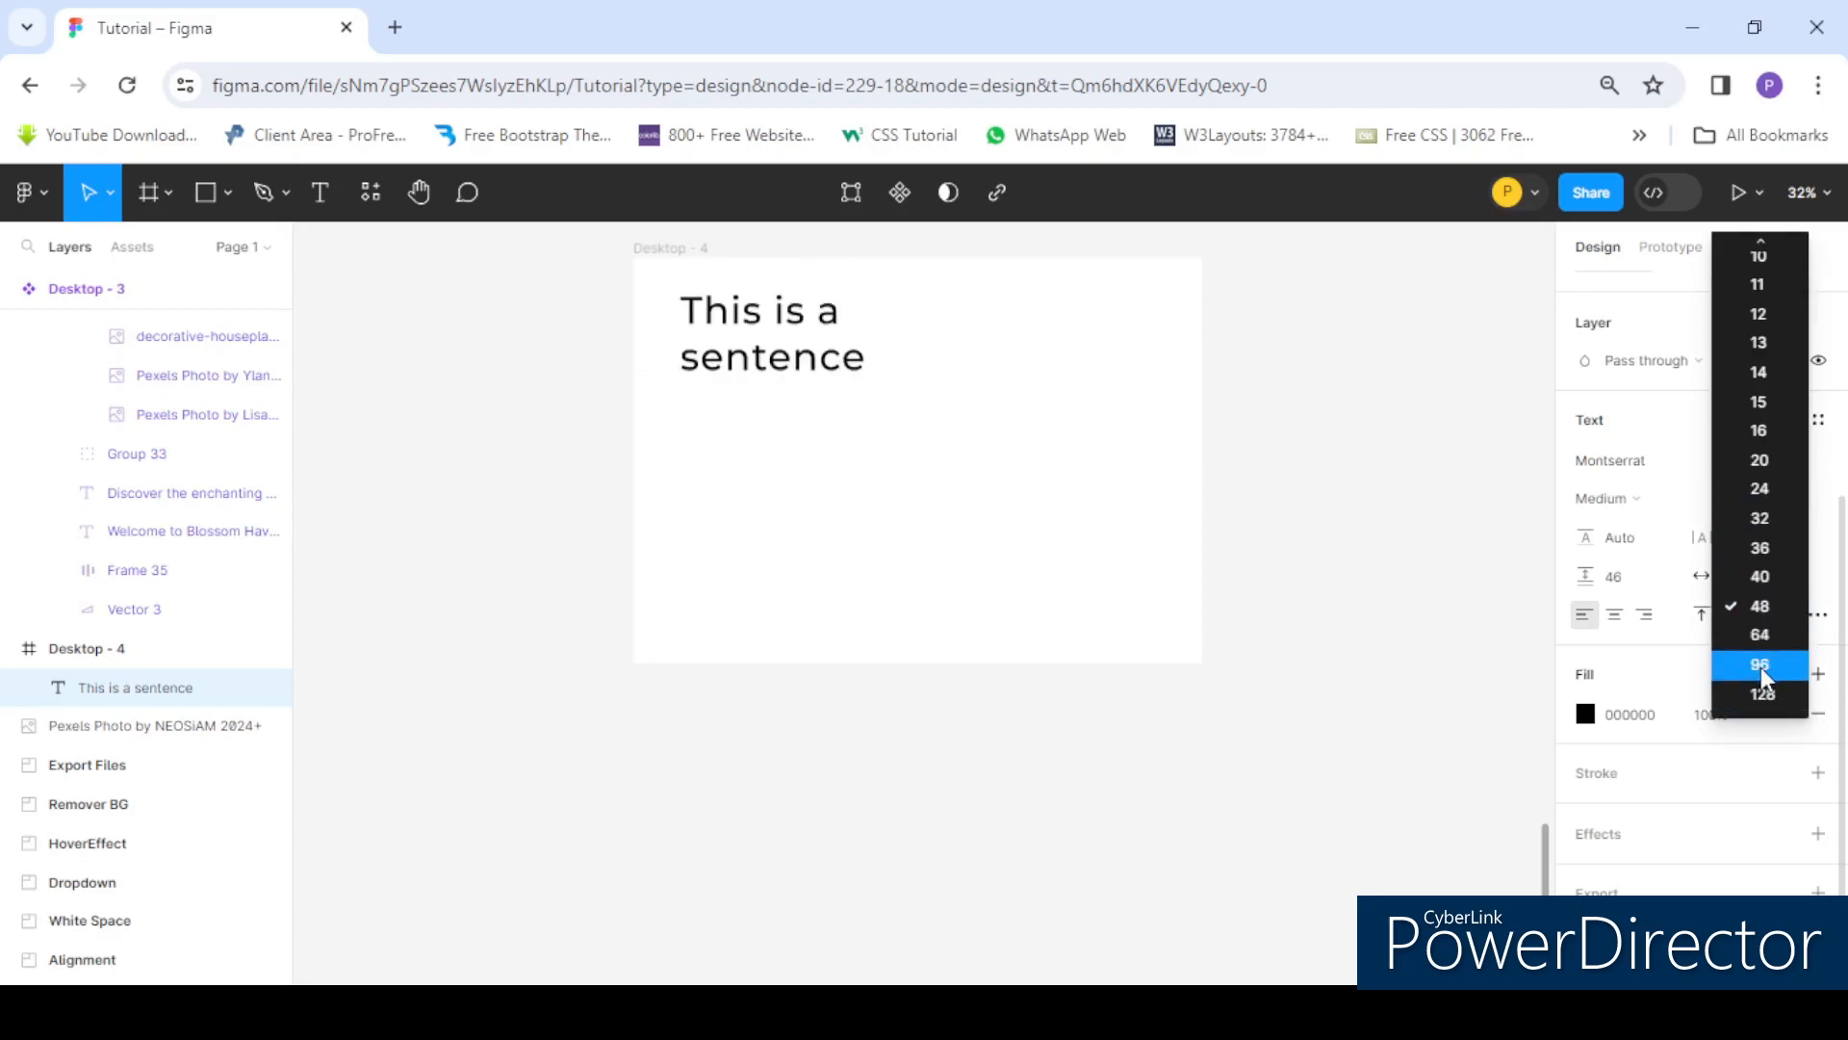
- Widen the sentence text box to about 1088 px so the text fits on one line
{"action": "left_click_drag", "start_coordinate": [941, 333], "coordinate": [1109, 350]}
{"action": "left_click_drag", "start_coordinate": [902, 300], "coordinate": [906, 354]}
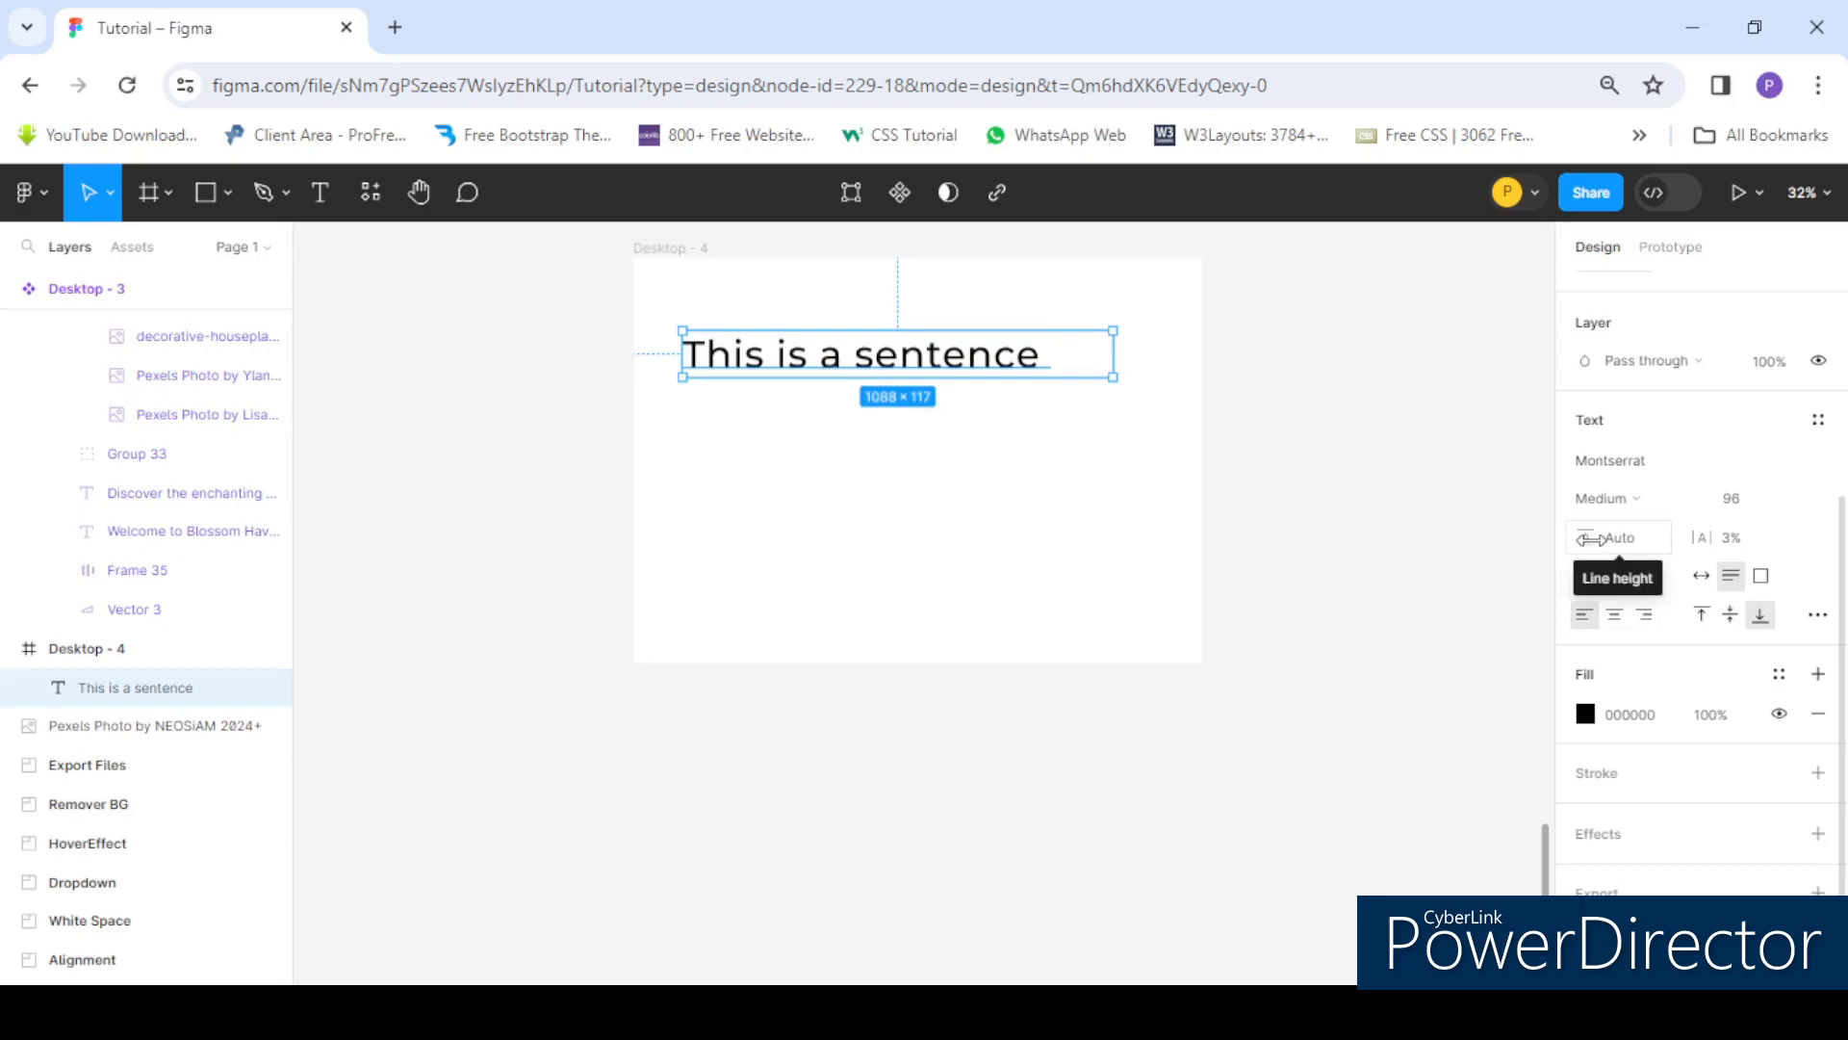
{"action": "double_click", "coordinate": [978, 361]}
{"action": "left_click", "coordinate": [1084, 360]}
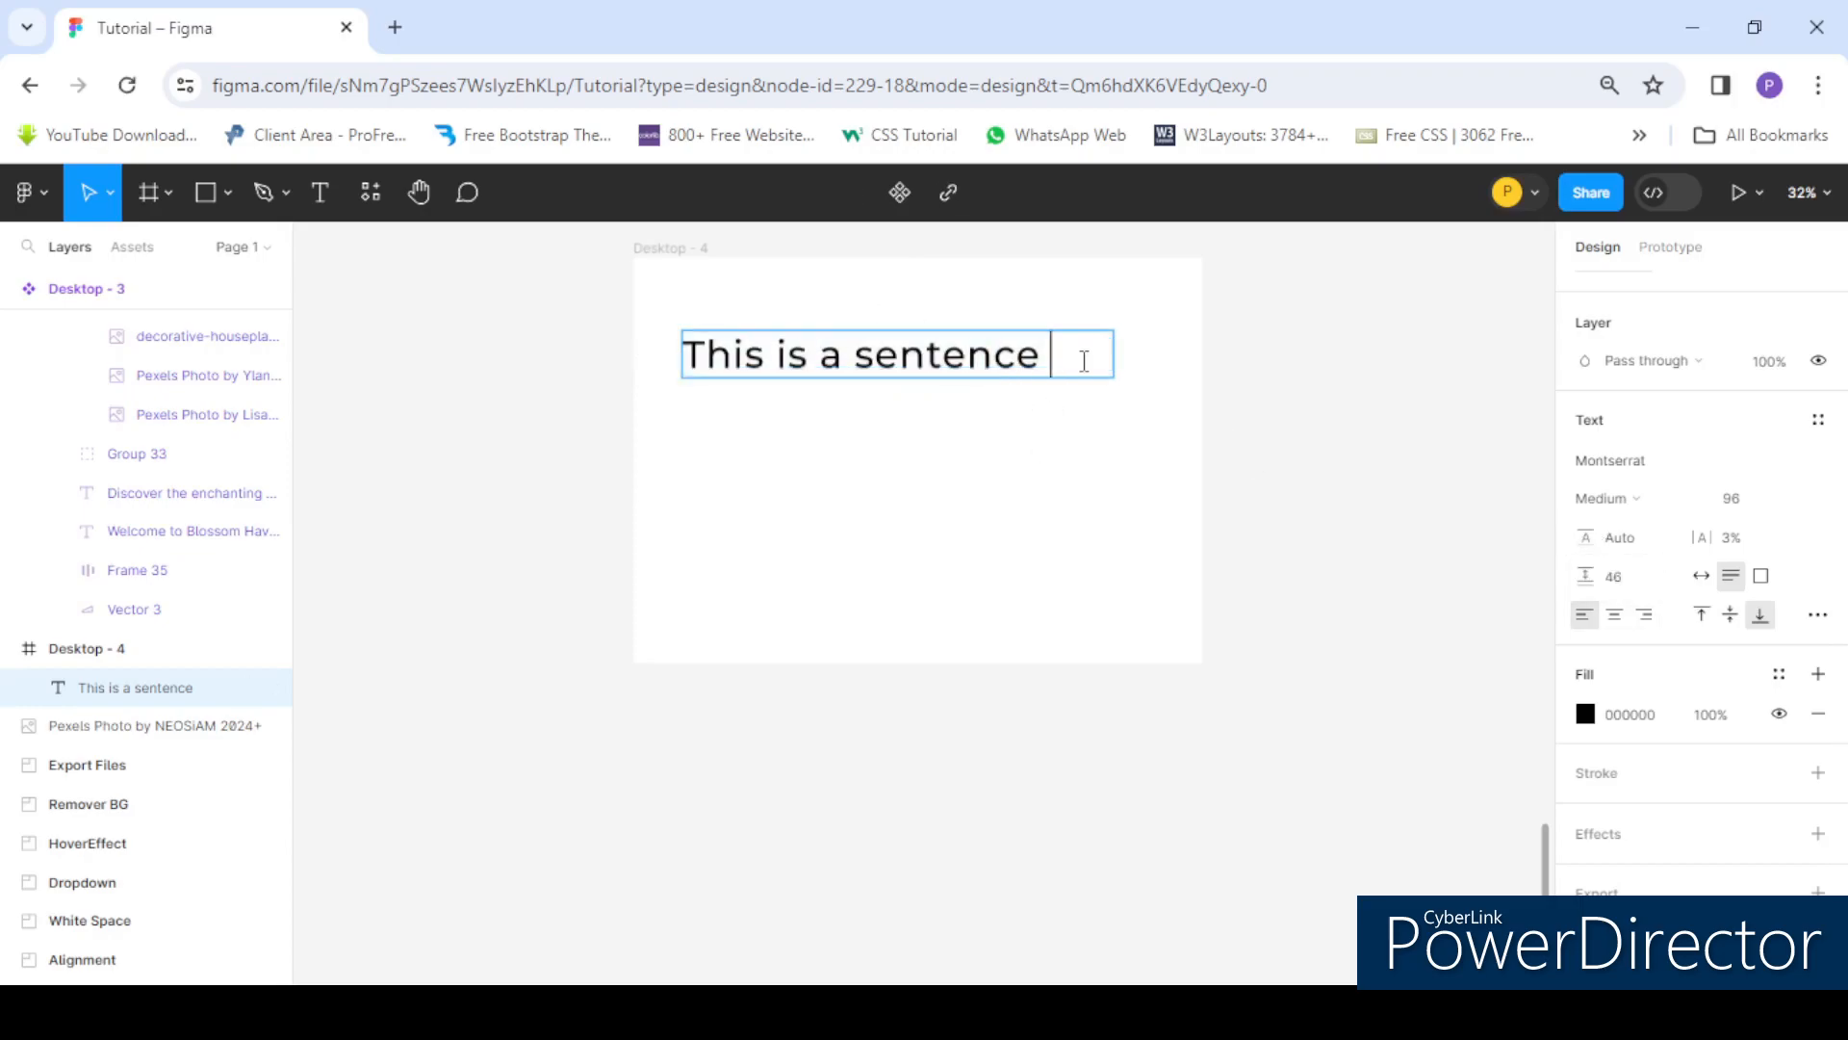
{"action": "left_click_drag", "start_coordinate": [1039, 361], "coordinate": [947, 361]}
{"action": "key", "text": "Escape"}
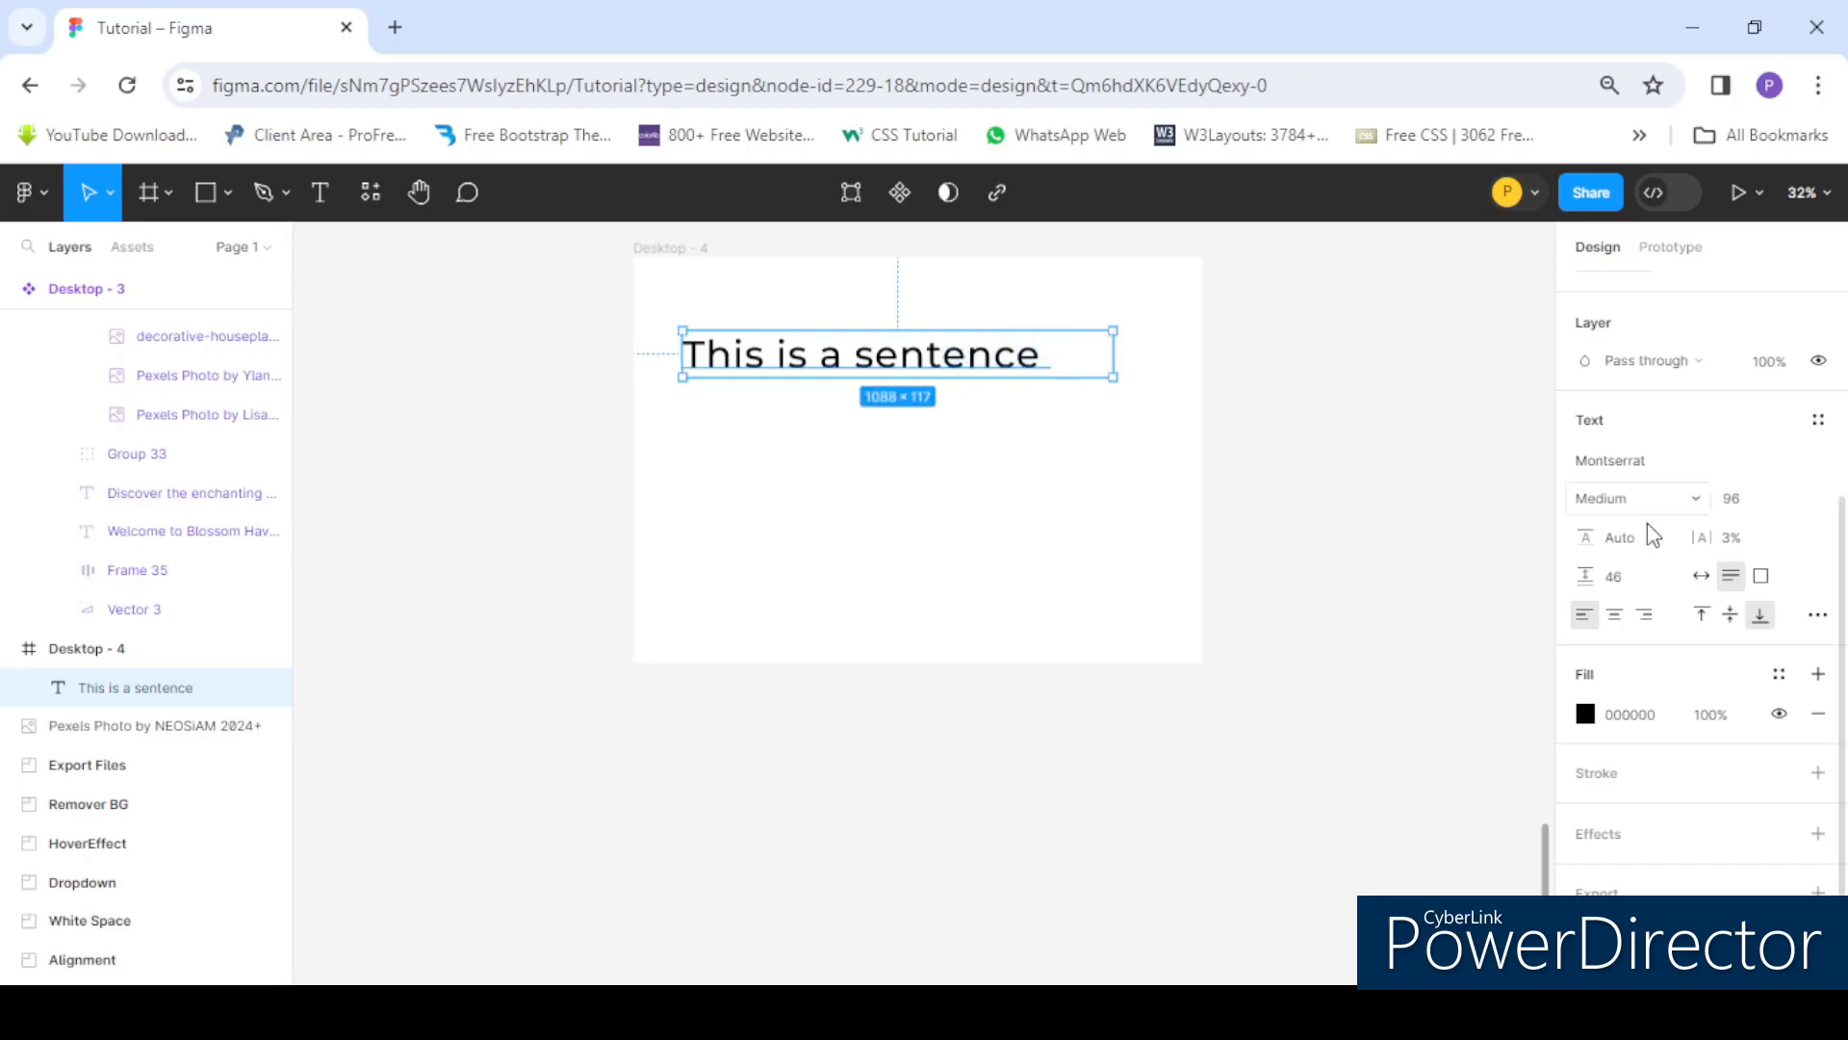
- Reduce the sentence's font size to 64
{"action": "left_click", "coordinate": [1780, 501]}
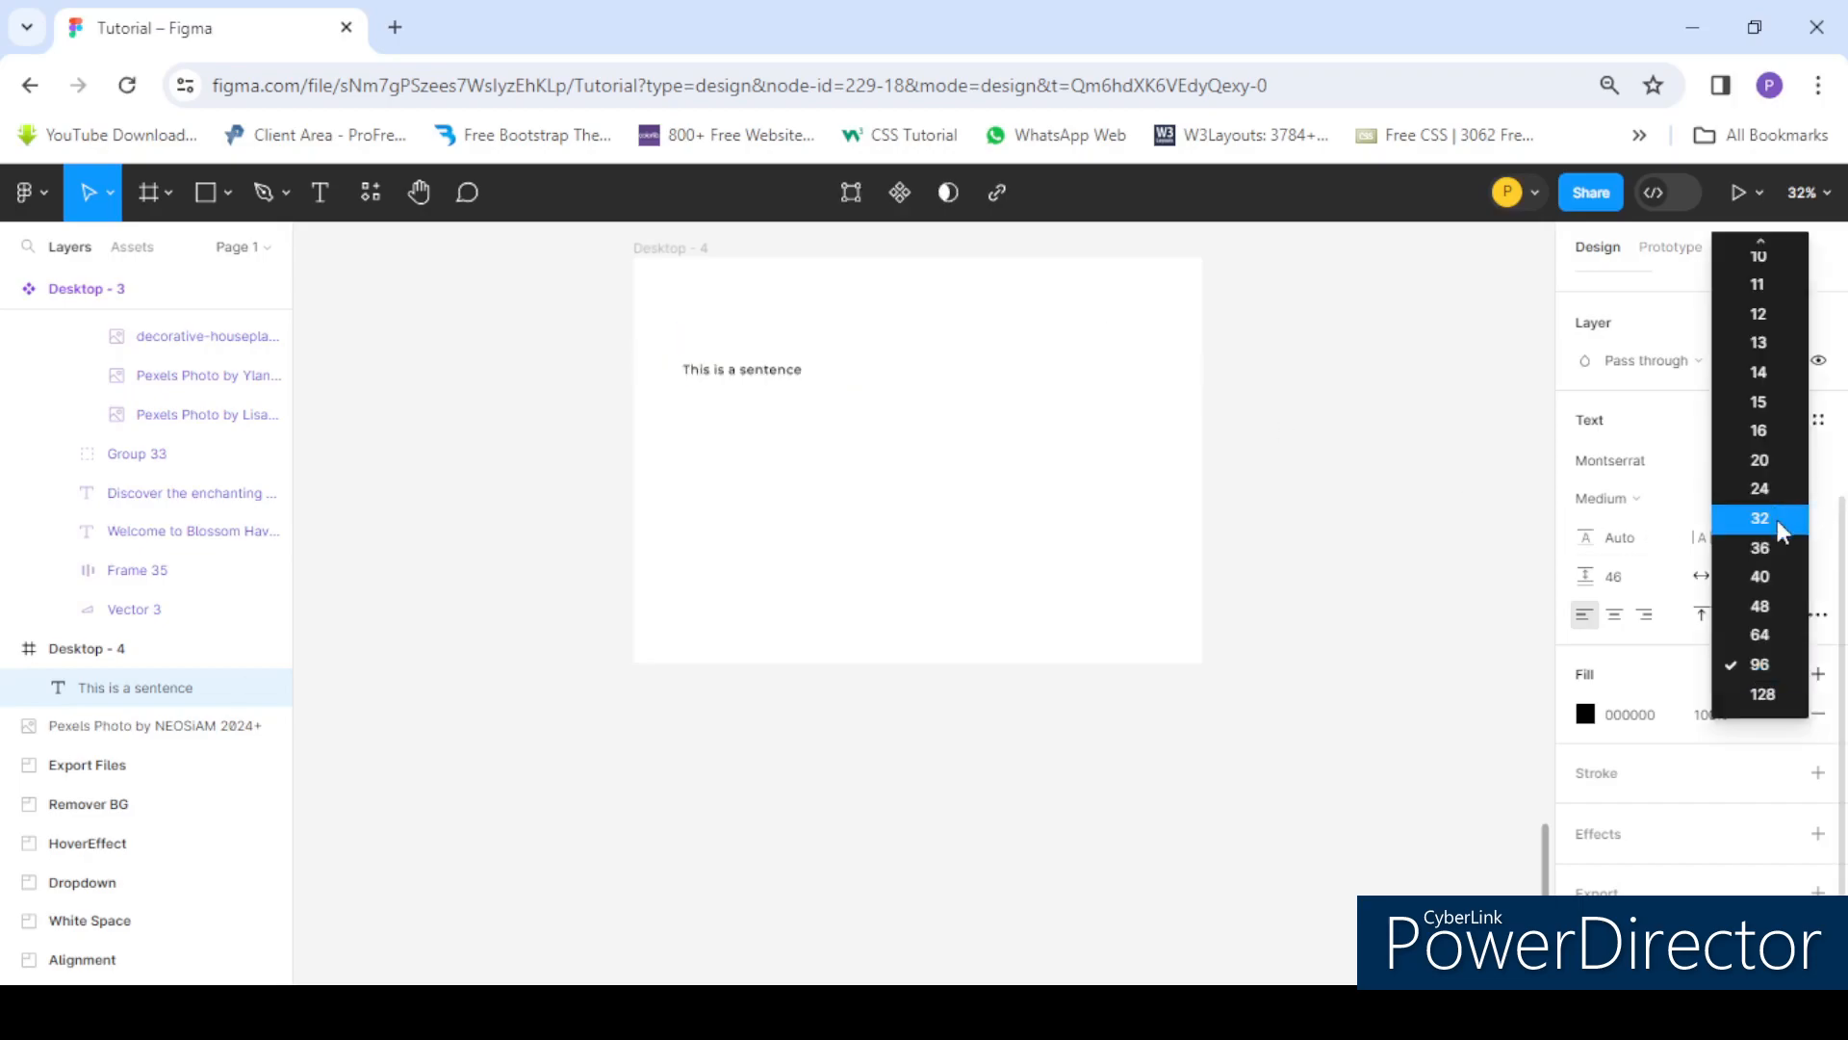
{"action": "left_click", "coordinate": [1773, 631]}
{"action": "double_click", "coordinate": [894, 363]}
{"action": "key", "text": "ctrl+c"}
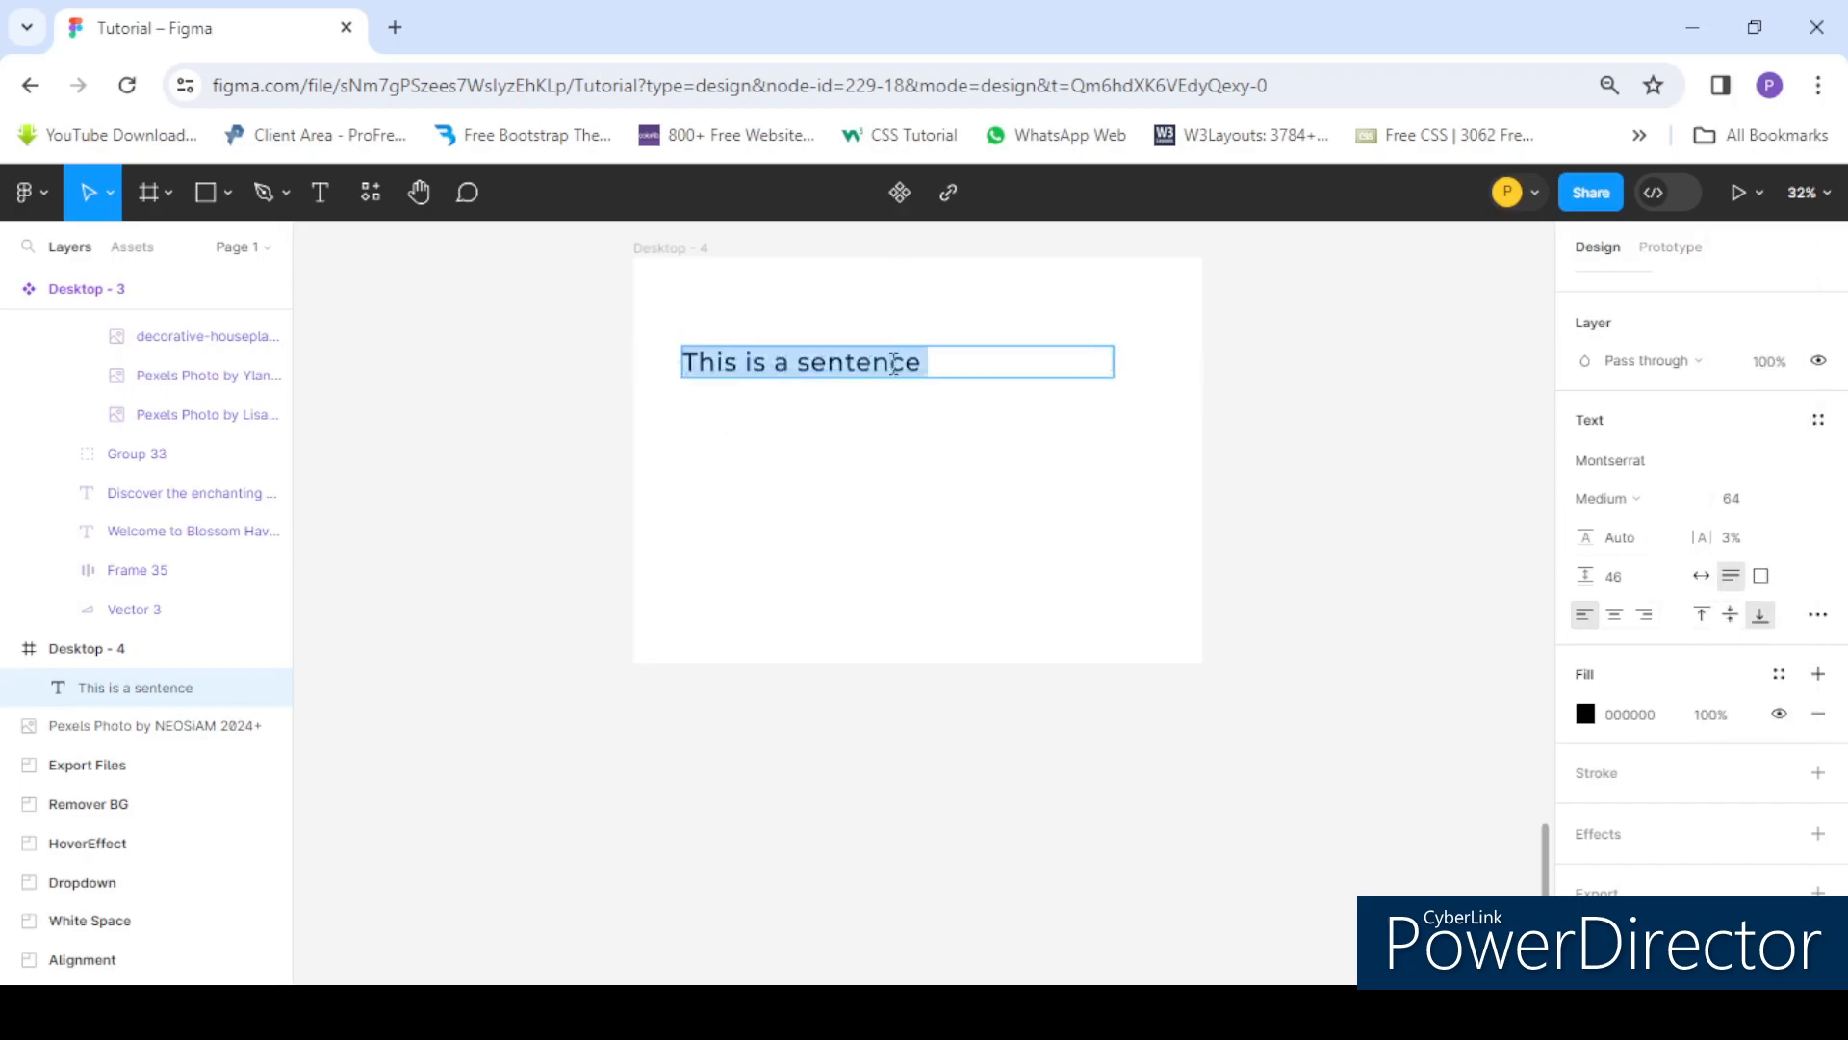
- Paste copies of the sentence at the end of the text so it wraps across three lines
{"action": "left_click", "coordinate": [945, 357]}
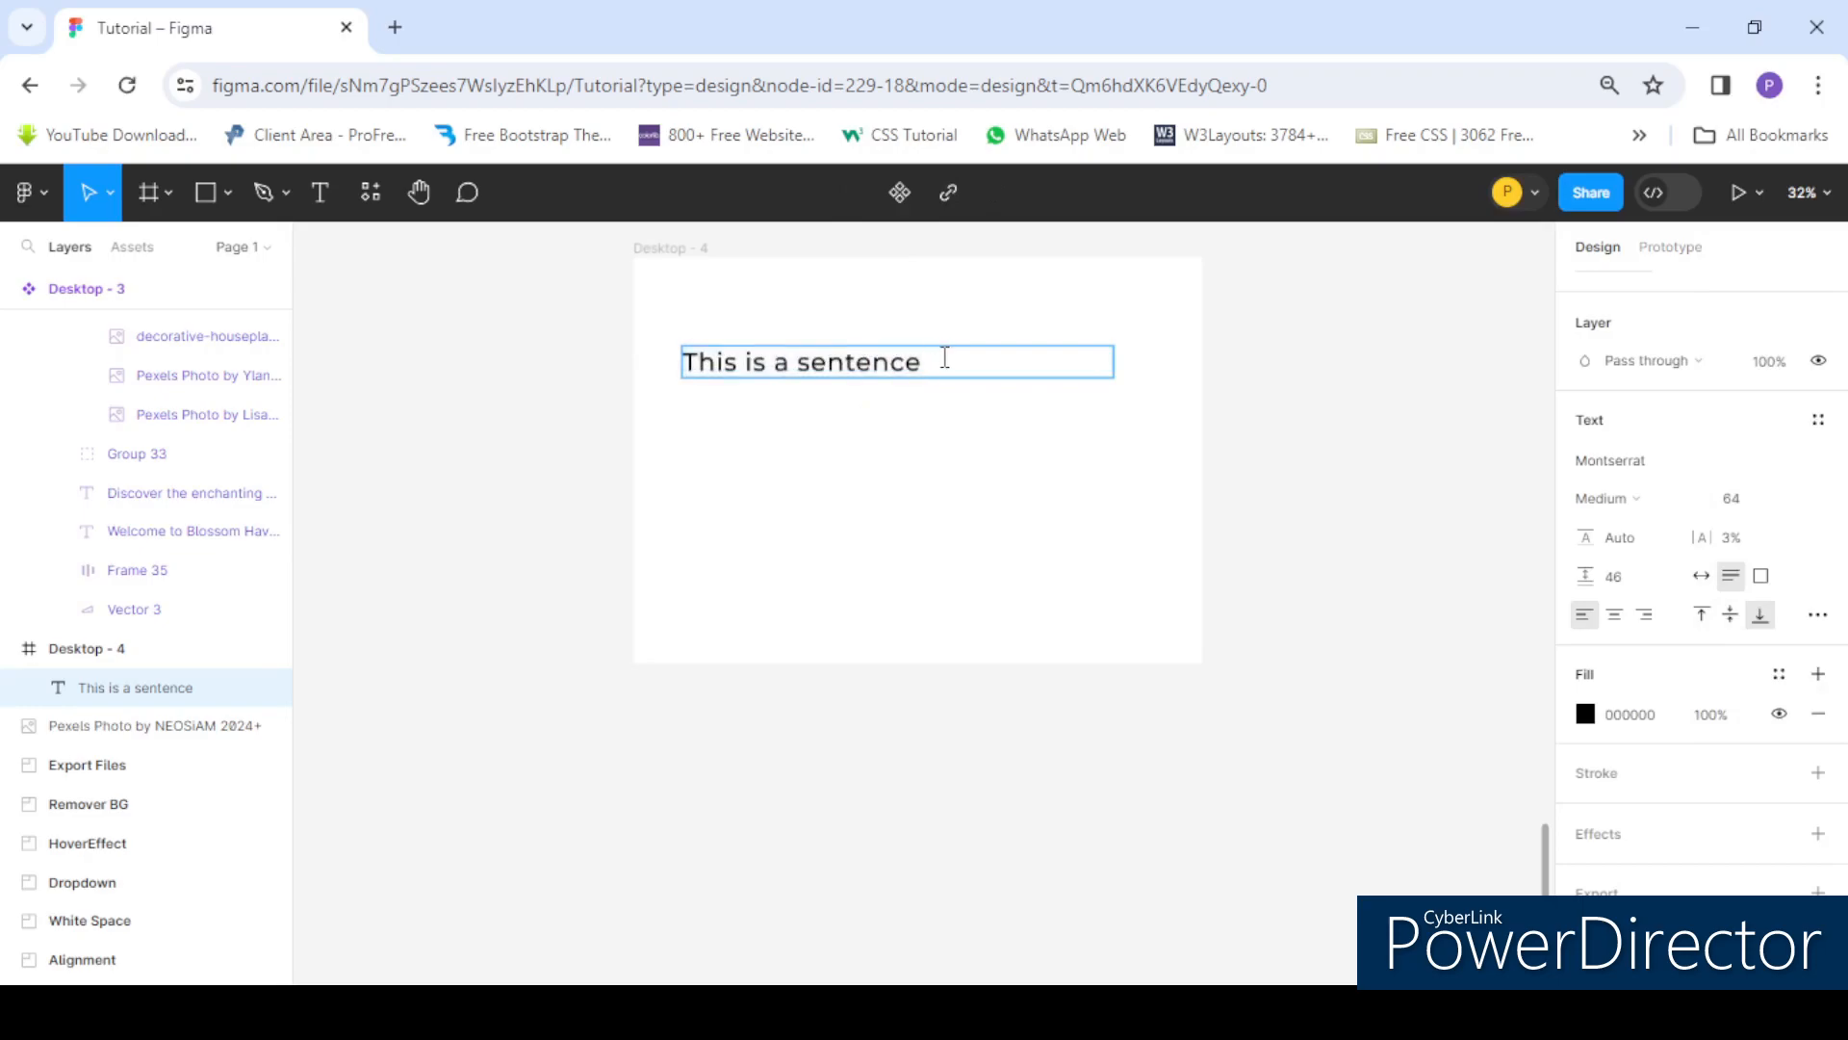
{"action": "key", "text": "ctrl+v"}
{"action": "key", "text": "ctrl+v"}
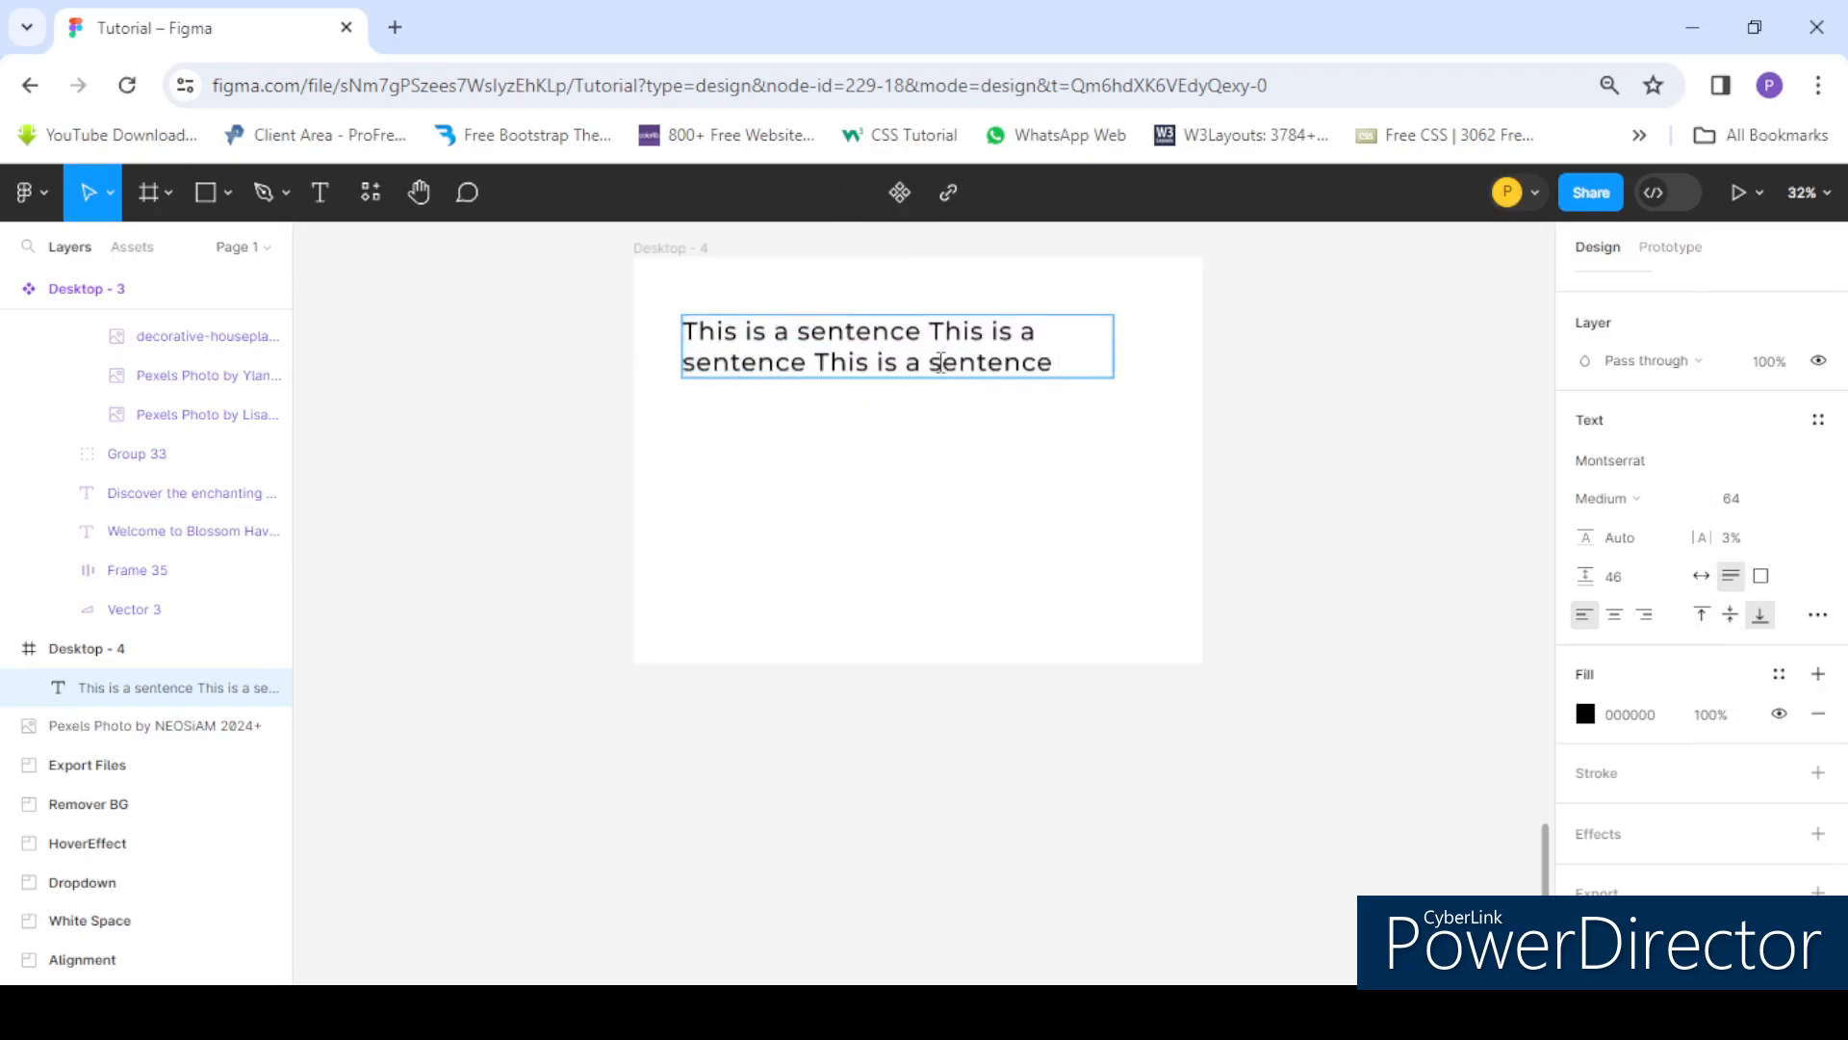
{"action": "key", "text": "ctrl+v"}
{"action": "key", "text": "Escape"}
- Move the text box lower in the frame and scrub the line height up to about 130%
{"action": "left_click_drag", "start_coordinate": [821, 338], "coordinate": [944, 430]}
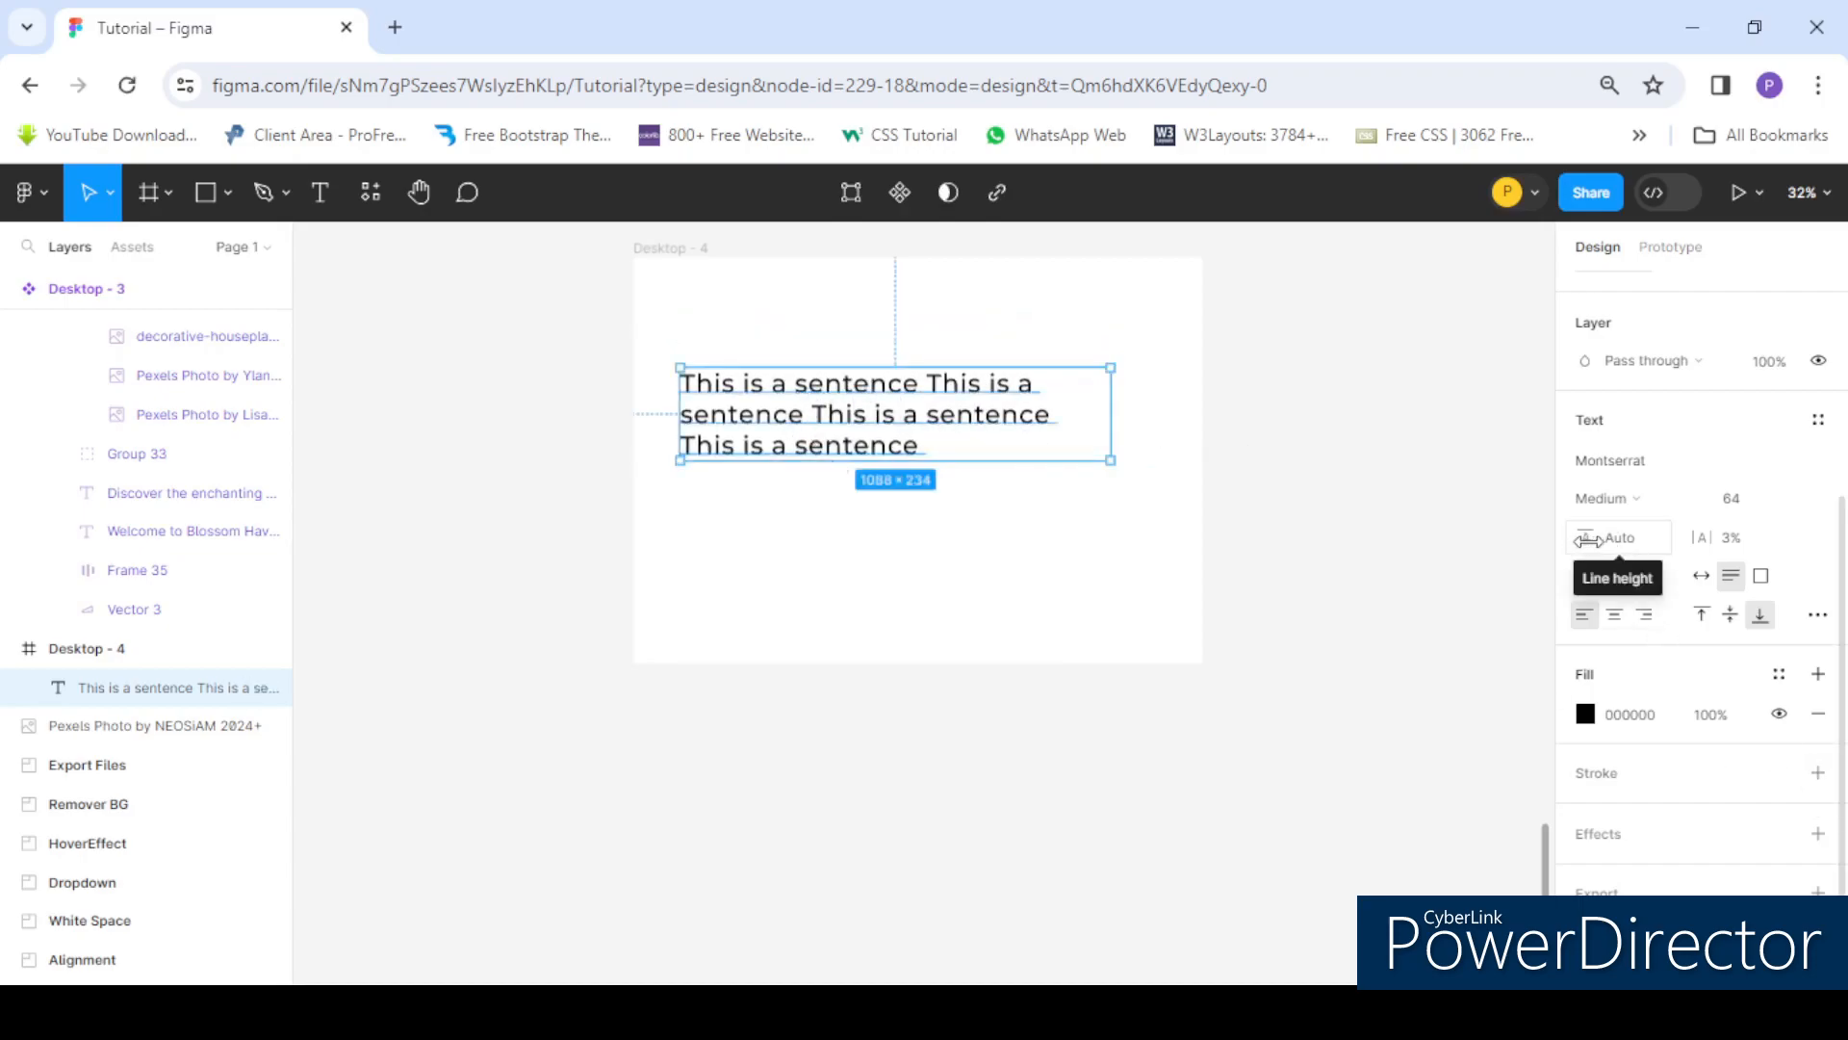
{"action": "left_click_drag", "start_coordinate": [1590, 540], "coordinate": [1622, 538]}
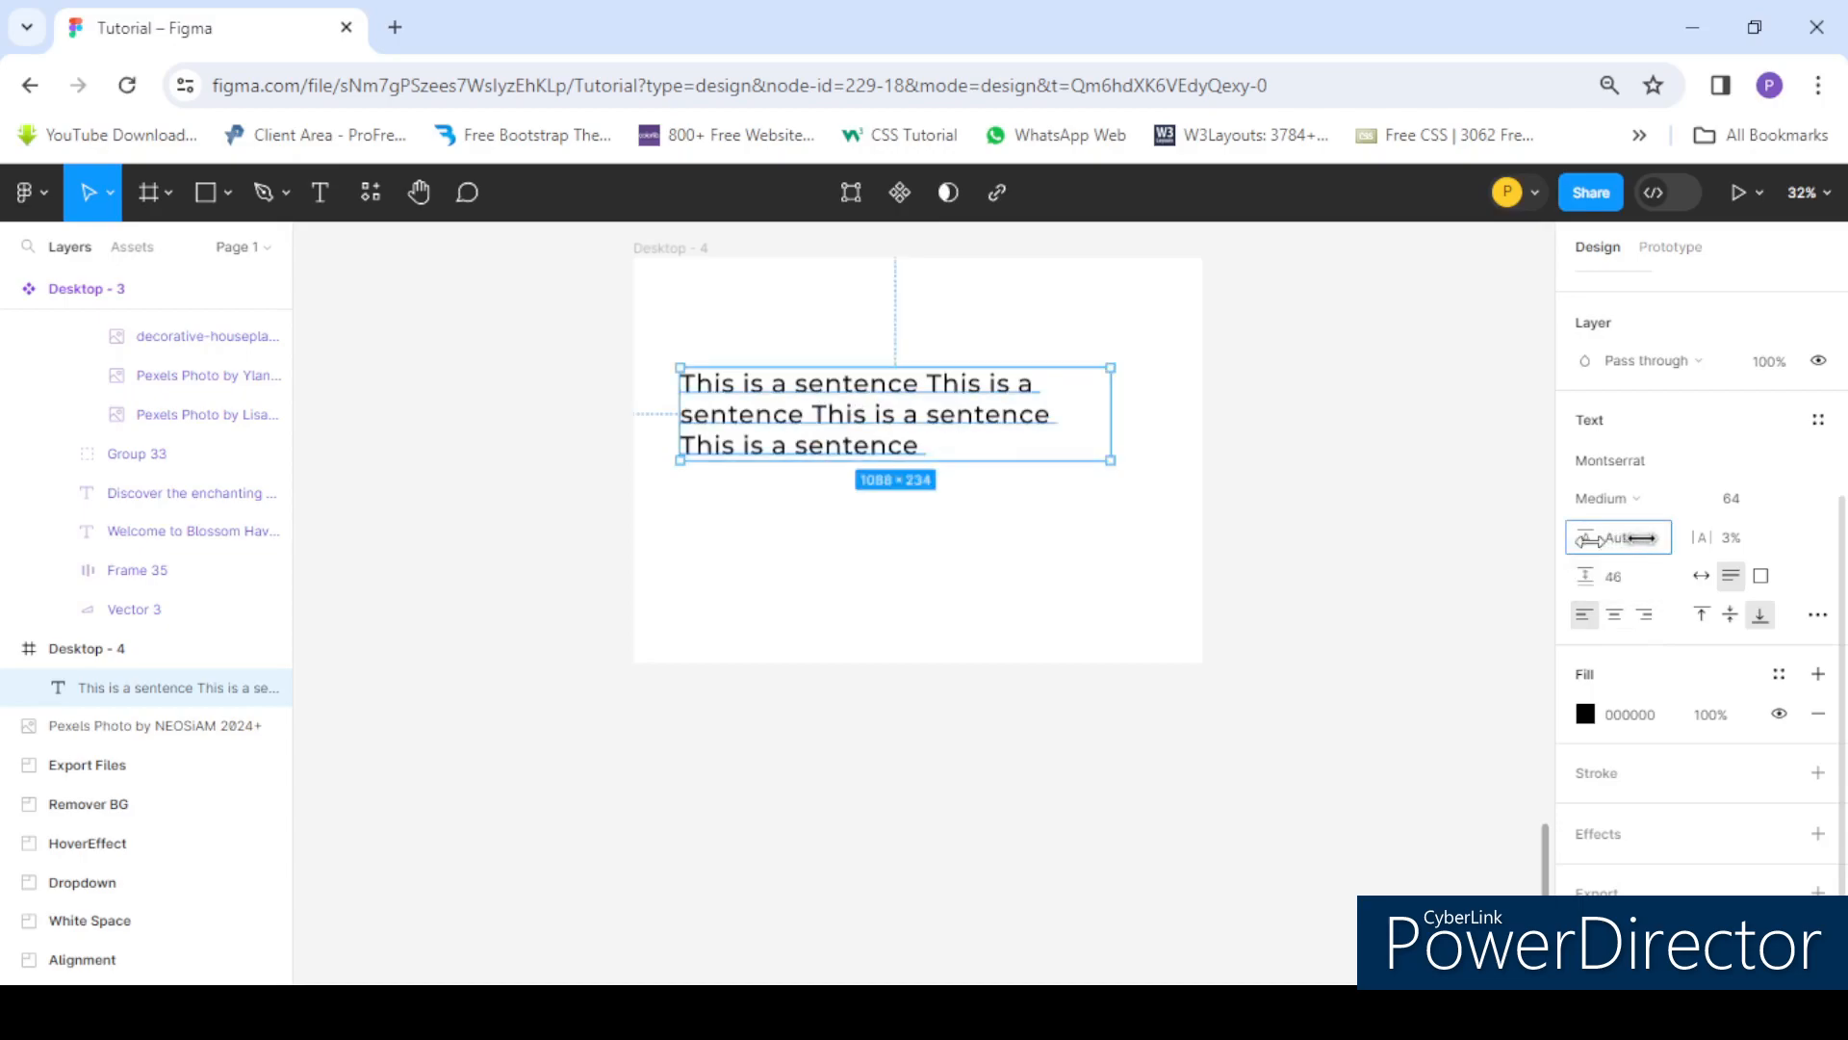
{"action": "left_click_drag", "start_coordinate": [1586, 537], "coordinate": [1791, 536]}
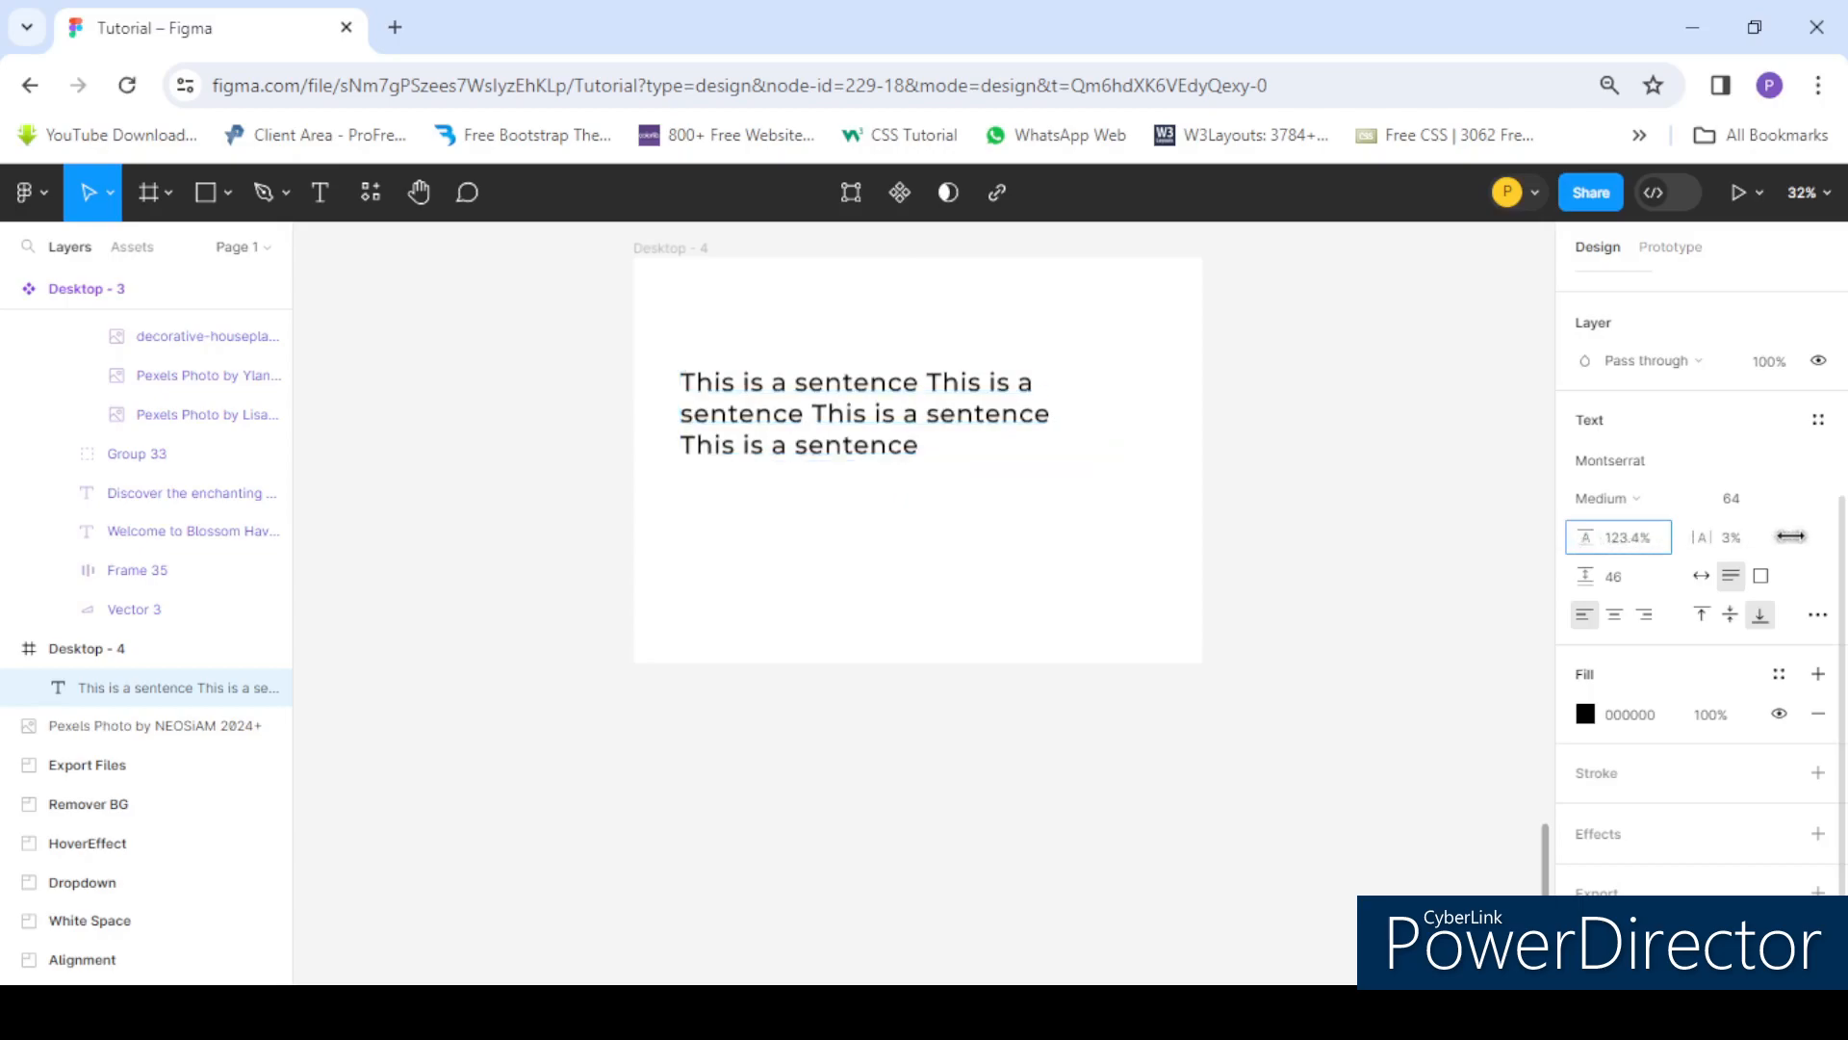
{"action": "left_click_drag", "start_coordinate": [1593, 537], "coordinate": [1439, 529]}
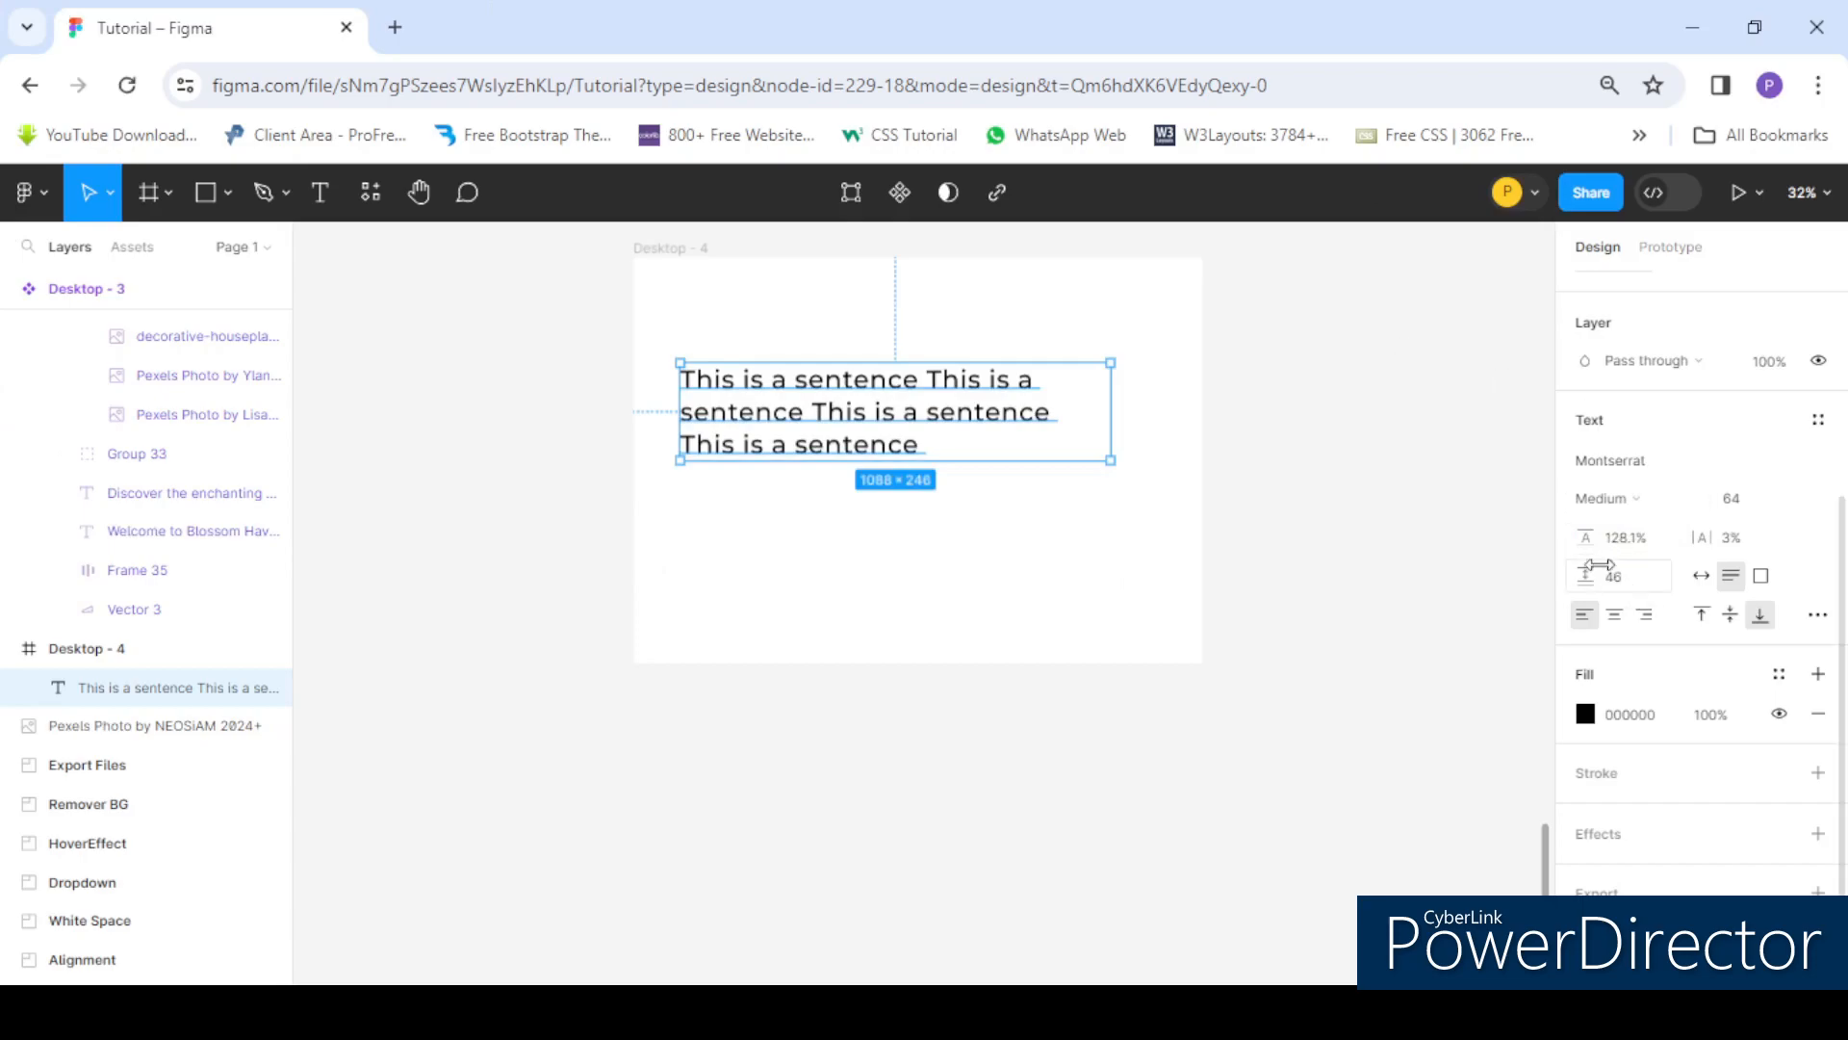
{"action": "left_click_drag", "start_coordinate": [1598, 537], "coordinate": [1800, 537]}
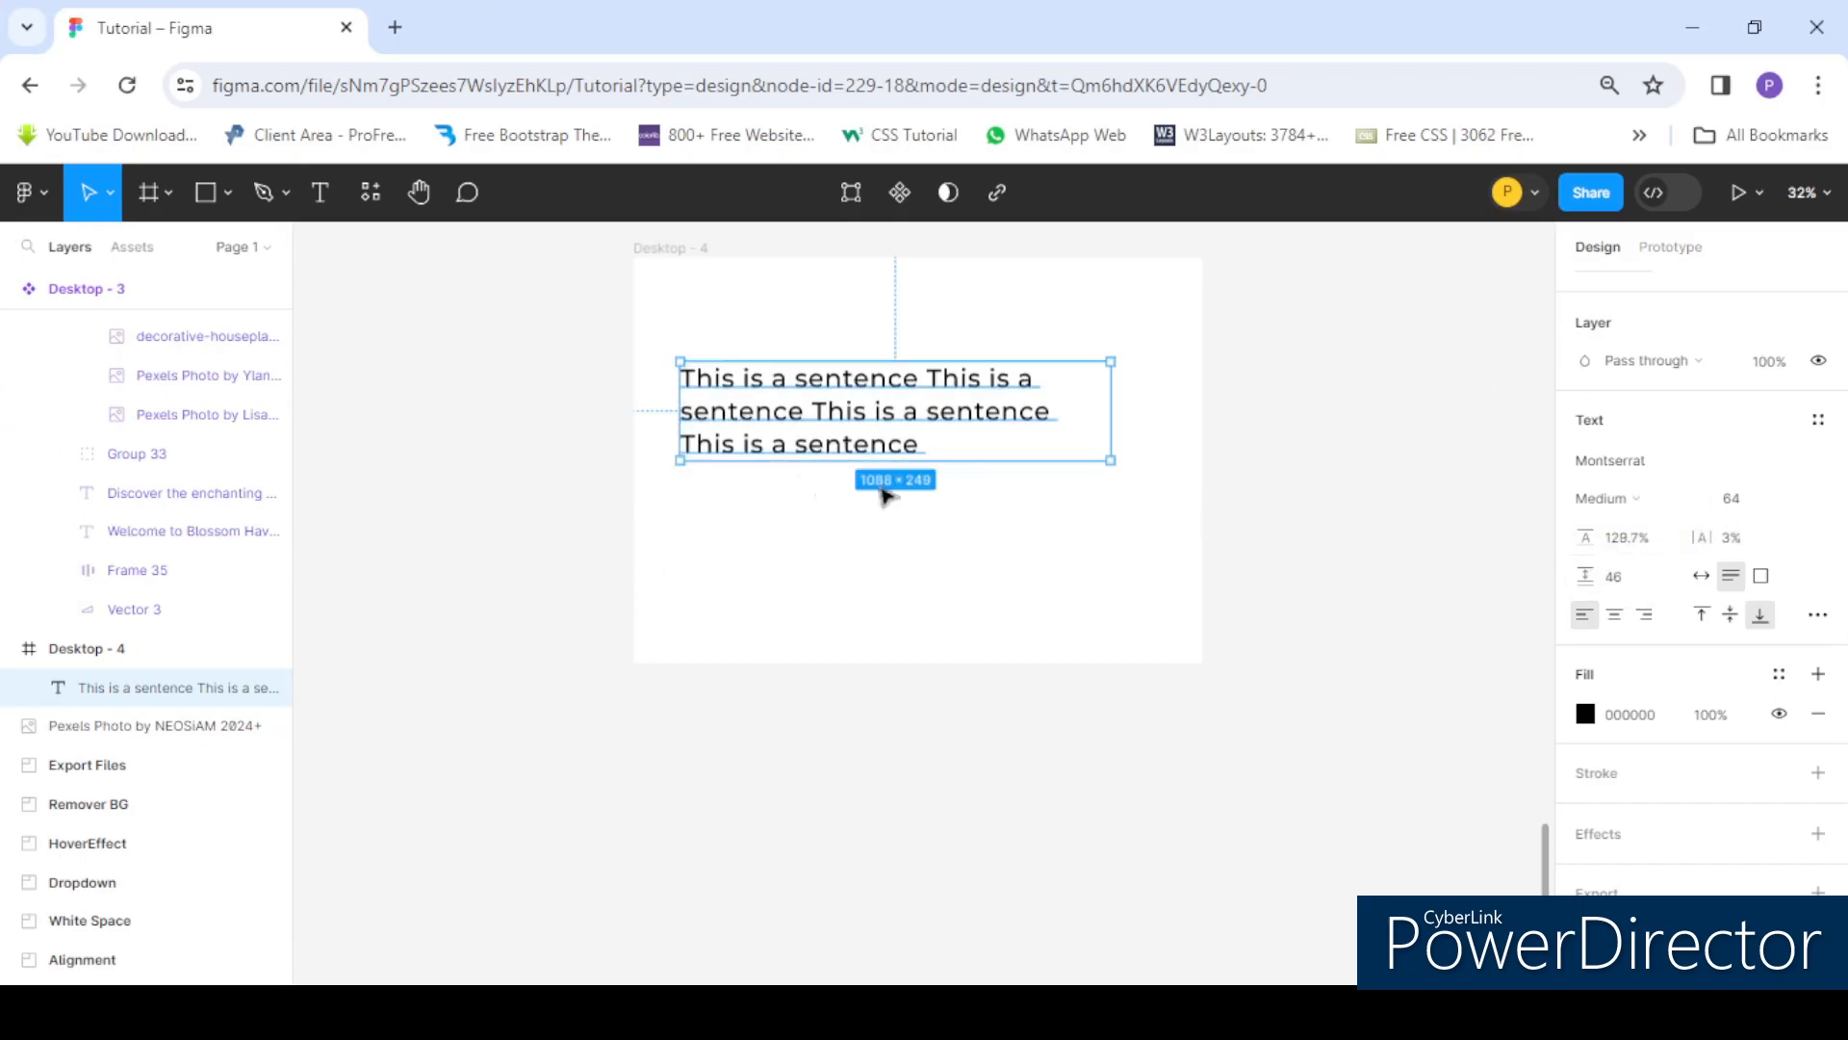
- Set the line height to 15
{"action": "scroll", "coordinate": [794, 409], "scroll_direction": "up", "scroll_amount": 2}
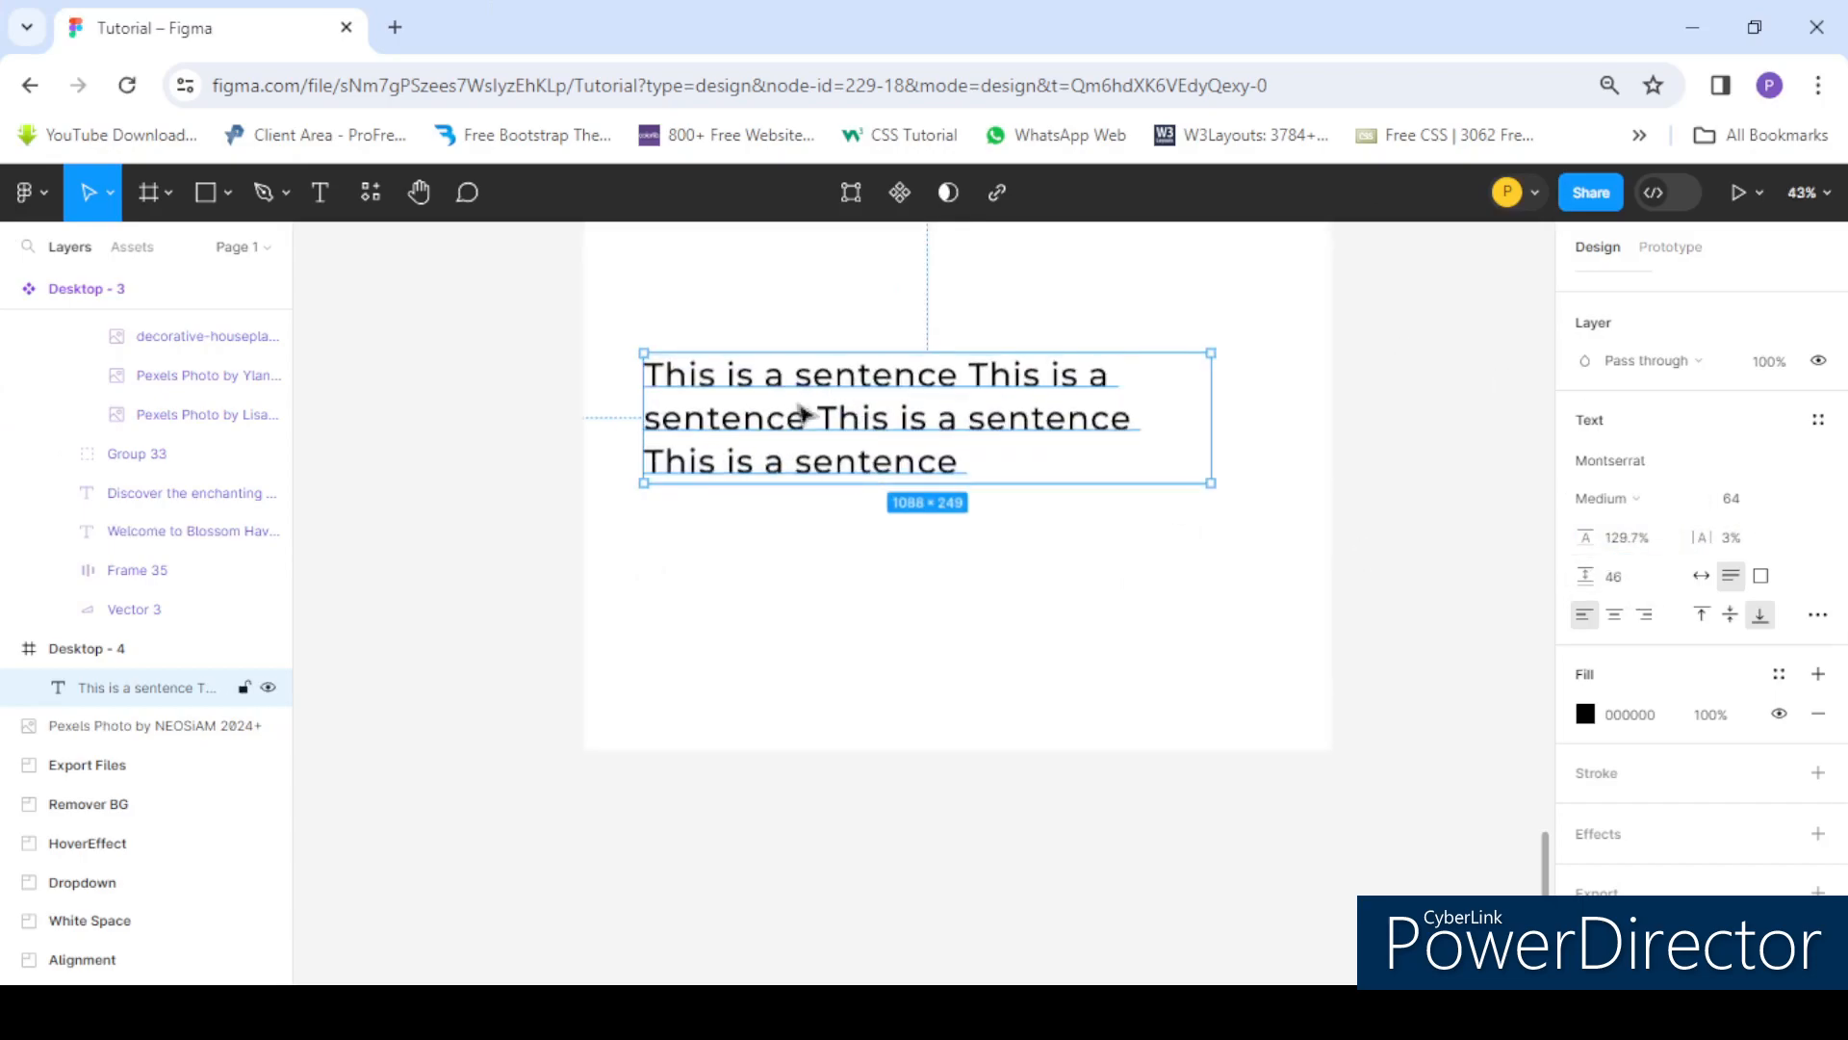
{"action": "scroll", "coordinate": [1229, 466], "scroll_direction": "right", "scroll_amount": 2}
{"action": "left_click", "coordinate": [1626, 537]}
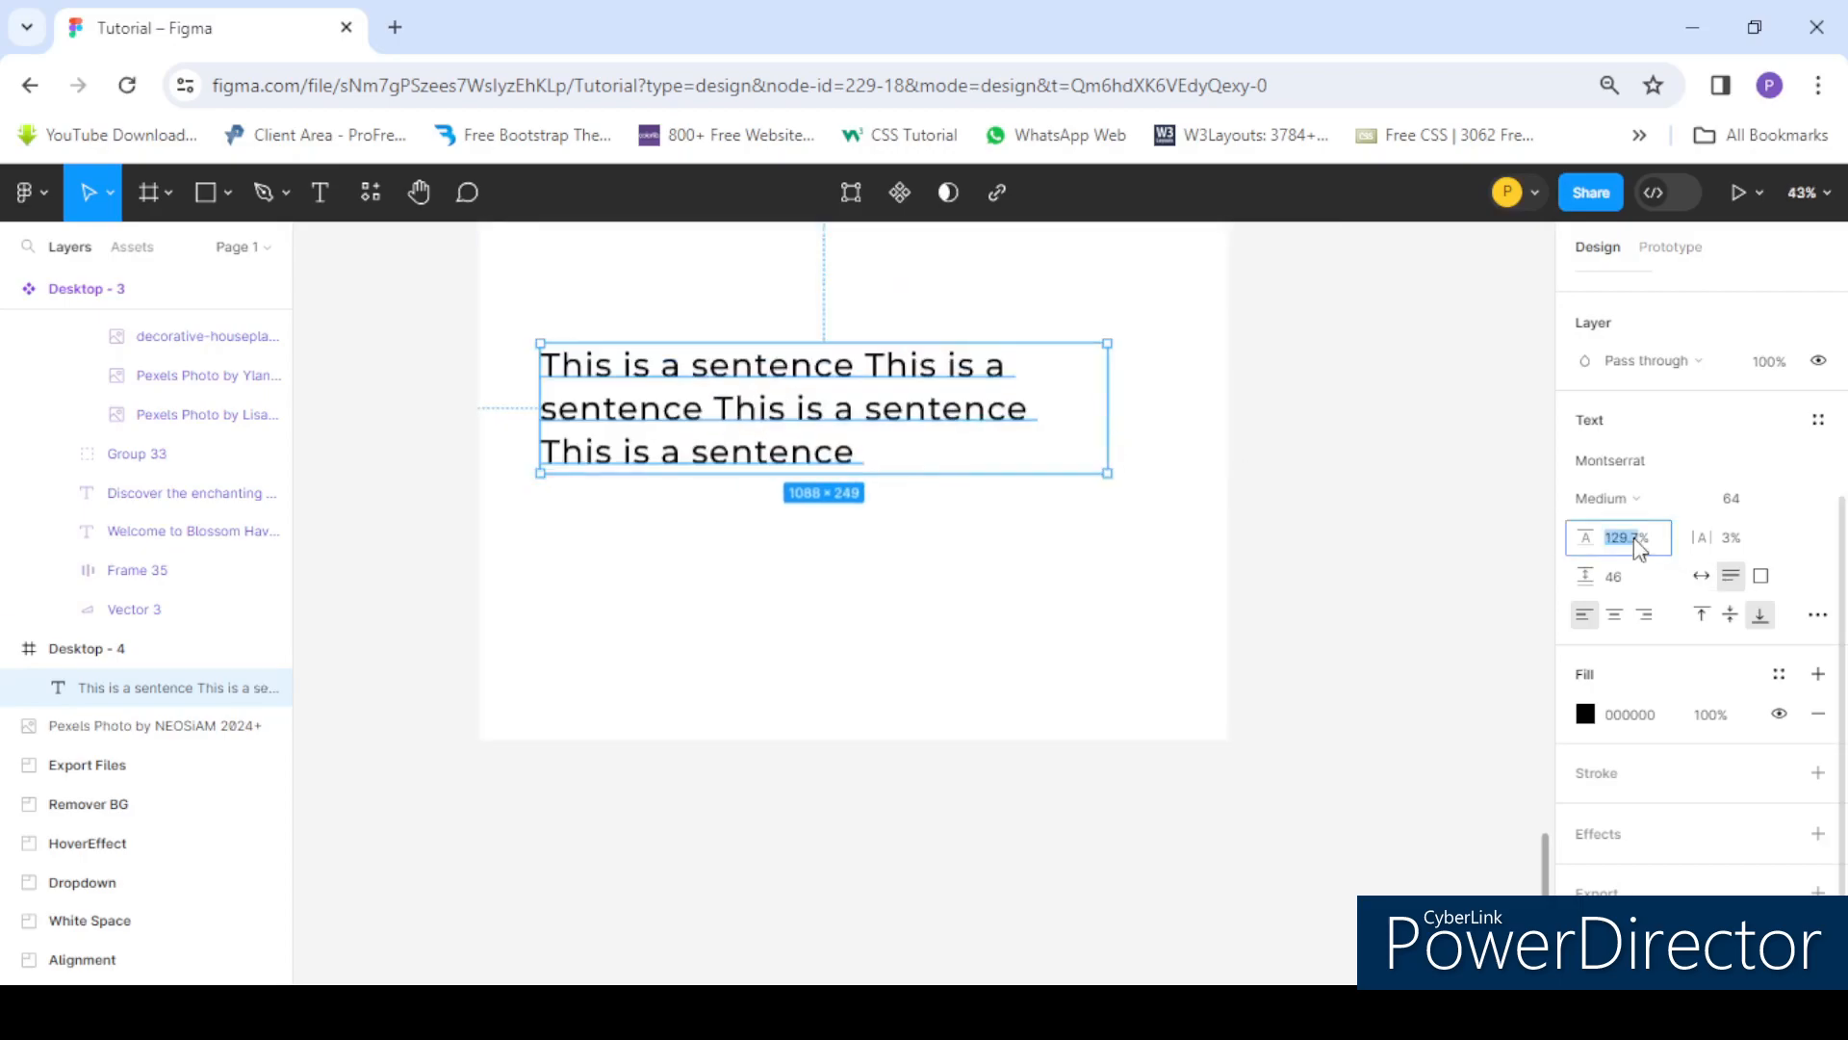
{"action": "type", "text": "150"}
{"action": "key", "text": "Return"}
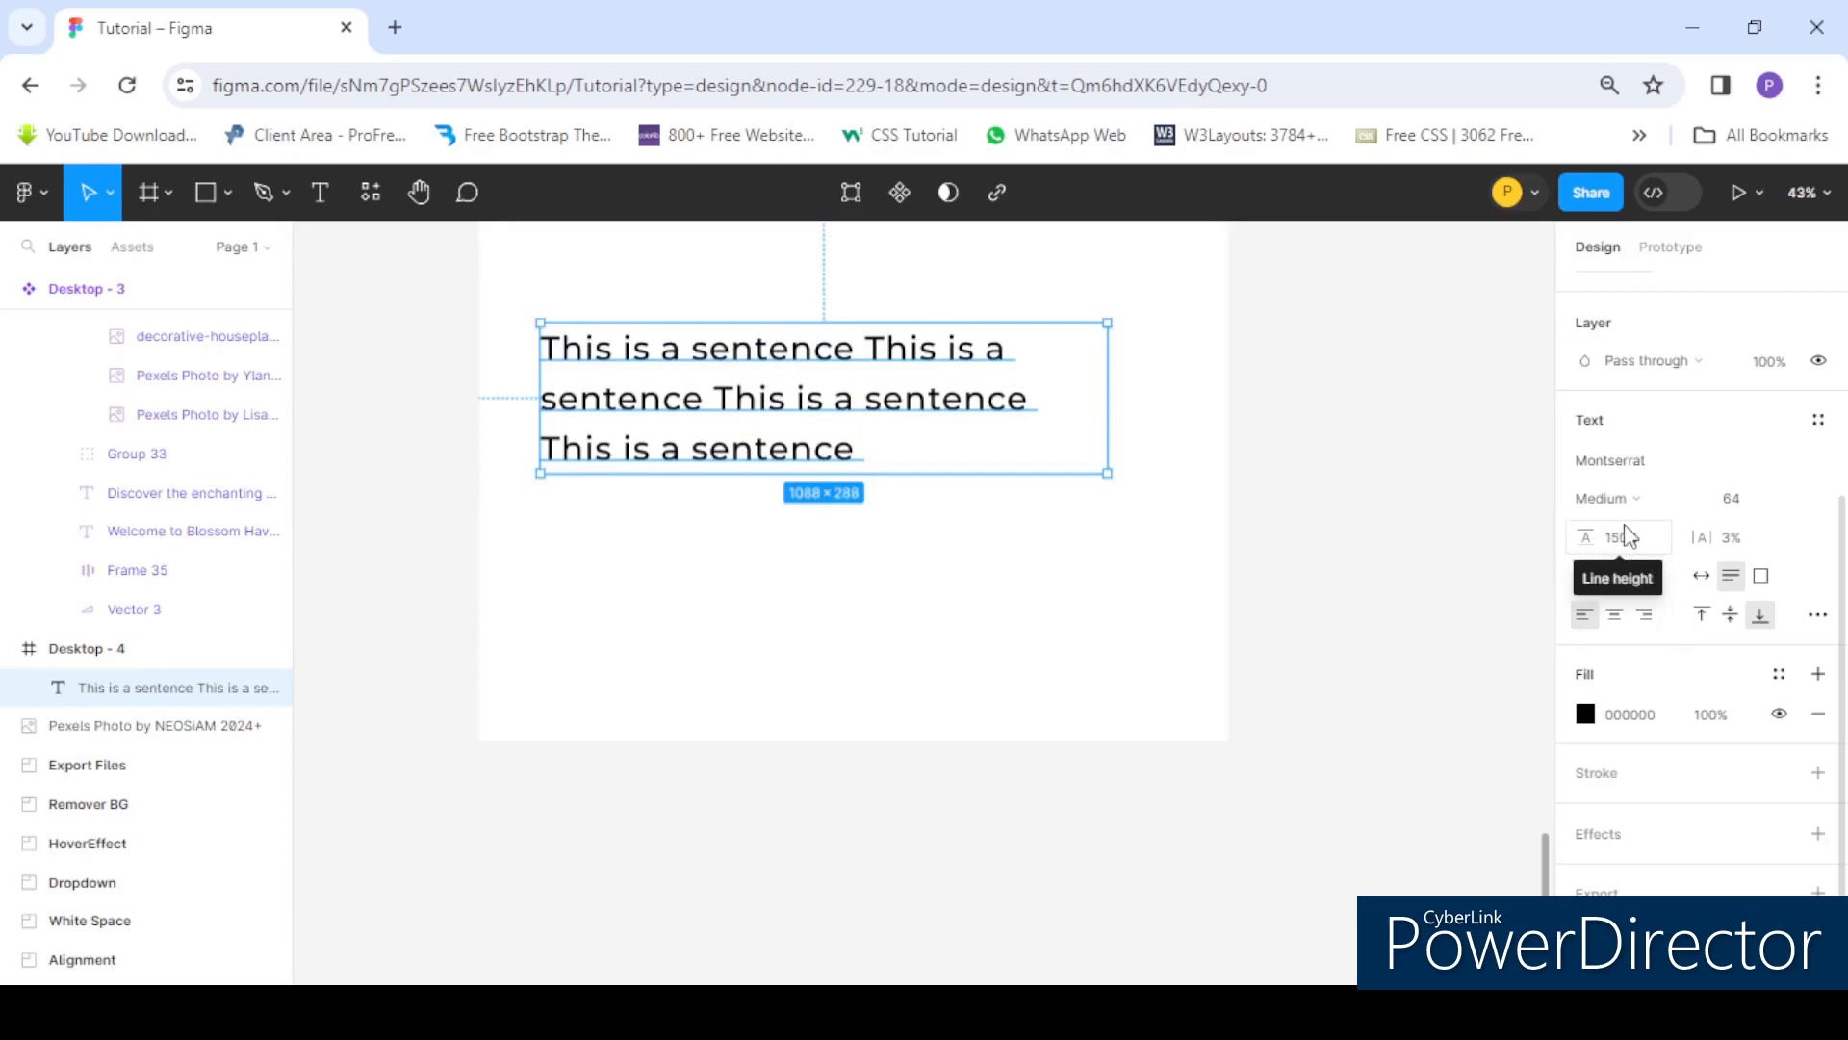
- Set the line height to 200%
{"action": "left_click", "coordinate": [1636, 544]}
{"action": "type", "text": "200"}
{"action": "key", "text": "Return"}
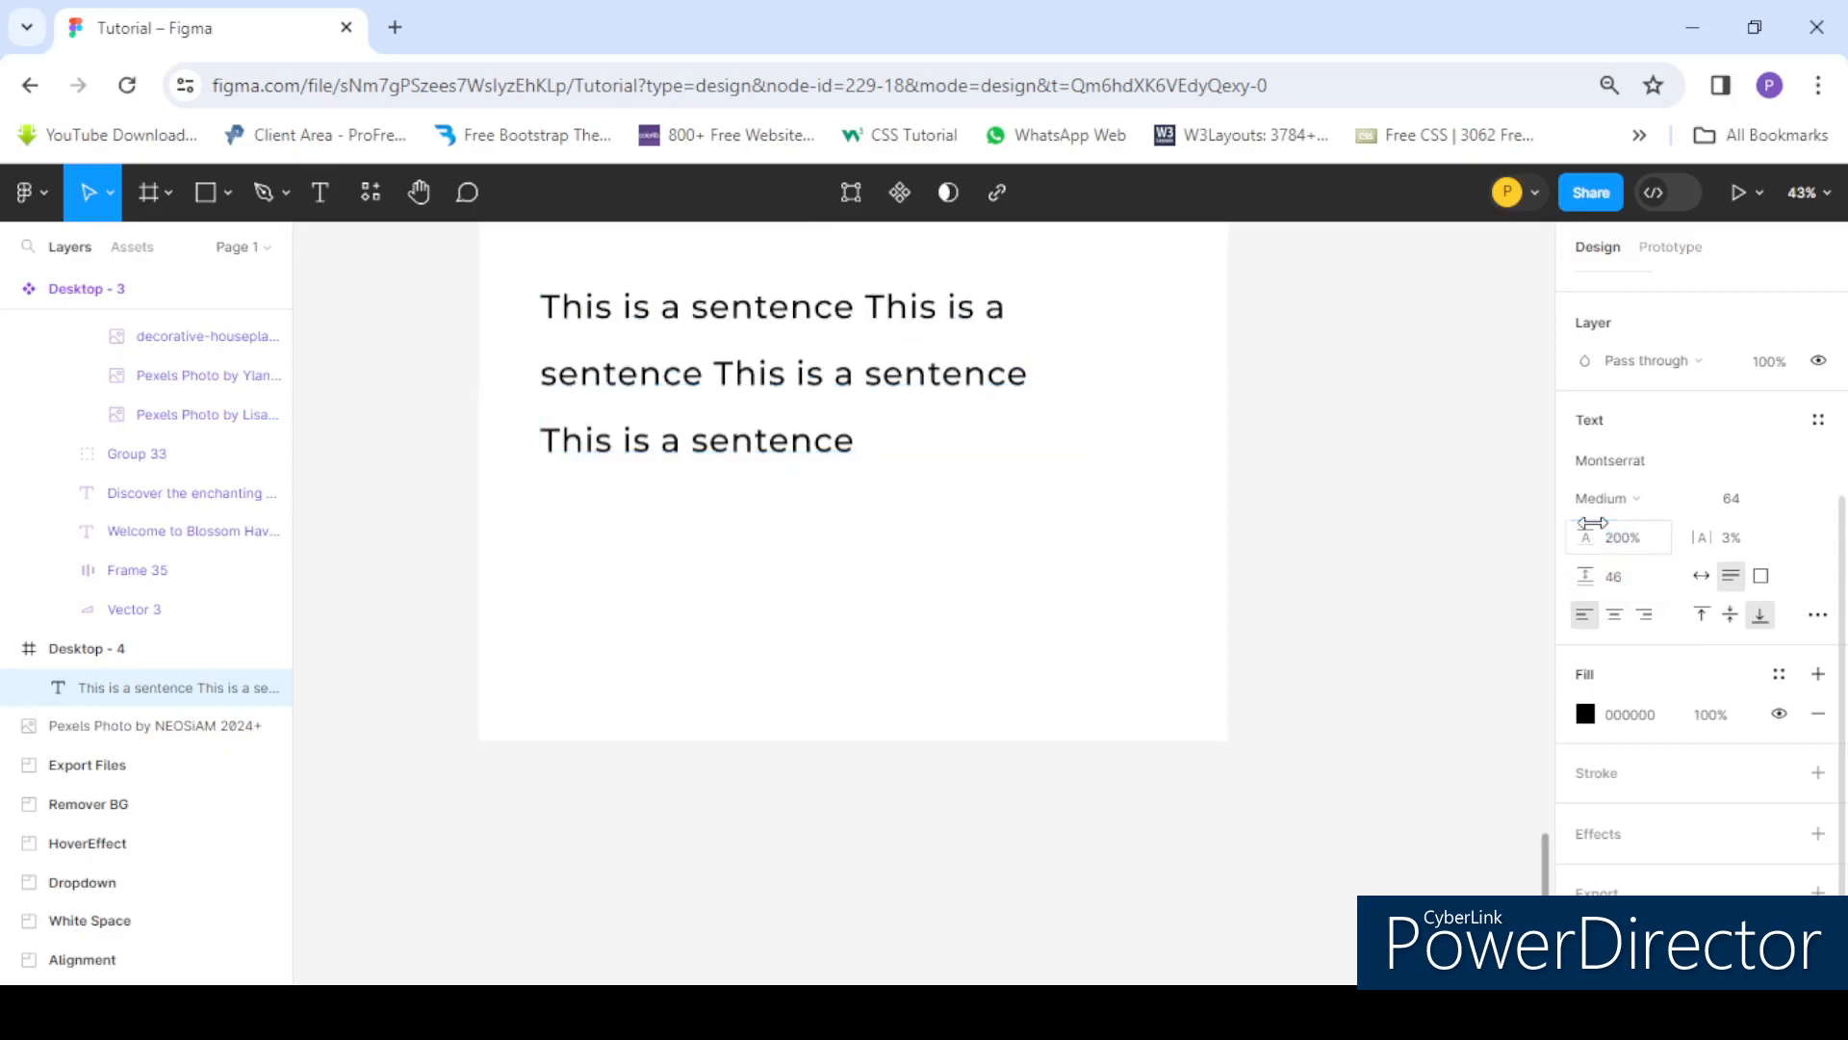
- Reposition the text box and set the line height to 150%
{"action": "left_click_drag", "start_coordinate": [702, 372], "coordinate": [742, 487]}
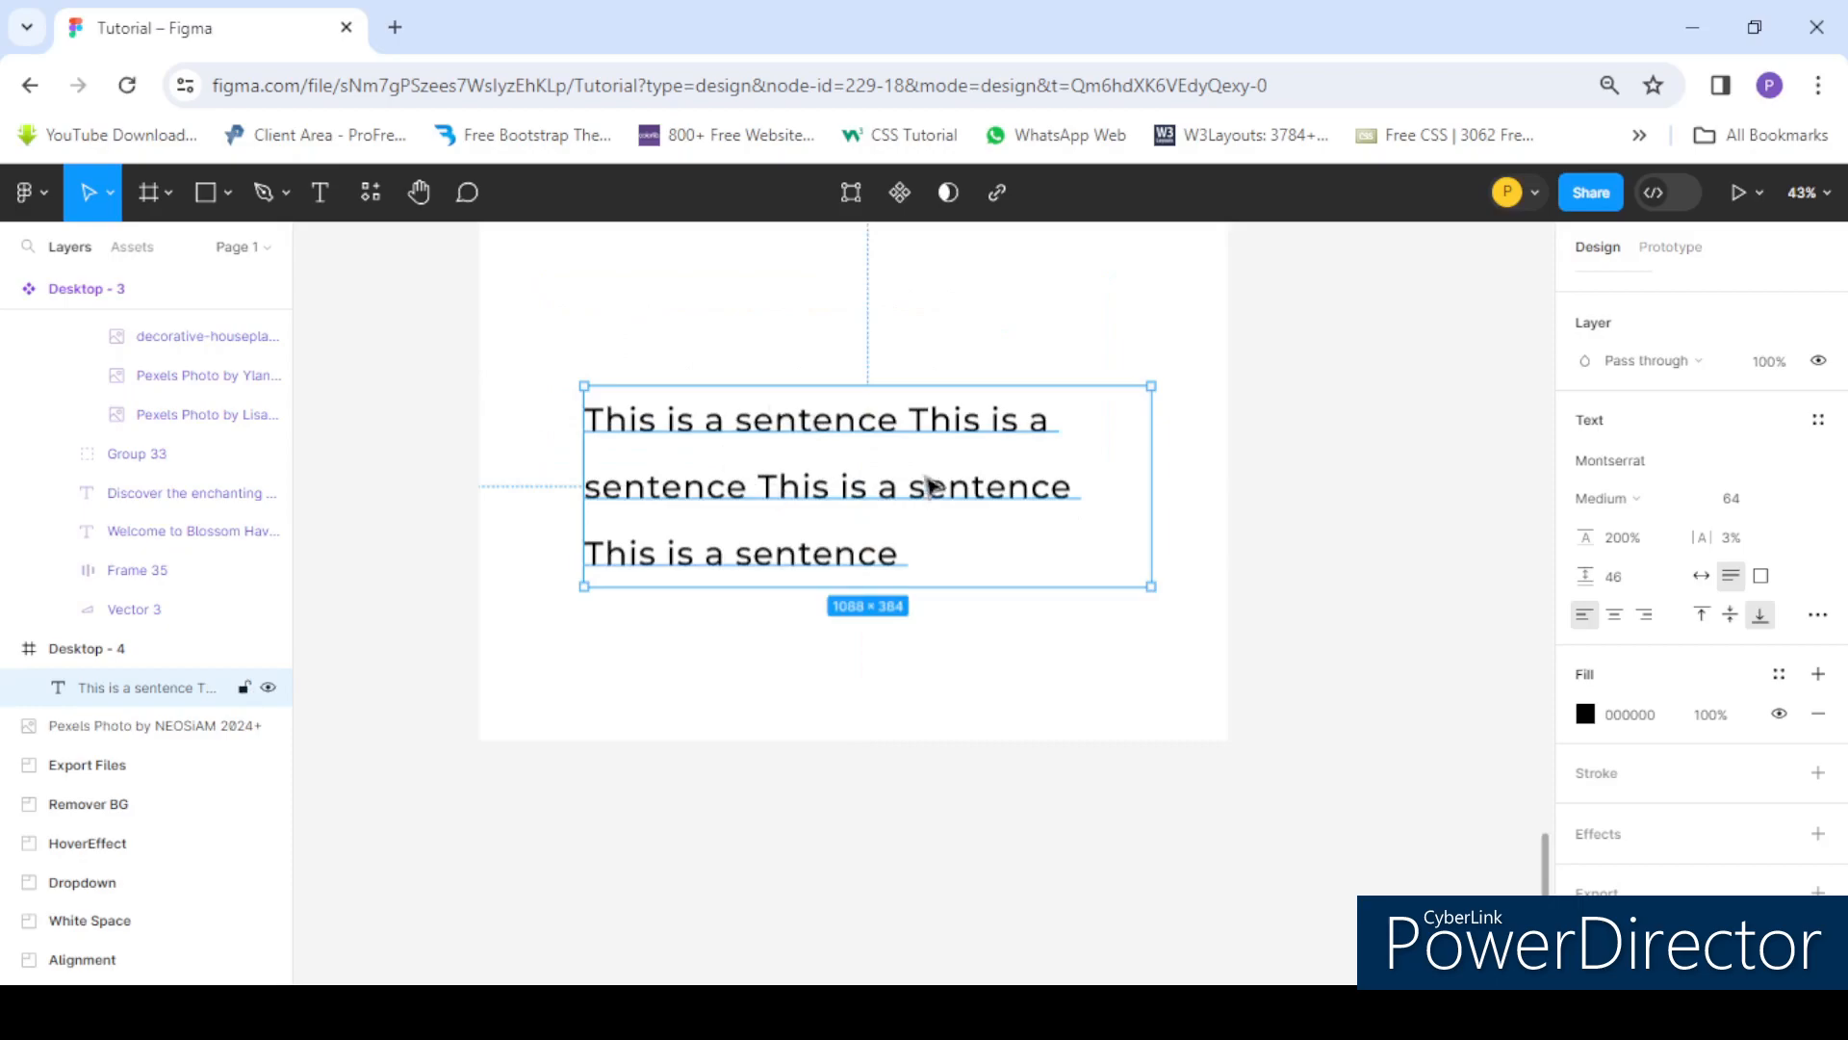
{"action": "left_click", "coordinate": [1659, 546]}
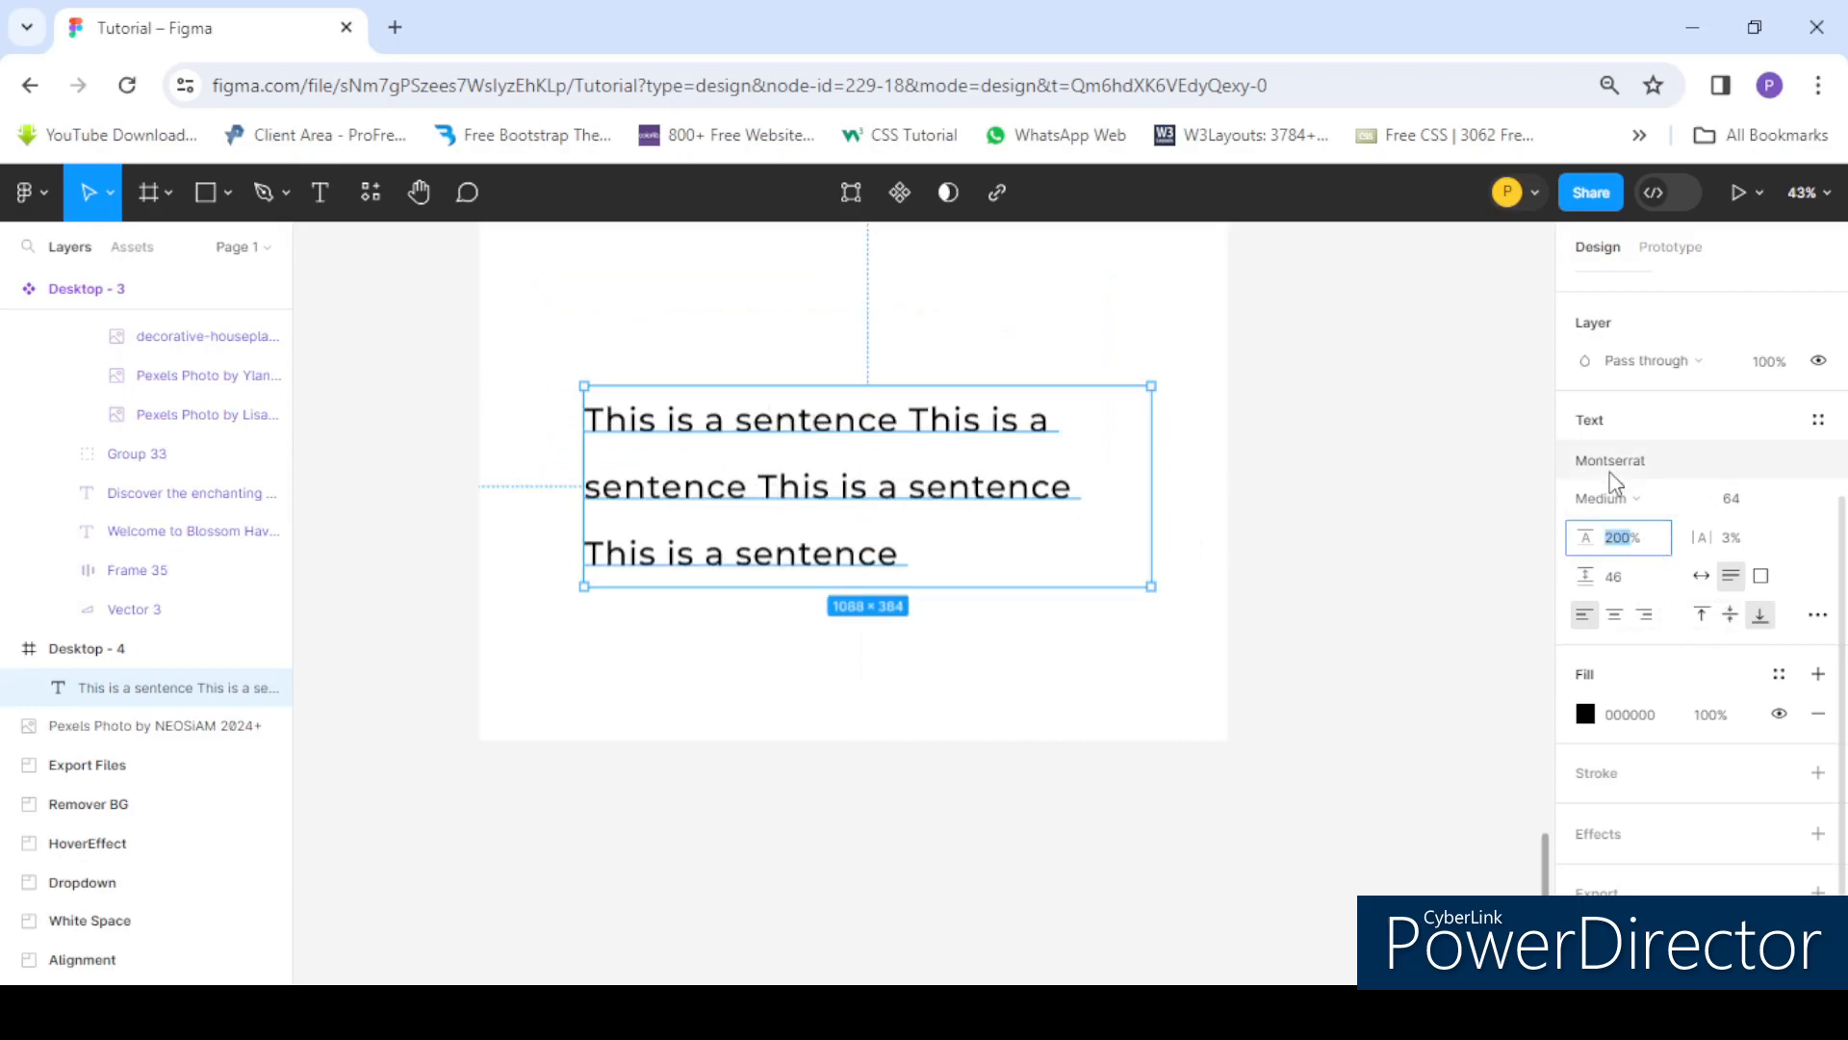
{"action": "type", "text": "150"}
{"action": "key", "text": "Return"}
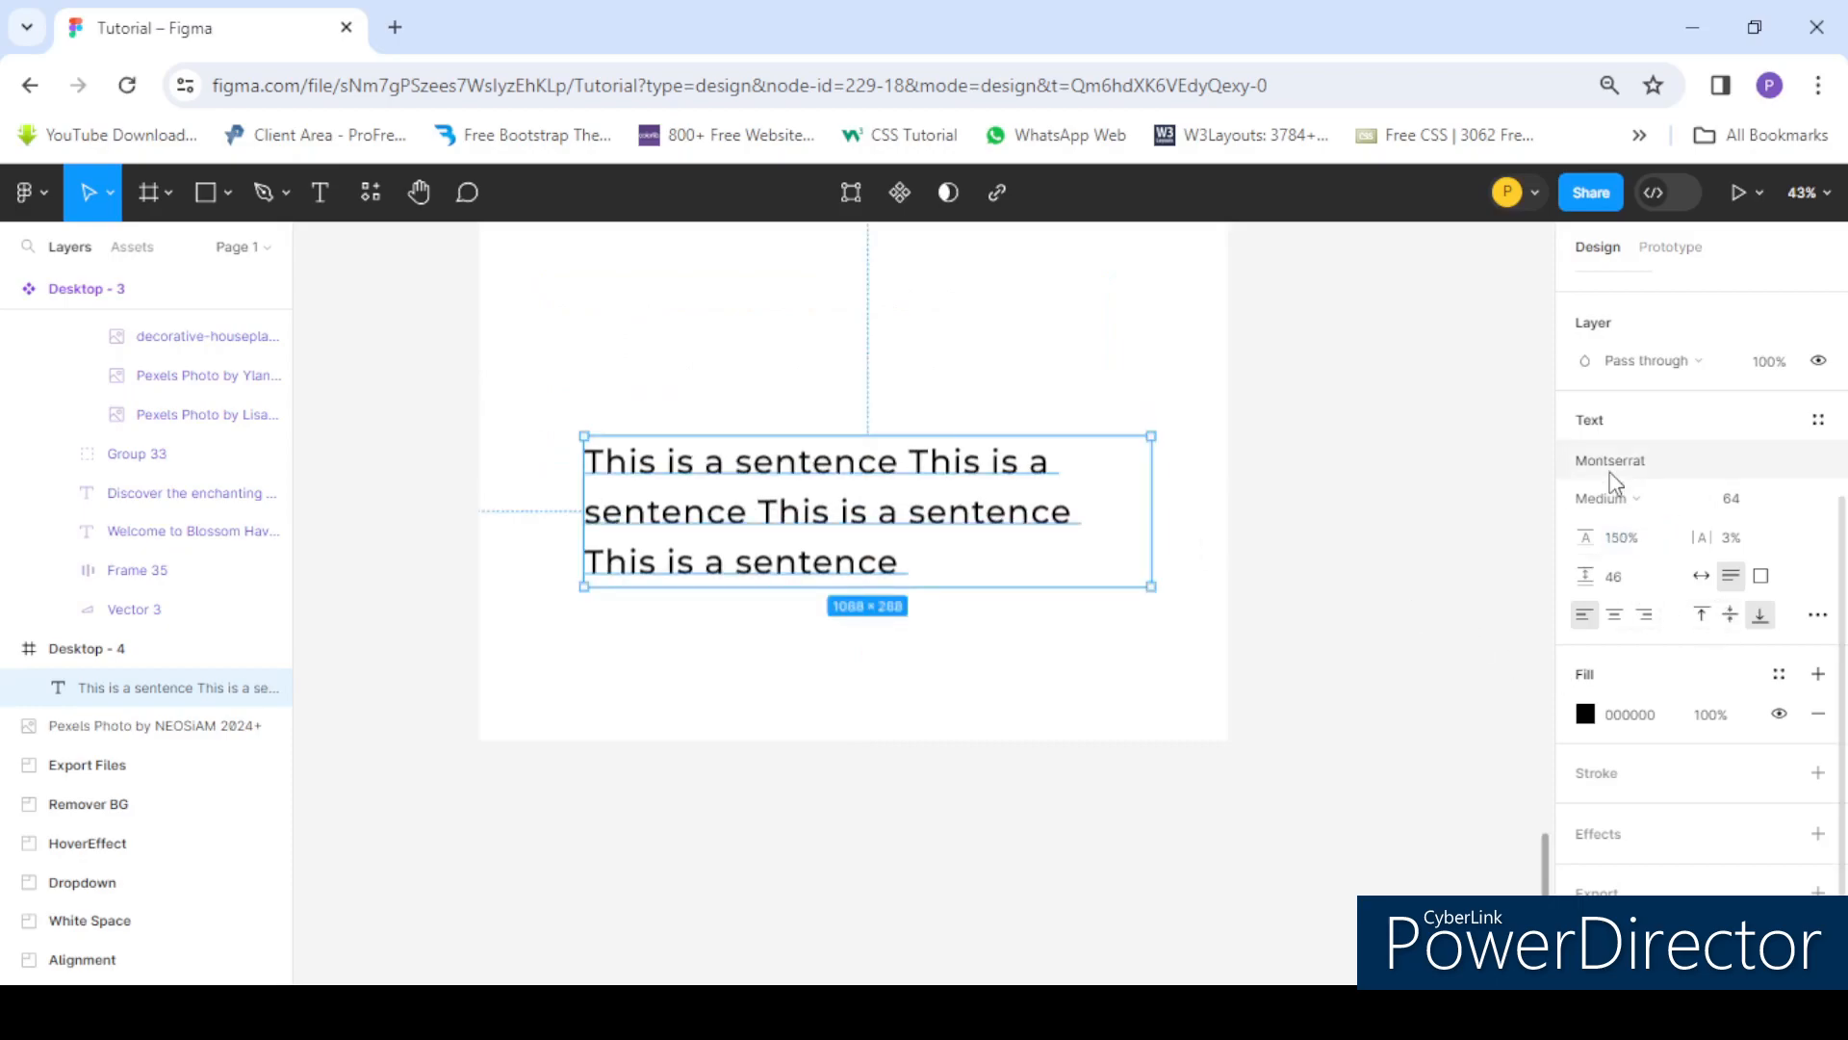
- Move the text box up and scrub the letter spacing to about 12%
{"action": "scroll", "coordinate": [852, 489], "scroll_direction": "down", "scroll_amount": 1}
{"action": "left_click_drag", "start_coordinate": [771, 481], "coordinate": [767, 394]}
{"action": "scroll", "coordinate": [789, 390], "scroll_direction": "up", "scroll_amount": 1}
{"action": "scroll", "coordinate": [832, 447], "scroll_direction": "down", "scroll_amount": 2}
{"action": "scroll", "coordinate": [833, 448], "scroll_direction": "up", "scroll_amount": 1}
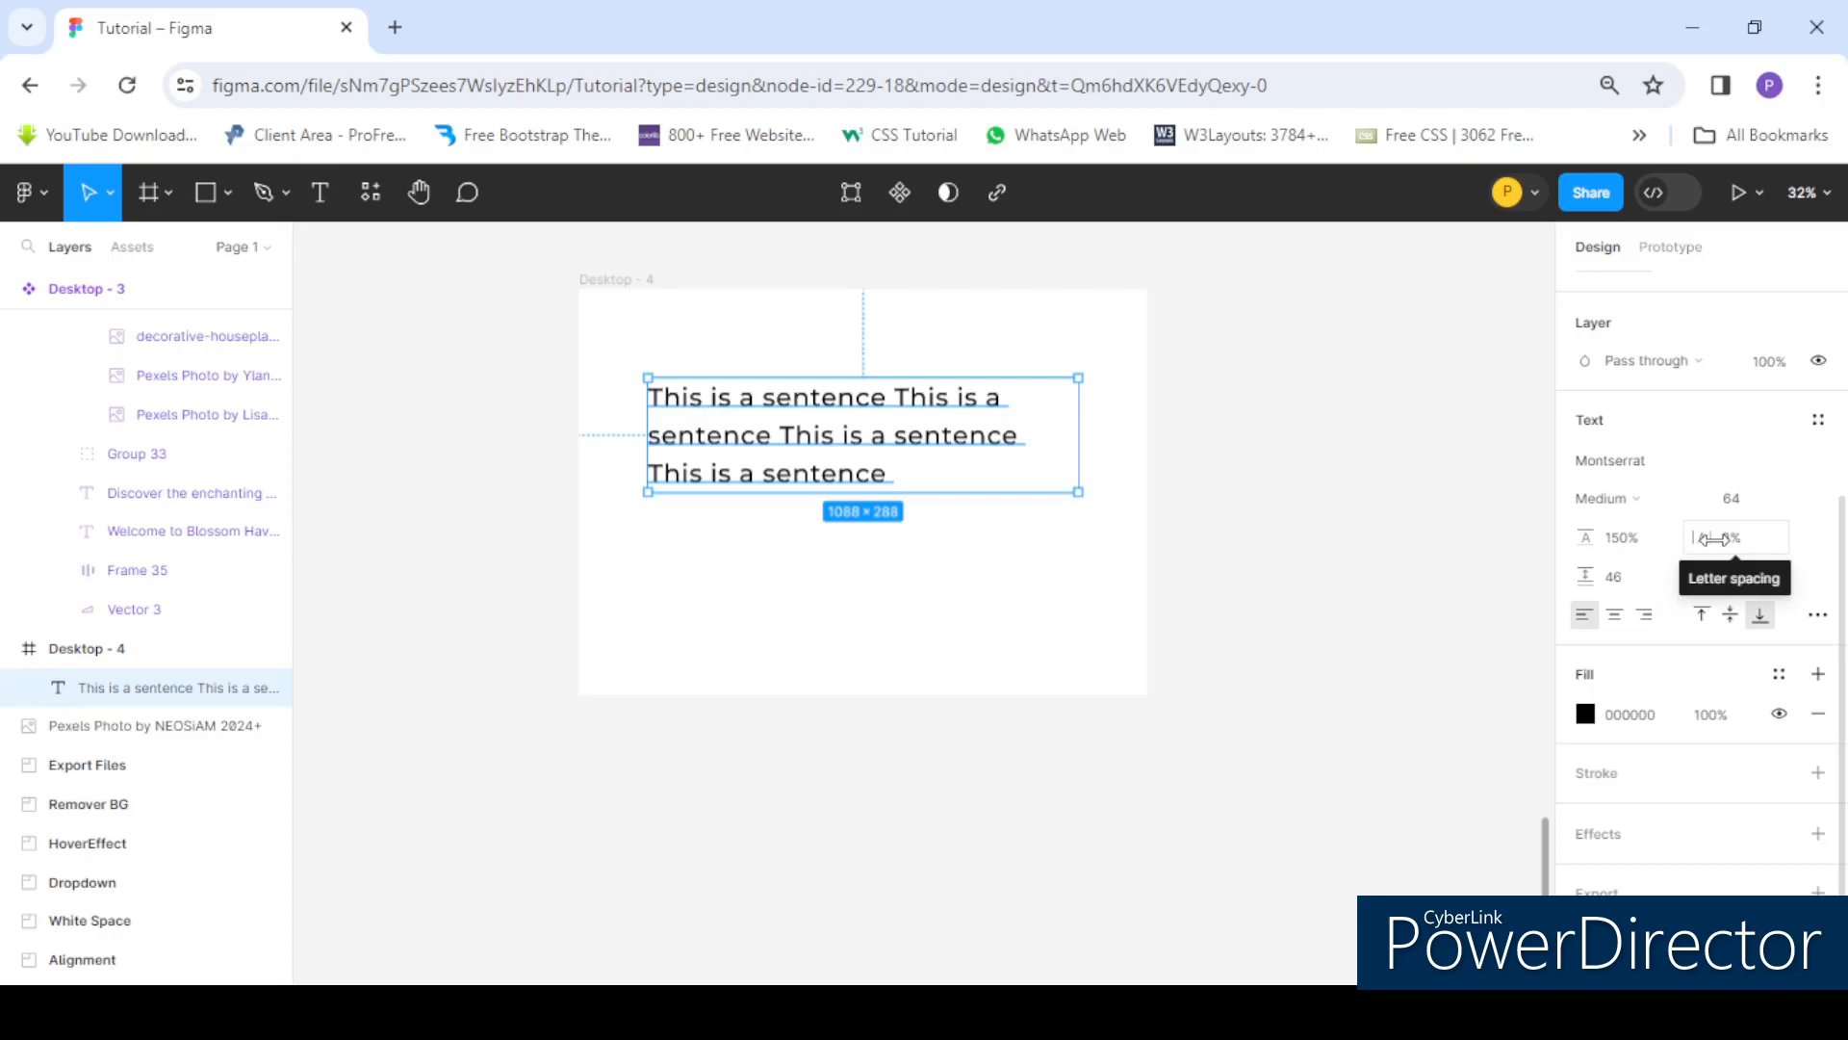
{"action": "left_click_drag", "start_coordinate": [1698, 547], "coordinate": [1738, 530]}
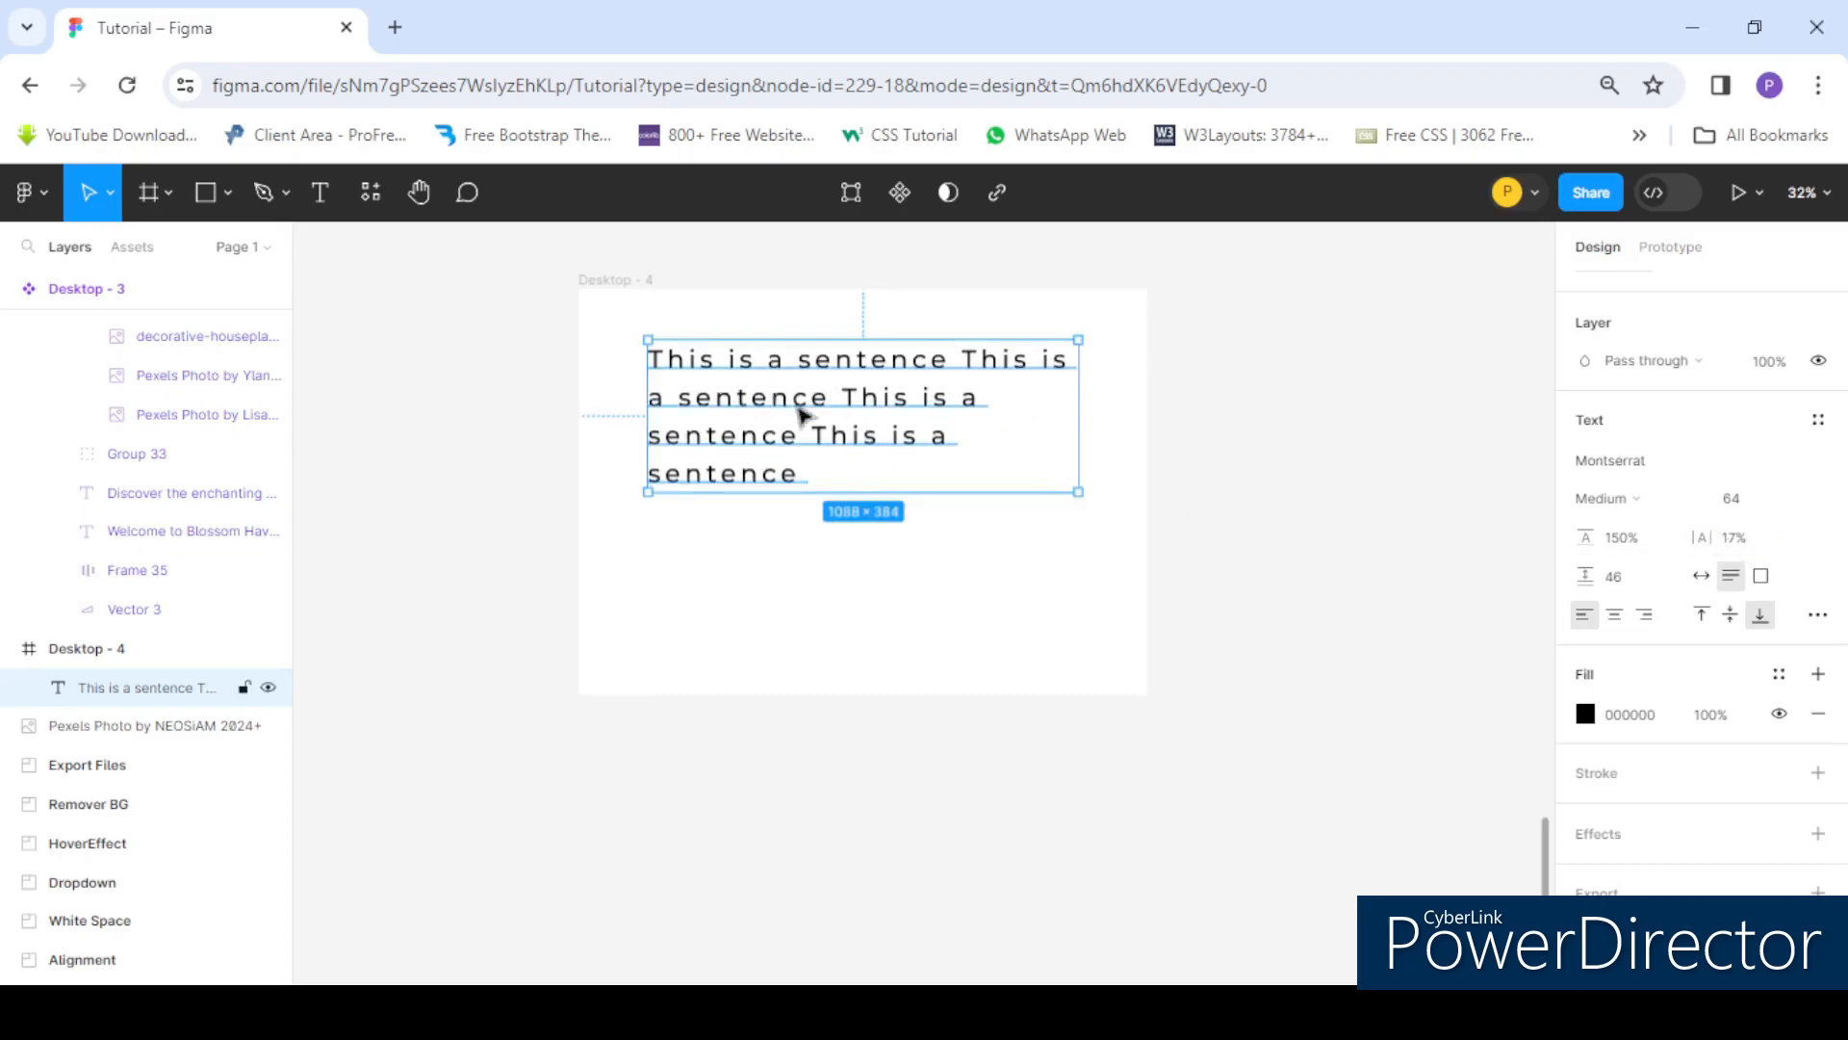
{"action": "mouse_move", "coordinate": [1706, 536]}
{"action": "left_mouse_down"}
{"action": "mouse_move", "coordinate": [1738, 536]}
{"action": "mouse_move", "coordinate": [1697, 535]}
{"action": "left_mouse_up"}
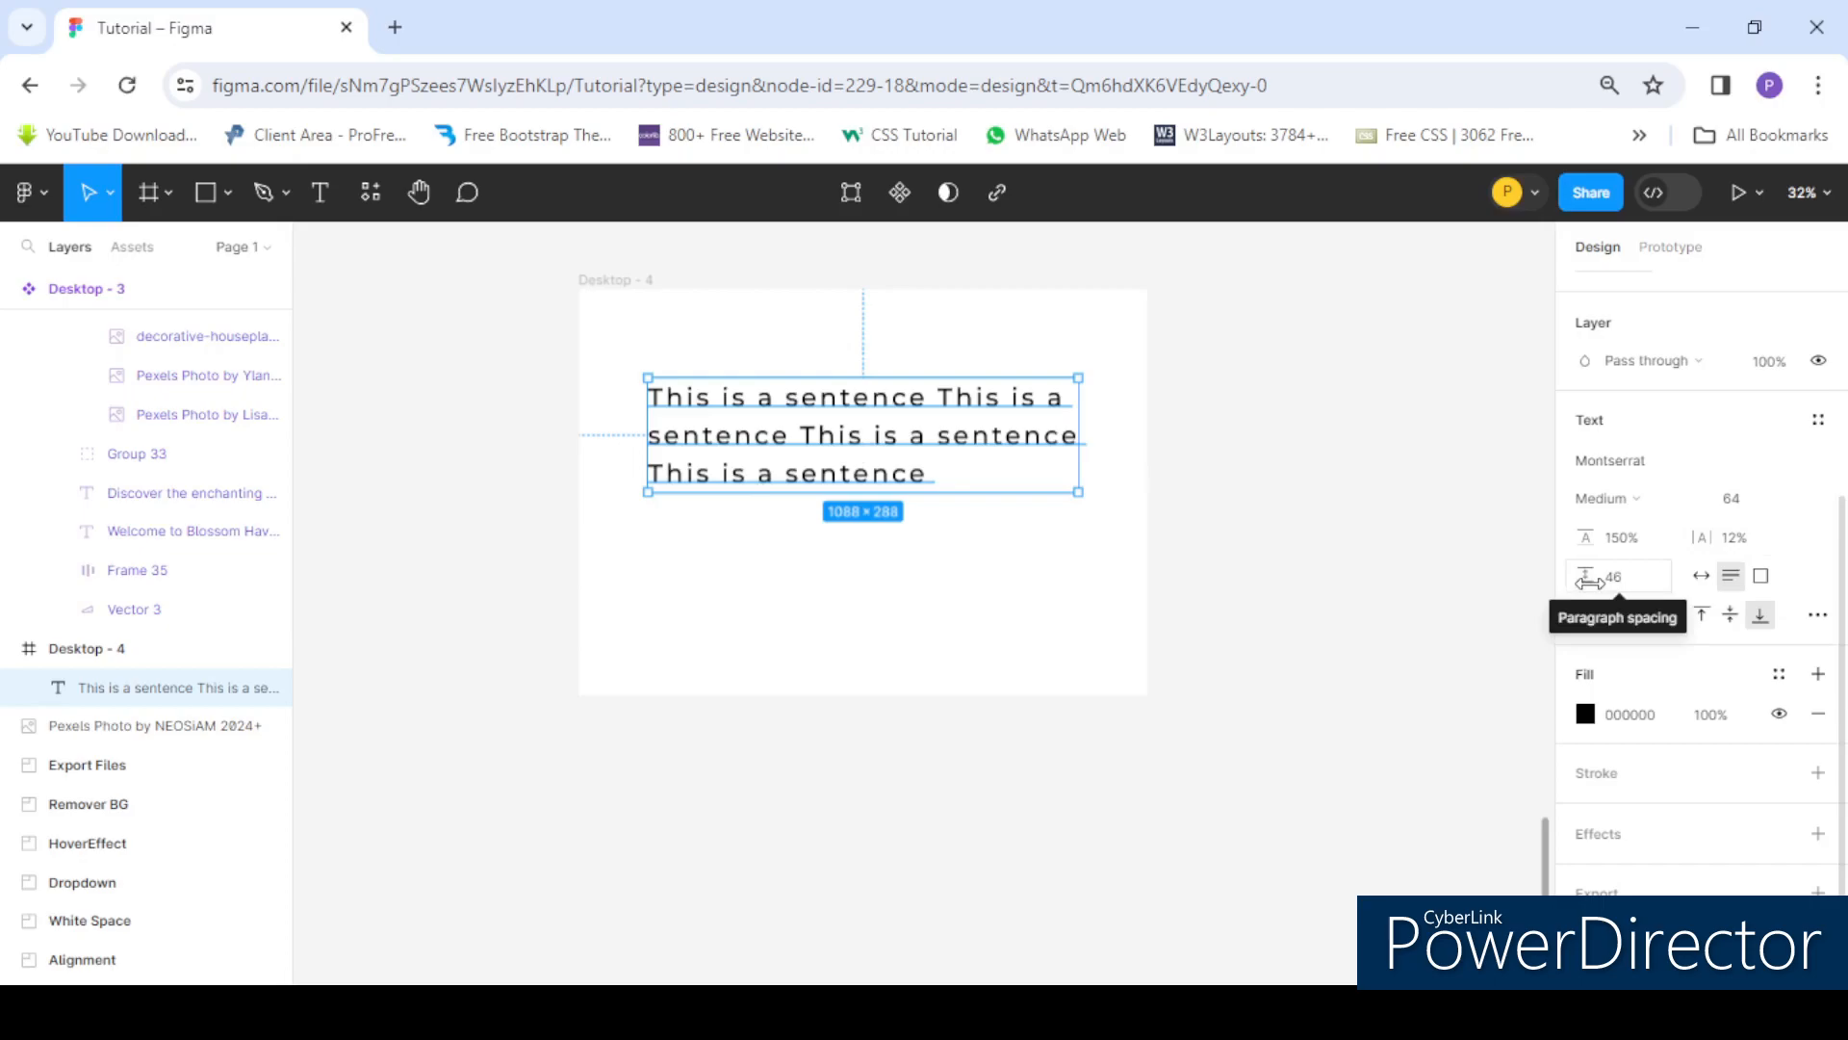
- Add two new paragraphs at the end of the text by pasting the sentences after line breaks
{"action": "double_click", "coordinate": [796, 458]}
{"action": "key", "text": "ctrl+c"}
{"action": "left_click", "coordinate": [927, 474]}
{"action": "left_click_drag", "start_coordinate": [927, 473], "coordinate": [639, 377]}
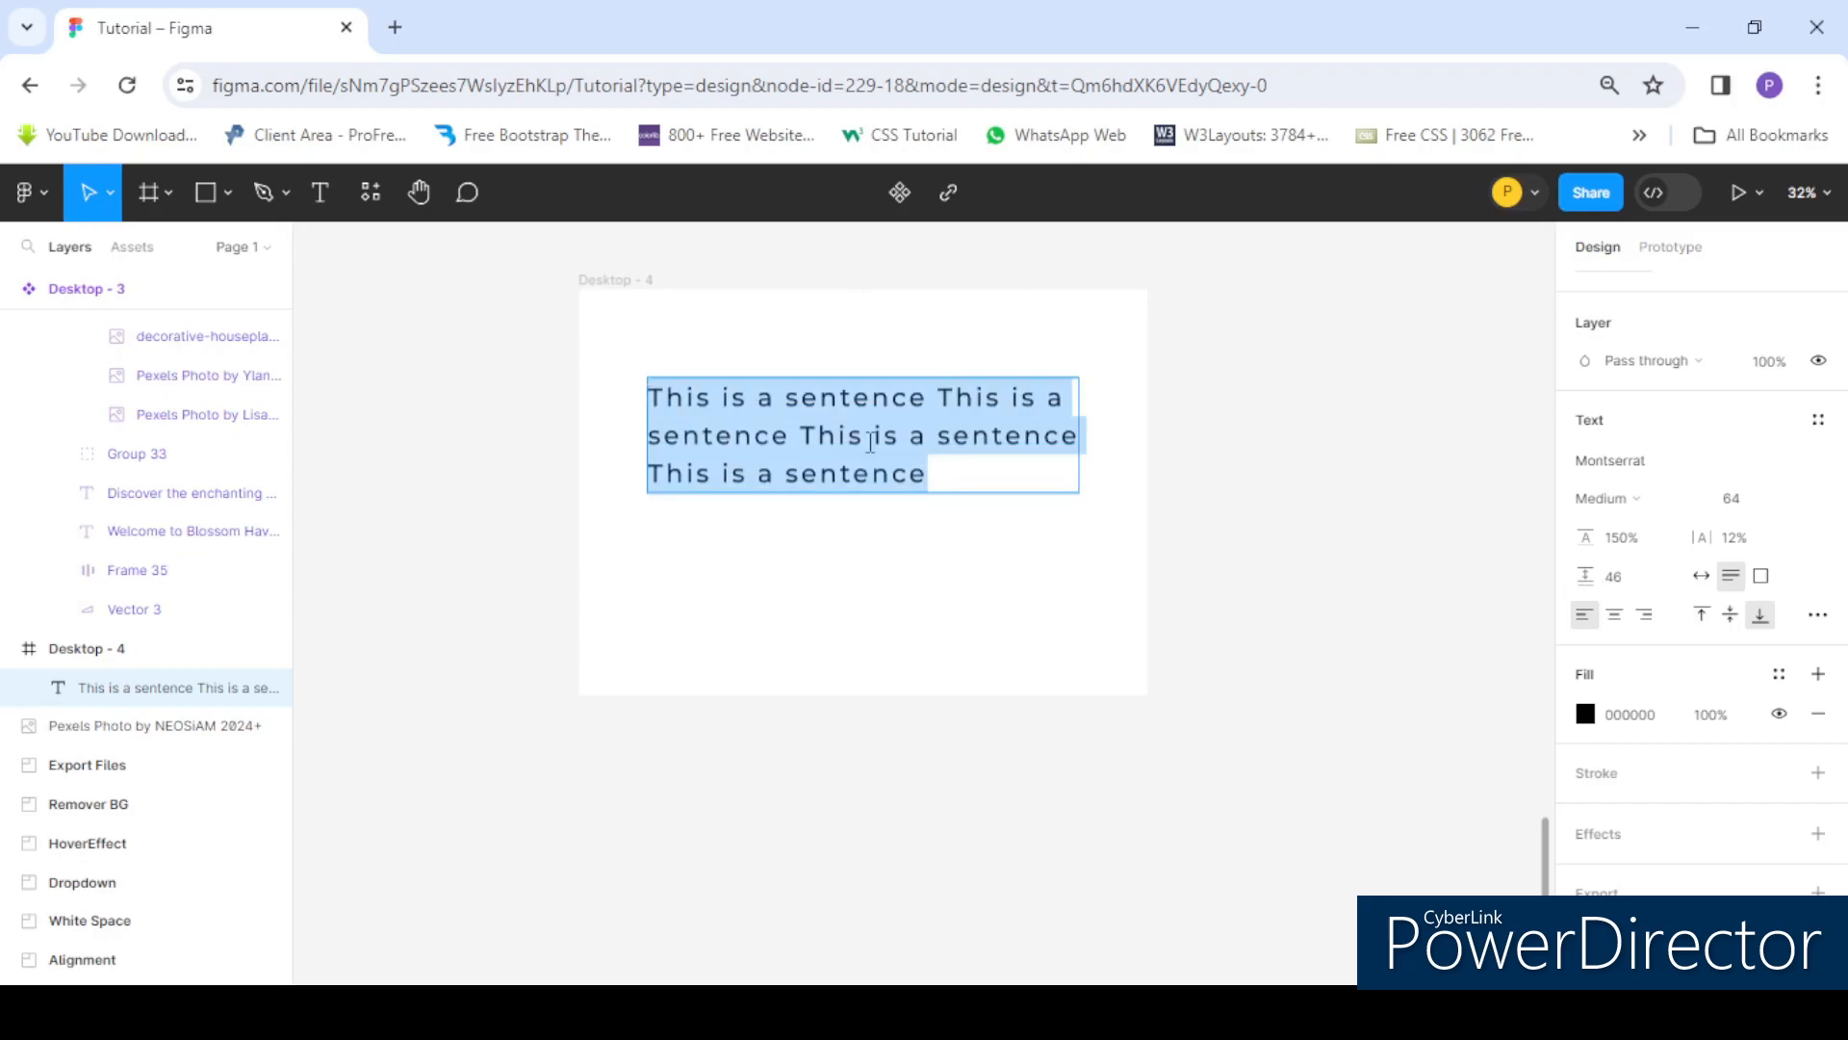
{"action": "left_click", "coordinate": [950, 479]}
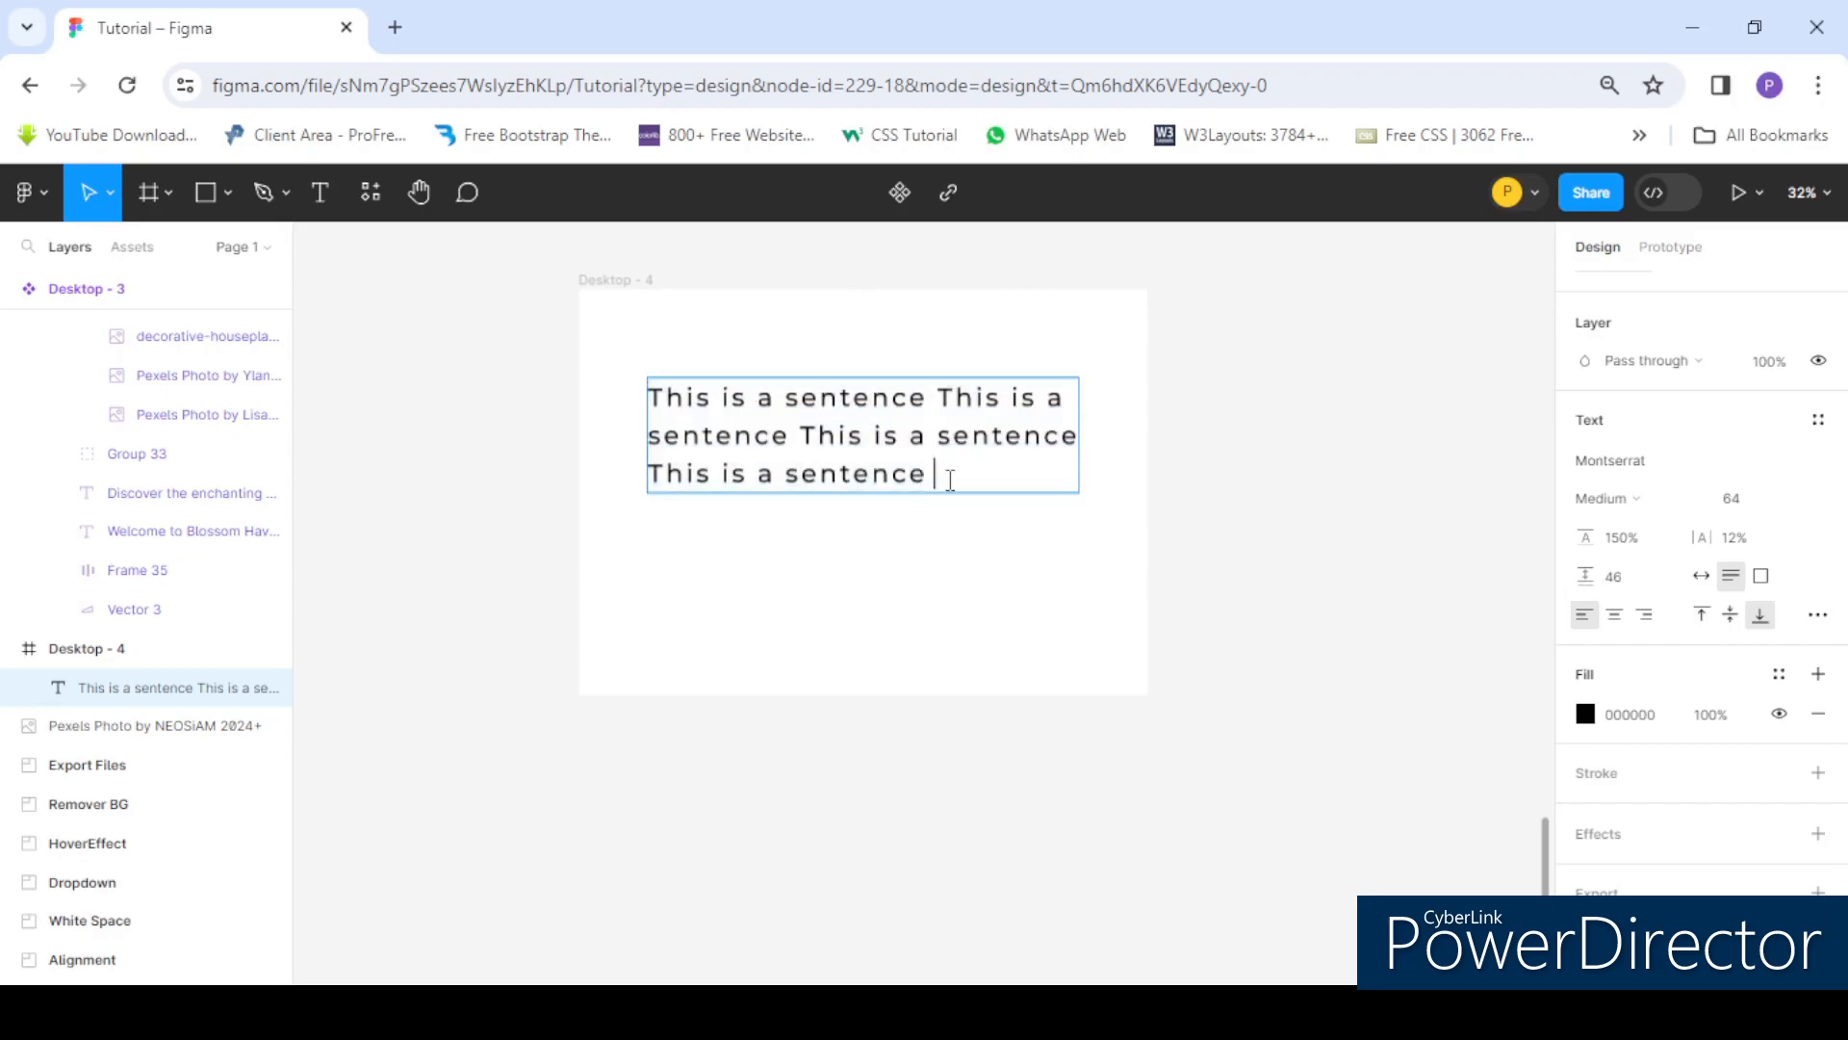
{"action": "key", "text": "Return"}
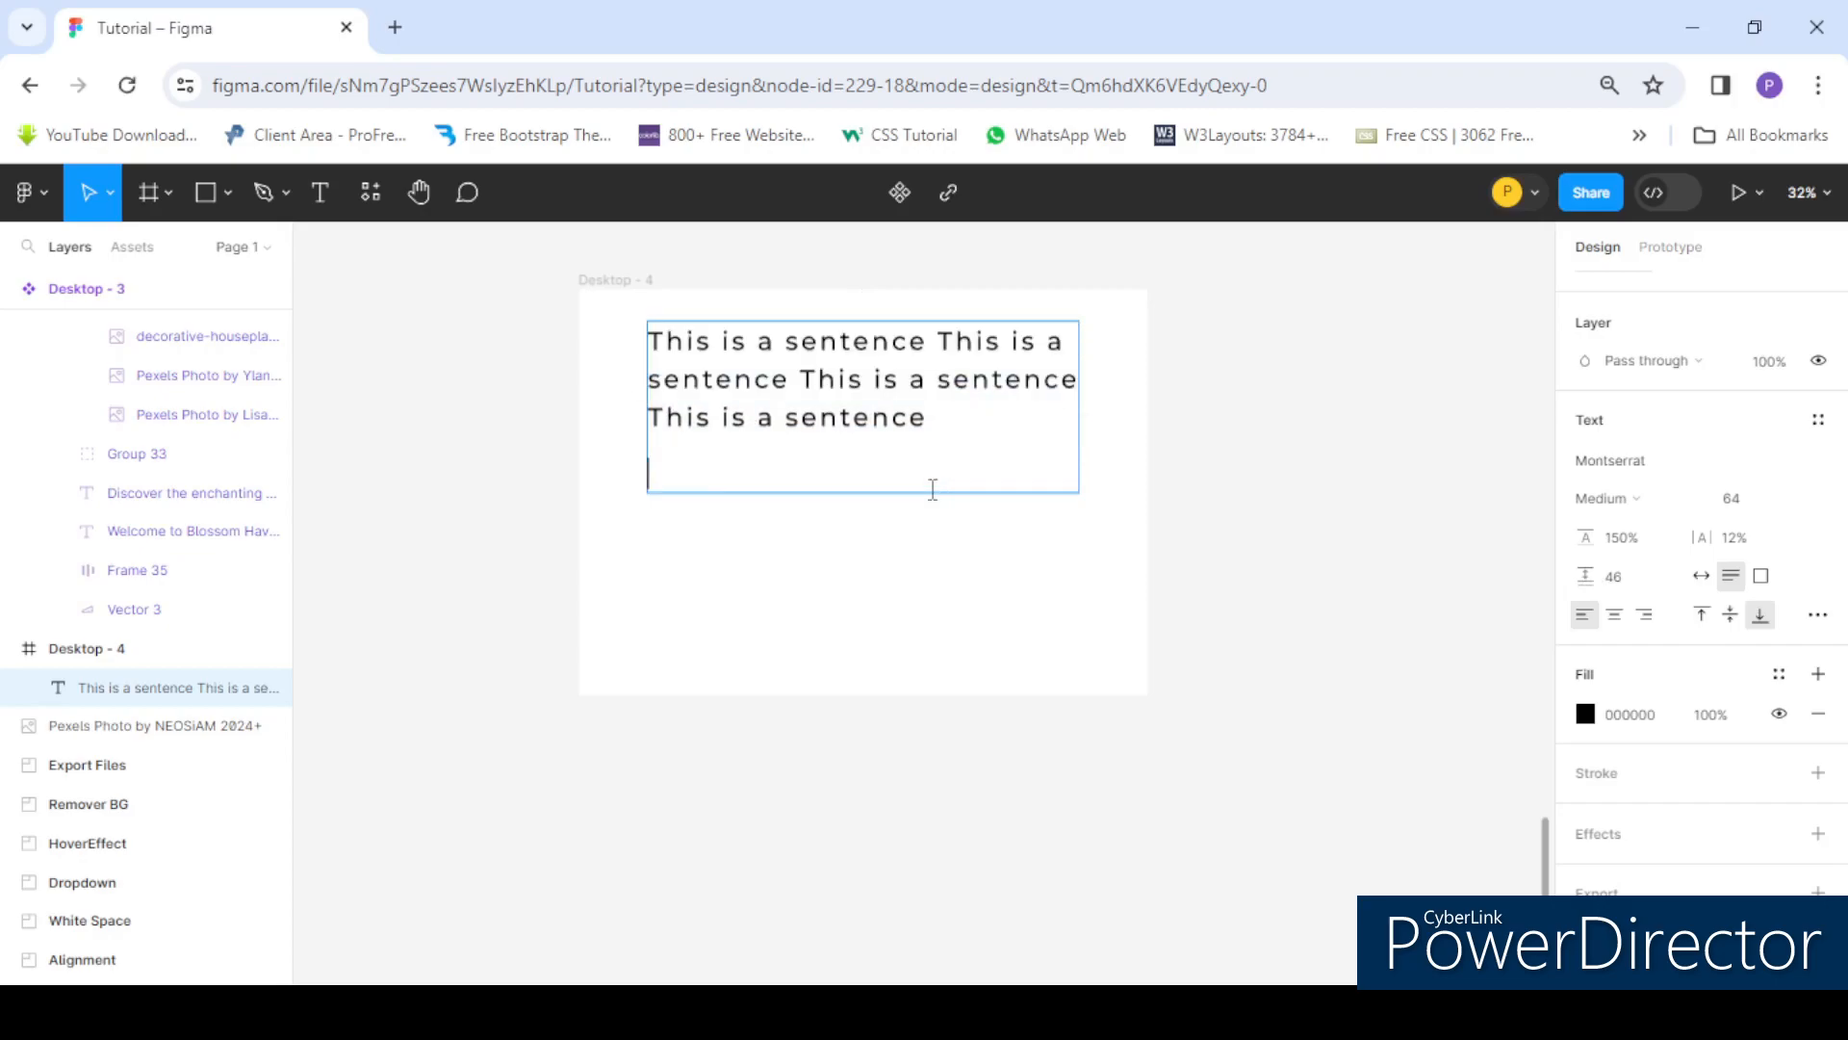
{"action": "key", "text": "ctrl+v"}
{"action": "key", "text": "Return"}
{"action": "key", "text": "ctrl+v"}
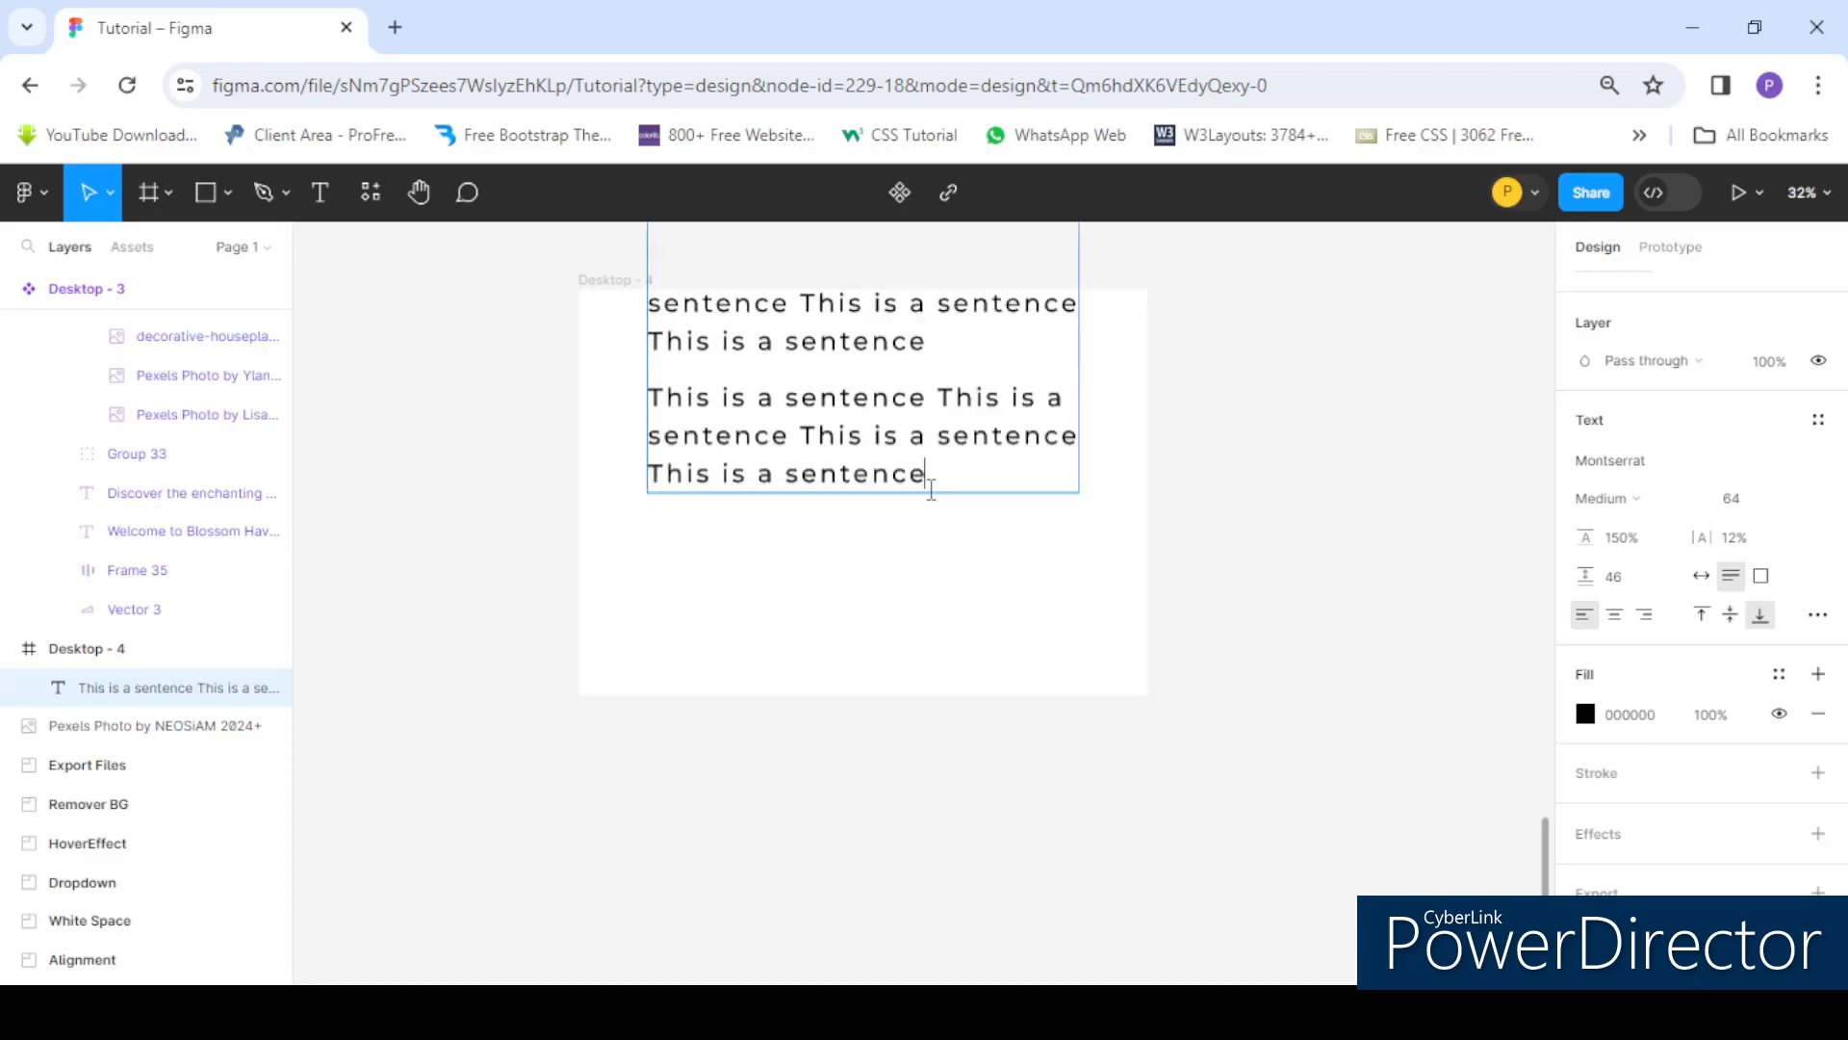
- Move the three-paragraph text box down within the frame
{"action": "scroll", "coordinate": [1033, 627], "scroll_direction": "up", "scroll_amount": 3}
{"action": "key", "text": "Escape"}
{"action": "left_click_drag", "start_coordinate": [814, 586], "coordinate": [813, 814]}
{"action": "scroll", "coordinate": [813, 813], "scroll_direction": "down", "scroll_amount": 3}
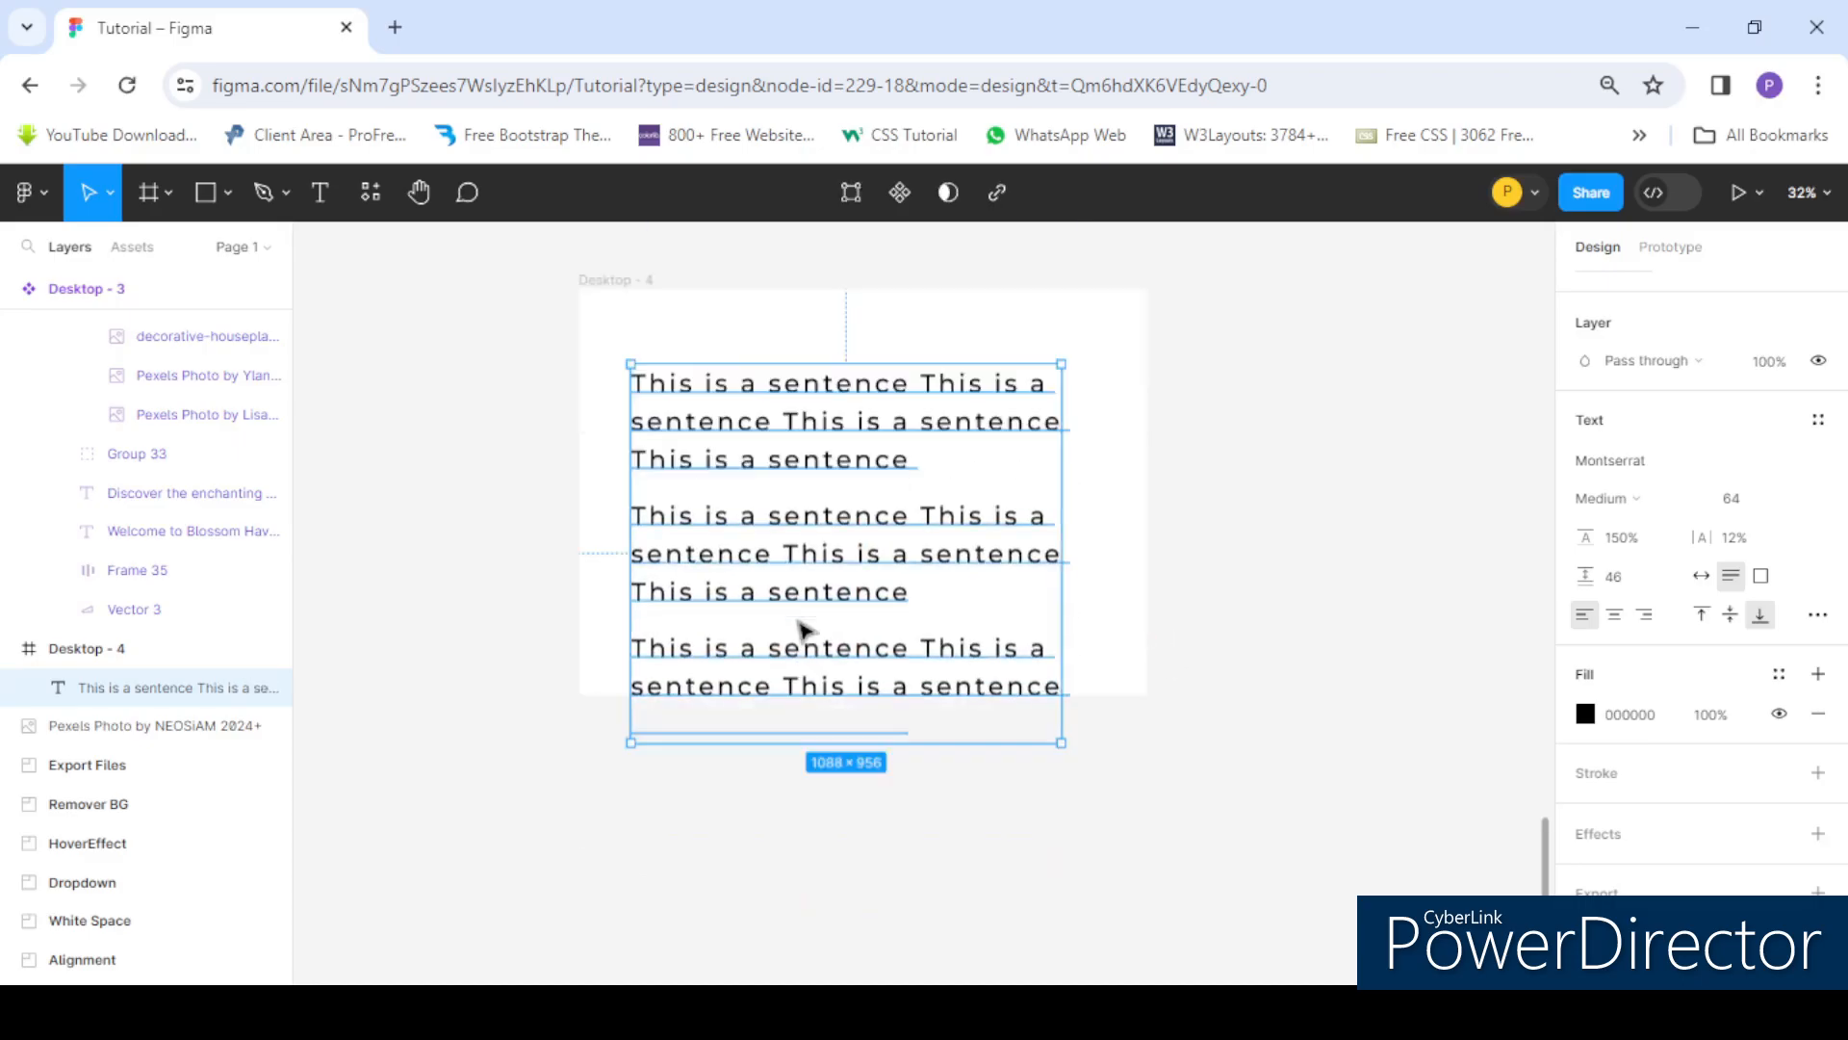
{"action": "scroll", "coordinate": [817, 433], "scroll_direction": "down", "scroll_amount": 2}
{"action": "key", "text": "Escape"}
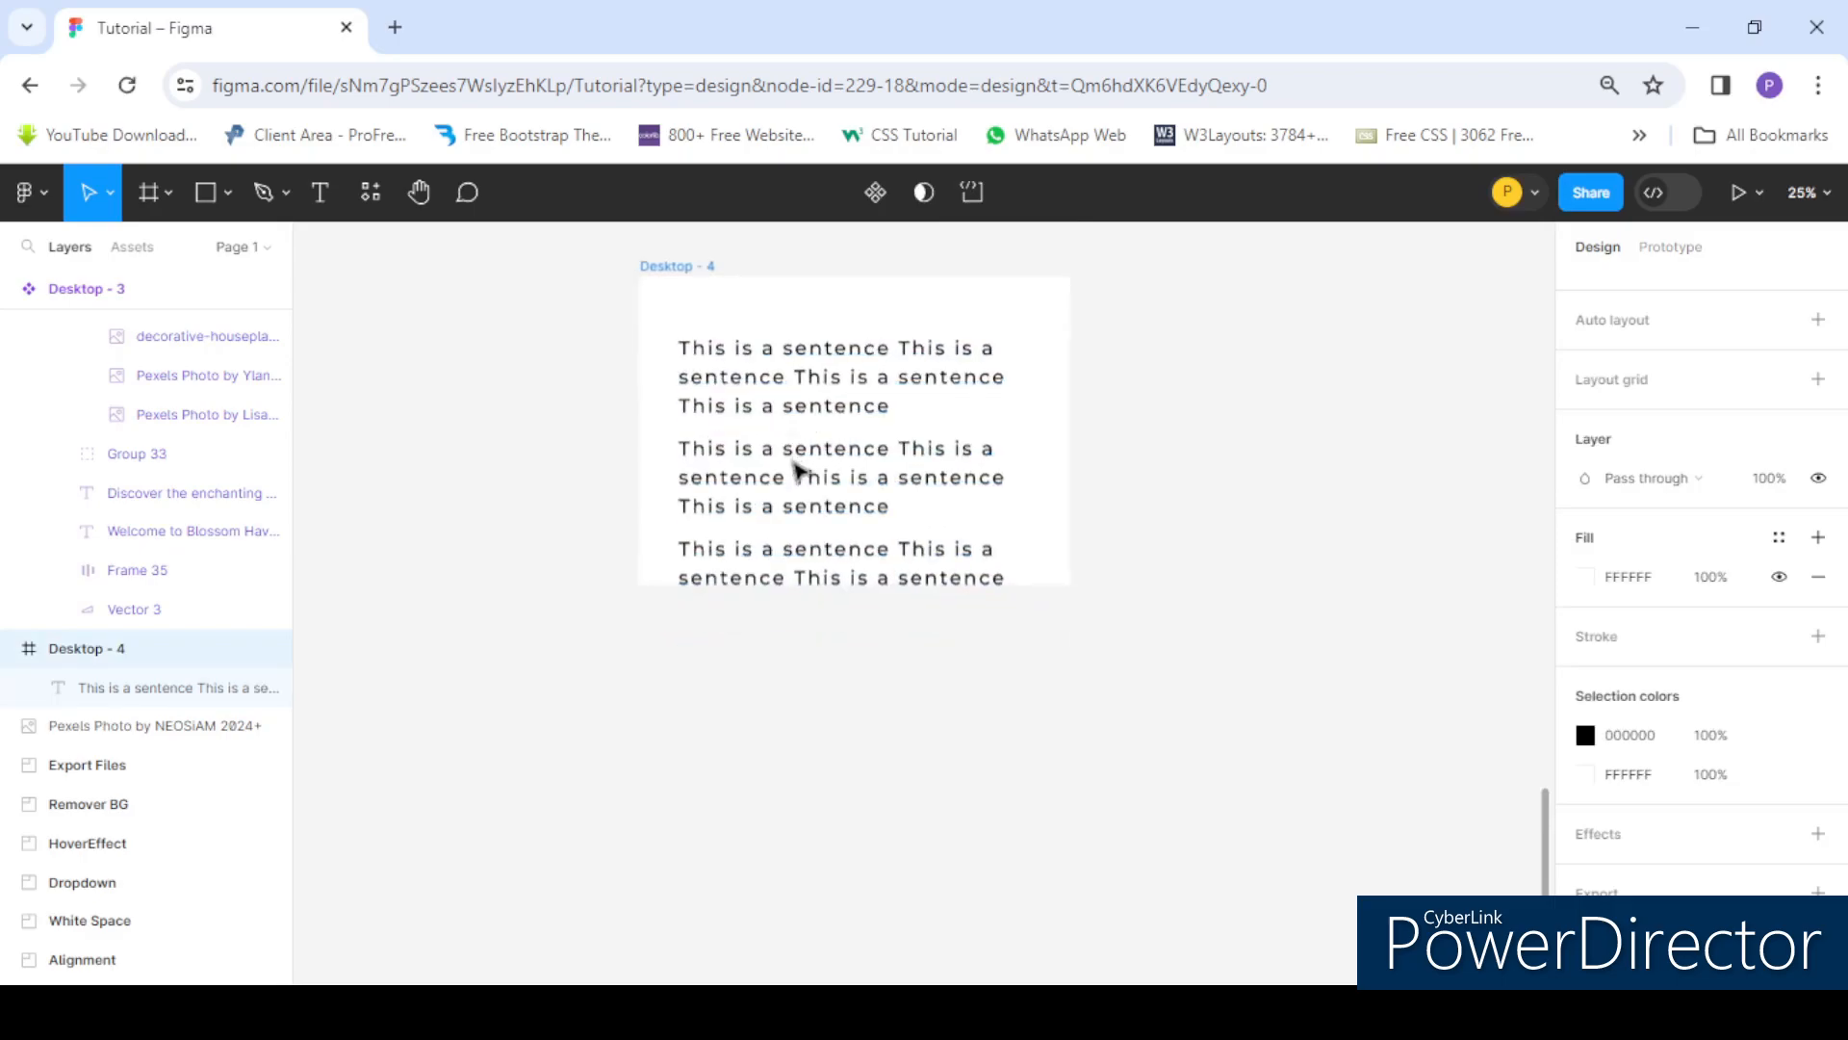
- Enlarge the Desktop - 4 frame wider and taller and reposition the text box inside it
{"action": "left_click_drag", "start_coordinate": [812, 470], "coordinate": [890, 438]}
{"action": "key", "text": "Escape"}
{"action": "left_click_drag", "start_coordinate": [1067, 446], "coordinate": [1166, 445]}
{"action": "left_click_drag", "start_coordinate": [914, 593], "coordinate": [913, 728]}
{"action": "left_click", "coordinate": [758, 495]}
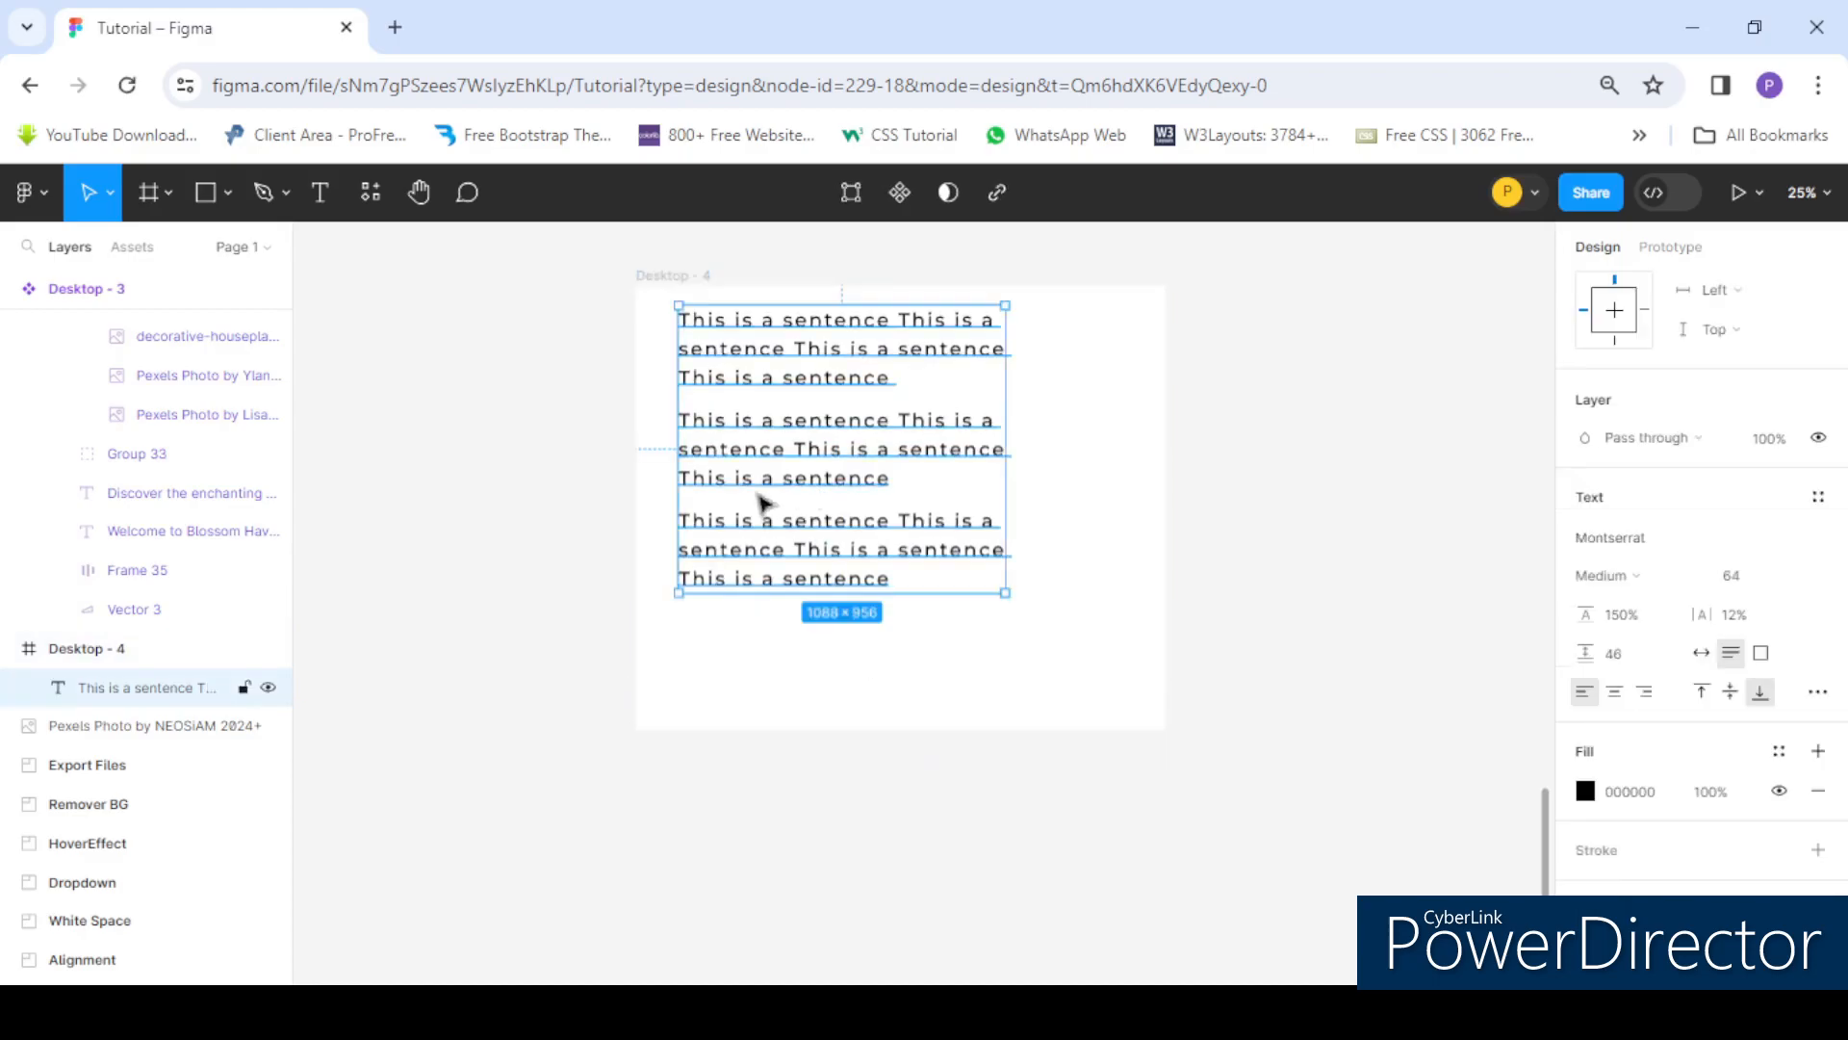
{"action": "left_click_drag", "start_coordinate": [818, 452], "coordinate": [870, 505]}
{"action": "scroll", "coordinate": [784, 453], "scroll_direction": "right", "scroll_amount": 2}
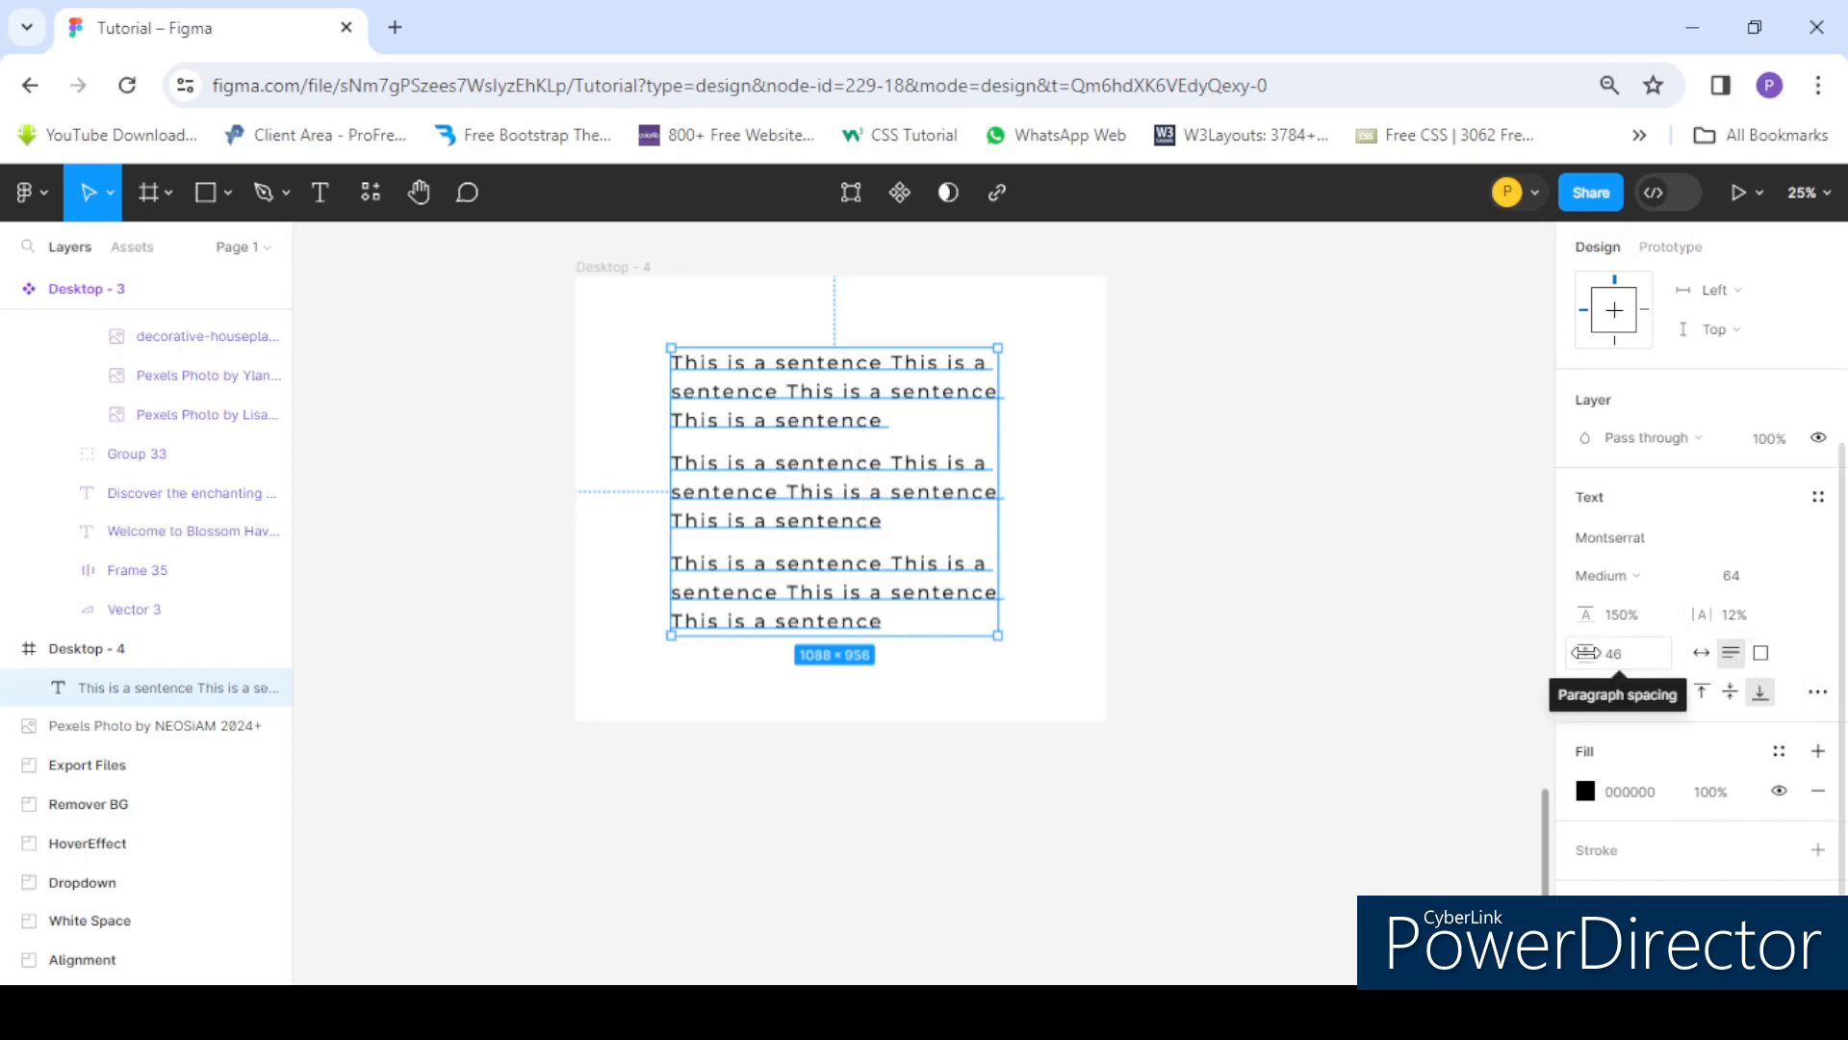
- Set the paragraph spacing to 70 and switch the text box to Auto width
{"action": "left_click_drag", "start_coordinate": [1586, 651], "coordinate": [1650, 649]}
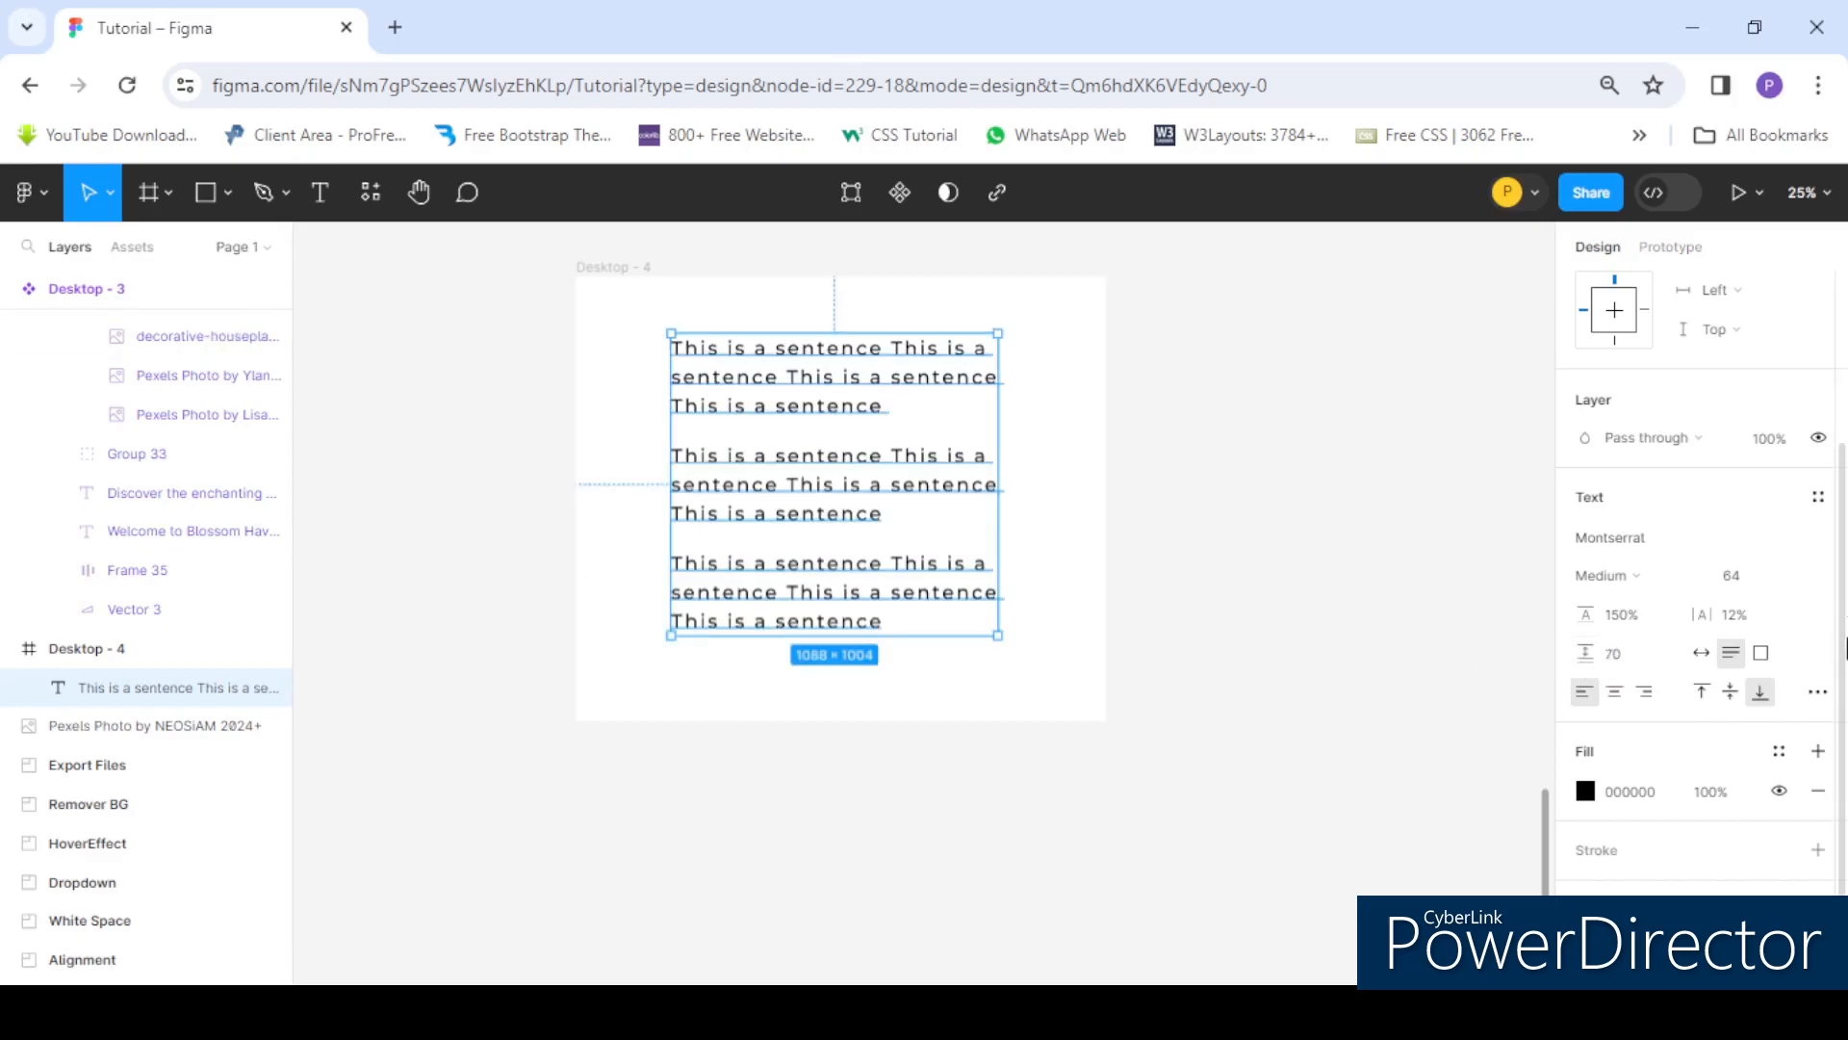
{"action": "left_click", "coordinate": [1701, 659]}
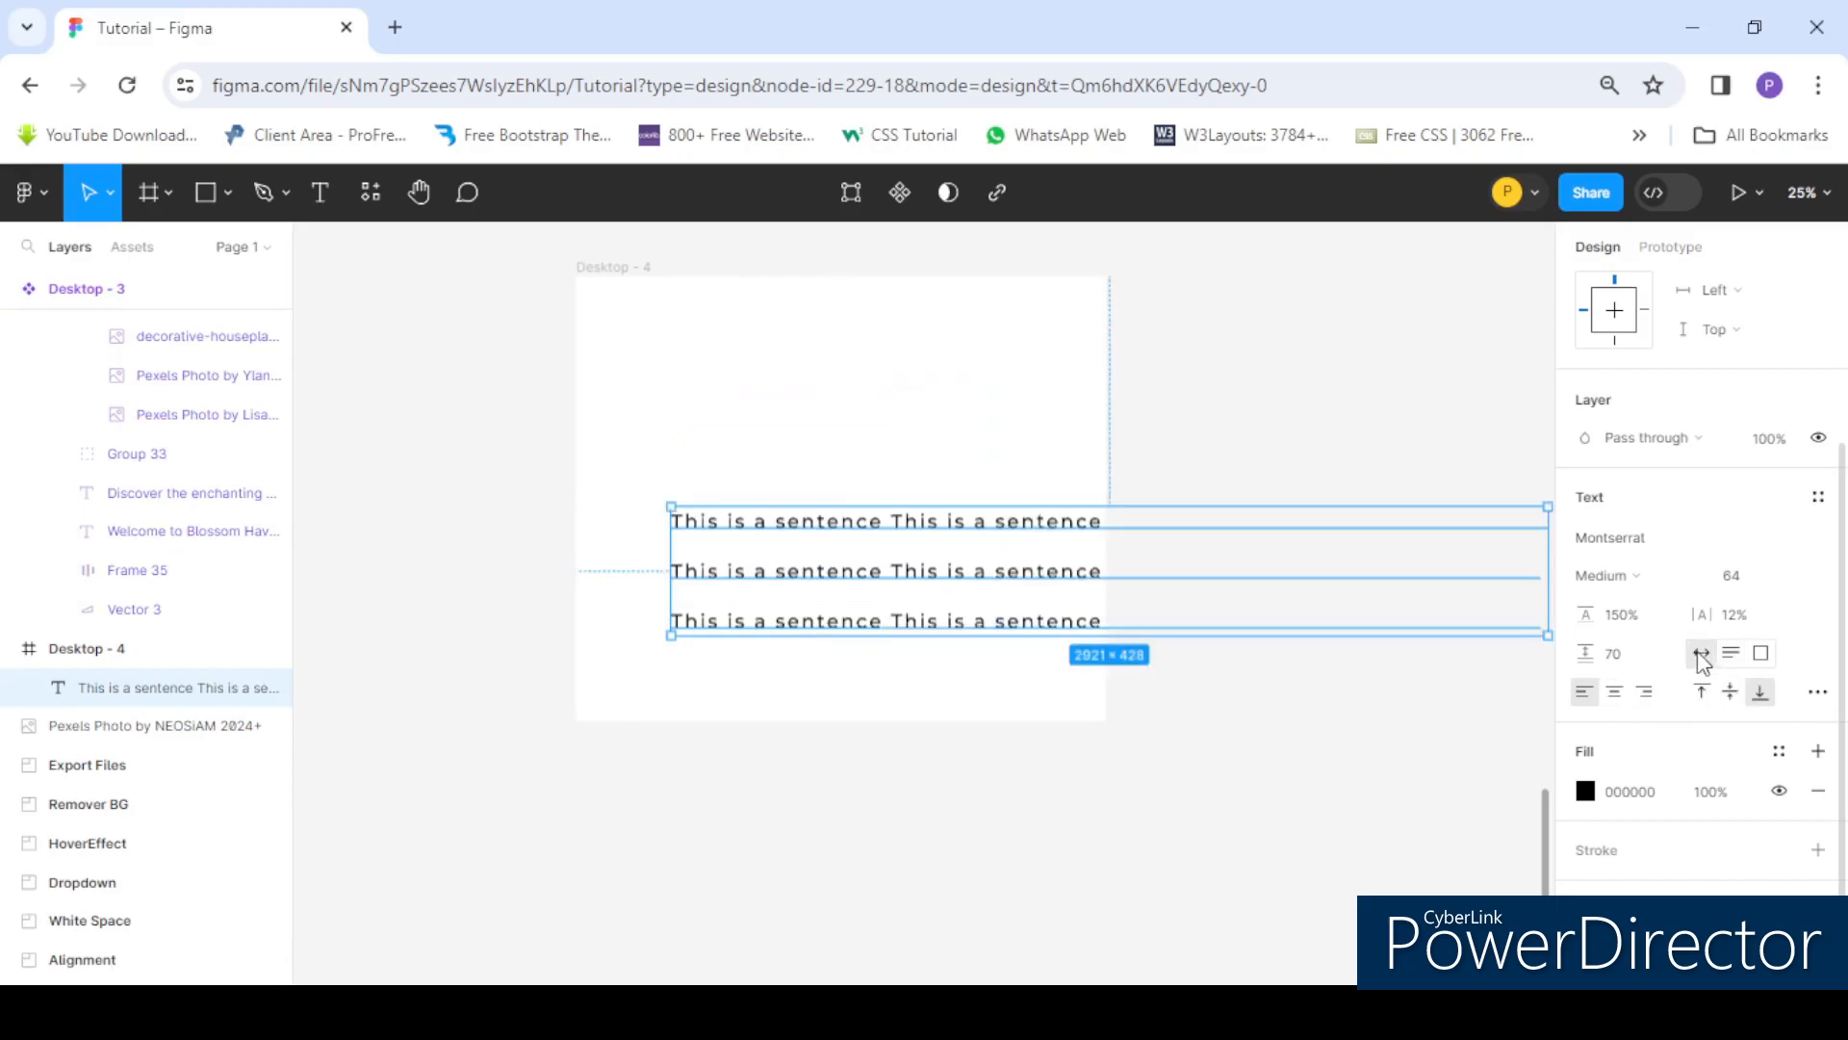
- Widen the frame and reposition the auto-width text inside it
{"action": "left_click", "coordinate": [662, 395]}
{"action": "scroll", "coordinate": [781, 413], "scroll_direction": "down", "scroll_amount": 3}
{"action": "left_click_drag", "start_coordinate": [969, 443], "coordinate": [1469, 449]}
{"action": "left_click", "coordinate": [774, 527]}
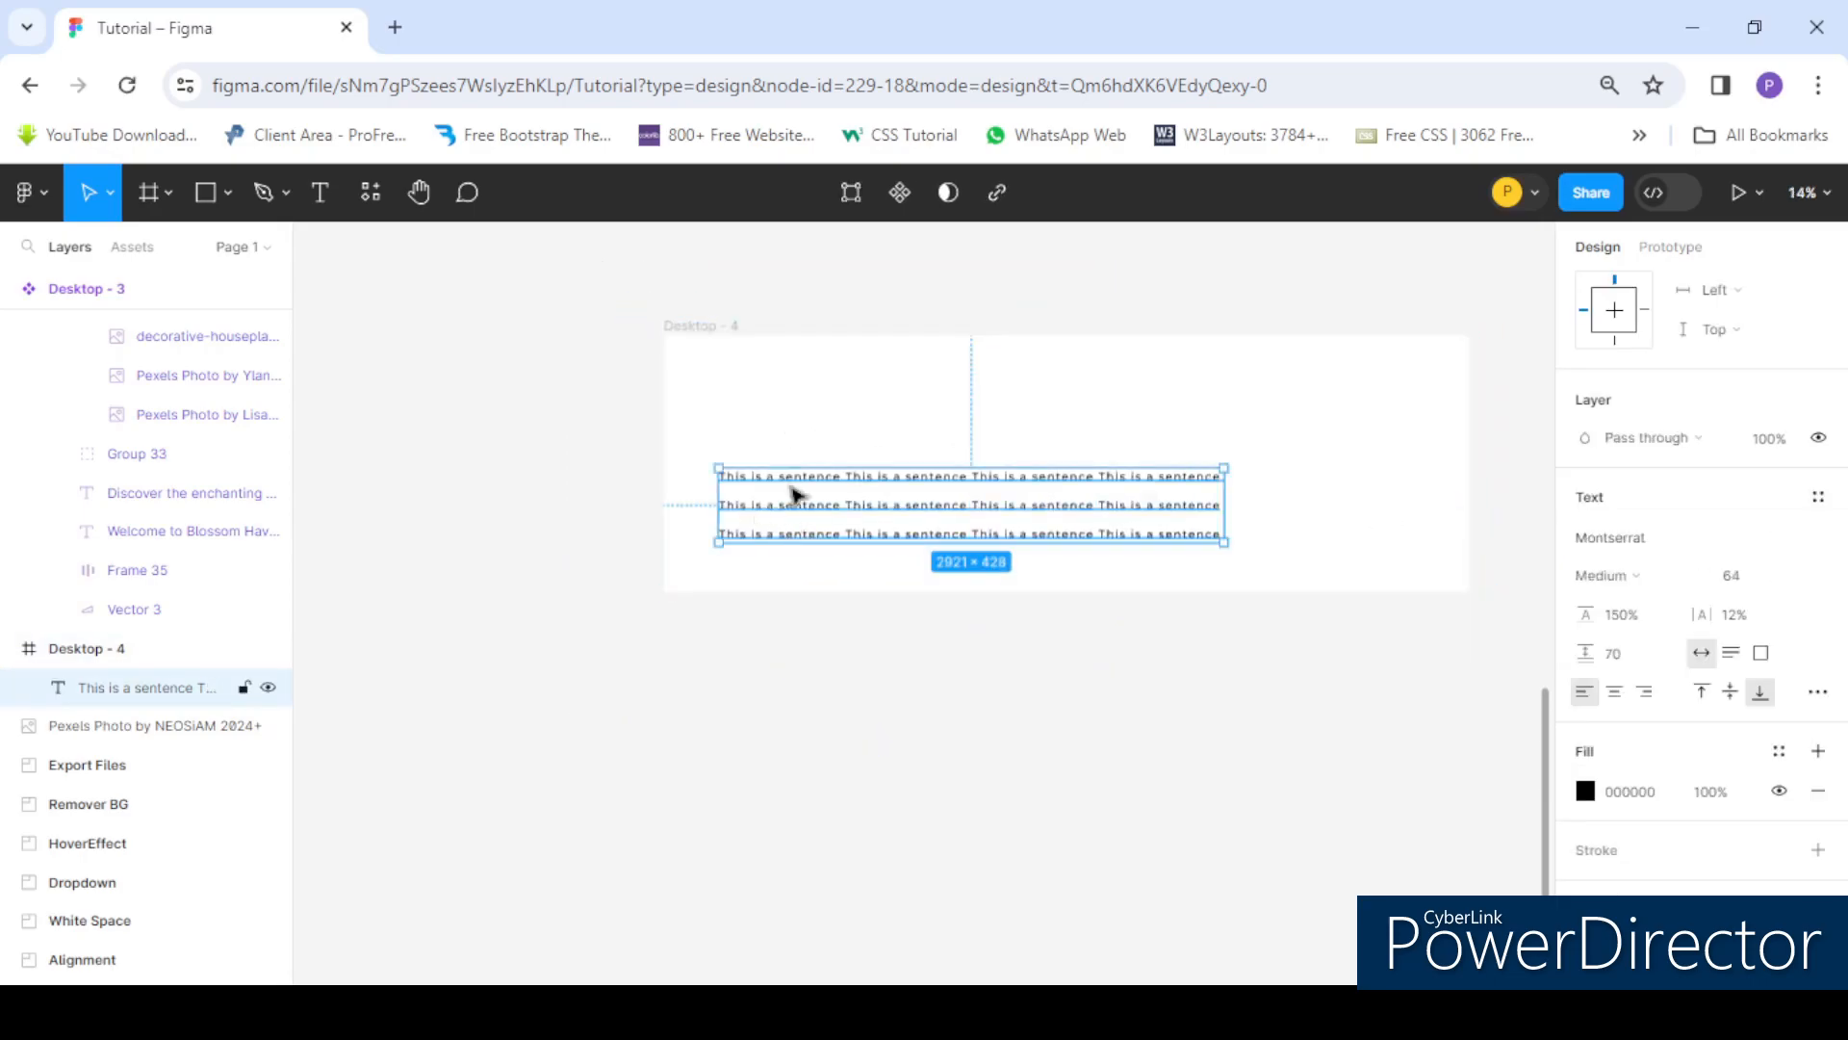
{"action": "mouse_move", "coordinate": [783, 470]}
{"action": "left_mouse_down"}
{"action": "mouse_move", "coordinate": [792, 424]}
{"action": "mouse_move", "coordinate": [794, 448]}
{"action": "left_mouse_up"}
{"action": "scroll", "coordinate": [991, 414], "scroll_direction": "up", "scroll_amount": 1}
{"action": "scroll", "coordinate": [951, 419], "scroll_direction": "down", "scroll_amount": 1}
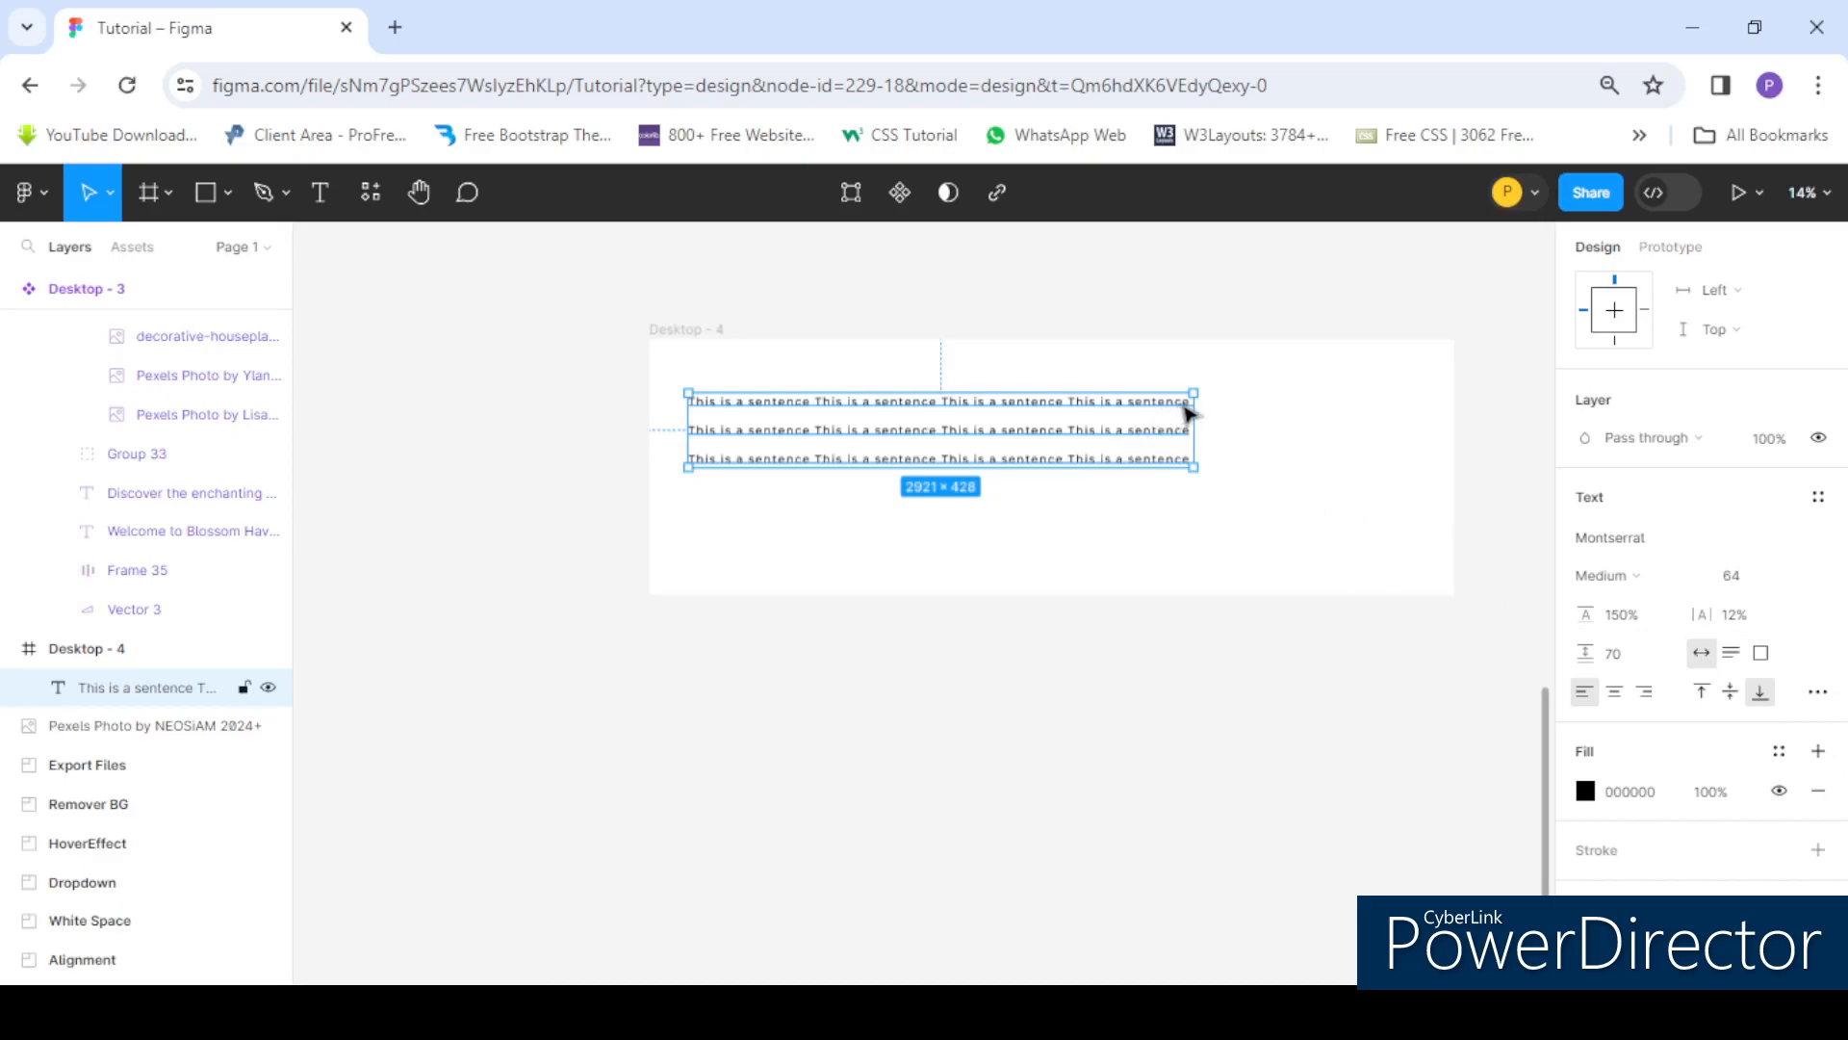
- Extend the first line by pasting more sentence copies at its end and reposition the text box
{"action": "double_click", "coordinate": [1092, 421]}
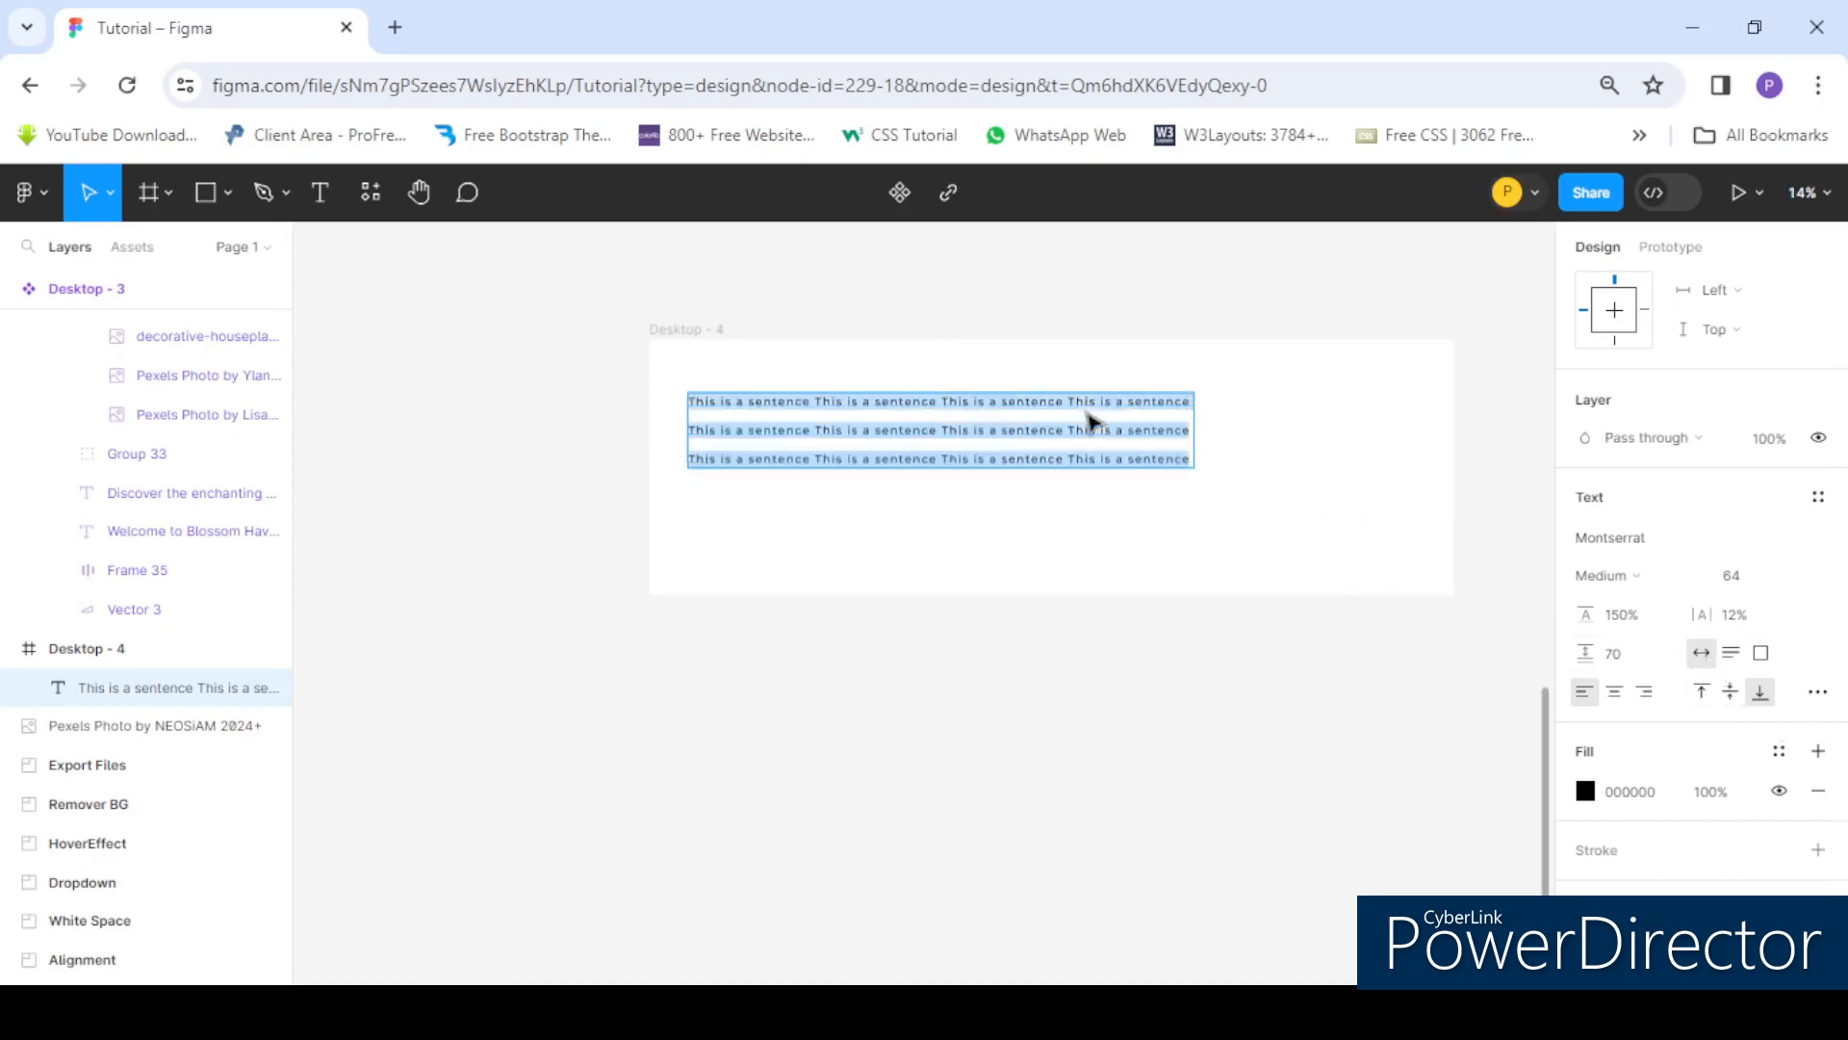
{"action": "scroll", "coordinate": [1202, 407], "scroll_direction": "up", "scroll_amount": 2, "text": "ctrl"}
{"action": "left_click_drag", "start_coordinate": [1194, 404], "coordinate": [870, 400]}
{"action": "key", "text": "ctrl+c"}
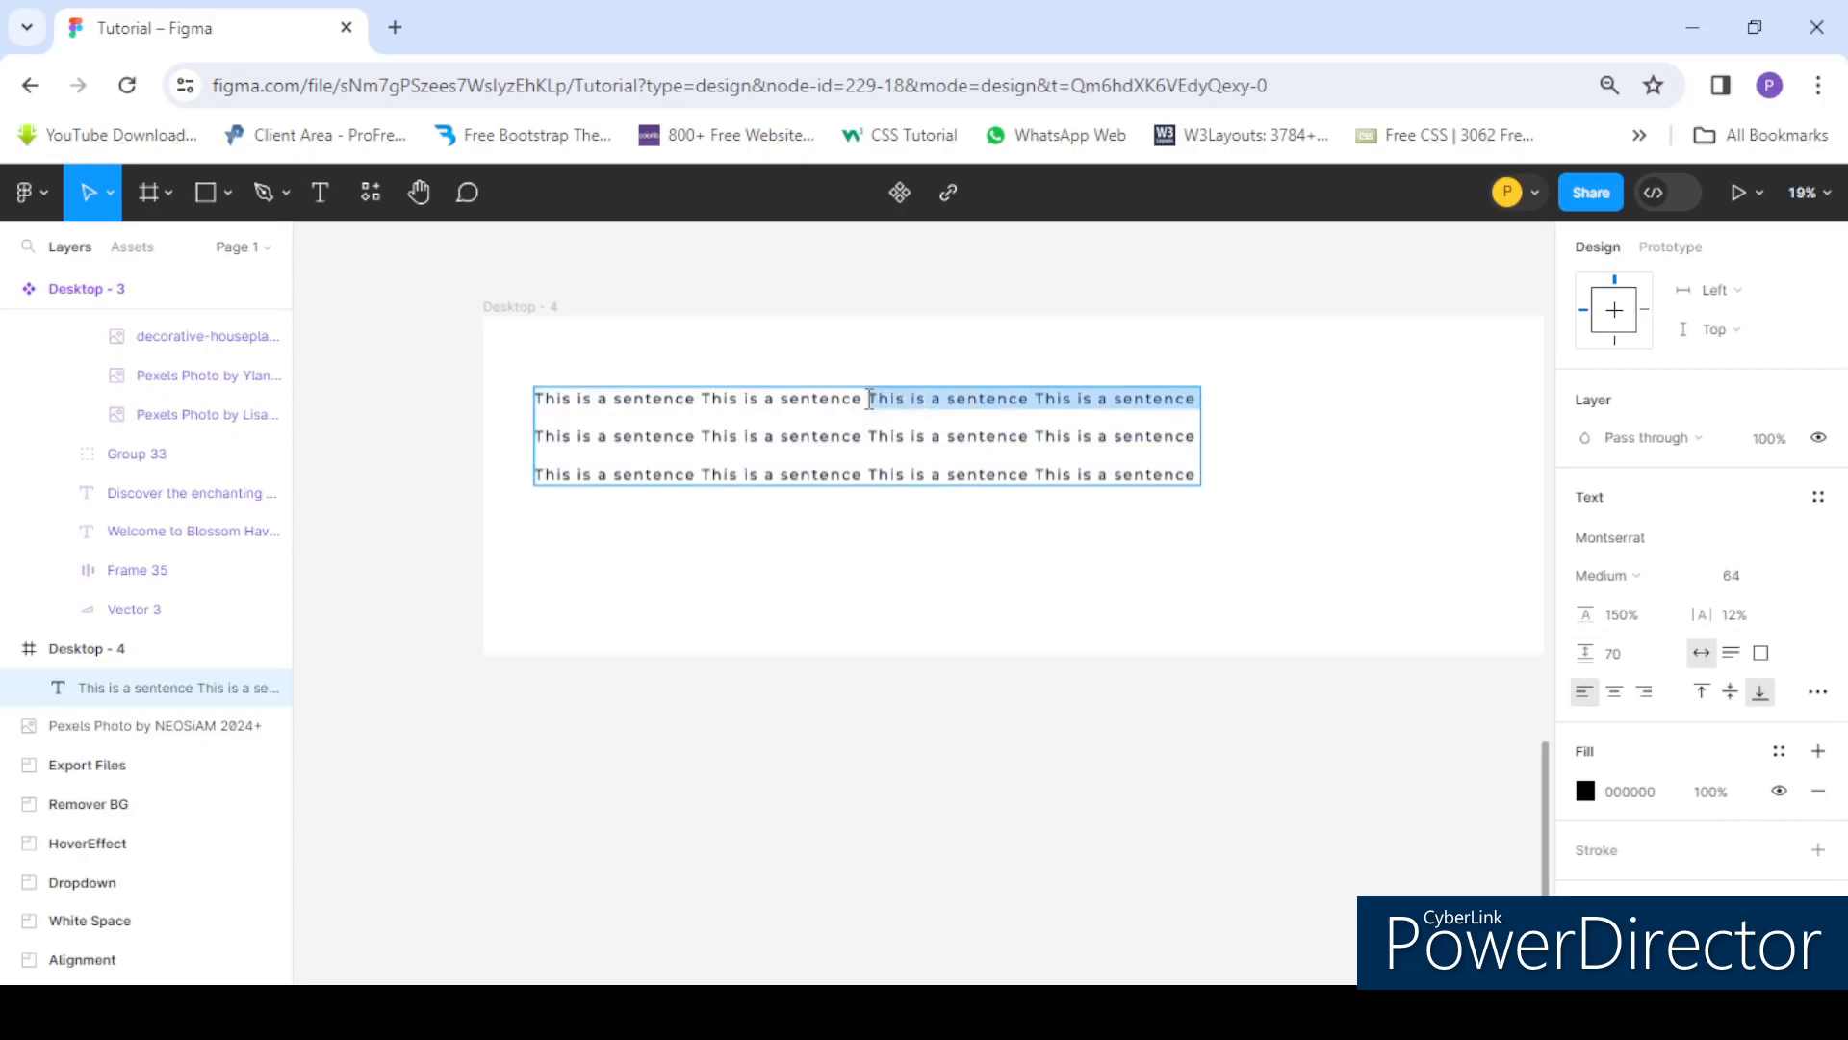
{"action": "left_click", "coordinate": [1202, 402]}
{"action": "key", "text": "ctrl+v"}
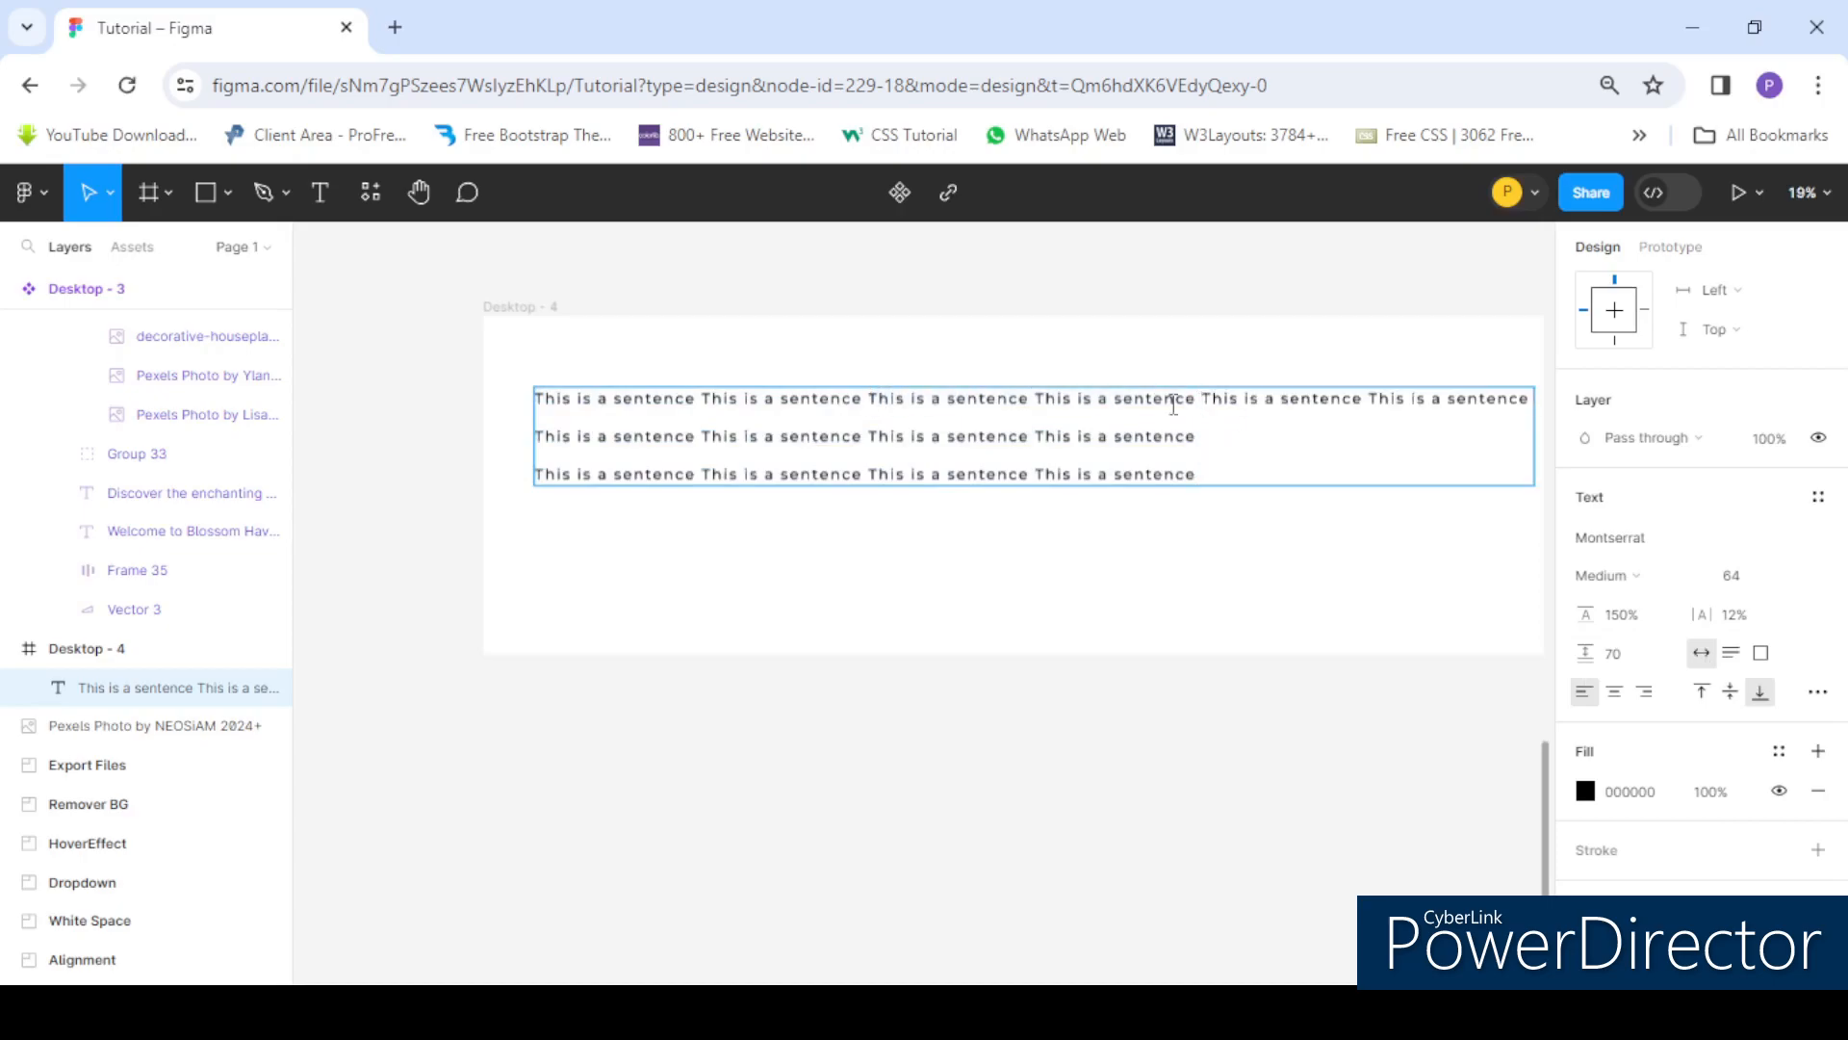
{"action": "scroll", "coordinate": [881, 525], "scroll_direction": "down", "scroll_amount": 2}
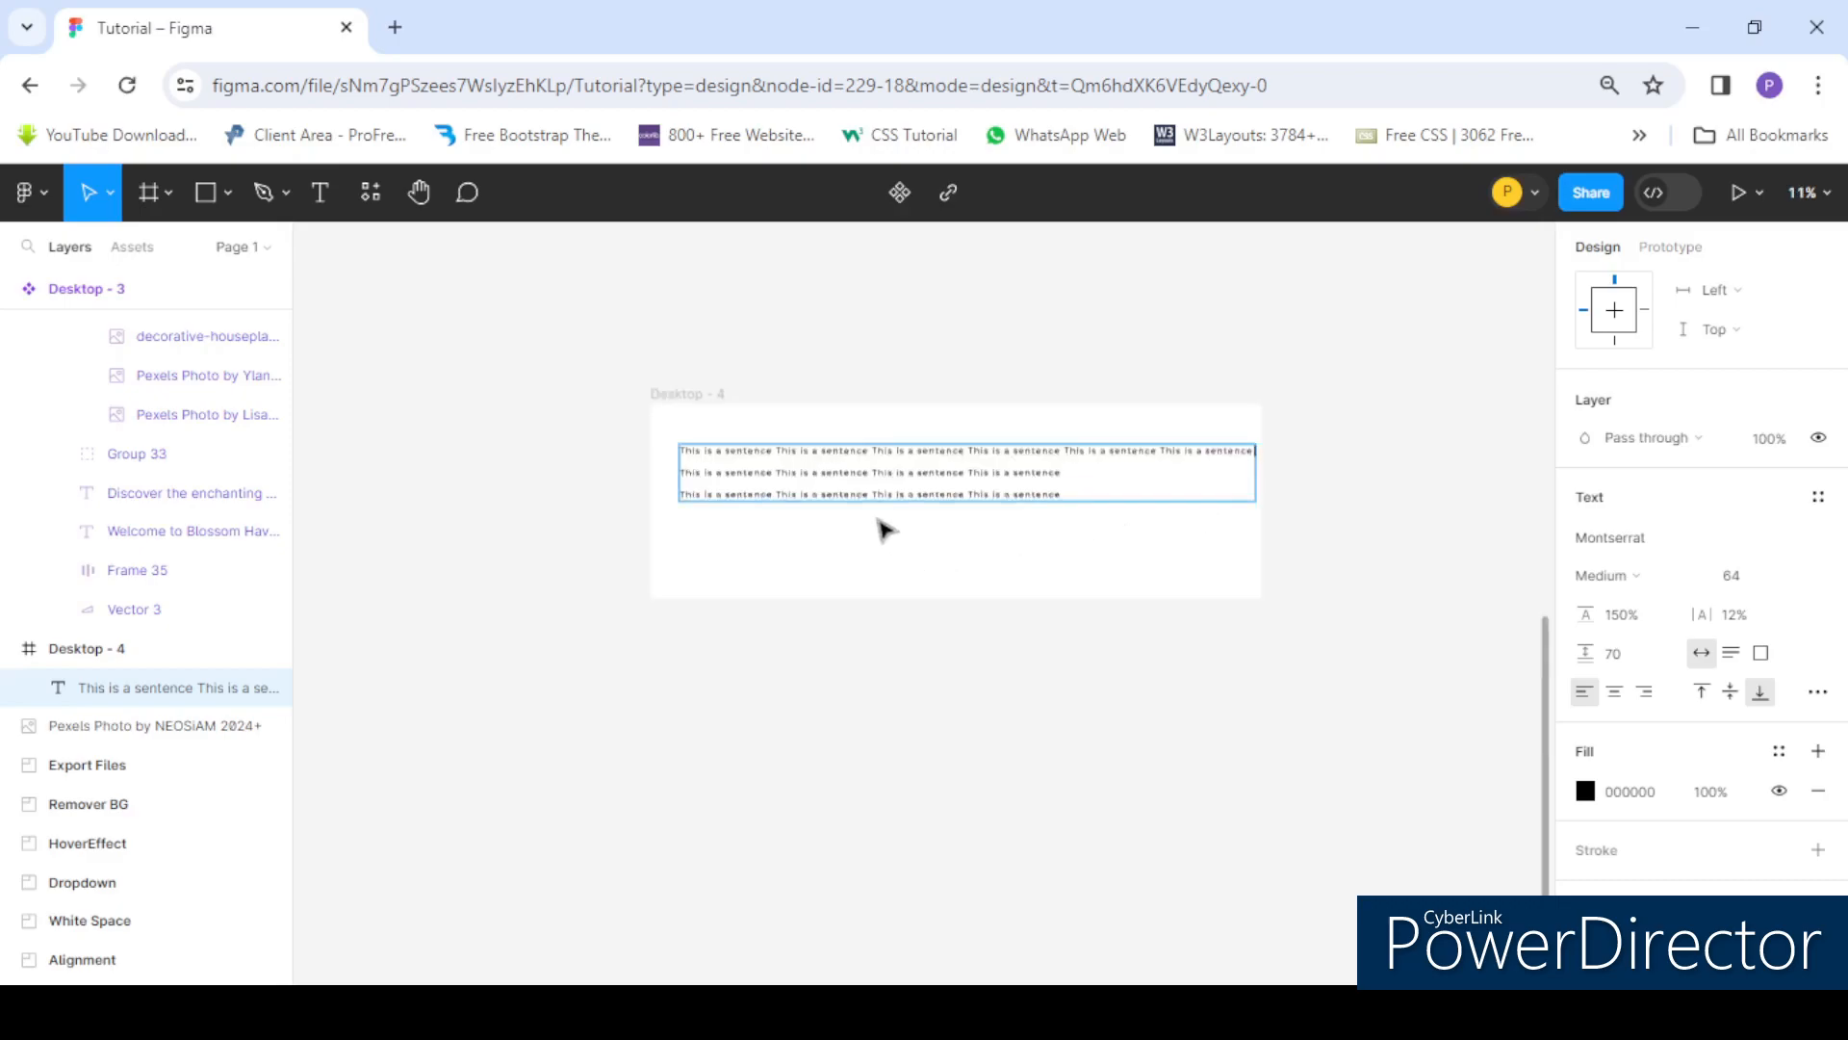
{"action": "key", "text": "ctrl+v"}
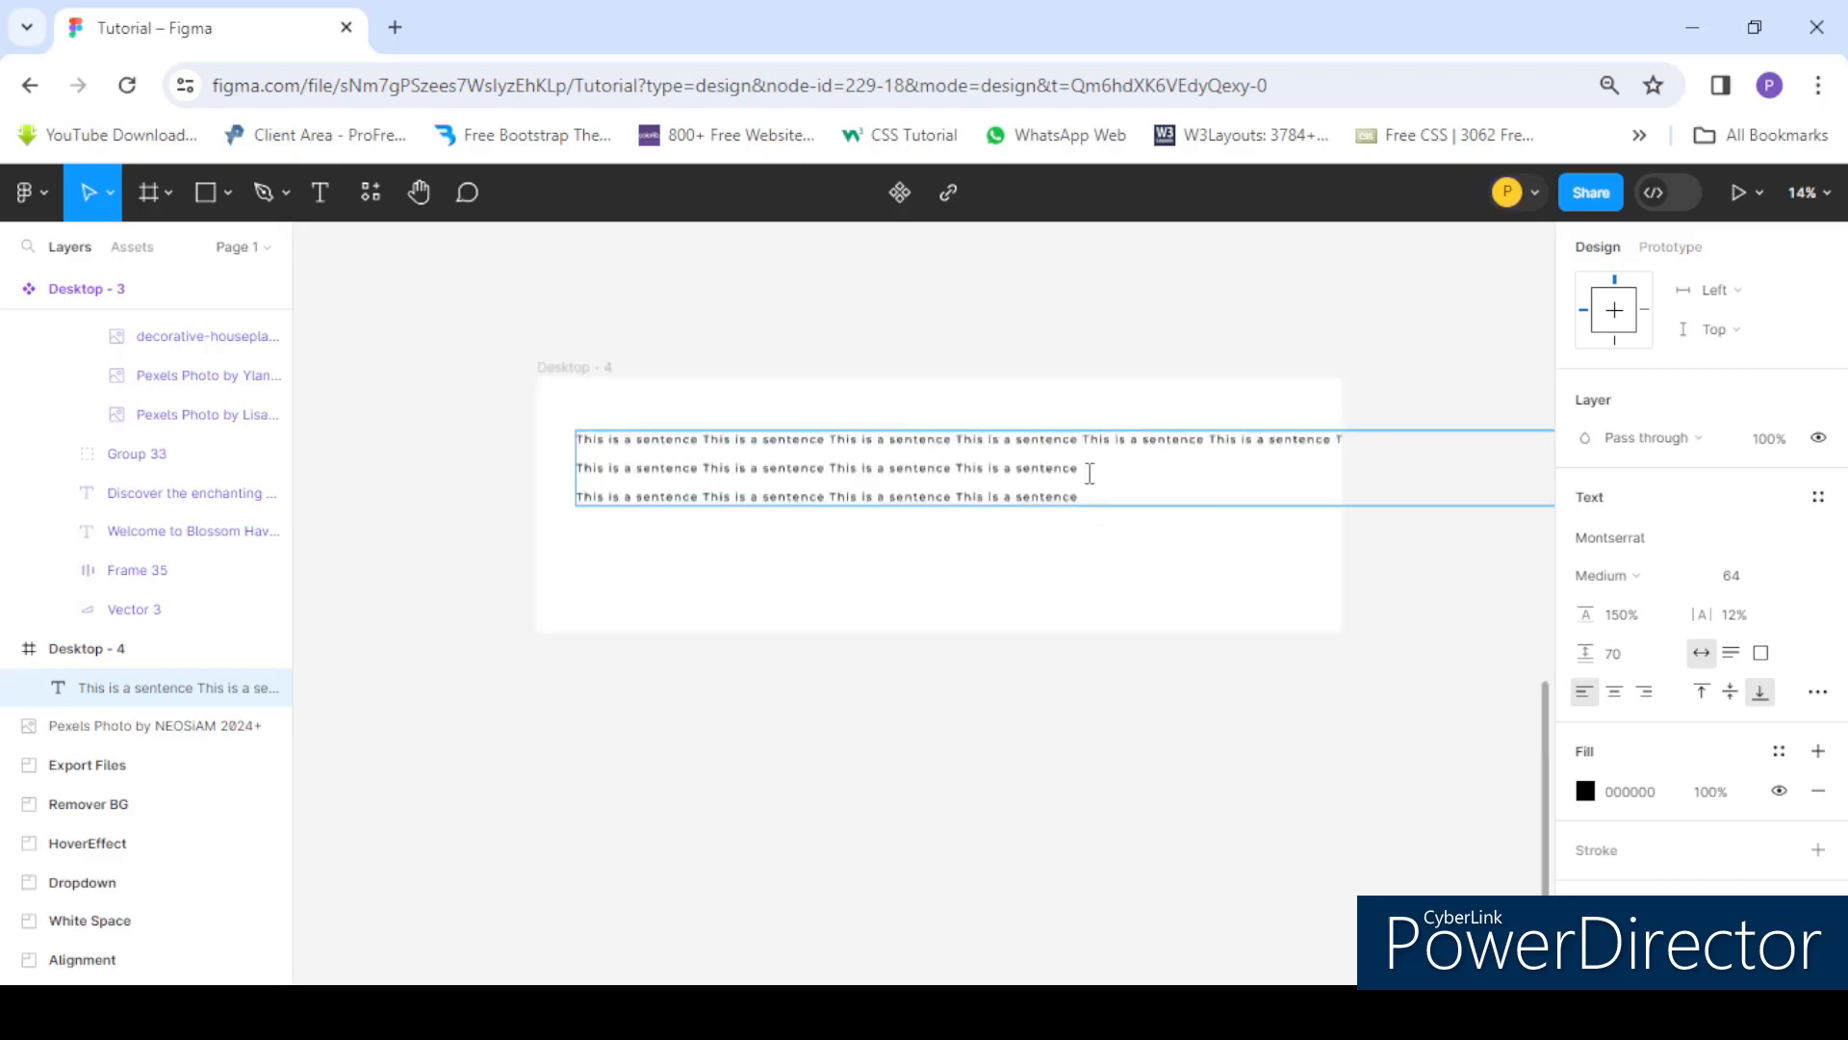
{"action": "left_click", "coordinate": [847, 576]}
{"action": "left_click_drag", "start_coordinate": [855, 473], "coordinate": [822, 491]}
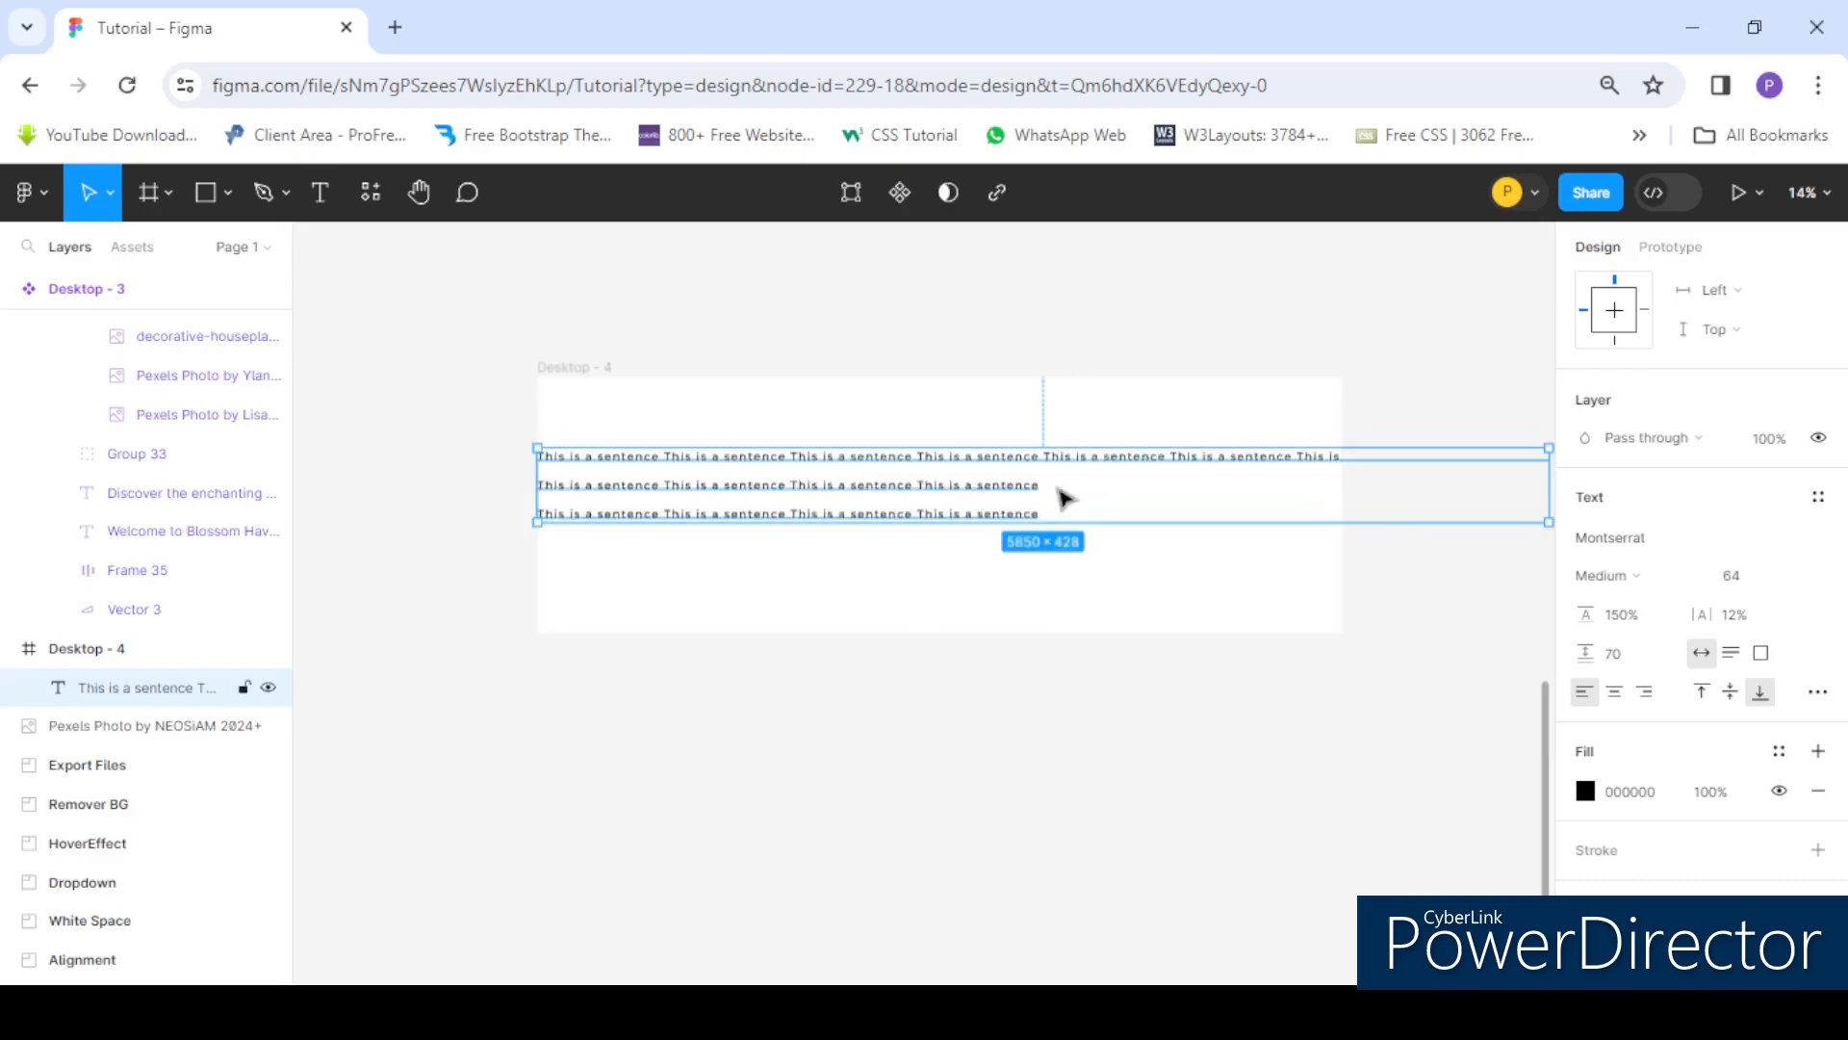
- Remove the extra sentences from the end of the first line and switch the text box to Auto height
{"action": "left_click_drag", "start_coordinate": [976, 487], "coordinate": [997, 490]}
{"action": "double_click", "coordinate": [976, 464]}
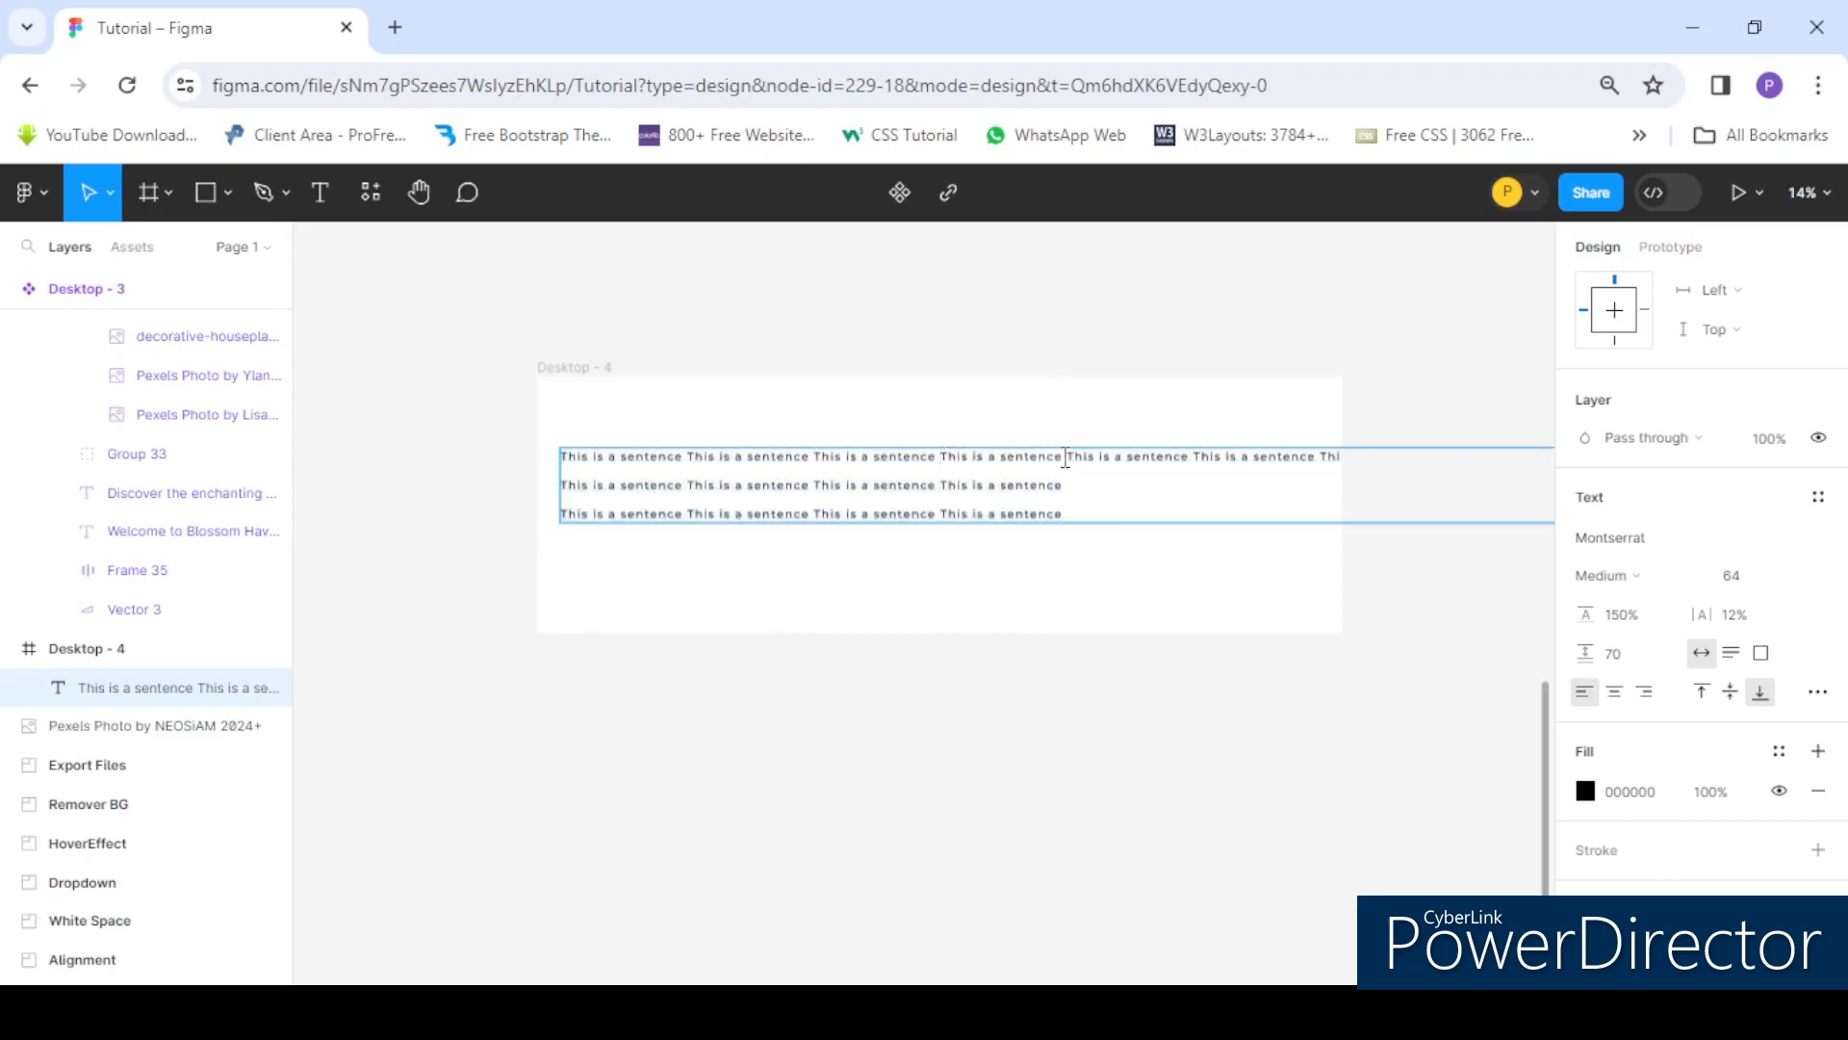
{"action": "left_click_drag", "start_coordinate": [1067, 456], "coordinate": [1547, 455]}
{"action": "key", "text": "Escape"}
{"action": "scroll", "coordinate": [736, 452], "scroll_direction": "down", "scroll_amount": 3}
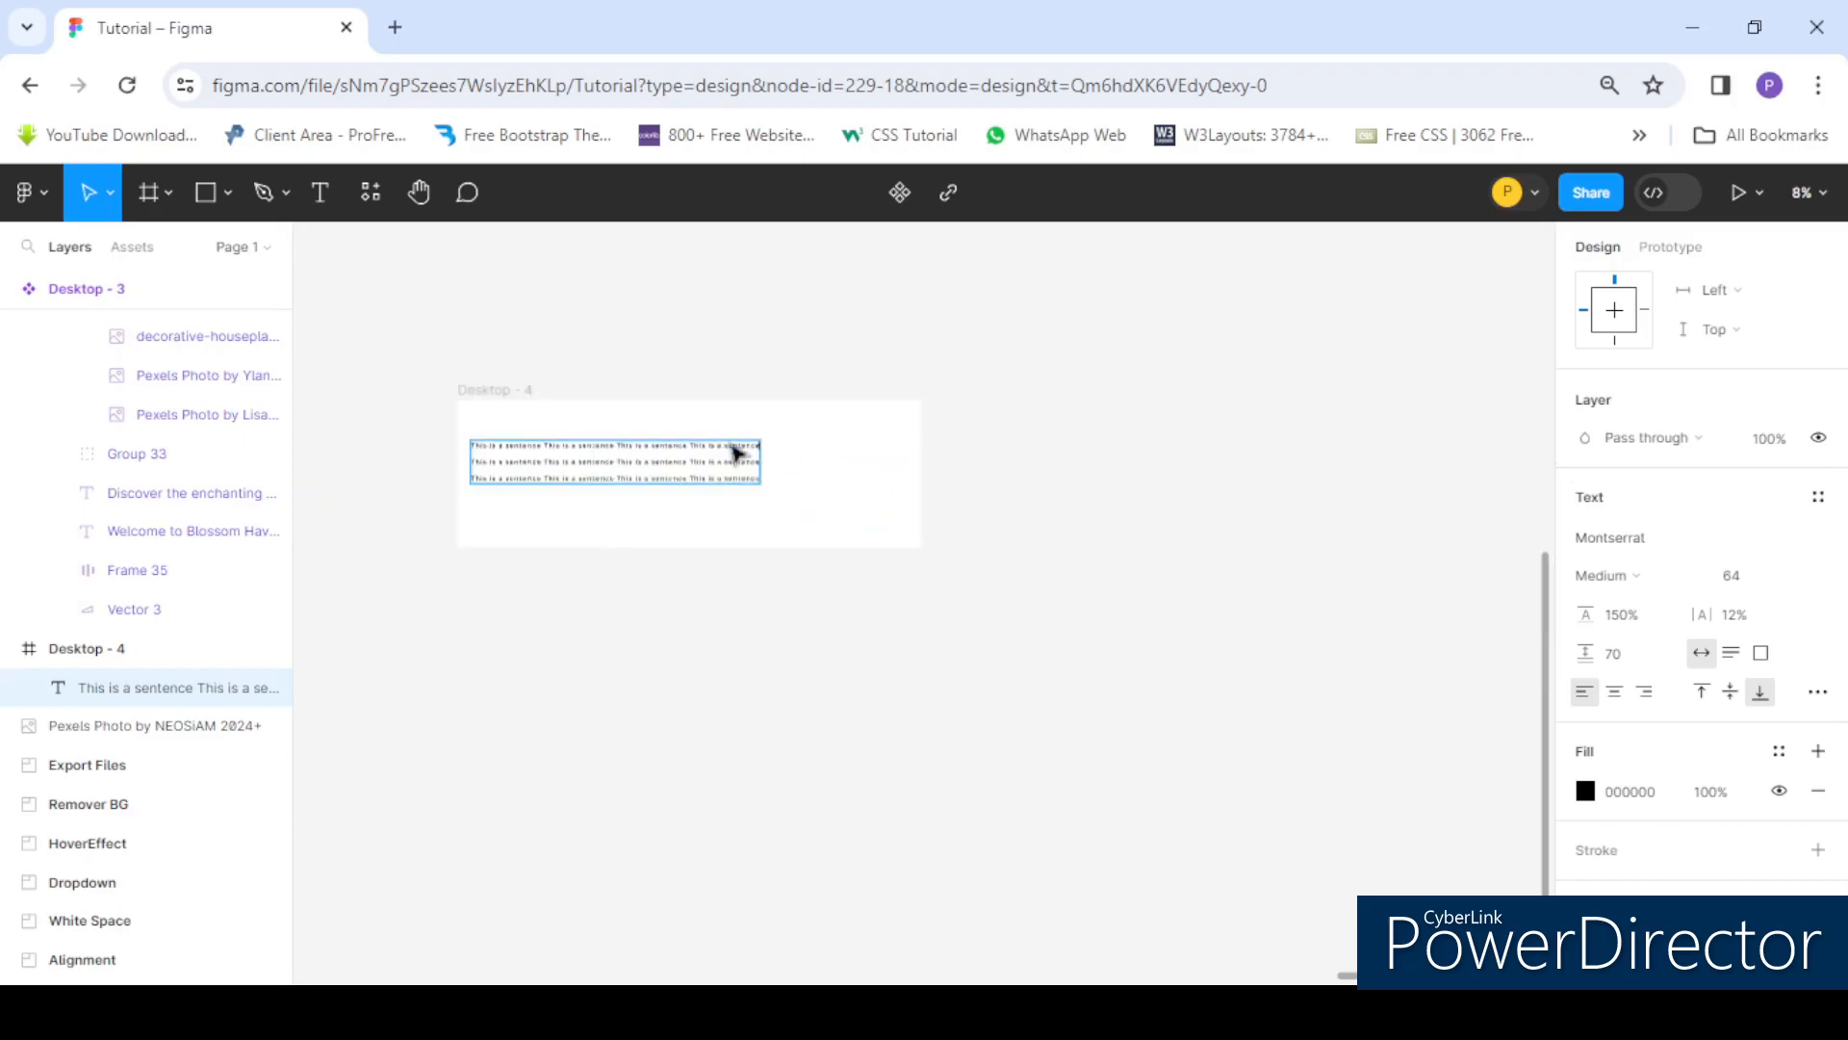
{"action": "scroll", "coordinate": [783, 468], "scroll_direction": "down", "scroll_amount": 1}
{"action": "scroll", "coordinate": [664, 452], "scroll_direction": "up", "scroll_amount": 1}
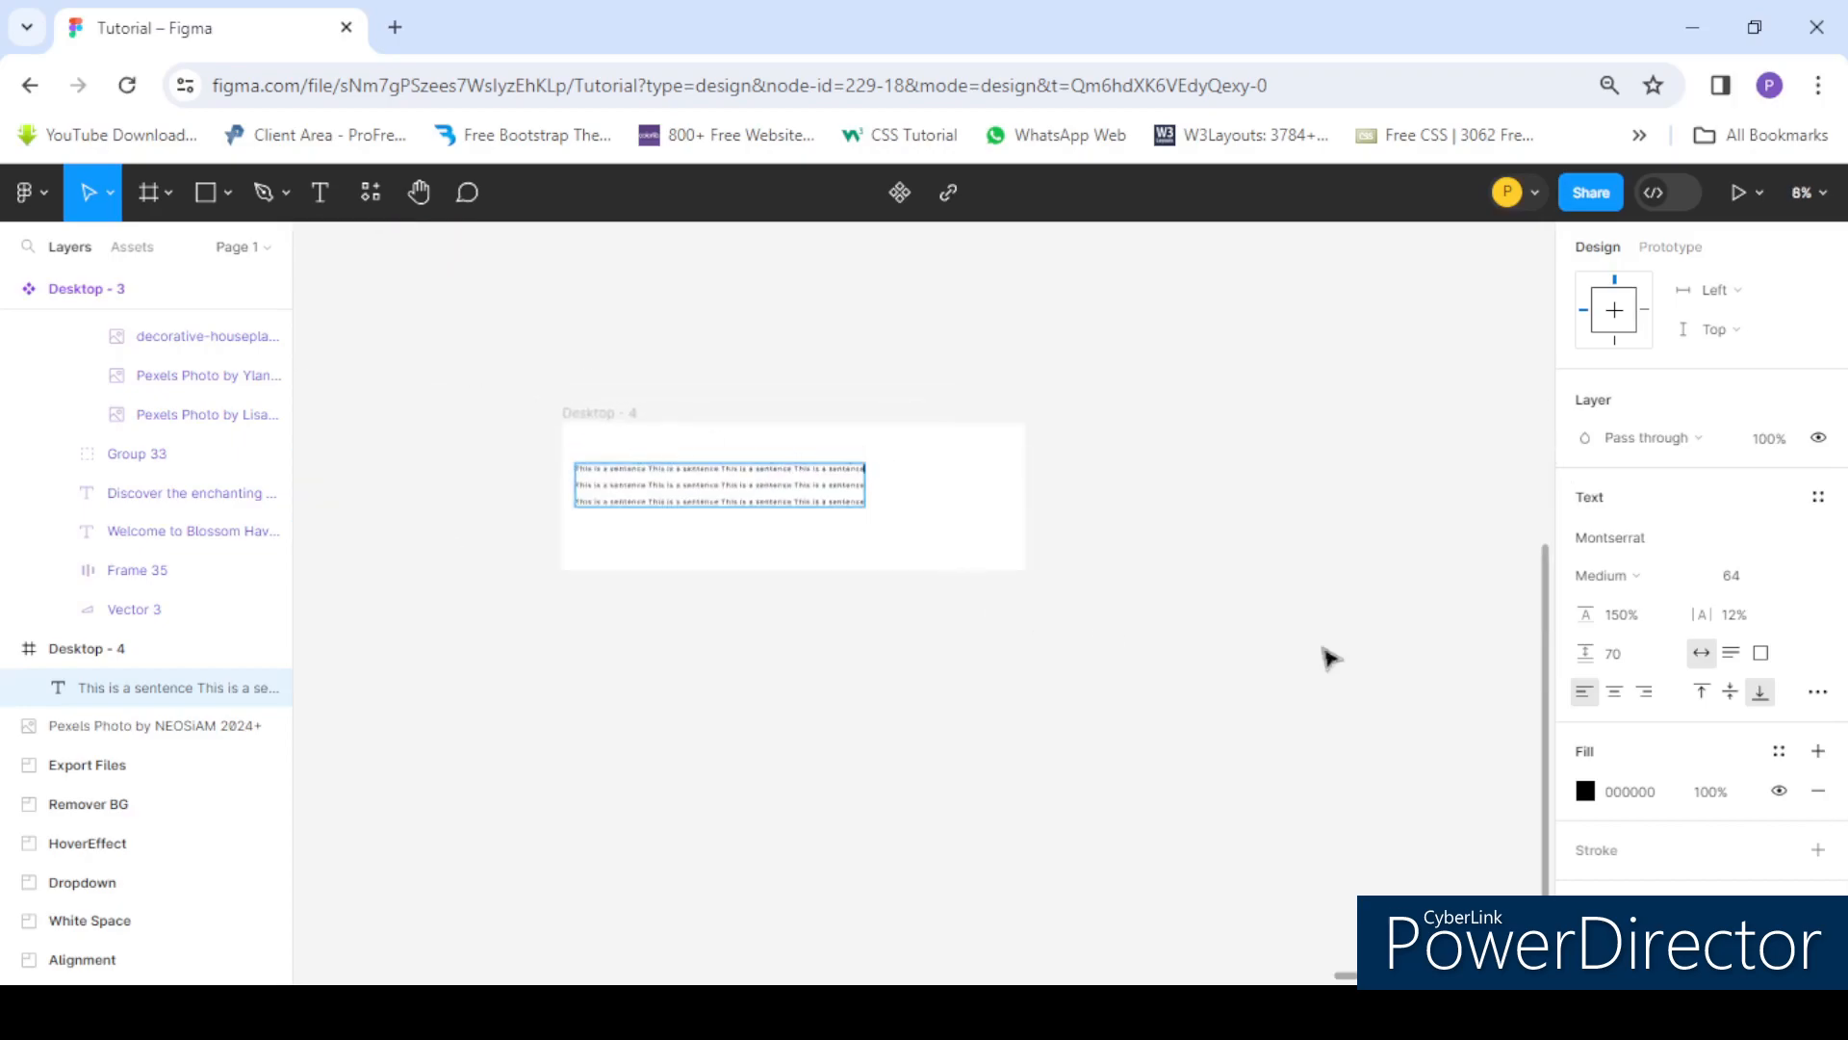
{"action": "left_click", "coordinate": [1732, 654]}
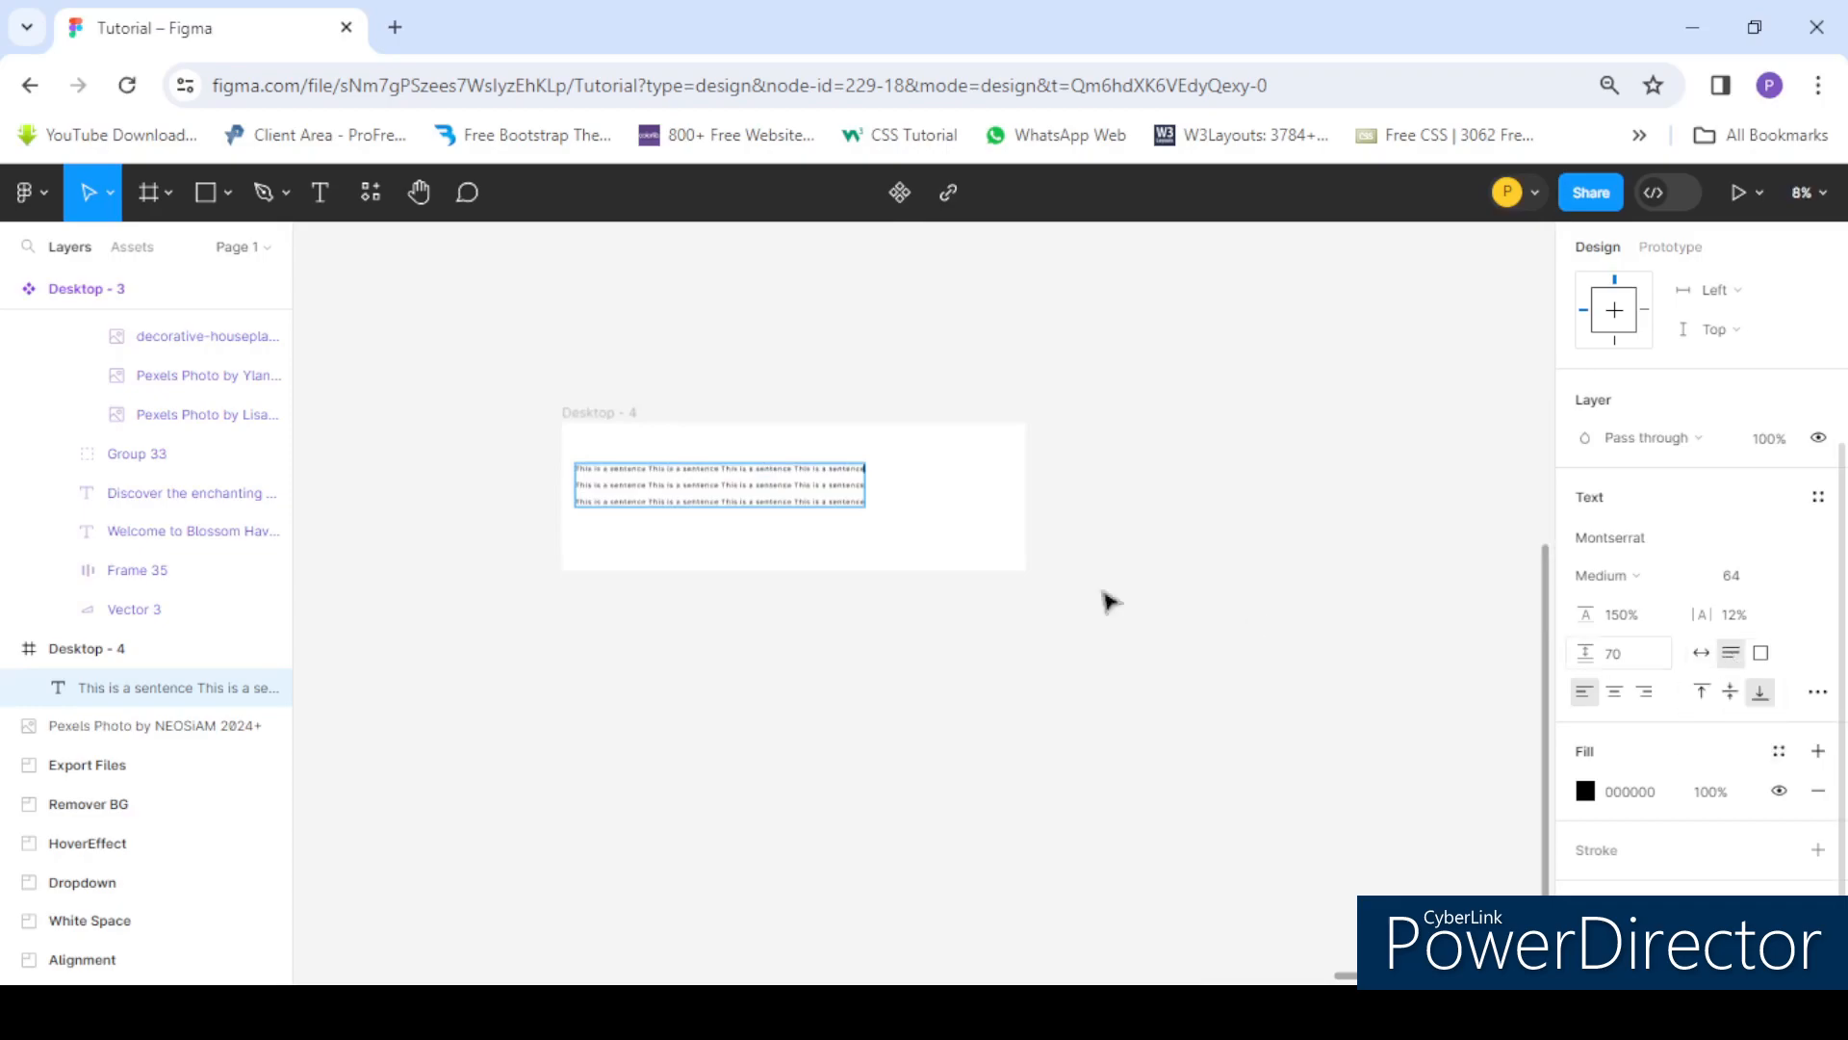
- Append a long string of random letters to the end of the first line
{"action": "scroll", "coordinate": [959, 530], "scroll_direction": "up", "scroll_amount": 2}
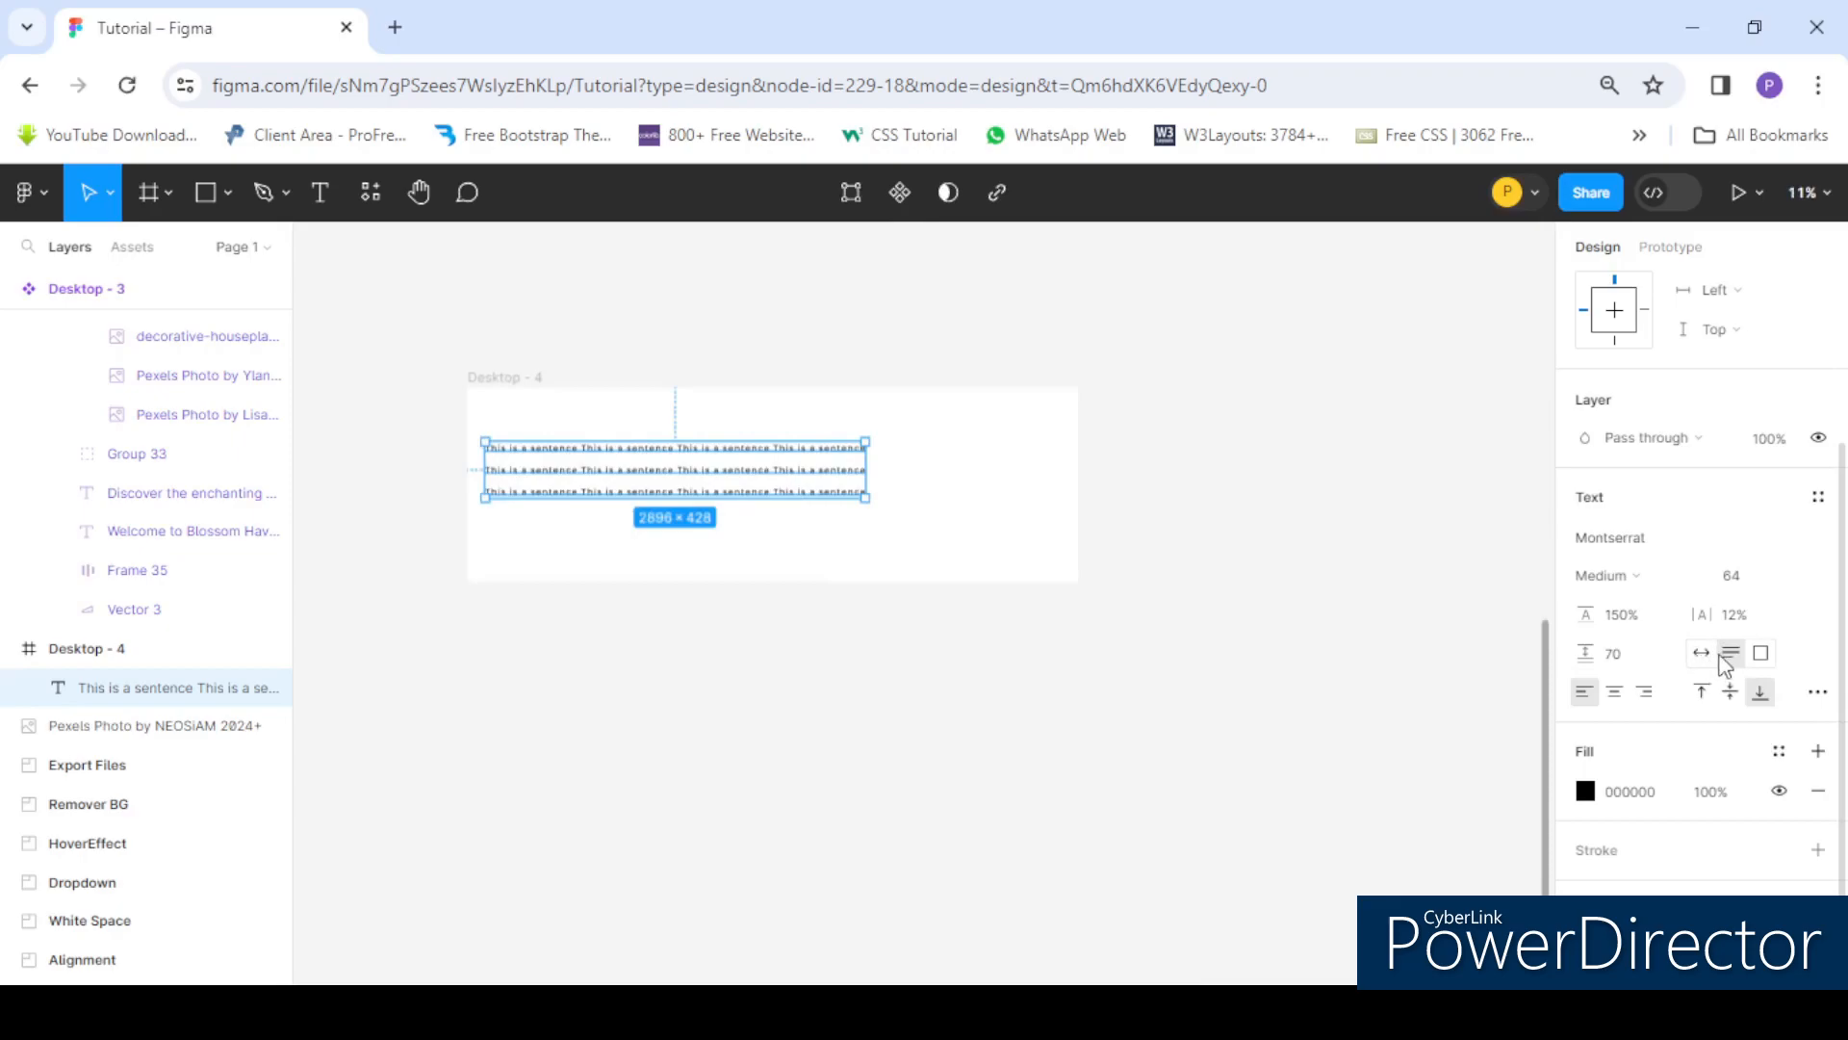
{"action": "scroll", "coordinate": [888, 466], "scroll_direction": "down", "scroll_amount": 2}
{"action": "scroll", "coordinate": [729, 469], "scroll_direction": "up", "scroll_amount": 2}
{"action": "scroll", "coordinate": [864, 457], "scroll_direction": "up", "scroll_amount": 2}
{"action": "scroll", "coordinate": [874, 460], "scroll_direction": "up", "scroll_amount": 2}
{"action": "double_click", "coordinate": [1109, 435]}
{"action": "scroll", "coordinate": [1116, 435], "scroll_direction": "down", "scroll_amount": 2}
{"action": "scroll", "coordinate": [1124, 435], "scroll_direction": "up", "scroll_amount": 2}
{"action": "left_click", "coordinate": [1139, 438]}
{"action": "type", "text": "jnscsduy"}
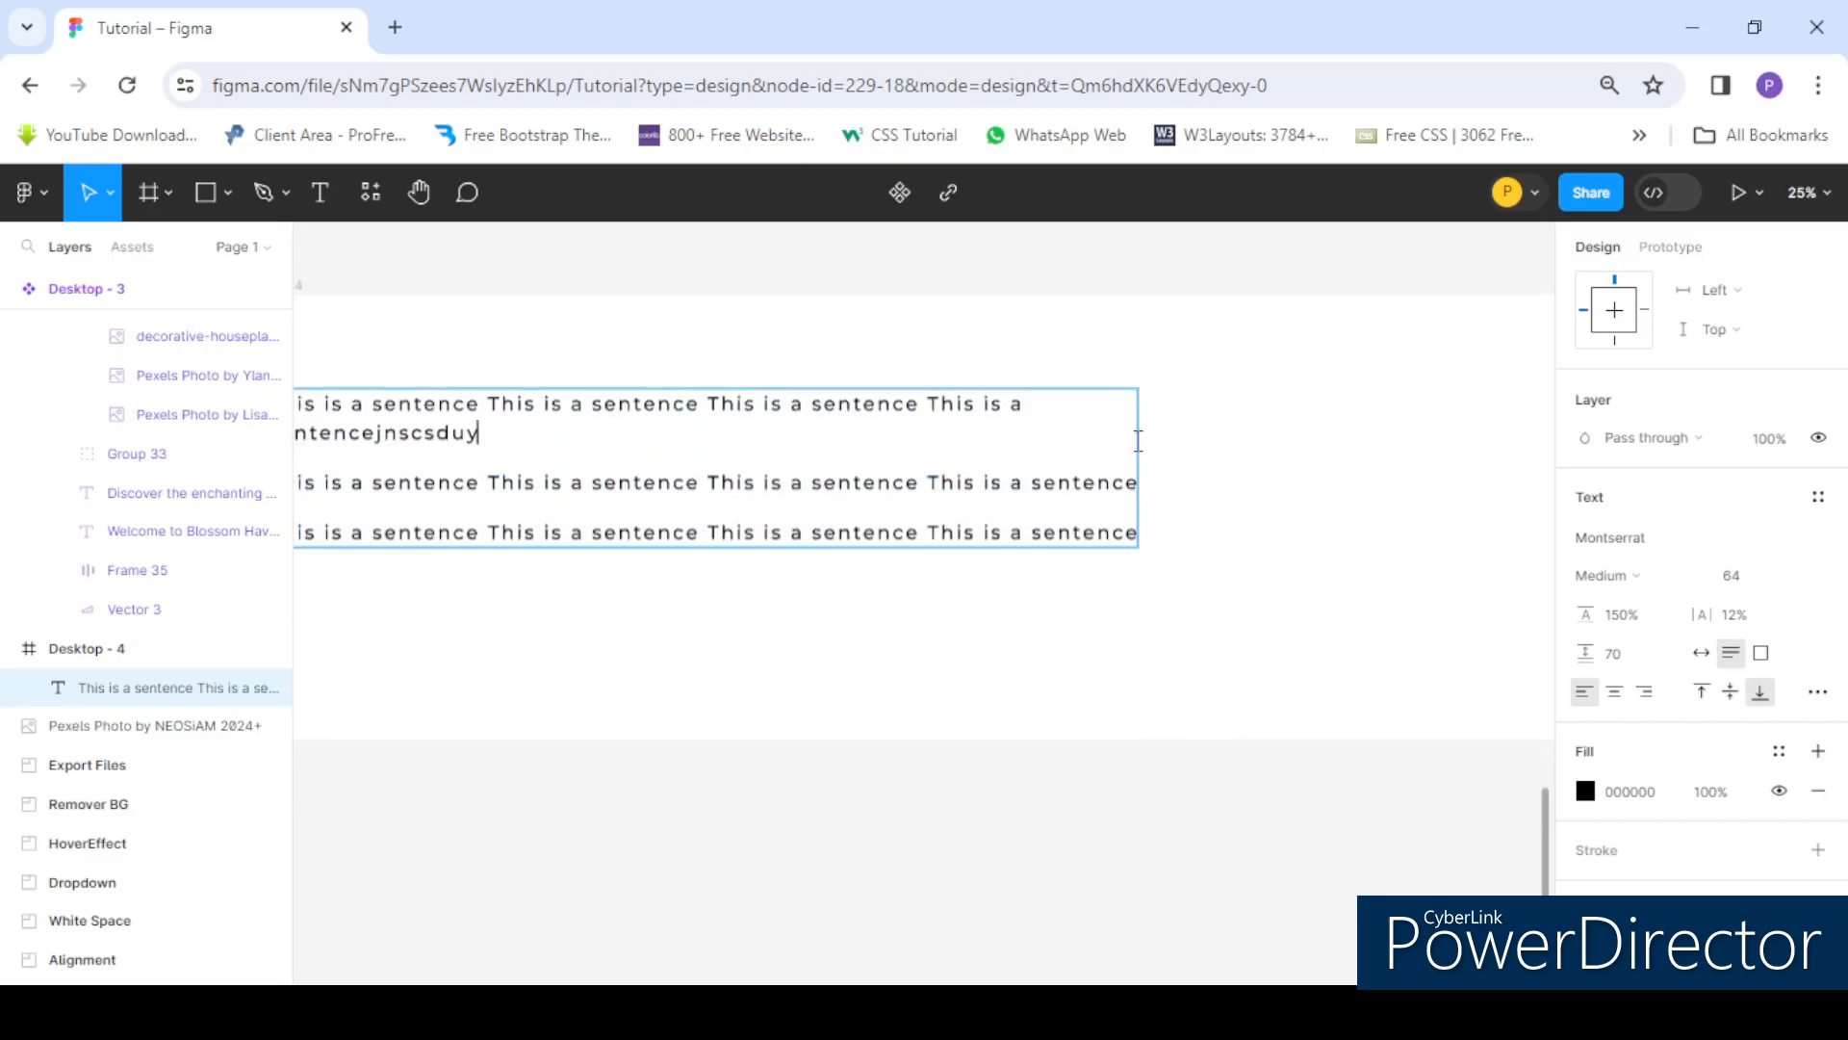
{"action": "type", "text": "cgsdvcgdsvcbschasgcvcvgas"}
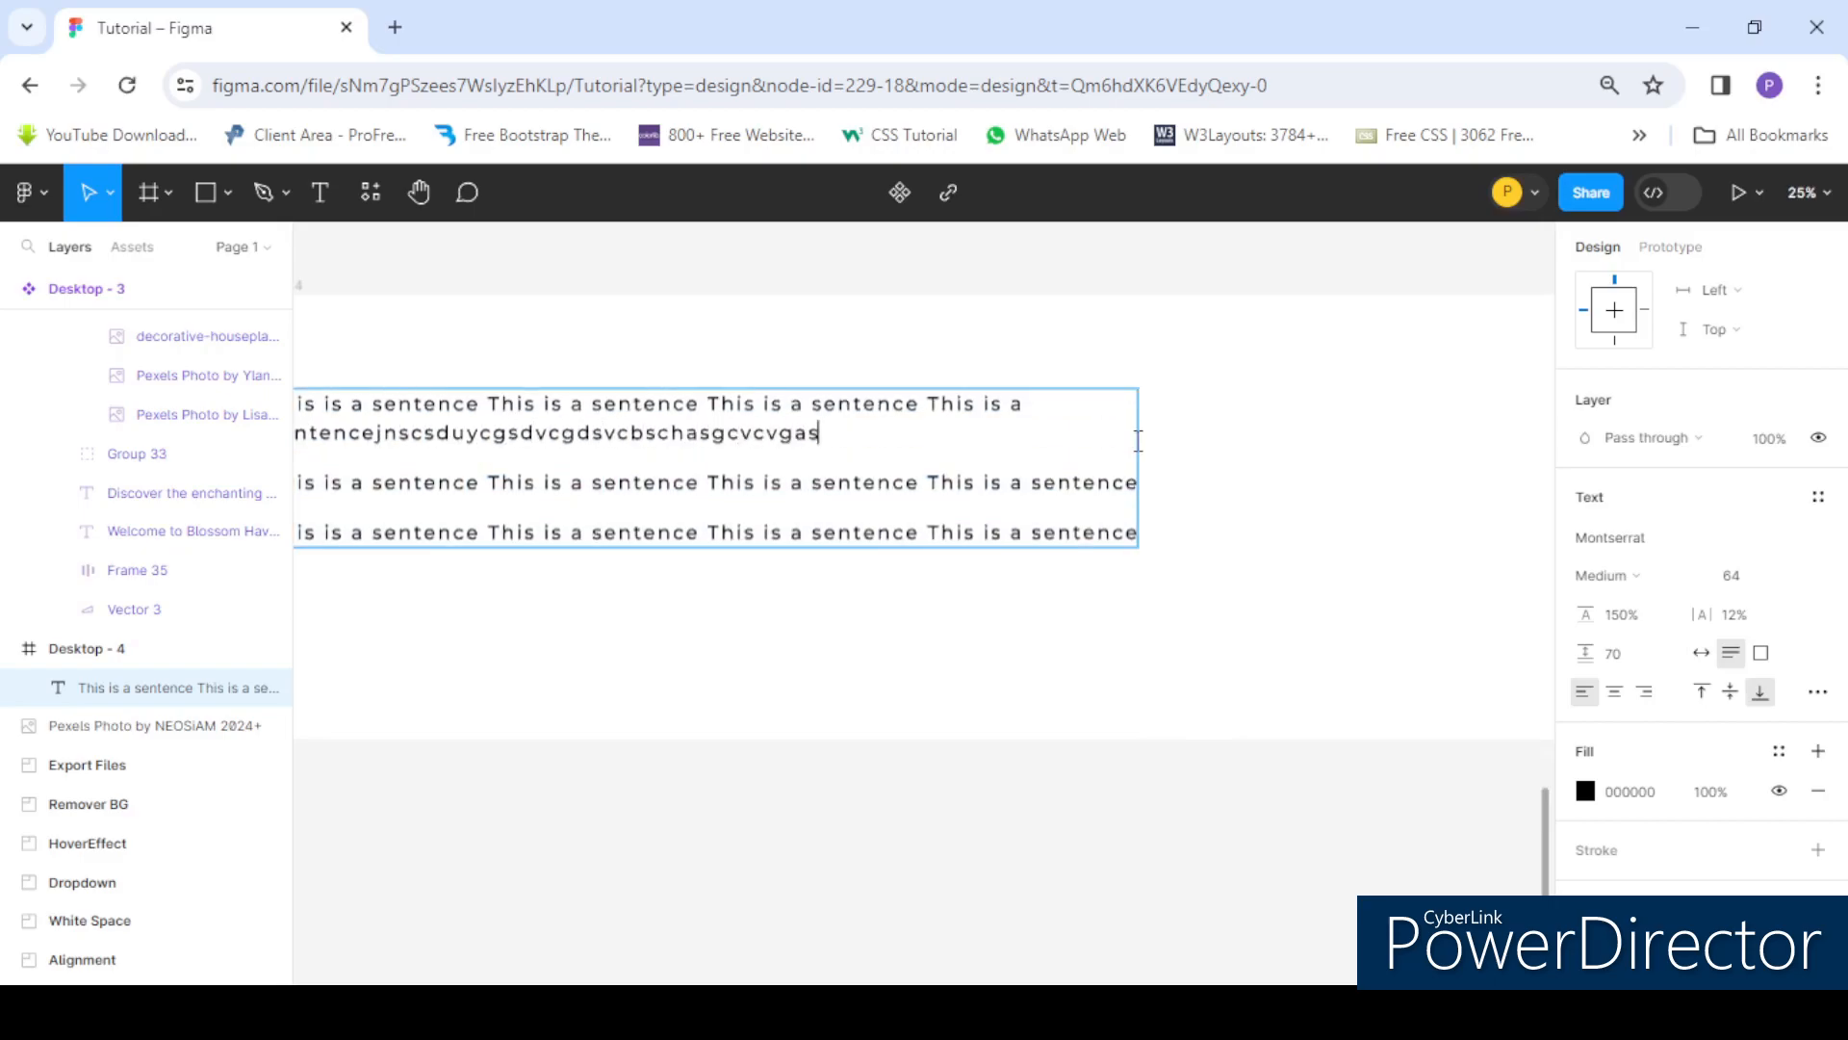
{"action": "type", "text": "bxhasbychnzxhxzbcgzcvgczzx"}
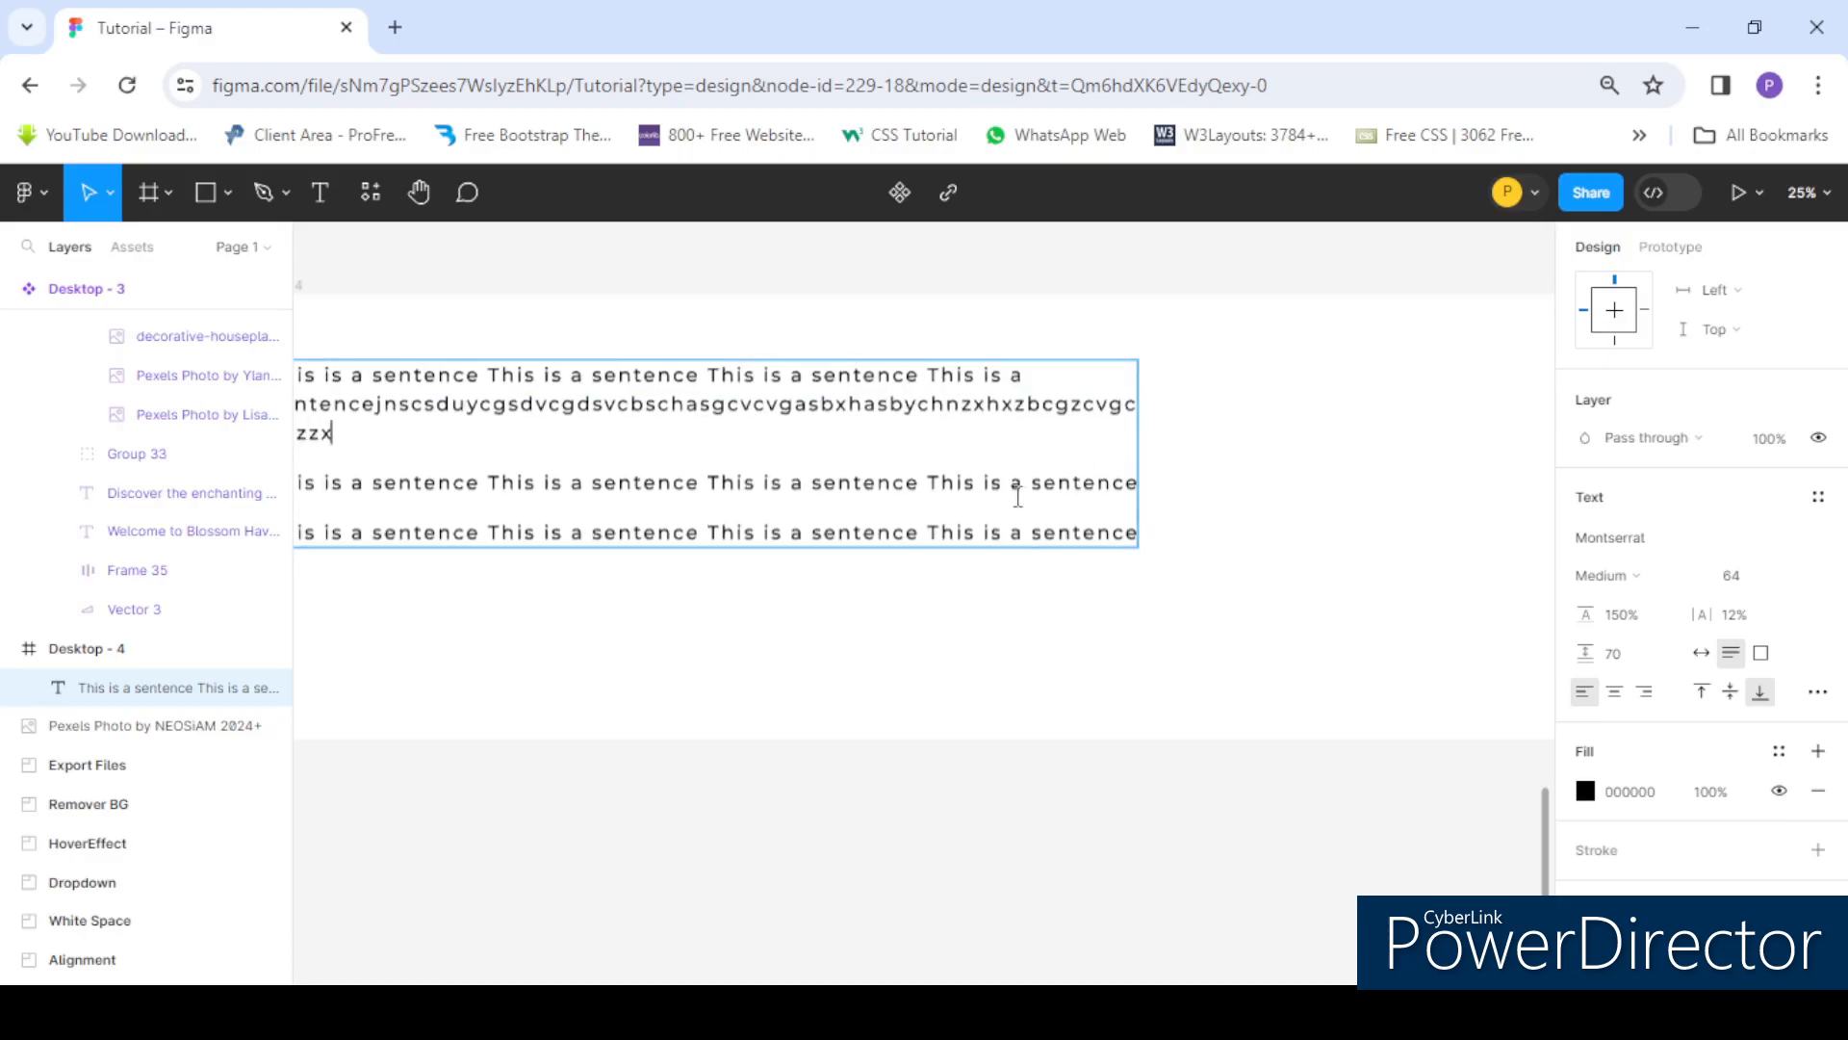
- Delete the appended letters and the trailing words of the first line, then switch the box to Fixed size
{"action": "scroll", "coordinate": [1017, 497], "scroll_direction": "down", "scroll_amount": 3}
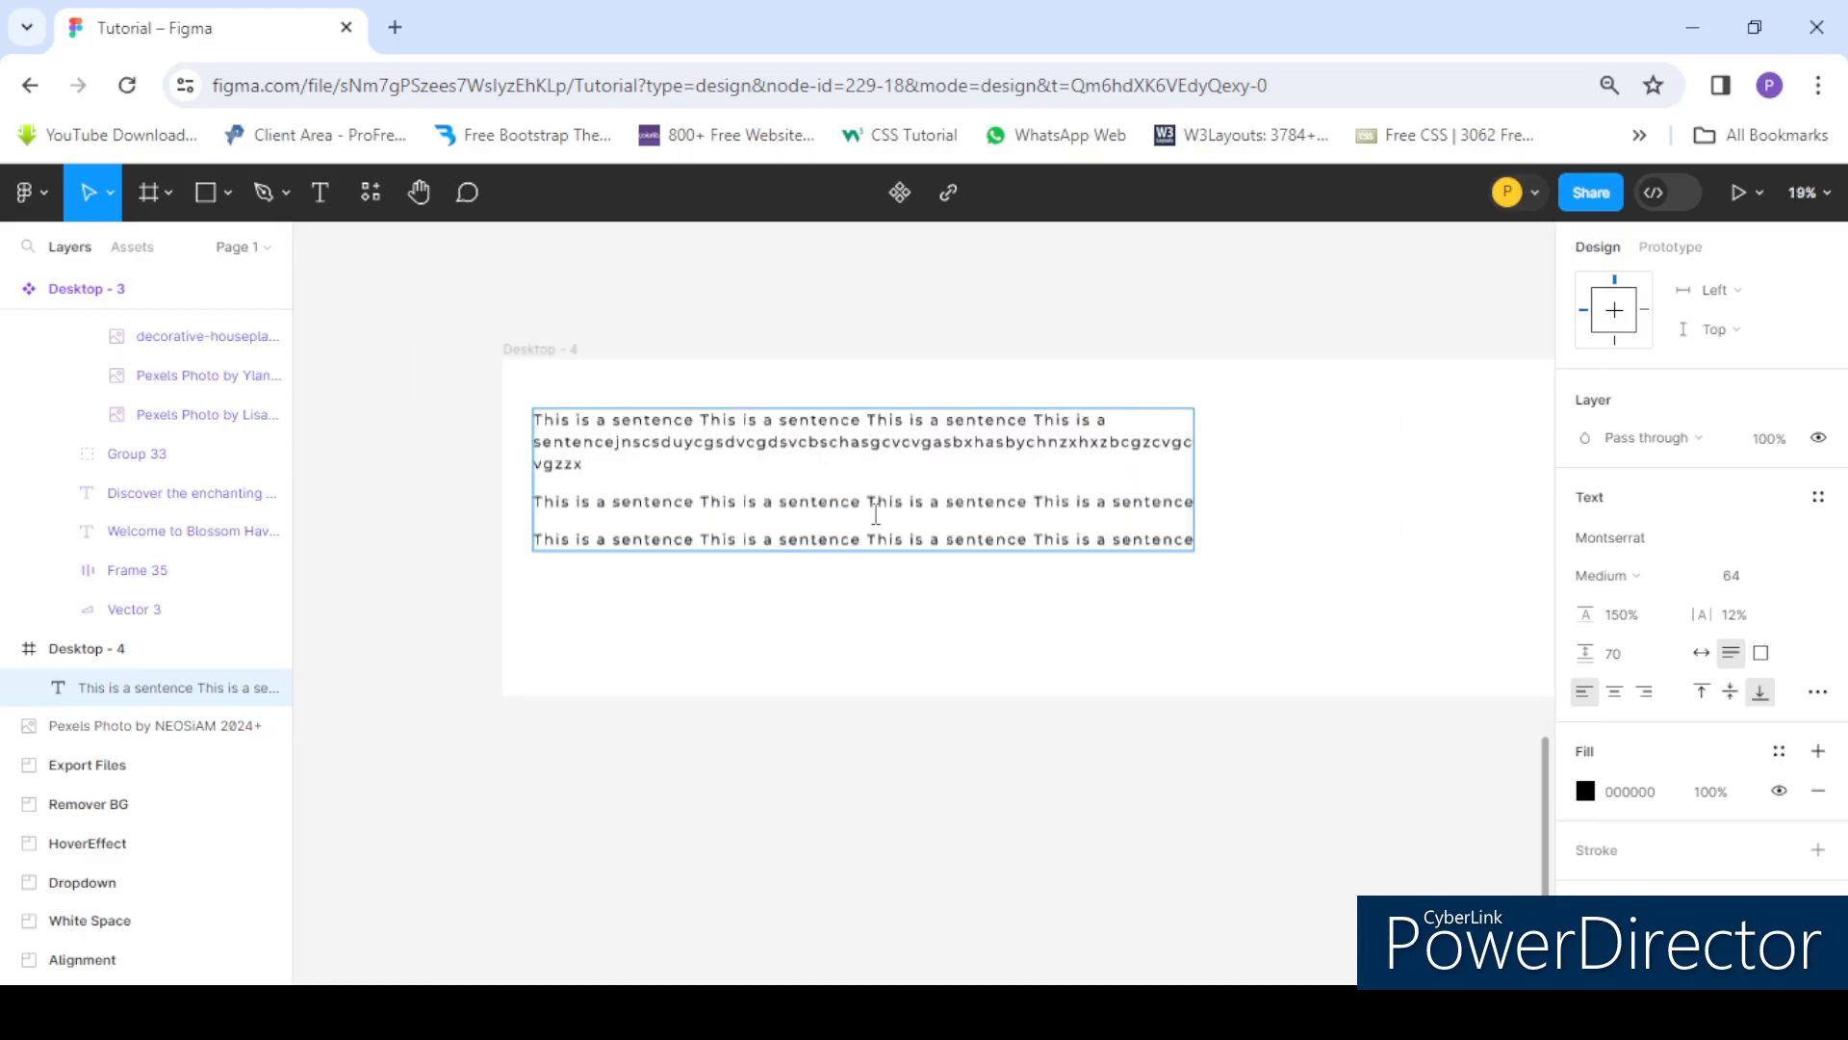
{"action": "left_click_drag", "start_coordinate": [693, 477], "coordinate": [1040, 424]}
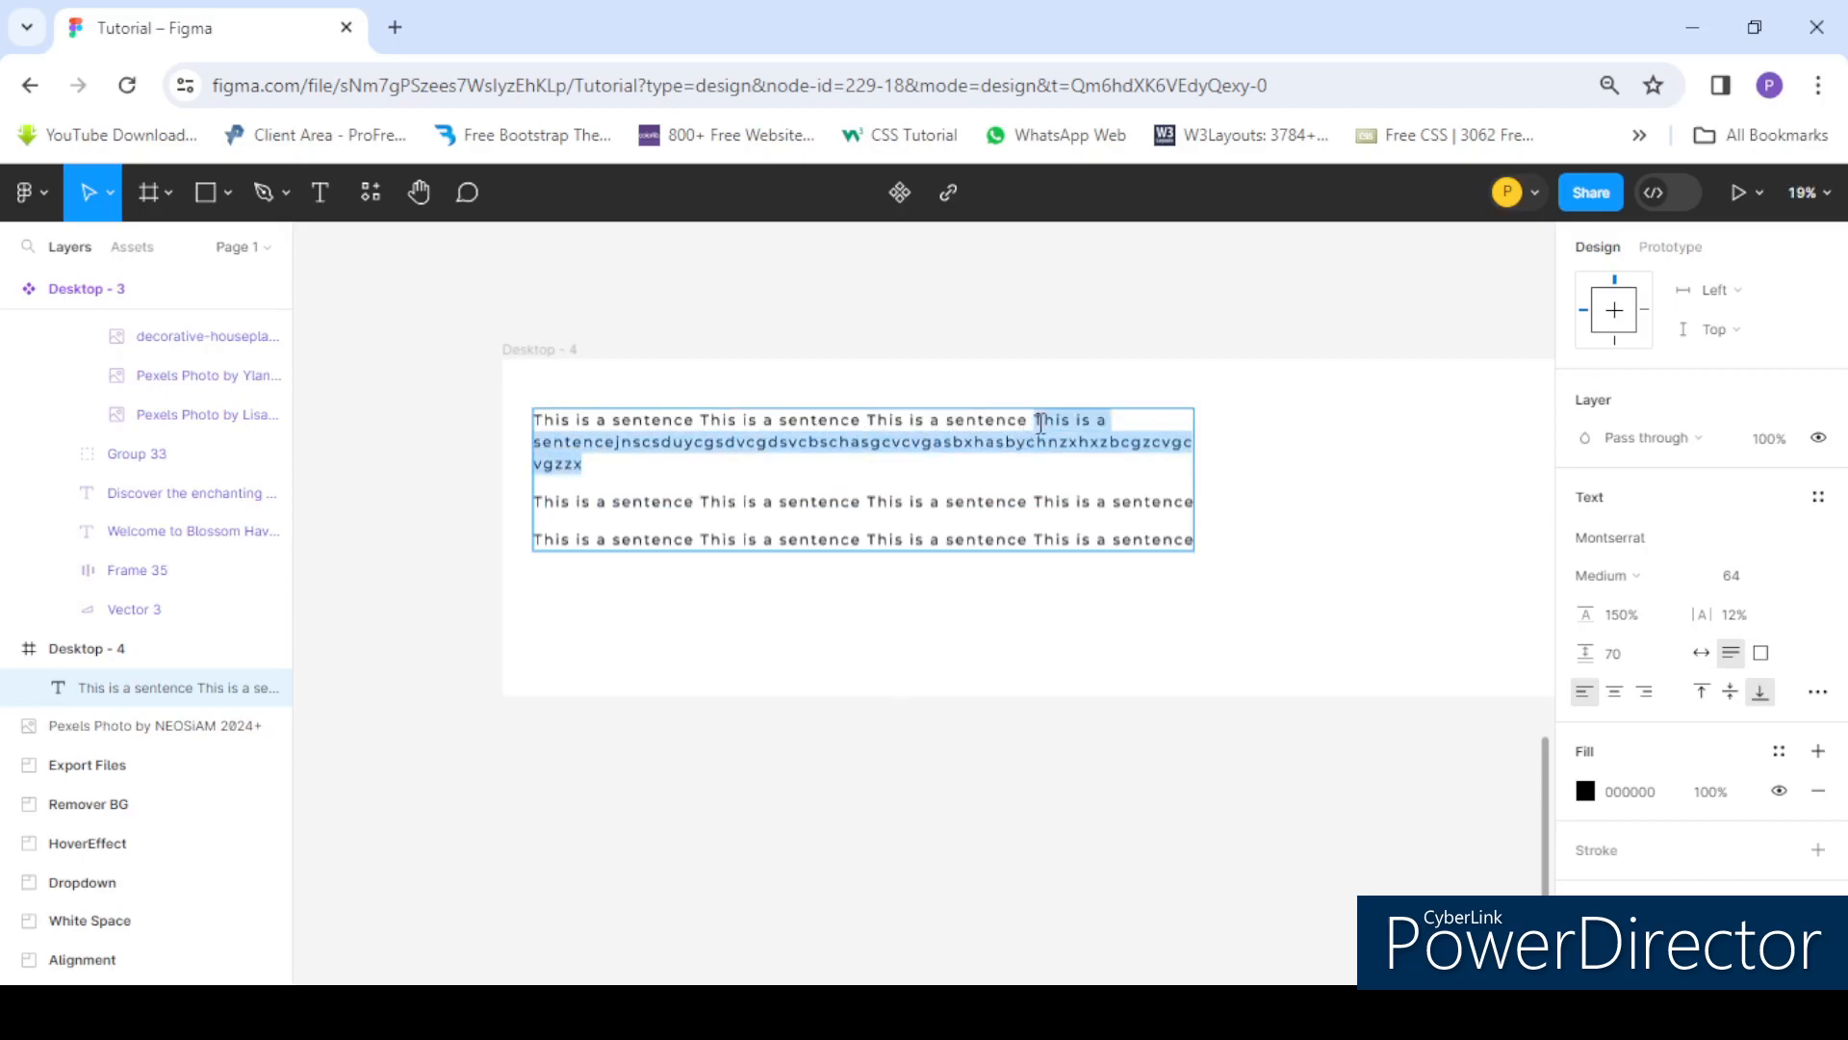
{"action": "key", "text": "BackSpace"}
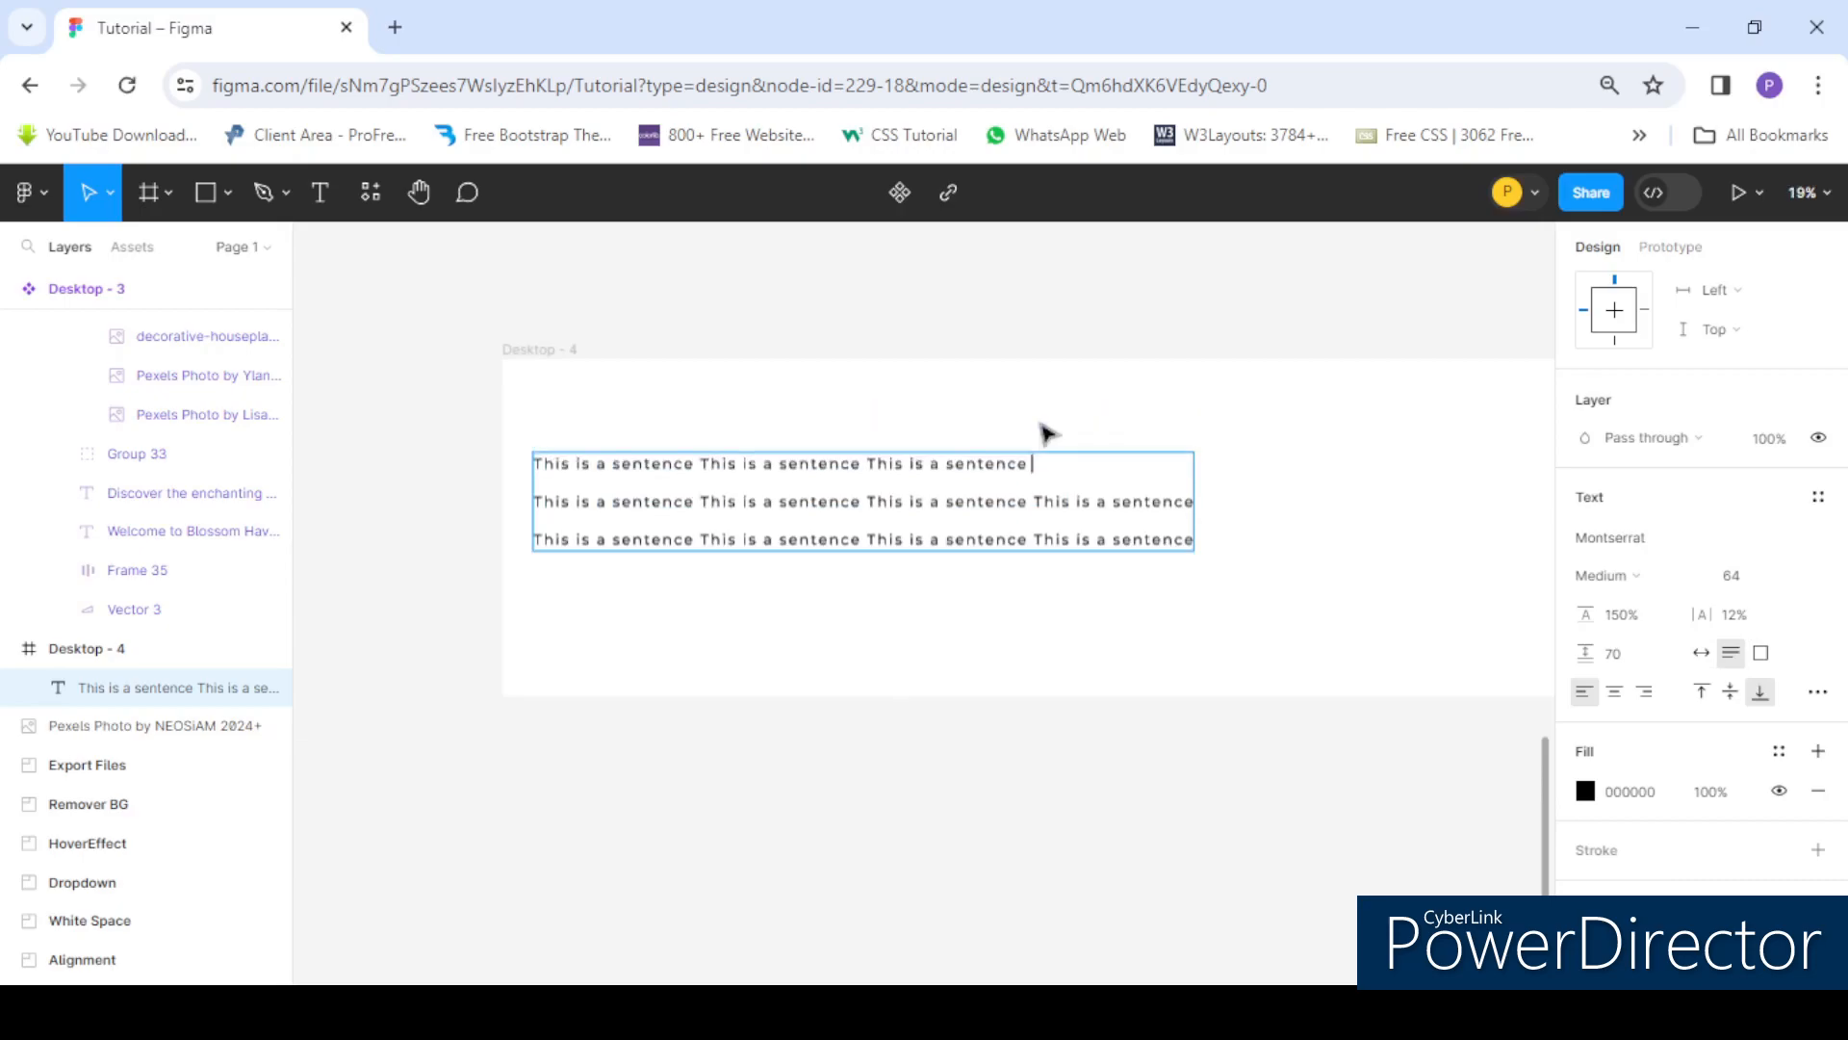
{"action": "left_click", "coordinate": [1763, 654]}
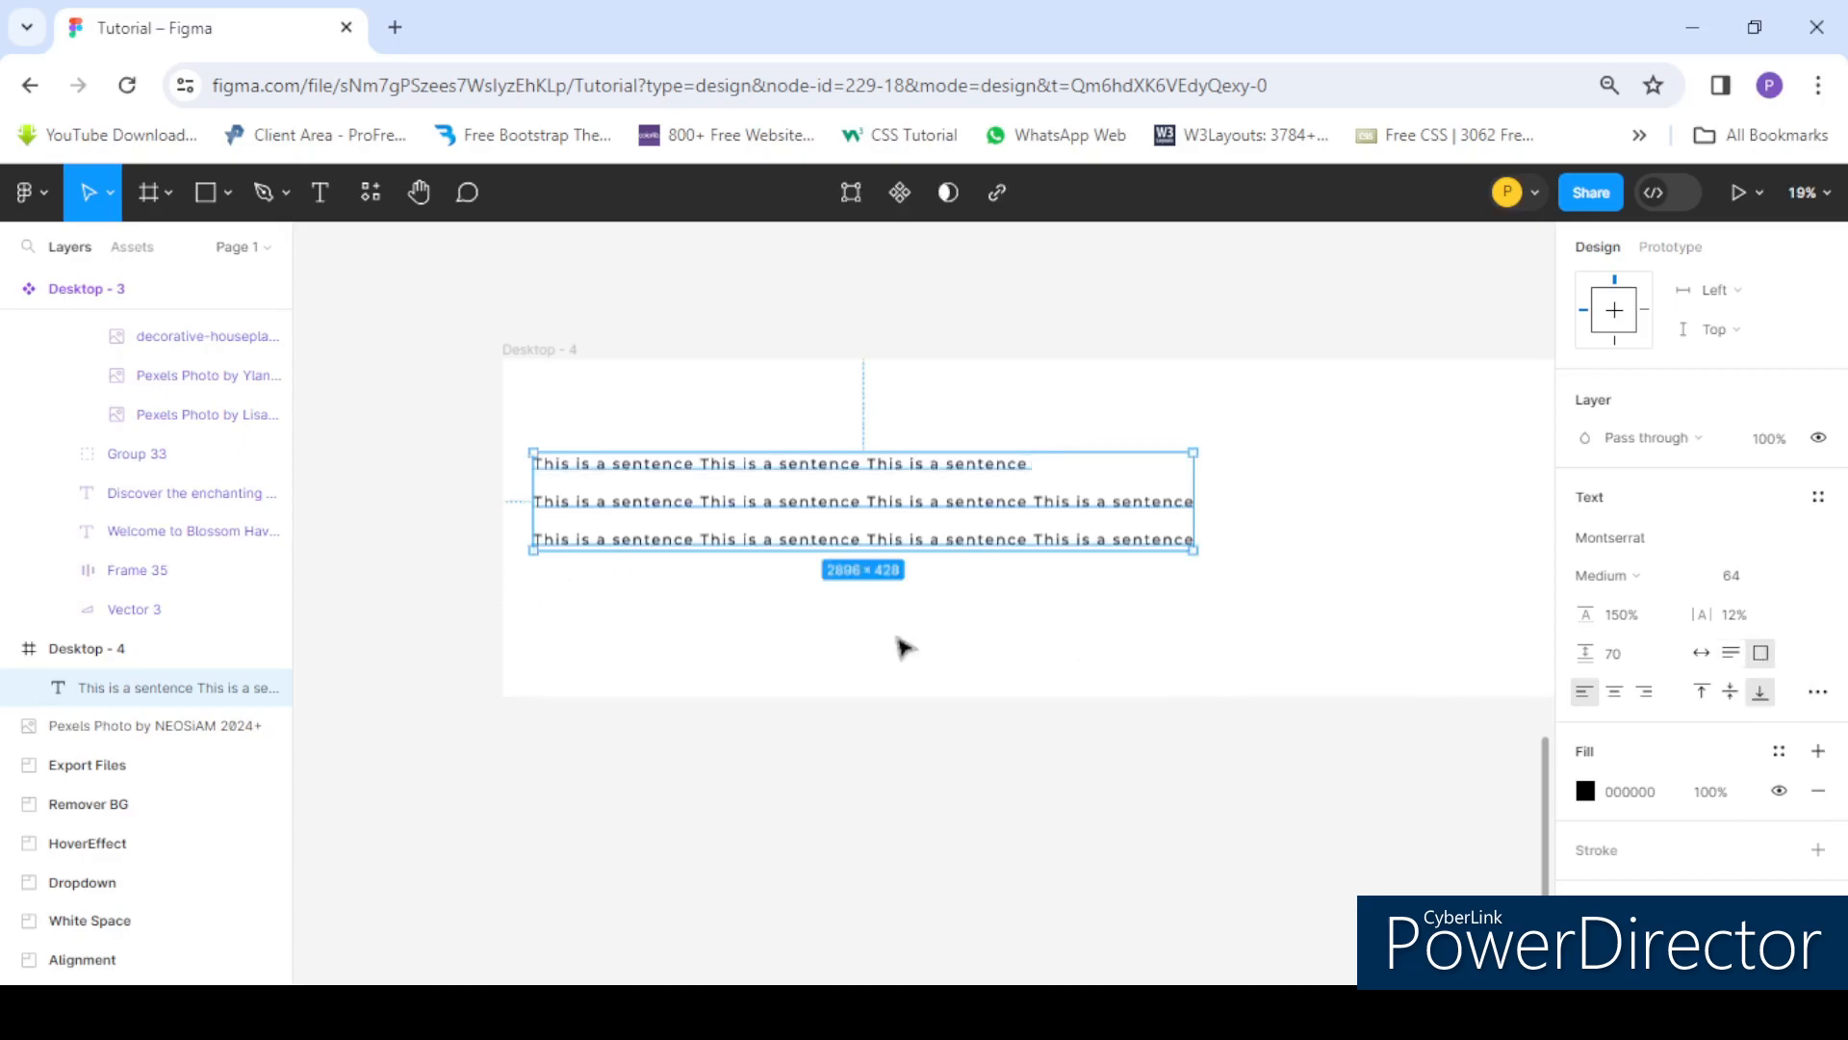
{"action": "left_click", "coordinate": [908, 672]}
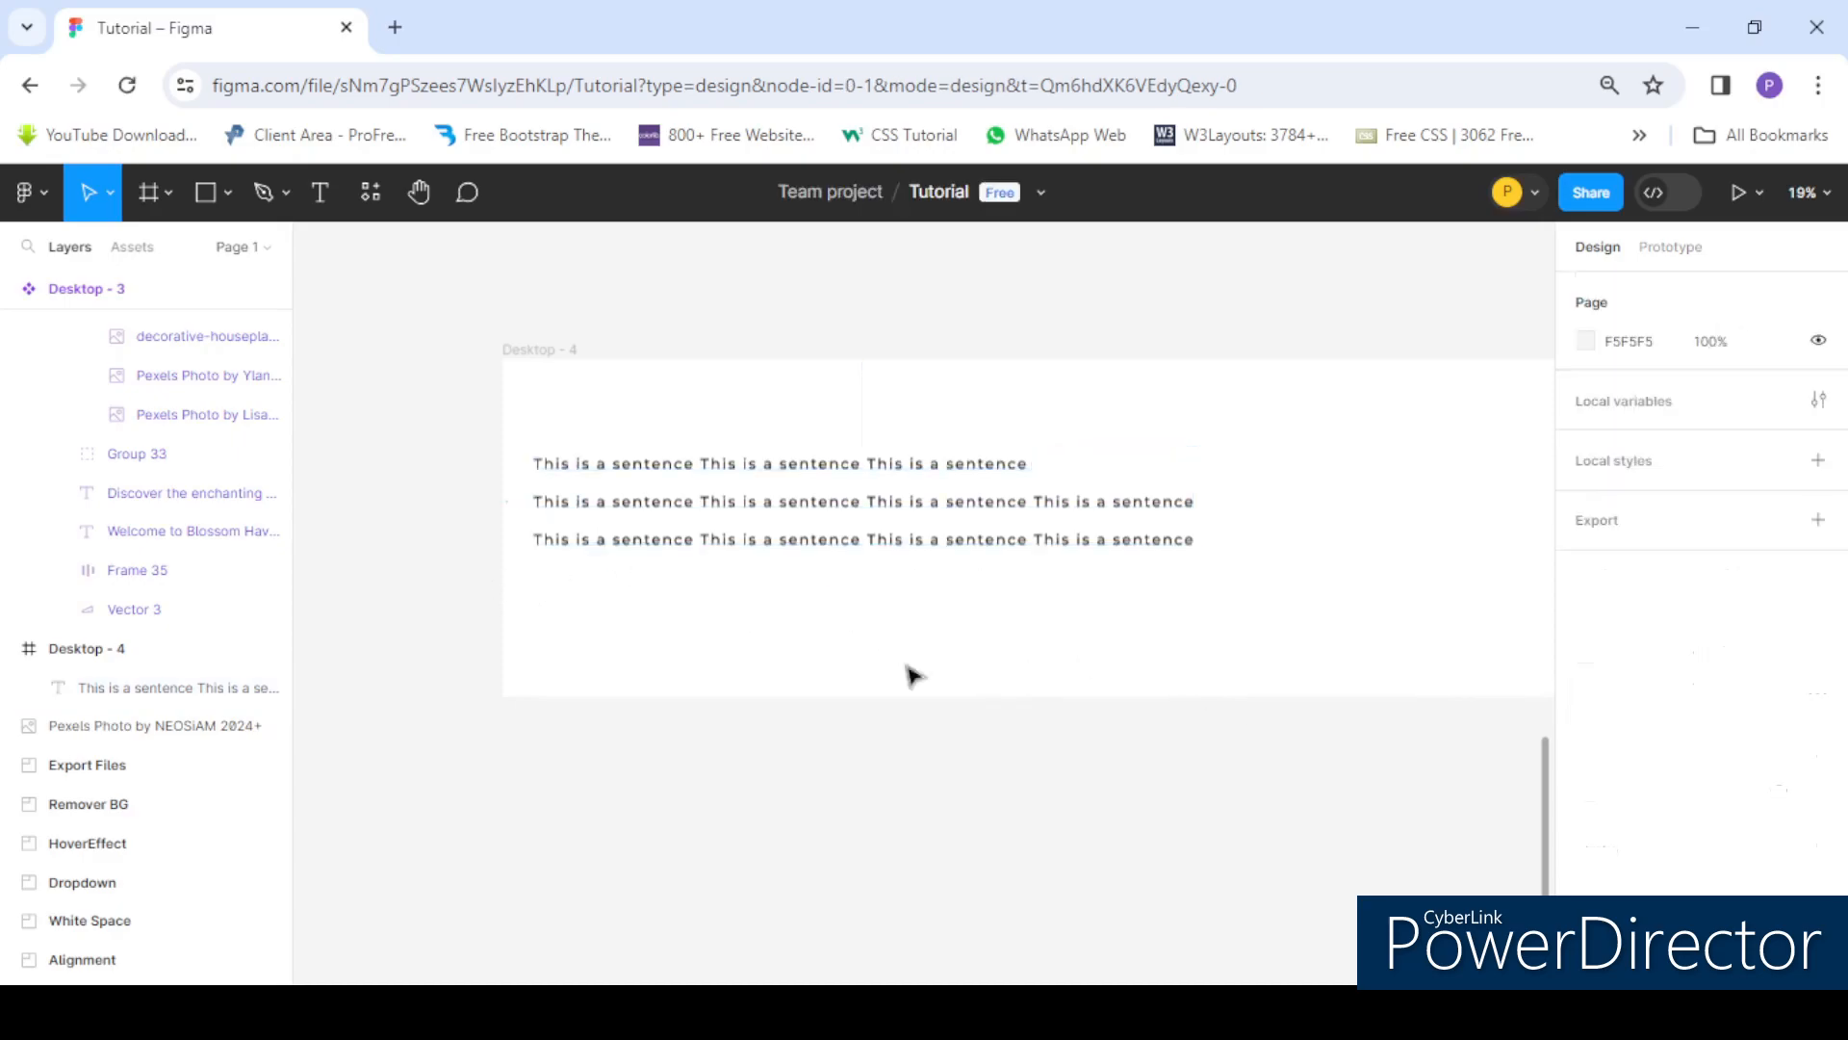
- Append a long string of random letters to the end of the first line in the fixed-size box
{"action": "left_click", "coordinate": [795, 519]}
{"action": "double_click", "coordinate": [1037, 472]}
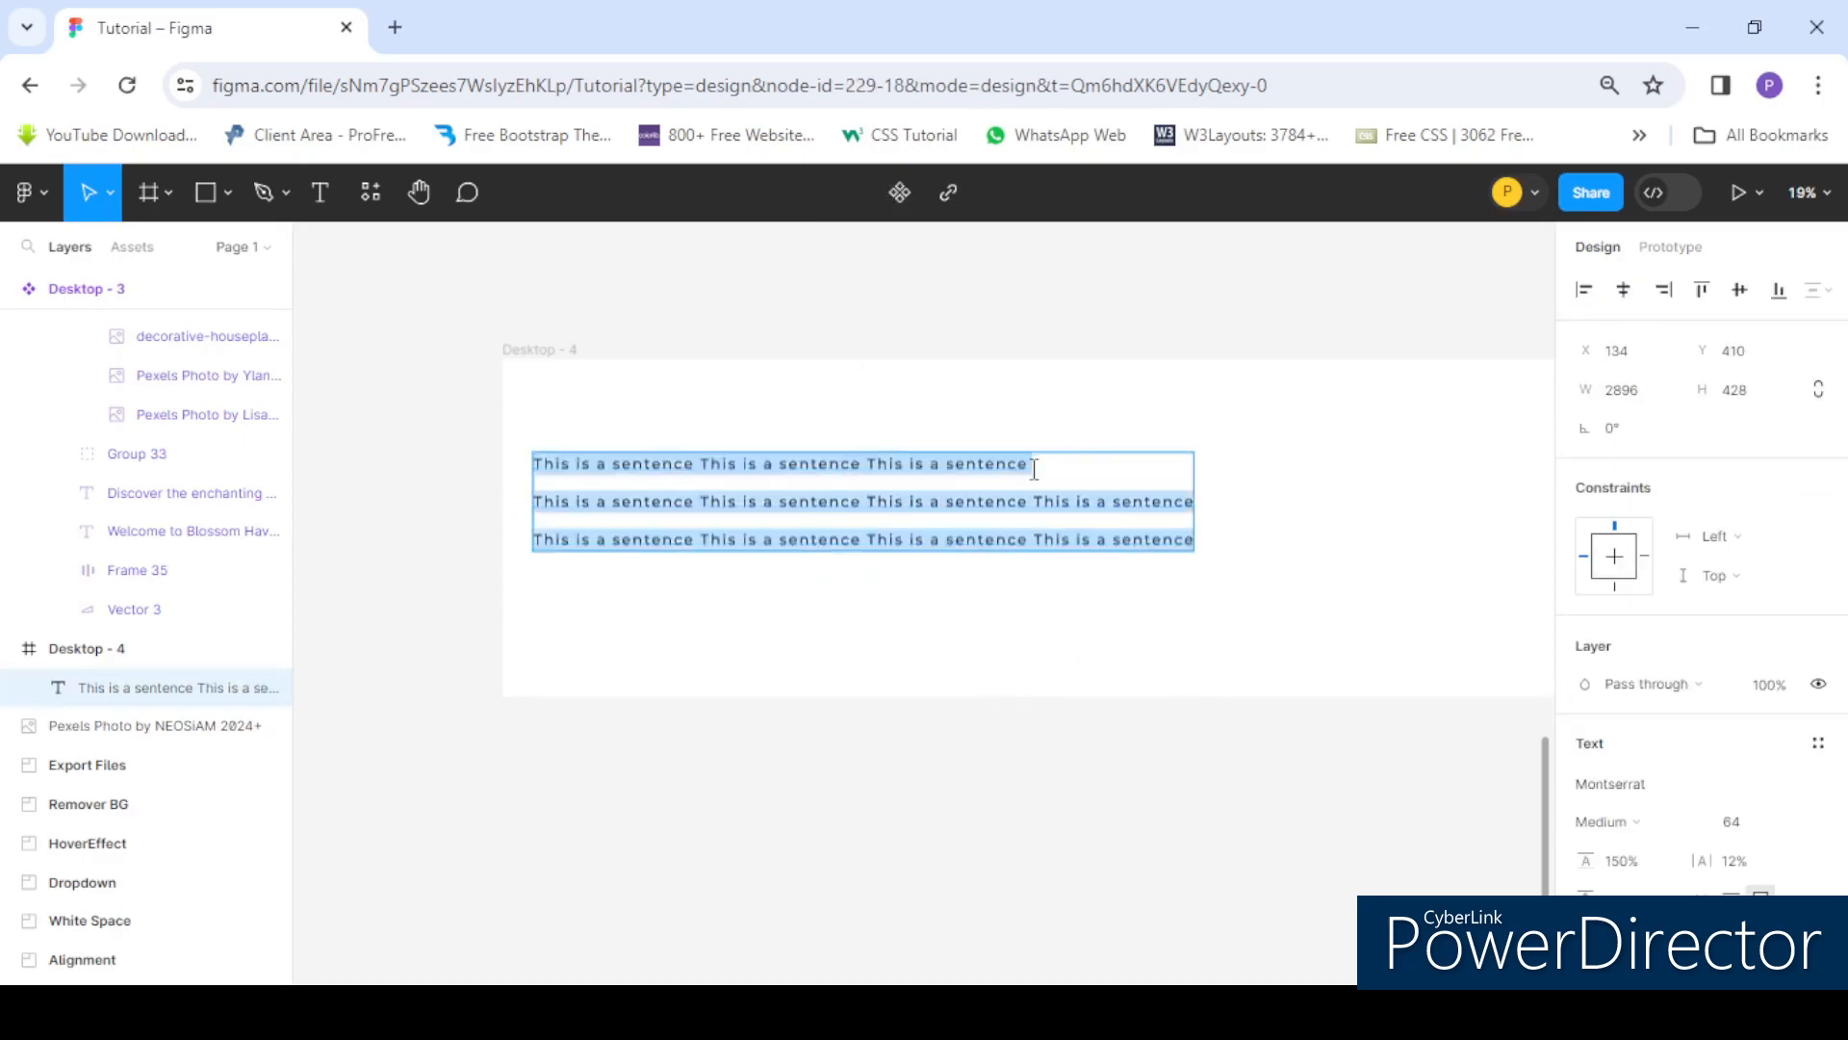
{"action": "left_click", "coordinate": [1034, 470]}
{"action": "type", "text": "shxsbdcsdgh"}
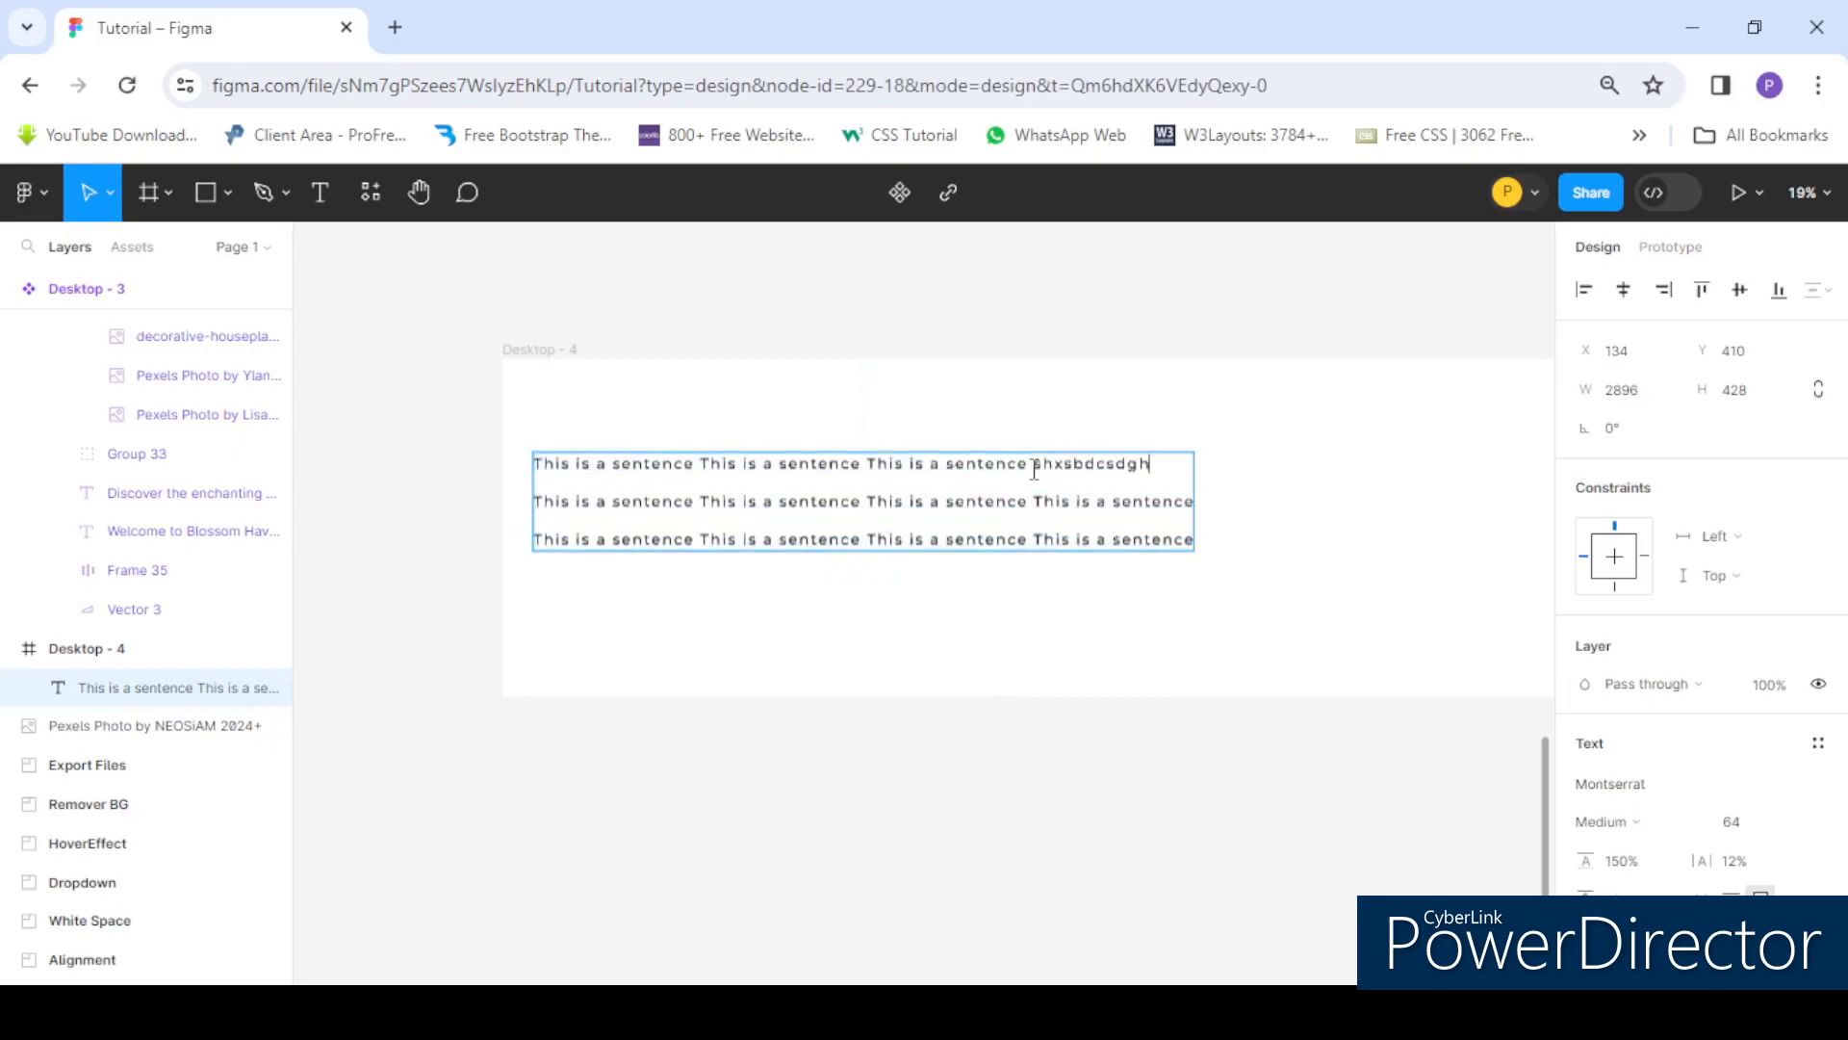
{"action": "type", "text": "cbgsdvgsdcgdscgbsdhcbsdhbchdsbchdbshbchsdbchsdbchsbdcsbdchsdb"}
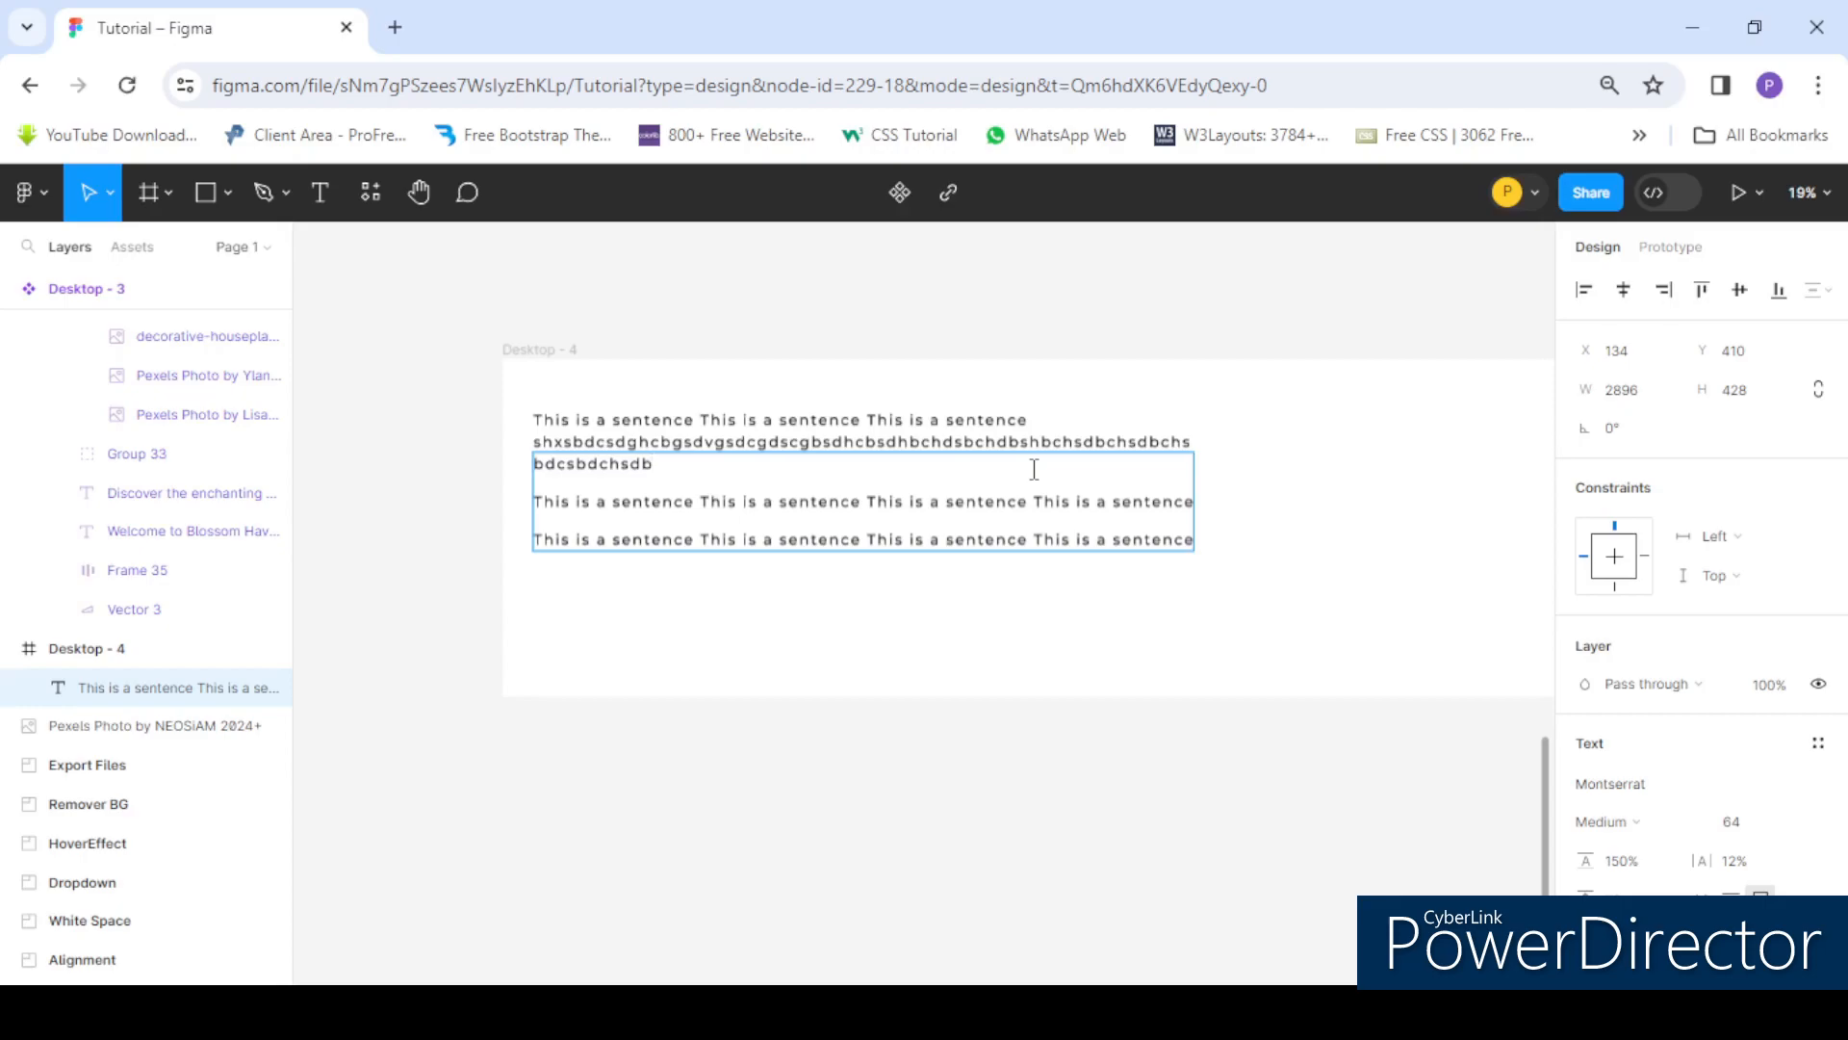
- Delete the appended random letters from the first line
{"action": "left_click_drag", "start_coordinate": [679, 474], "coordinate": [518, 452]}
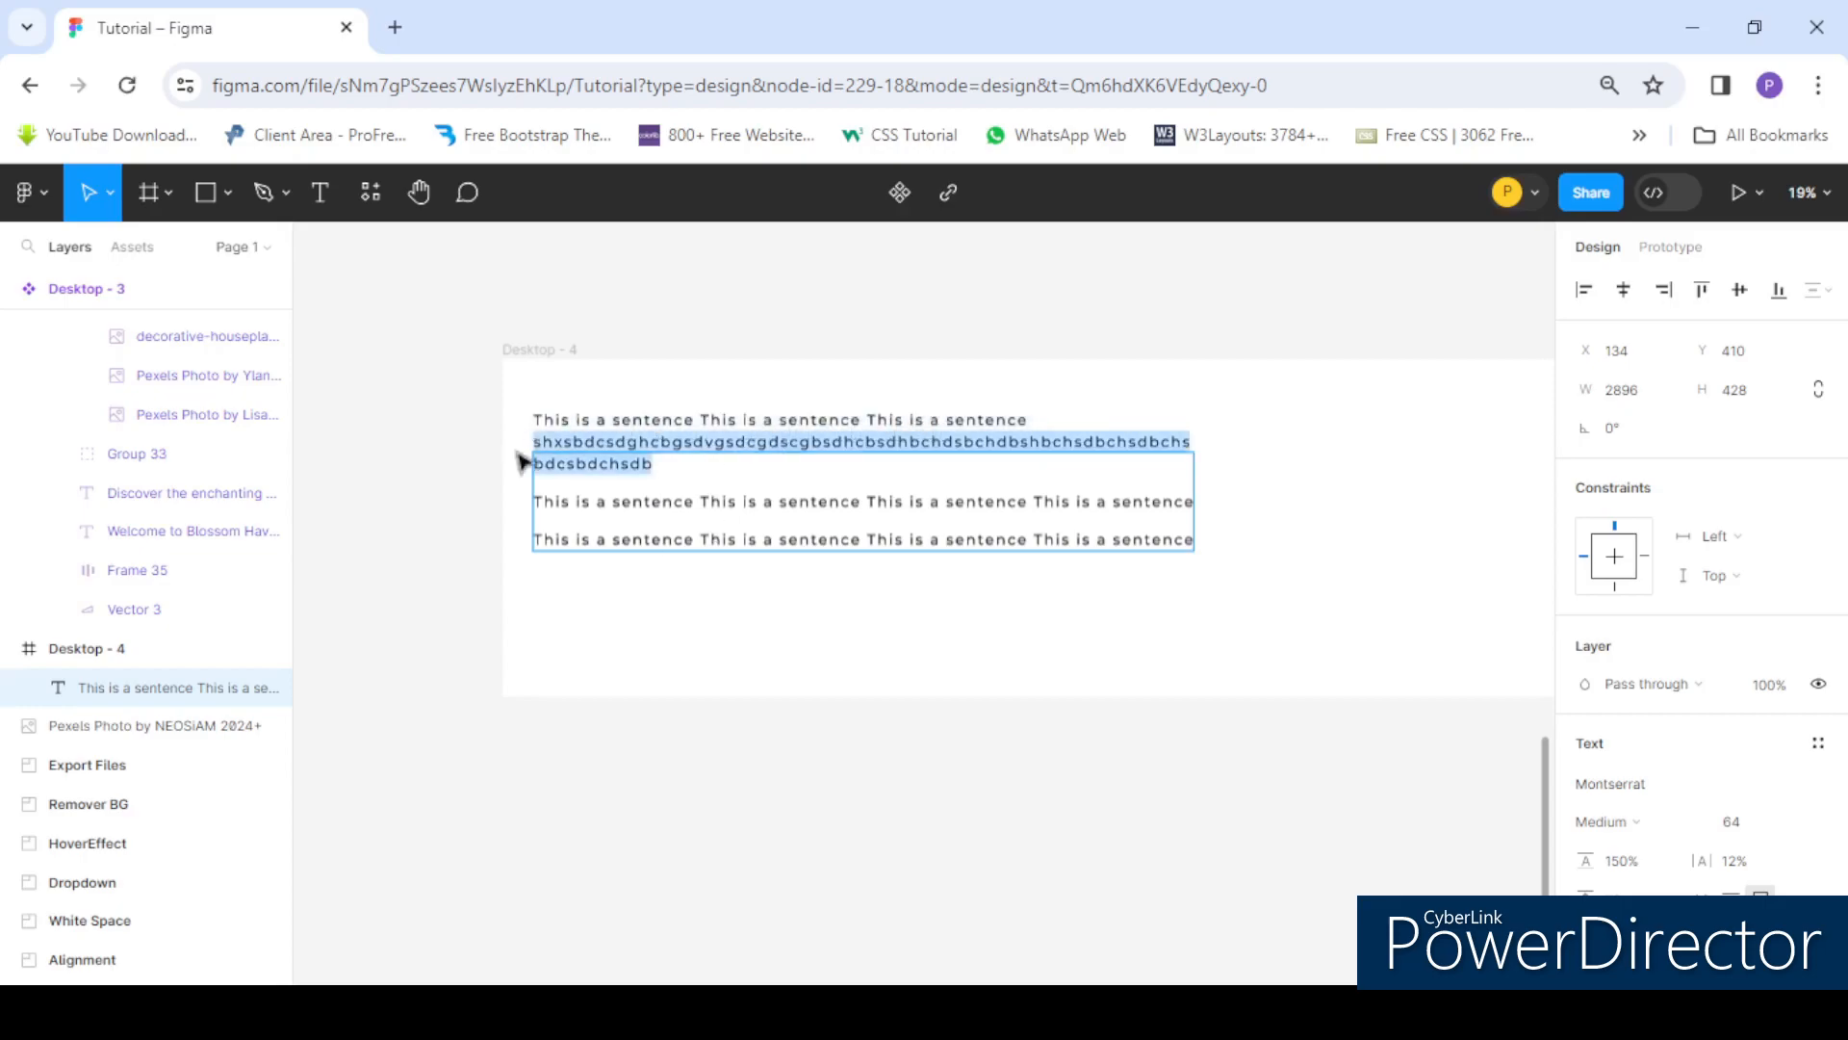
{"action": "key", "text": "BackSpace"}
{"action": "scroll", "coordinate": [582, 442], "scroll_direction": "down", "scroll_amount": 2}
{"action": "scroll", "coordinate": [827, 522], "scroll_direction": "up", "scroll_amount": 1}
{"action": "left_click", "coordinate": [1056, 581]}
{"action": "scroll", "coordinate": [766, 515], "scroll_direction": "down", "scroll_amount": 2}
{"action": "scroll", "coordinate": [1844, 760], "scroll_direction": "down", "scroll_amount": 2}
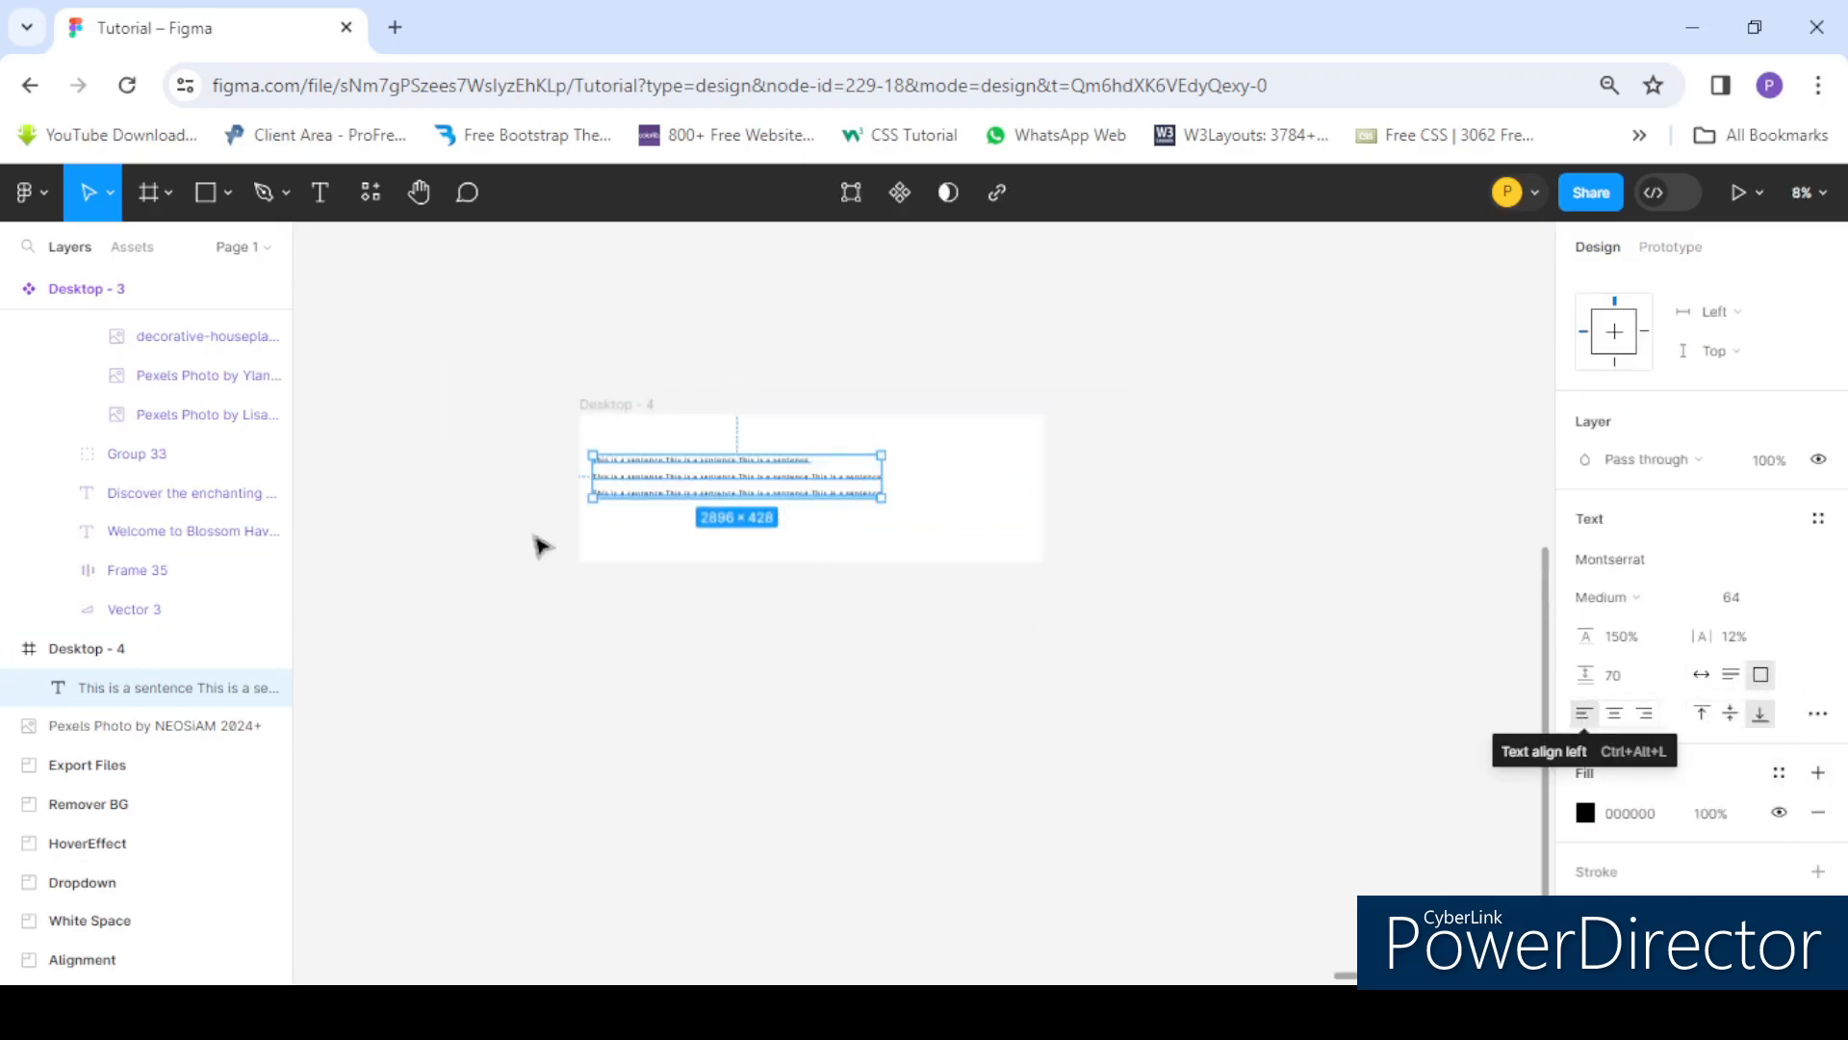
{"action": "scroll", "coordinate": [613, 453], "scroll_direction": "up", "scroll_amount": 3}
- Select all the text in the text box and delete it
{"action": "double_click", "coordinate": [679, 517]}
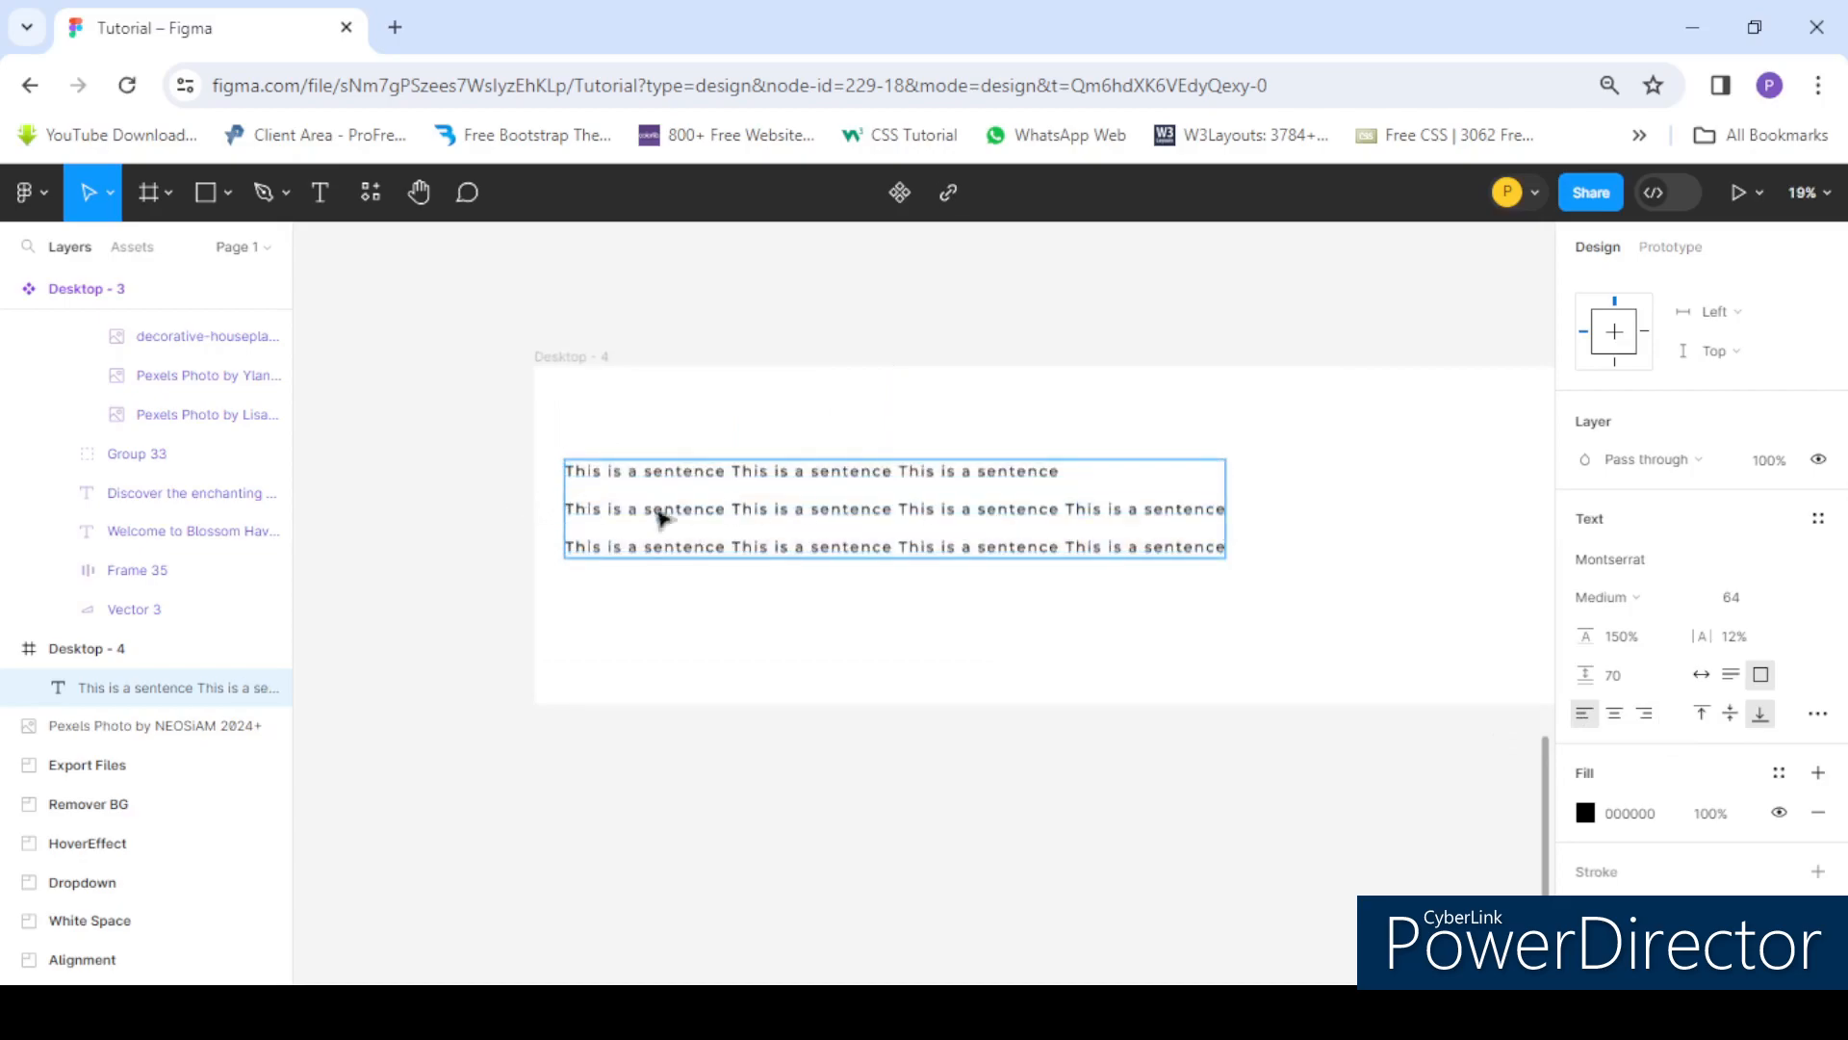
{"action": "triple_click", "coordinate": [890, 519]}
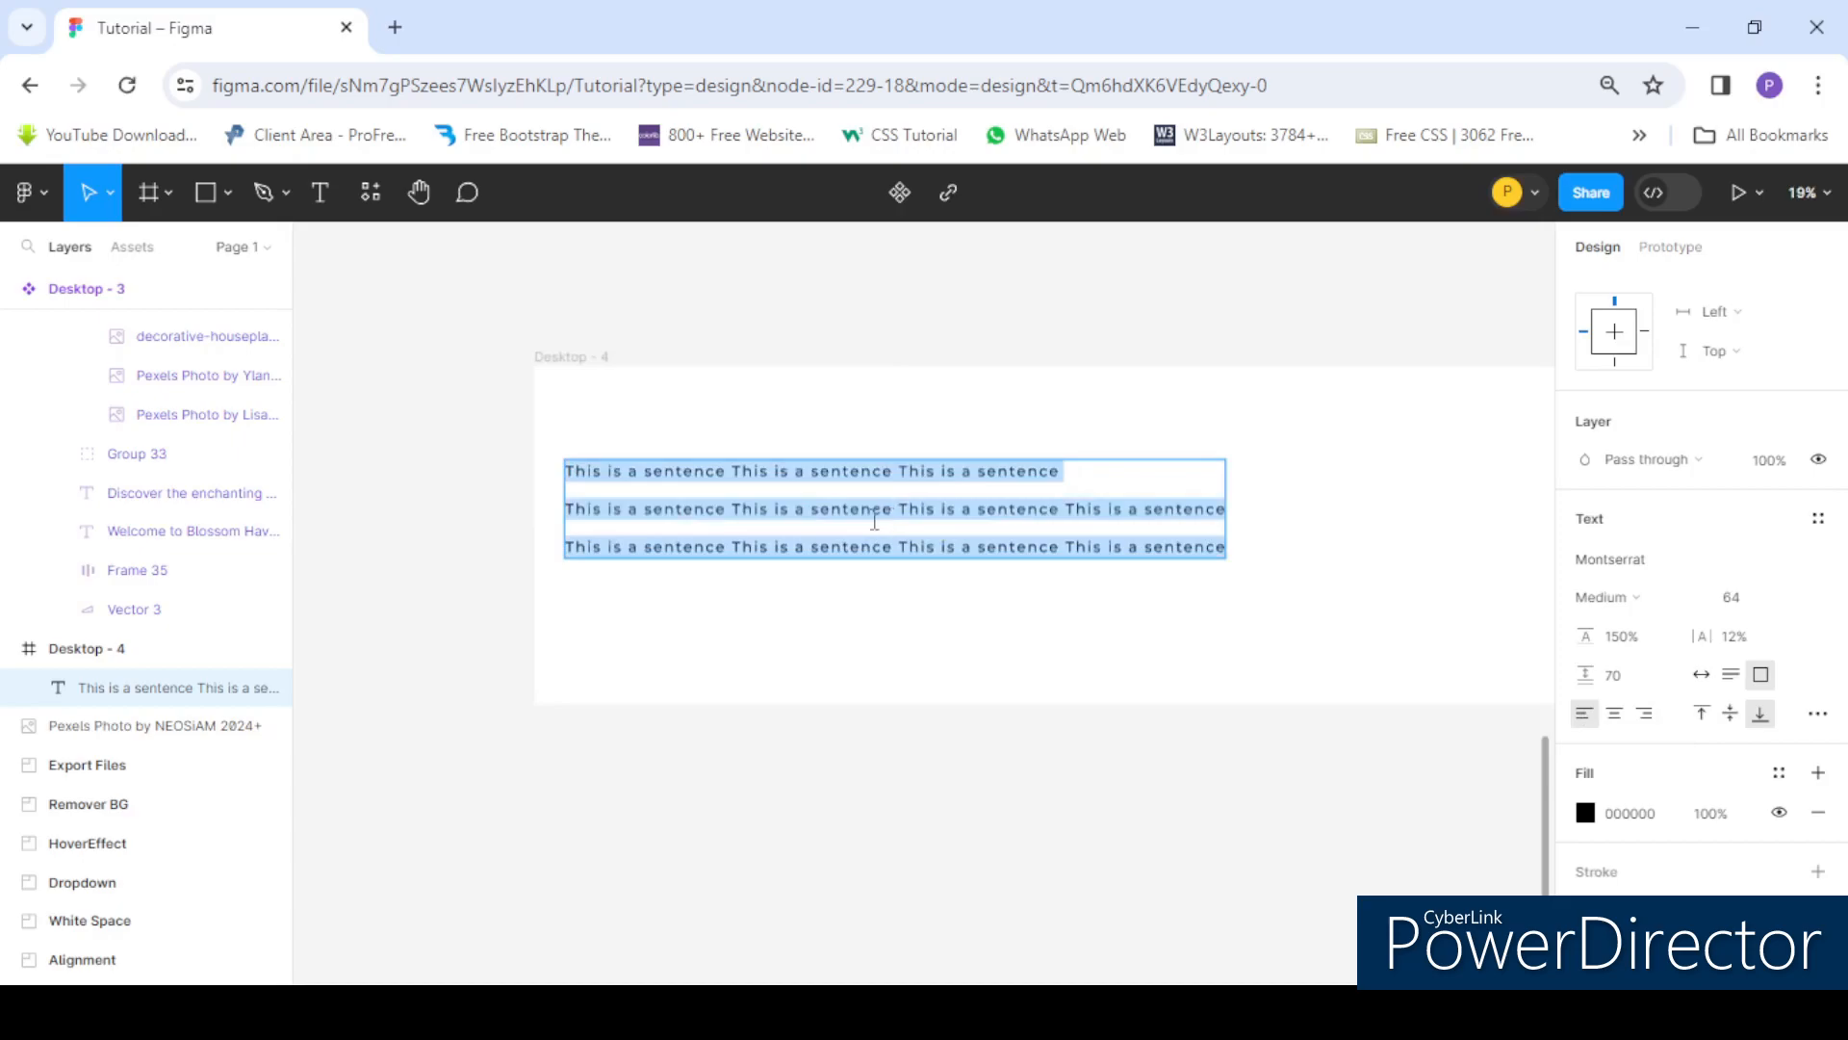
{"action": "key", "text": "BackSpace"}
{"action": "left_click", "coordinate": [866, 598]}
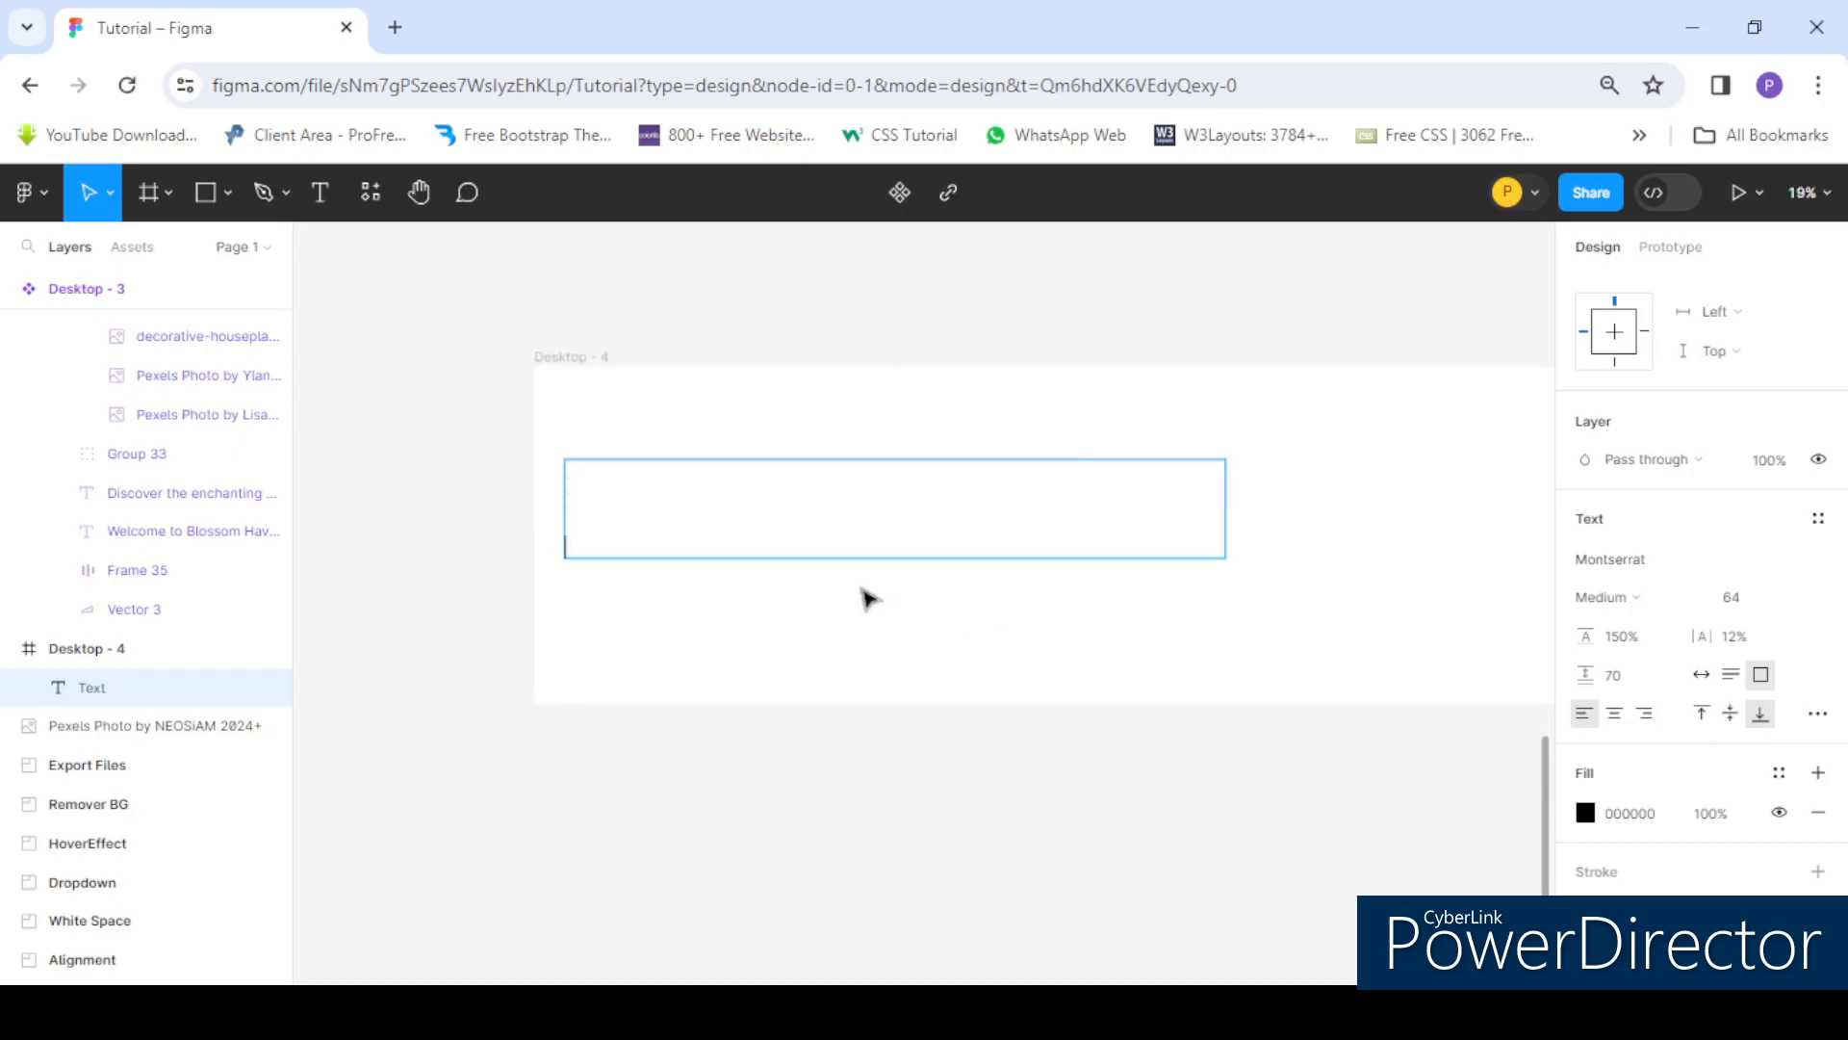
- Create a new text box reading "This is a sentence" inside the Desktop - 4 frame
{"action": "left_click", "coordinate": [319, 193]}
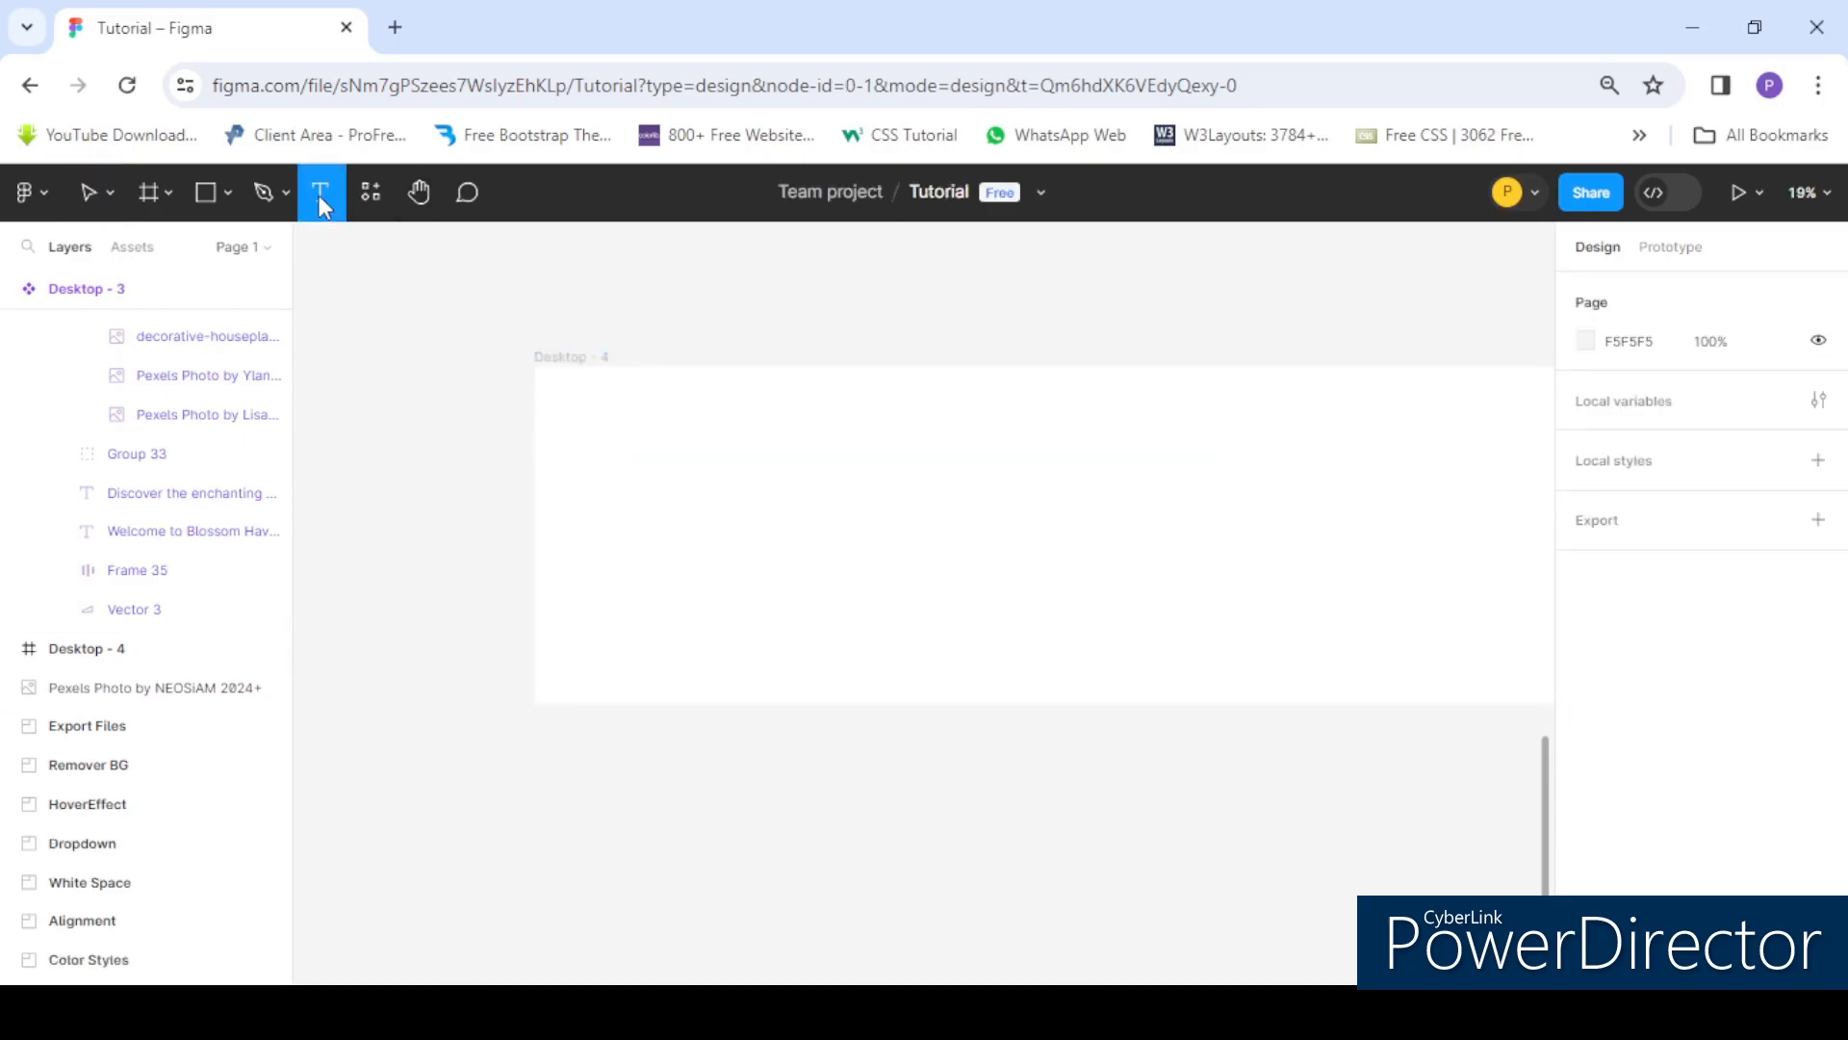
{"action": "left_click", "coordinate": [637, 467]}
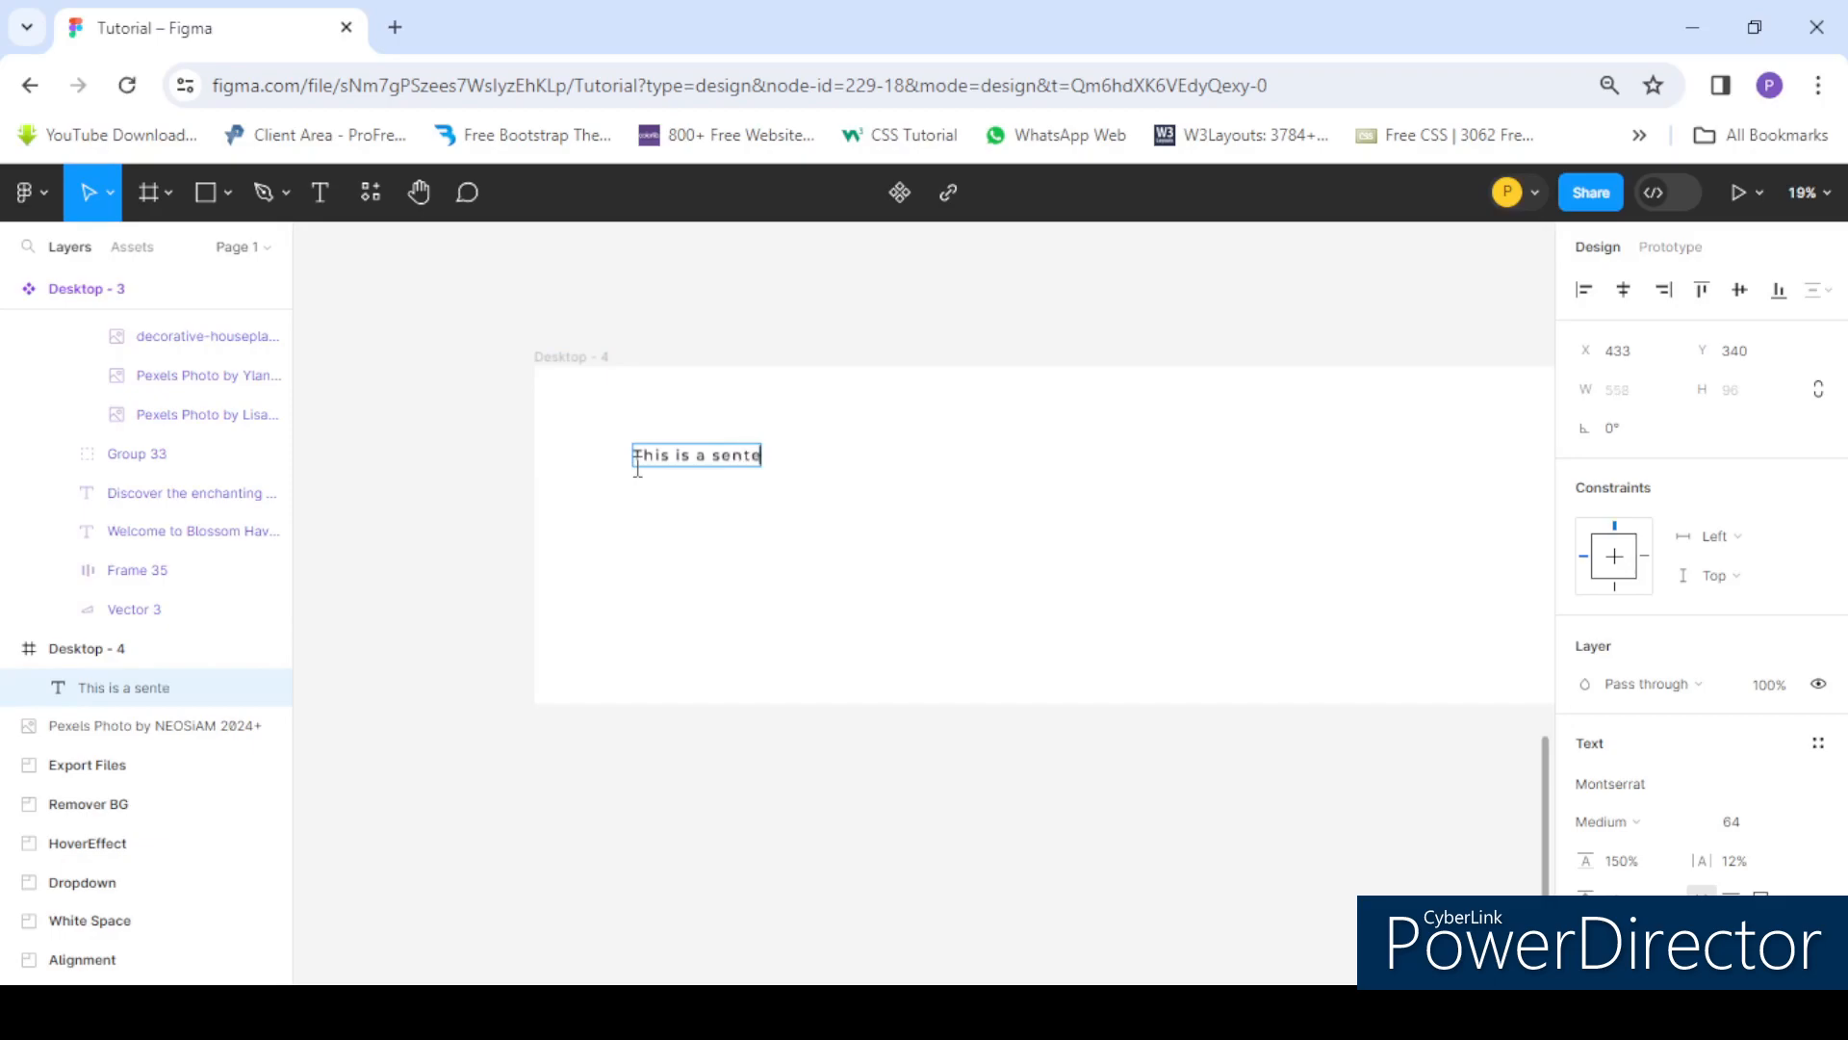
{"action": "key", "text": "Escape"}
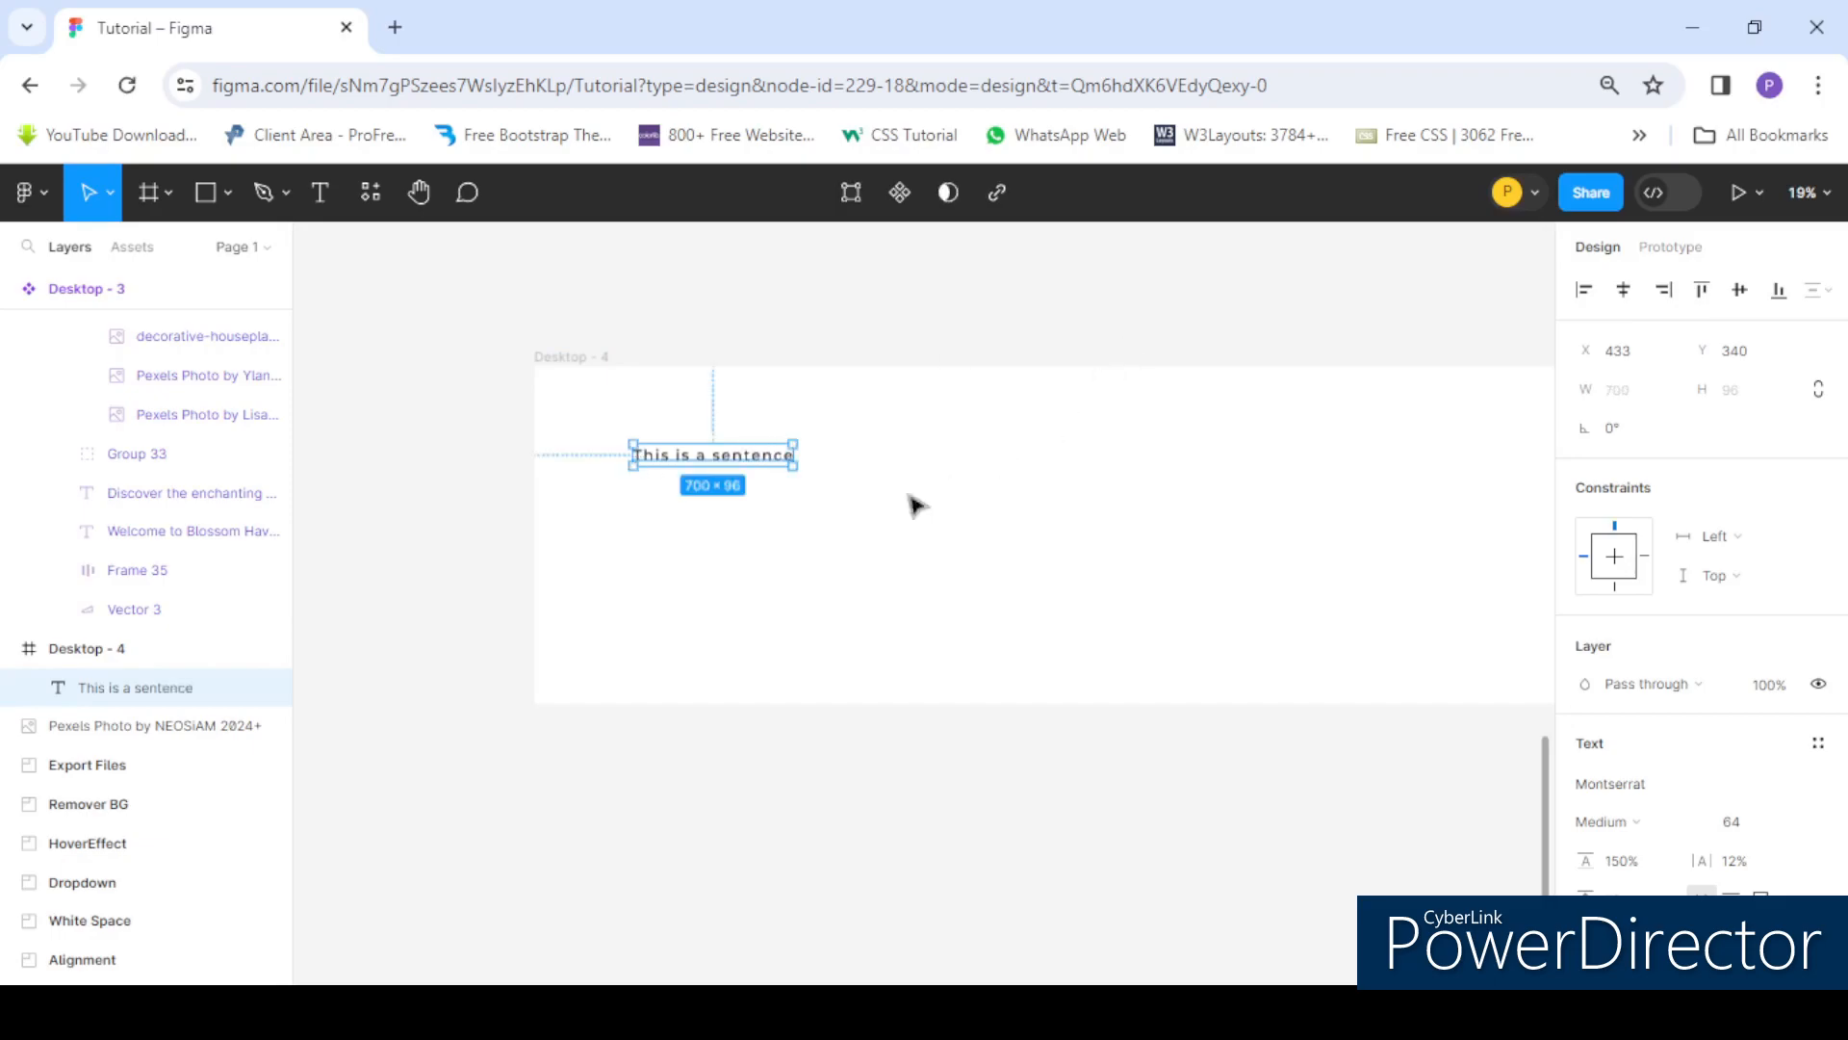
- Move the new text box down and widen it to about 1167 px
{"action": "left_click_drag", "start_coordinate": [718, 462], "coordinate": [678, 506]}
{"action": "scroll", "coordinate": [679, 506], "scroll_direction": "up", "scroll_amount": 3}
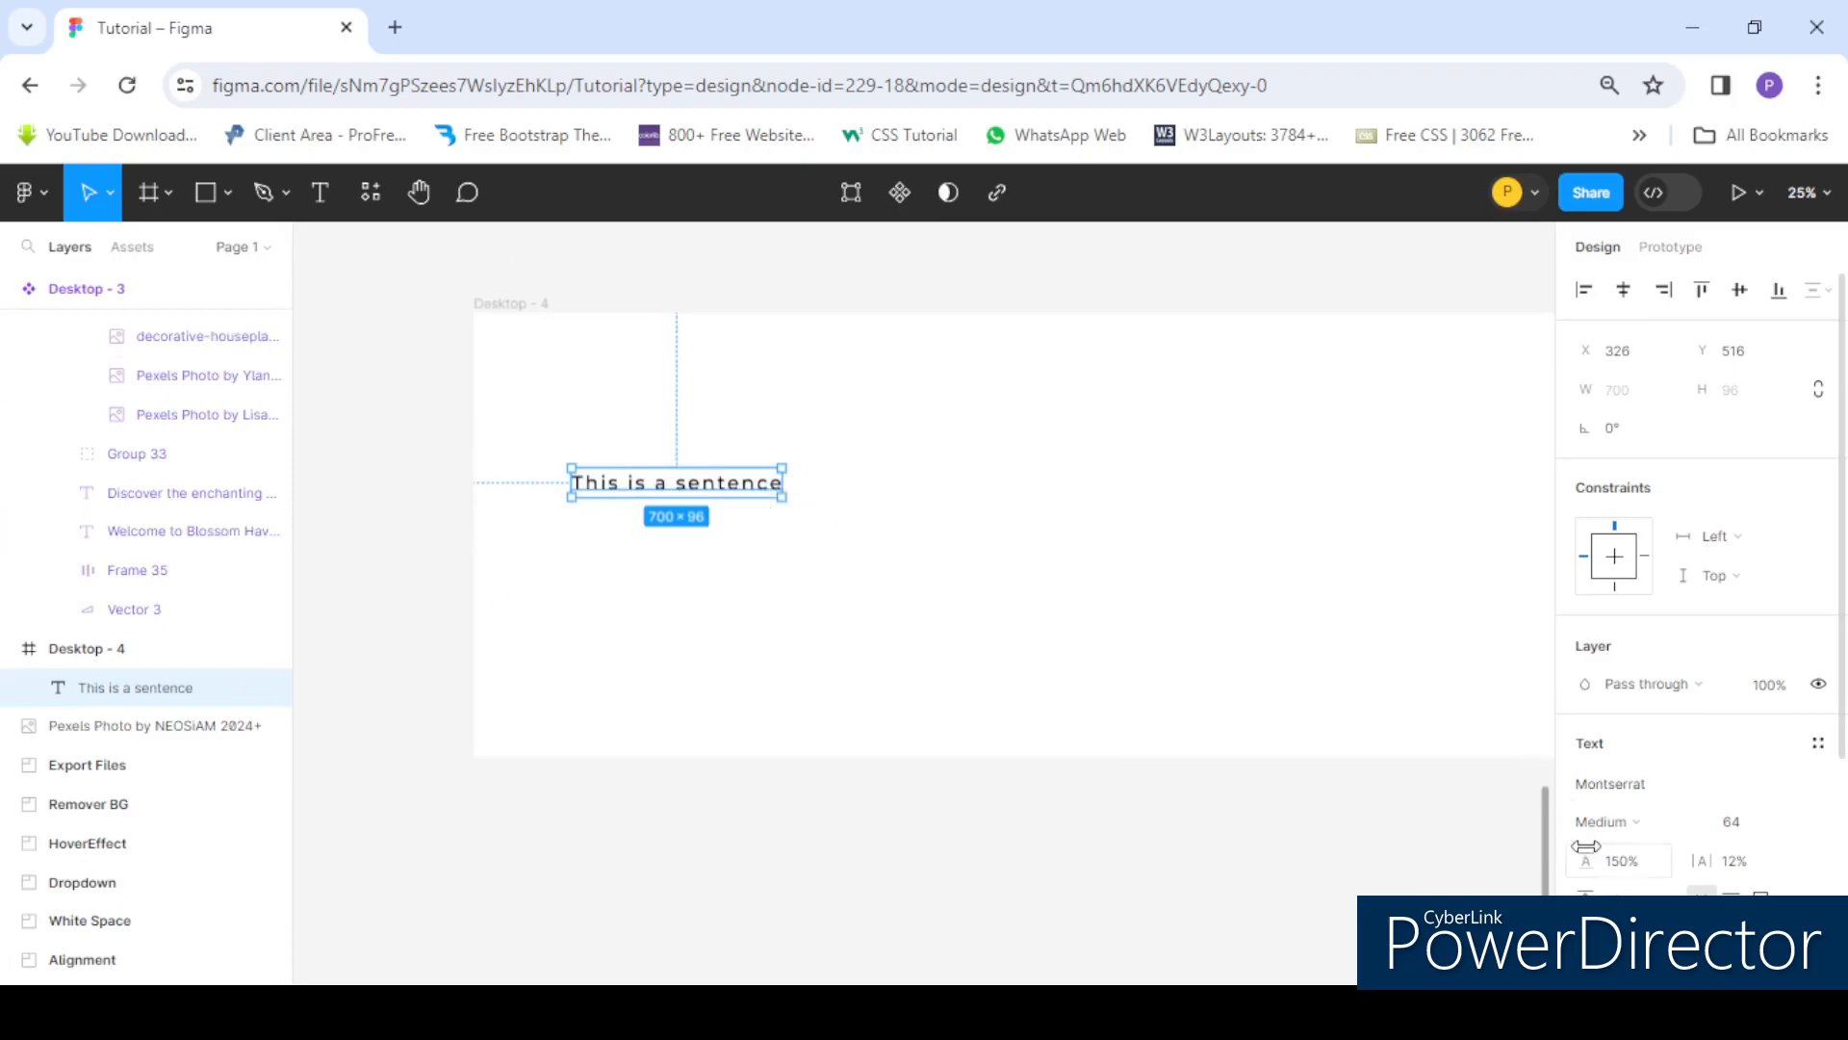
{"action": "scroll", "coordinate": [1575, 858], "scroll_direction": "down", "scroll_amount": 2}
{"action": "left_click_drag", "start_coordinate": [784, 480], "coordinate": [922, 484]}
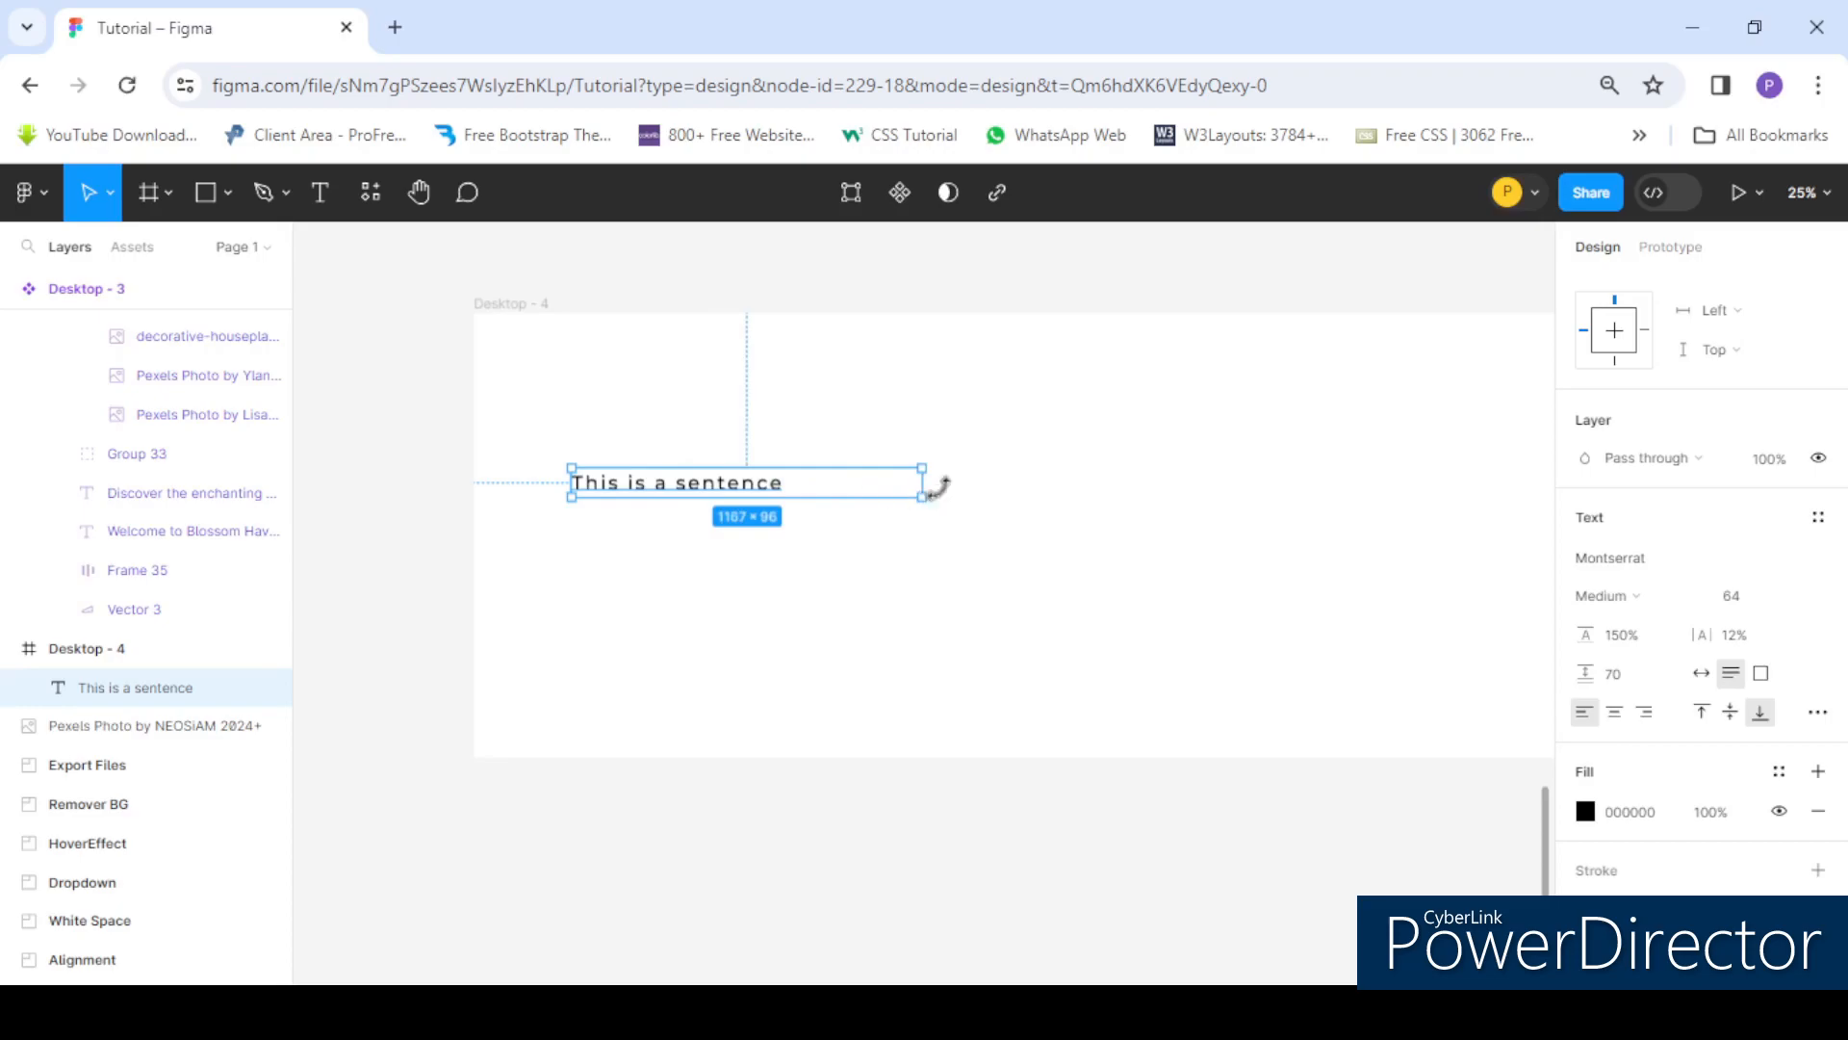
- Center-align the text and append the words "thsi is a long senten" after the sentence
{"action": "left_click", "coordinate": [1620, 717]}
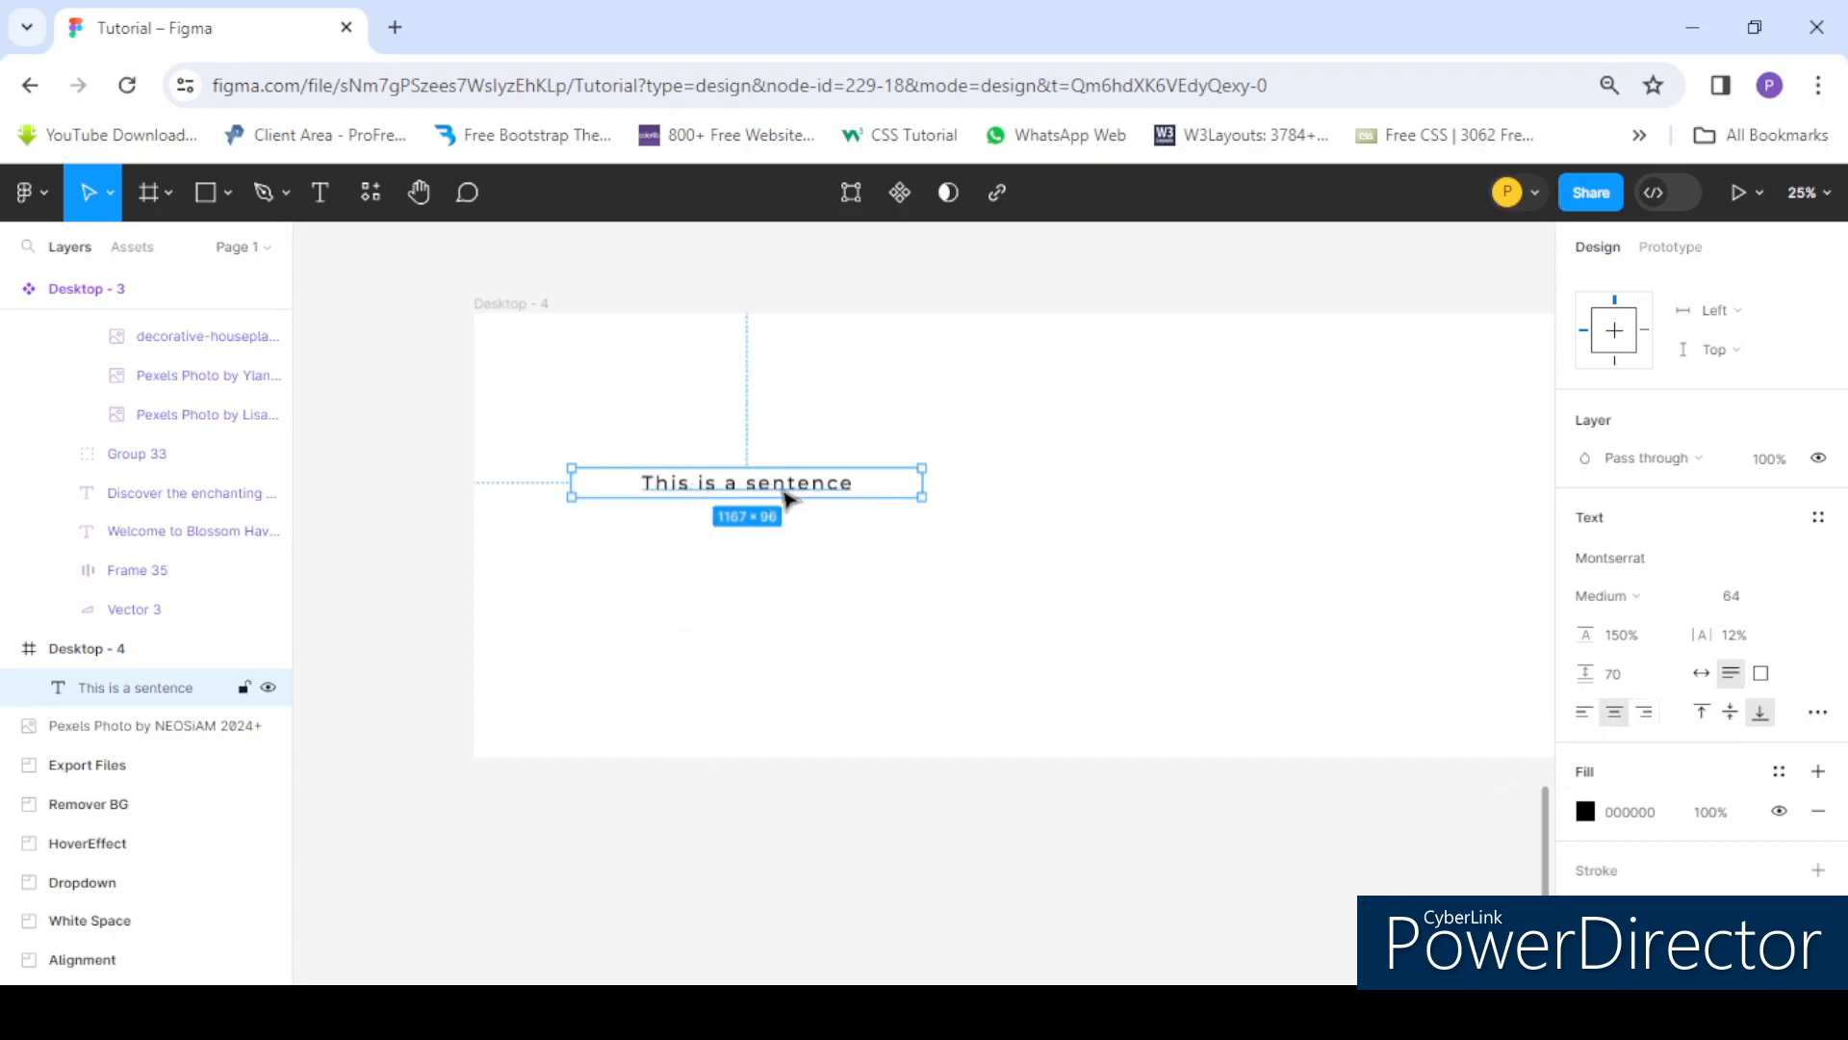
{"action": "double_click", "coordinate": [855, 486]}
{"action": "left_click", "coordinate": [851, 483]}
{"action": "type", "text": "ths"}
{"action": "type", "text": "i"}
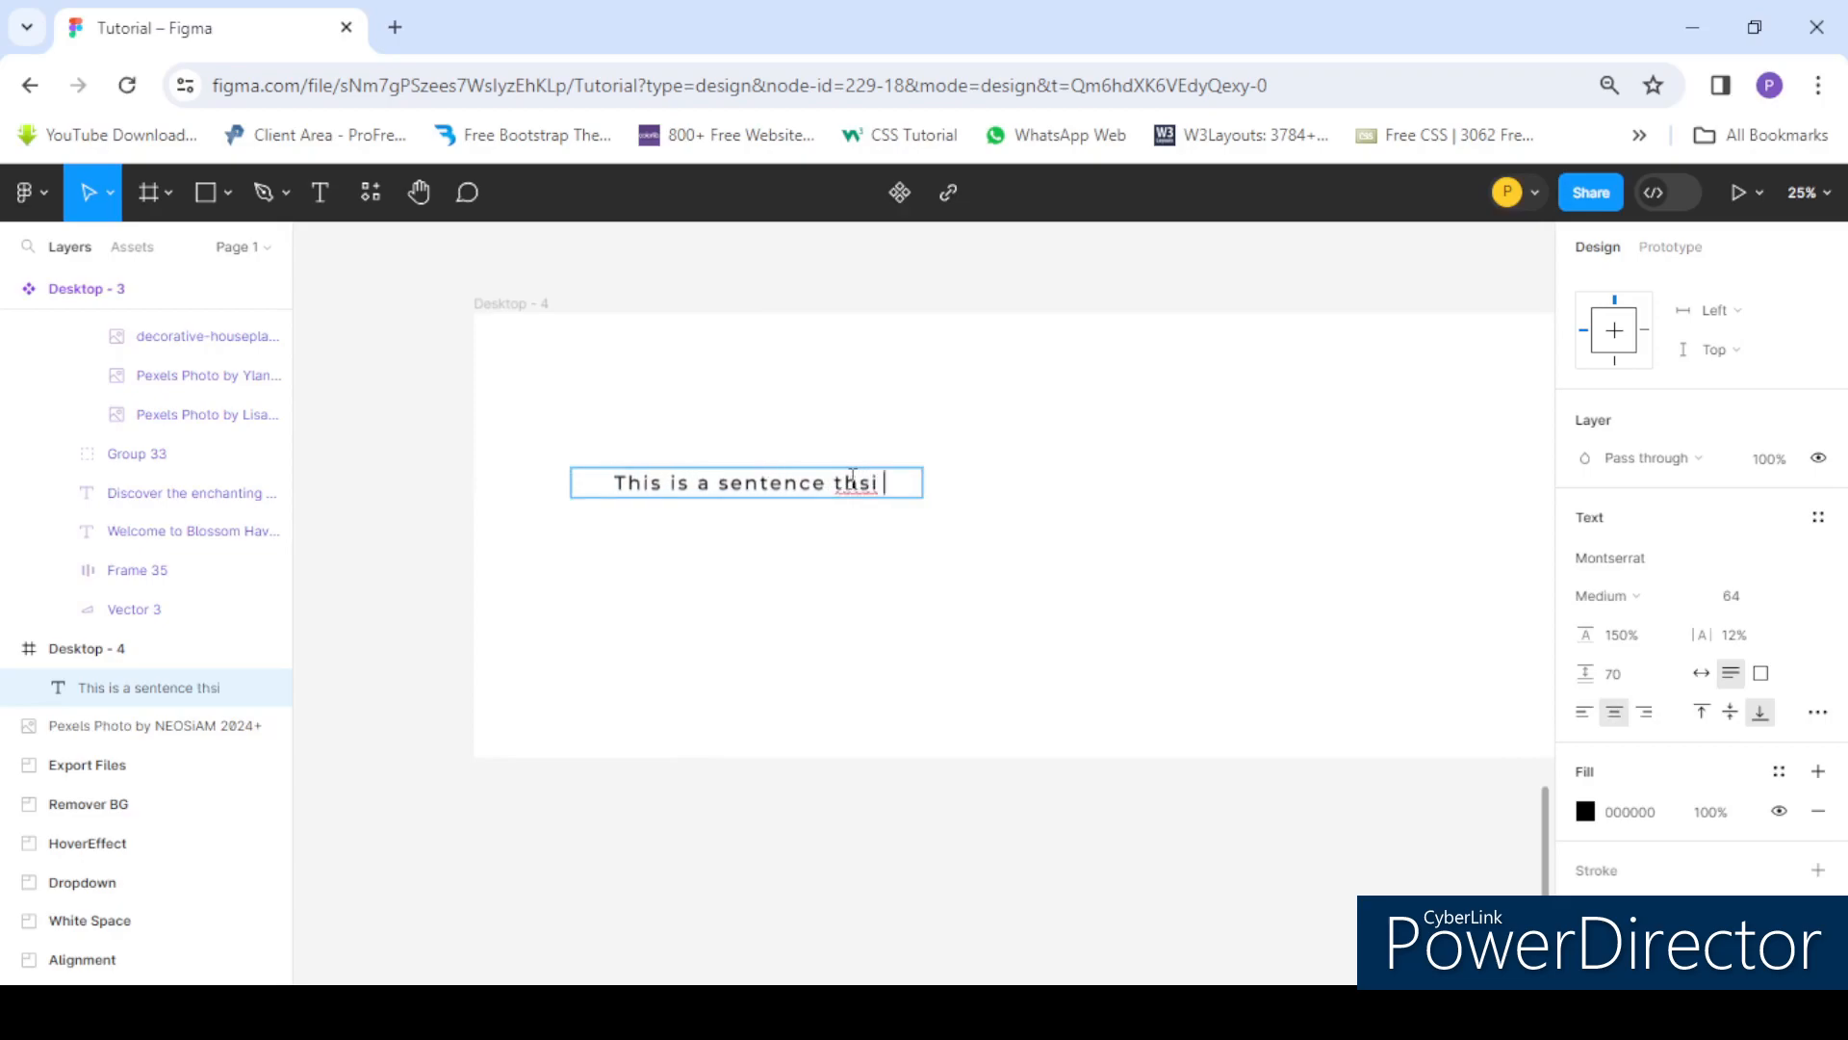
{"action": "type", "text": "is a lon"}
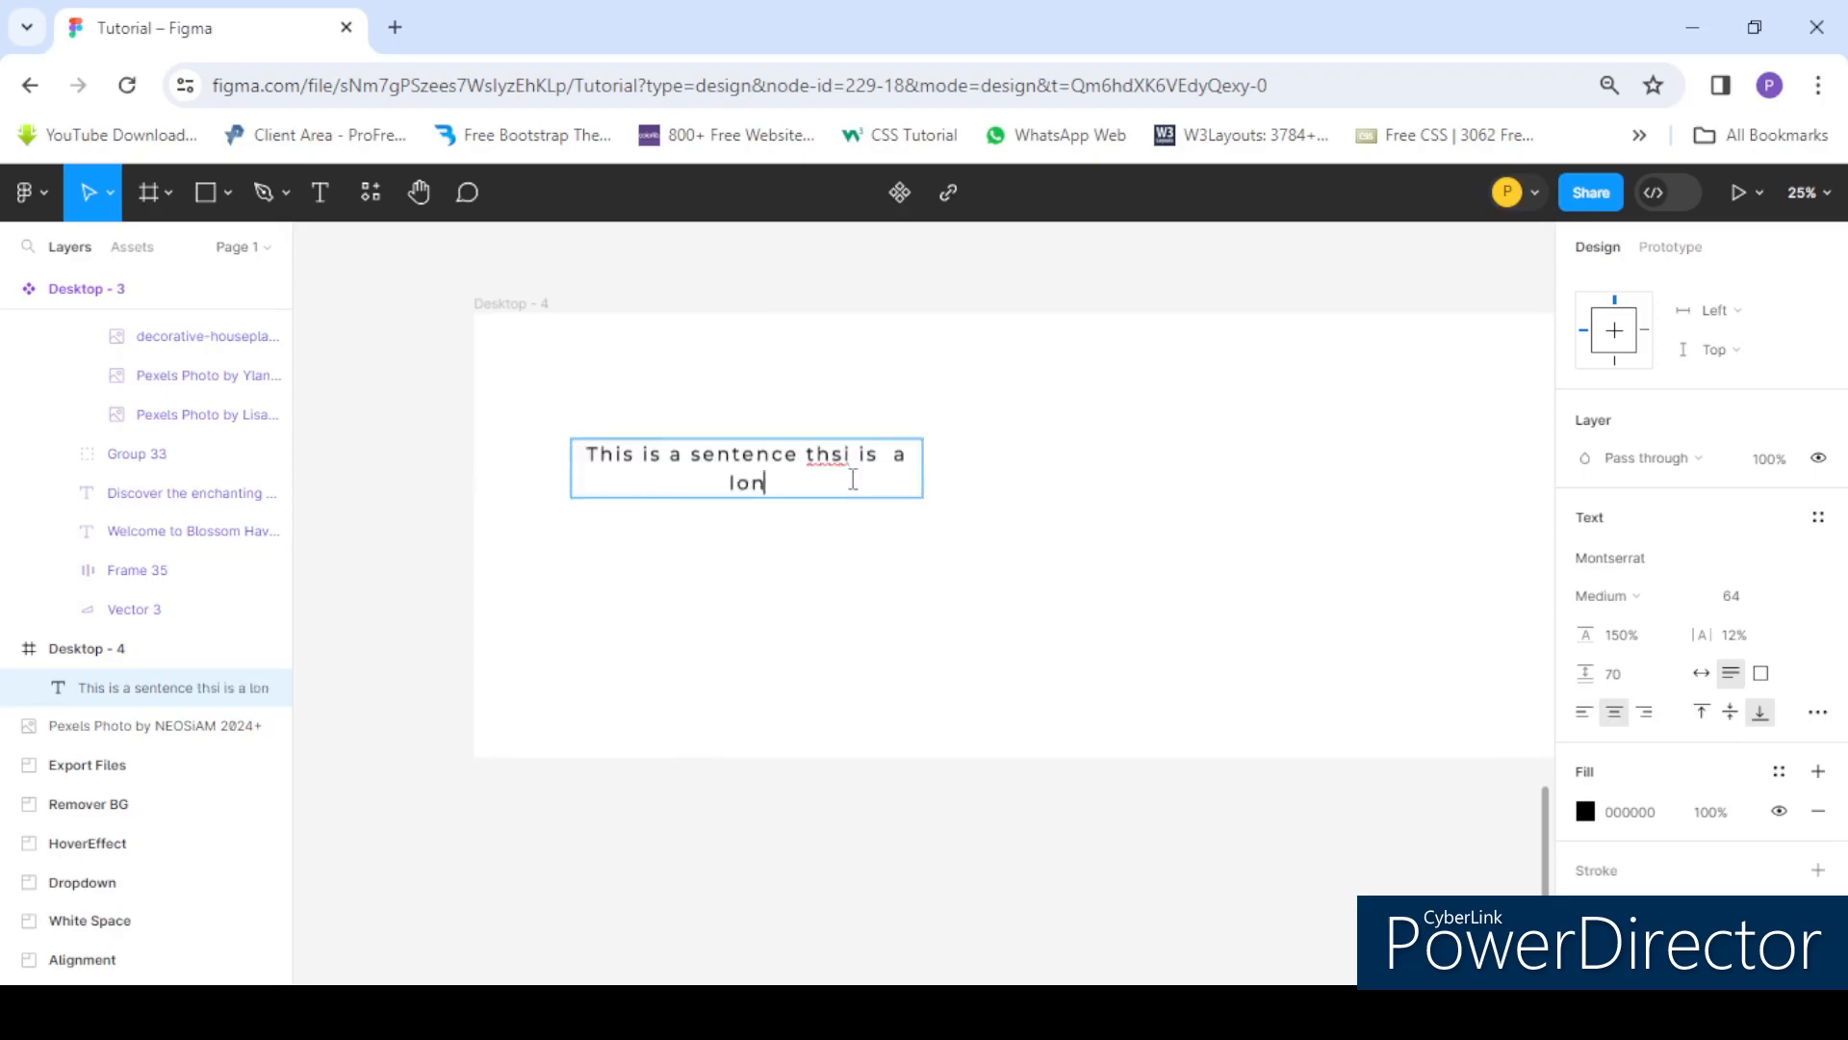
{"action": "type", "text": "g senten"}
- Delete the appended words and right-align the text
{"action": "left_click_drag", "start_coordinate": [853, 479], "coordinate": [809, 454]}
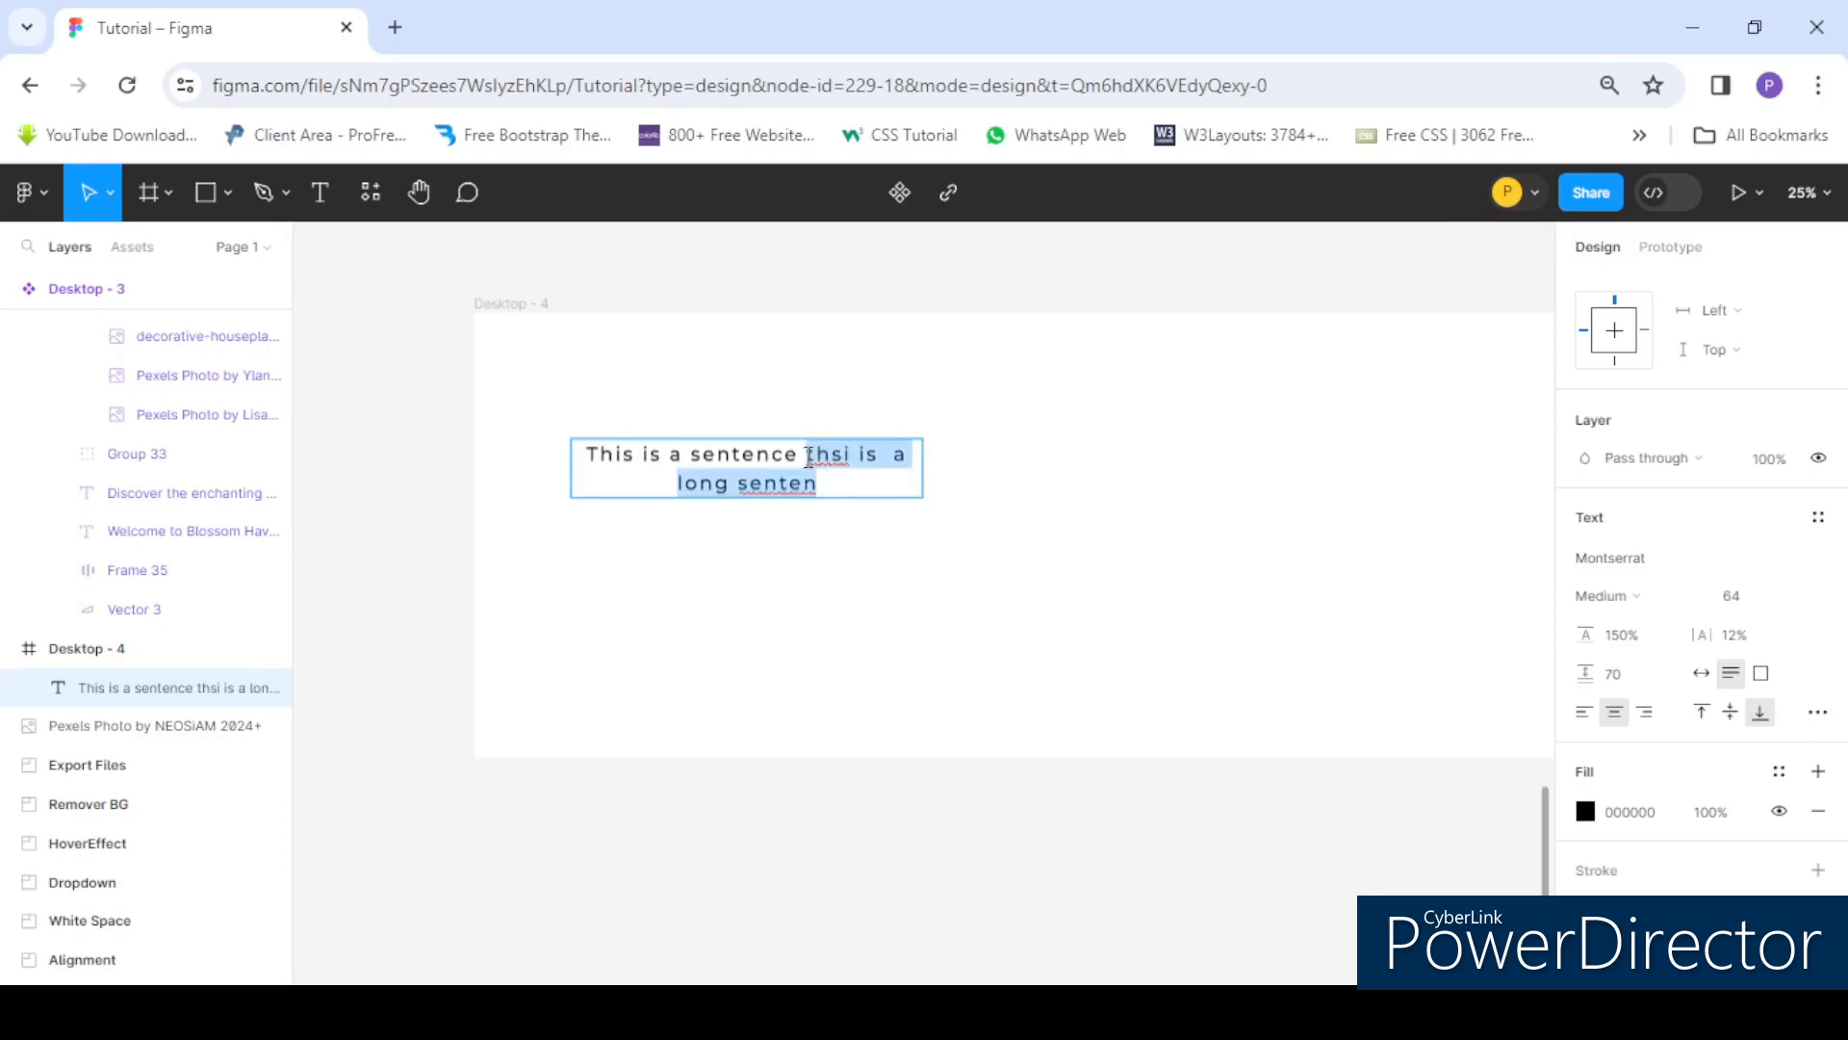
{"action": "key", "text": "BackSpace"}
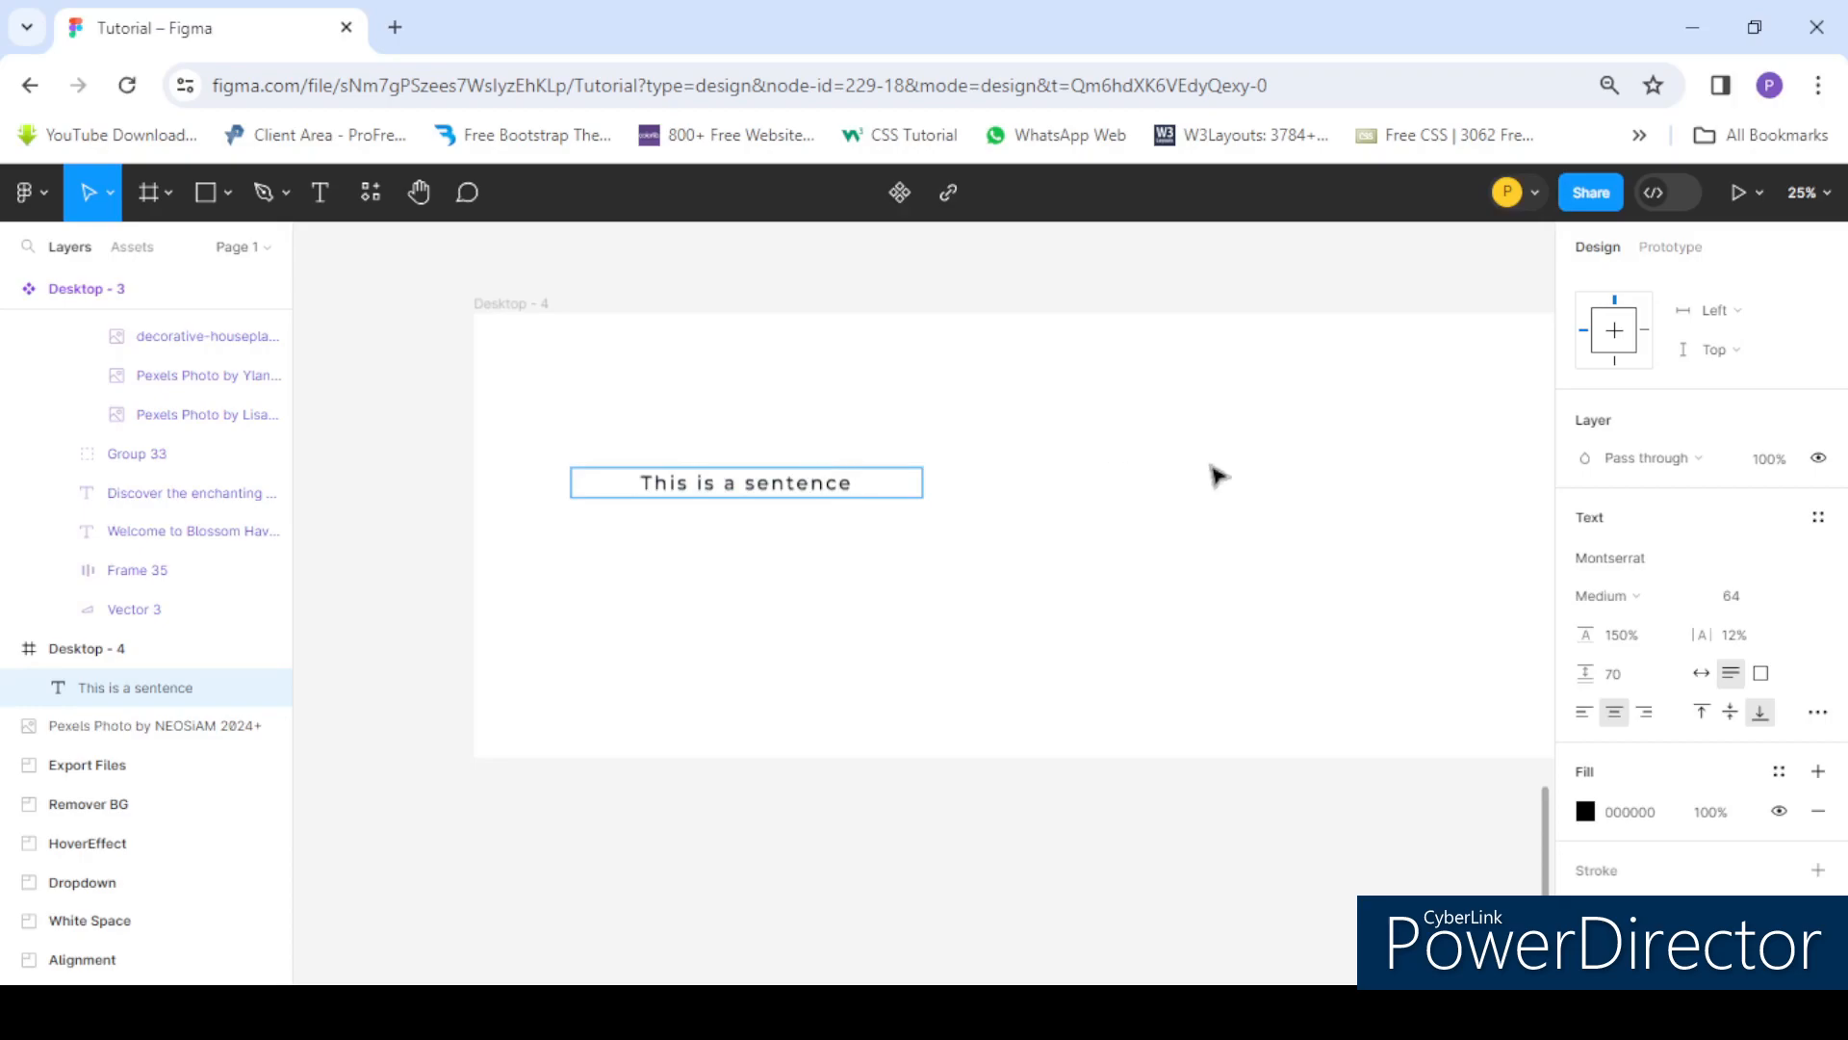
{"action": "left_click", "coordinate": [1652, 716]}
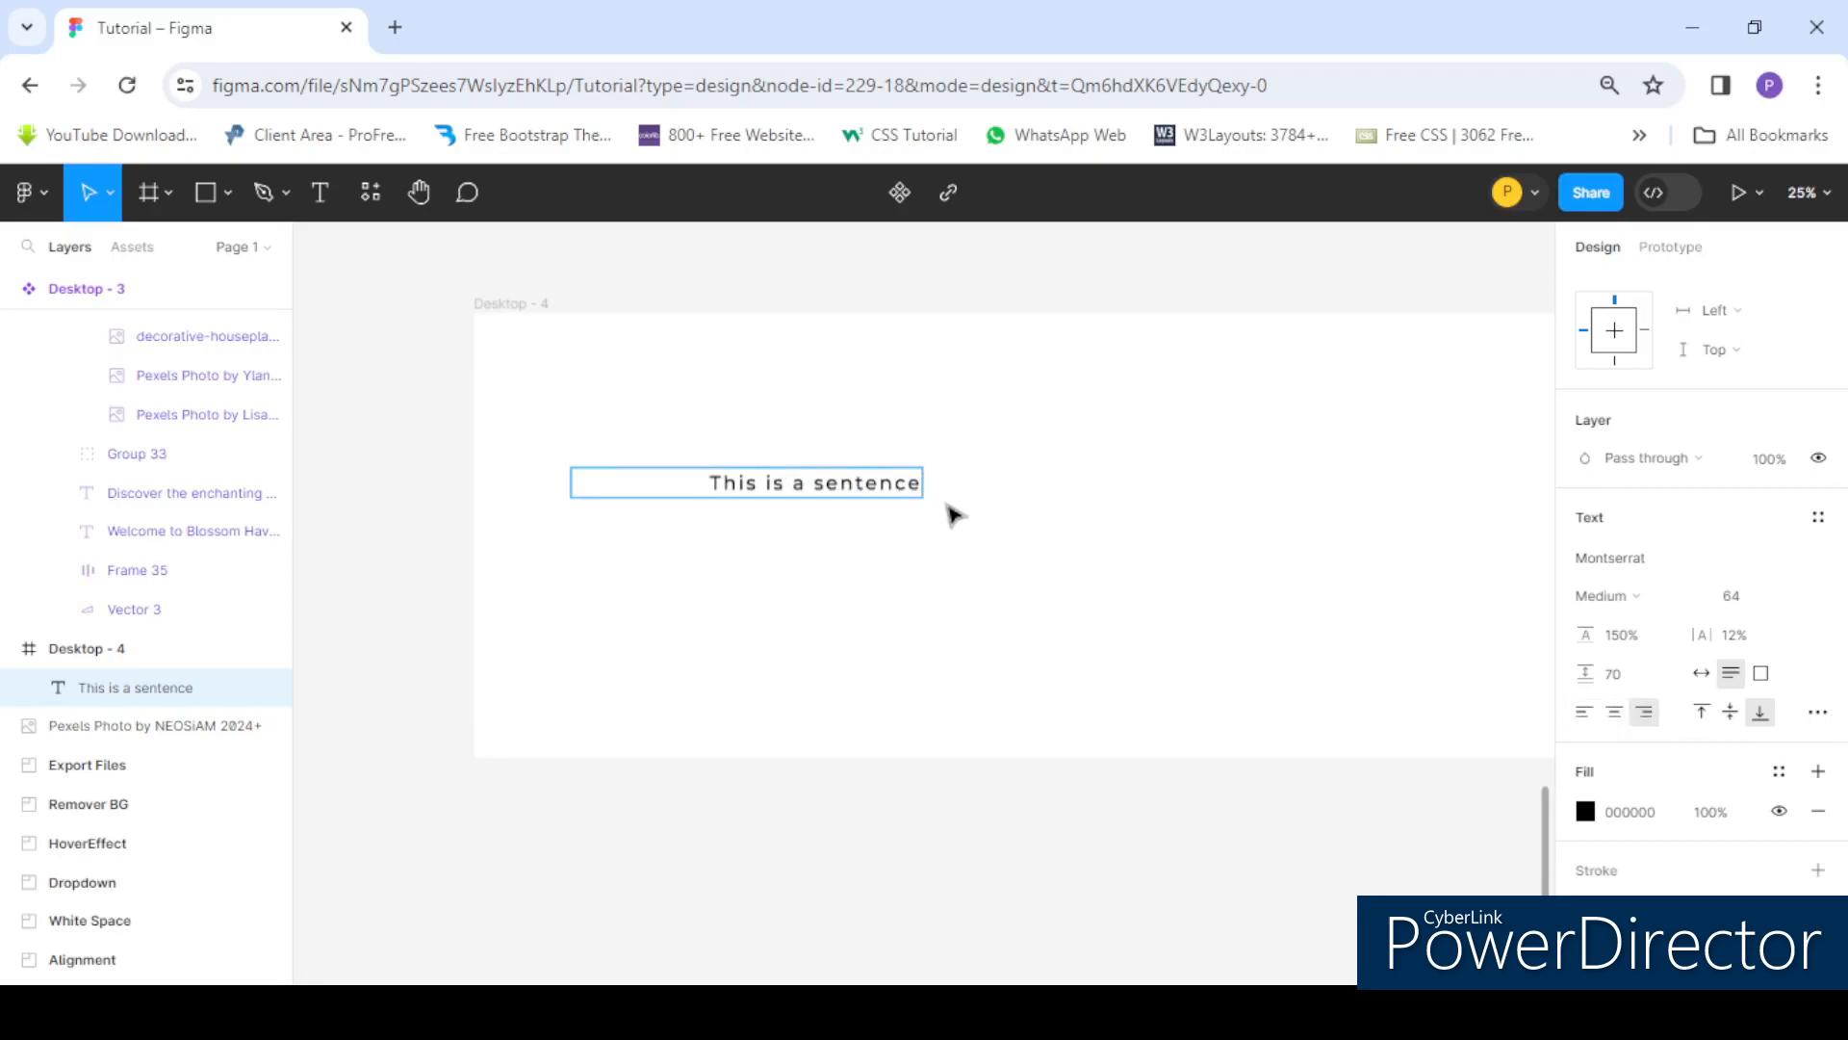
- Append the words "this is a long sen" after the sentence so the text wraps onto a second line
{"action": "type", "text": "thsi"}
{"action": "key", "text": "Left"}
{"action": "key", "text": "Left"}
{"action": "key", "text": "Left"}
{"action": "key", "text": "Delete"}
{"action": "key", "text": "Delete"}
{"action": "key", "text": "Delete"}
{"action": "key", "text": "Delete"}
{"action": "type", "text": "thuis"}
{"action": "key", "text": "Left"}
{"action": "key", "text": "BackSpace"}
{"action": "type", "text": "is a"}
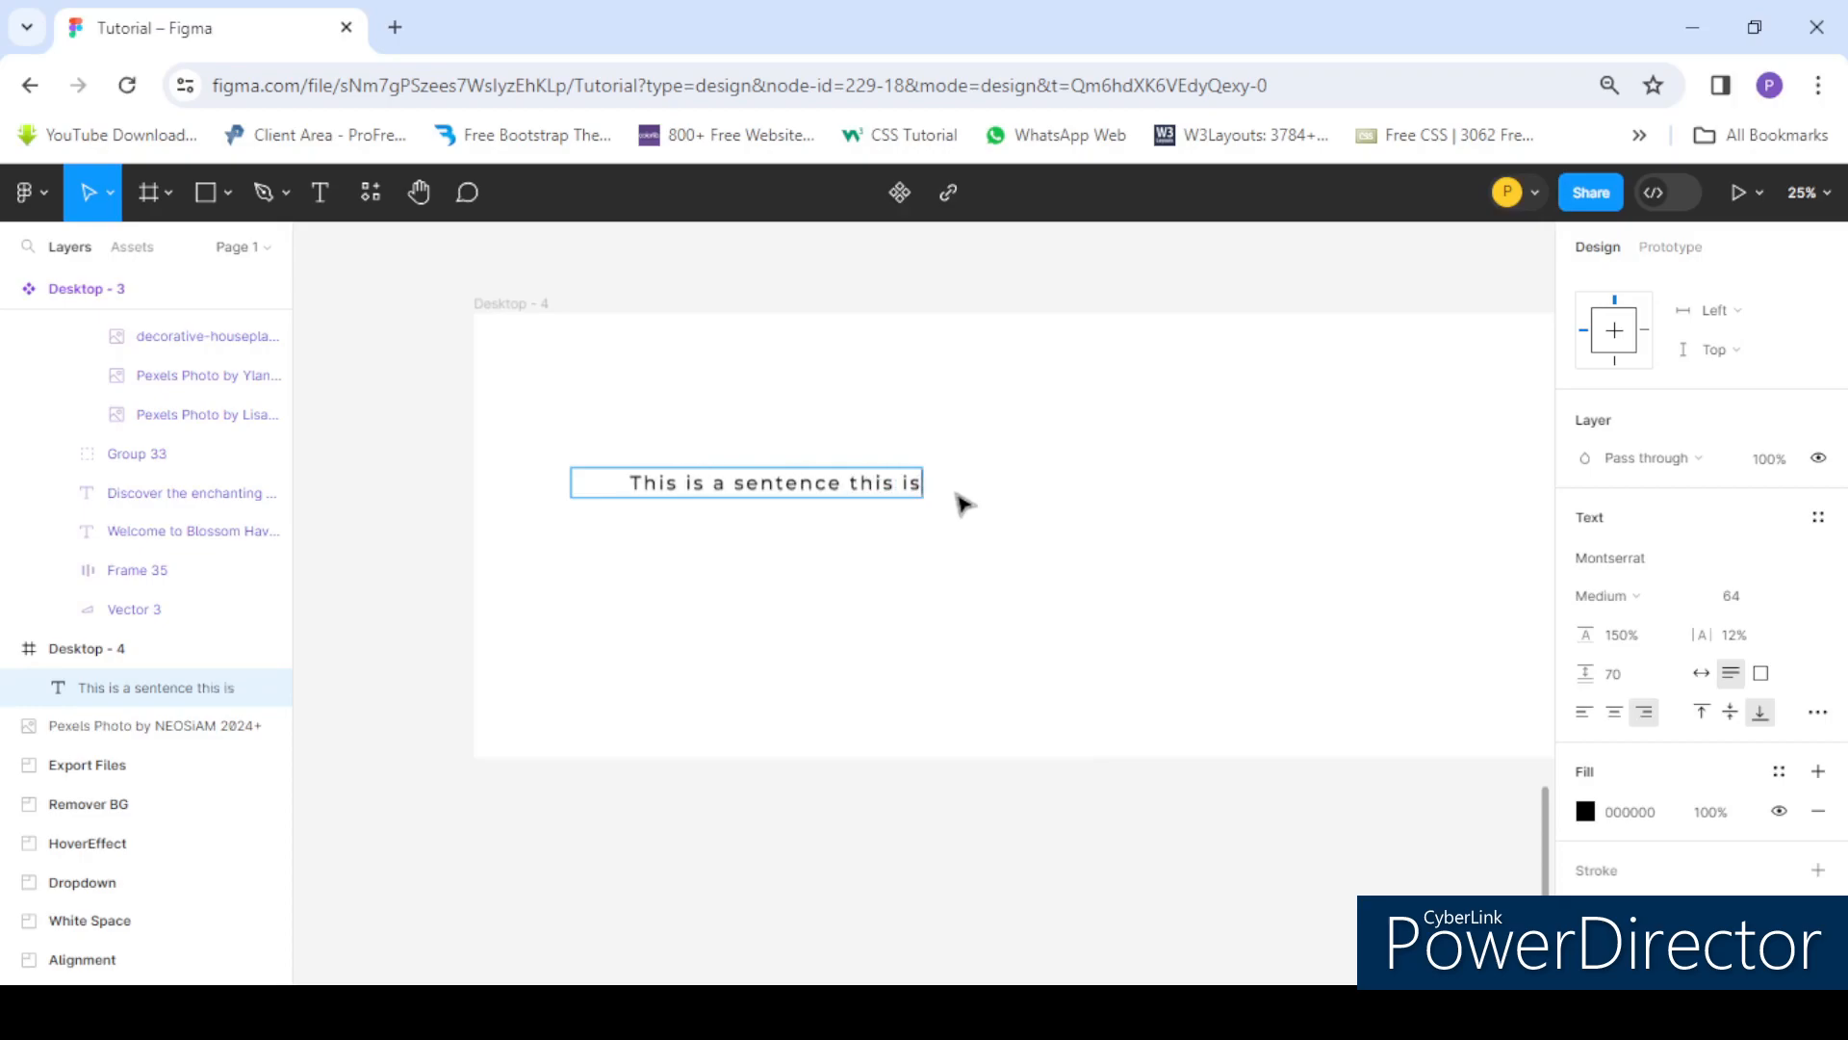
{"action": "type", "text": " long"}
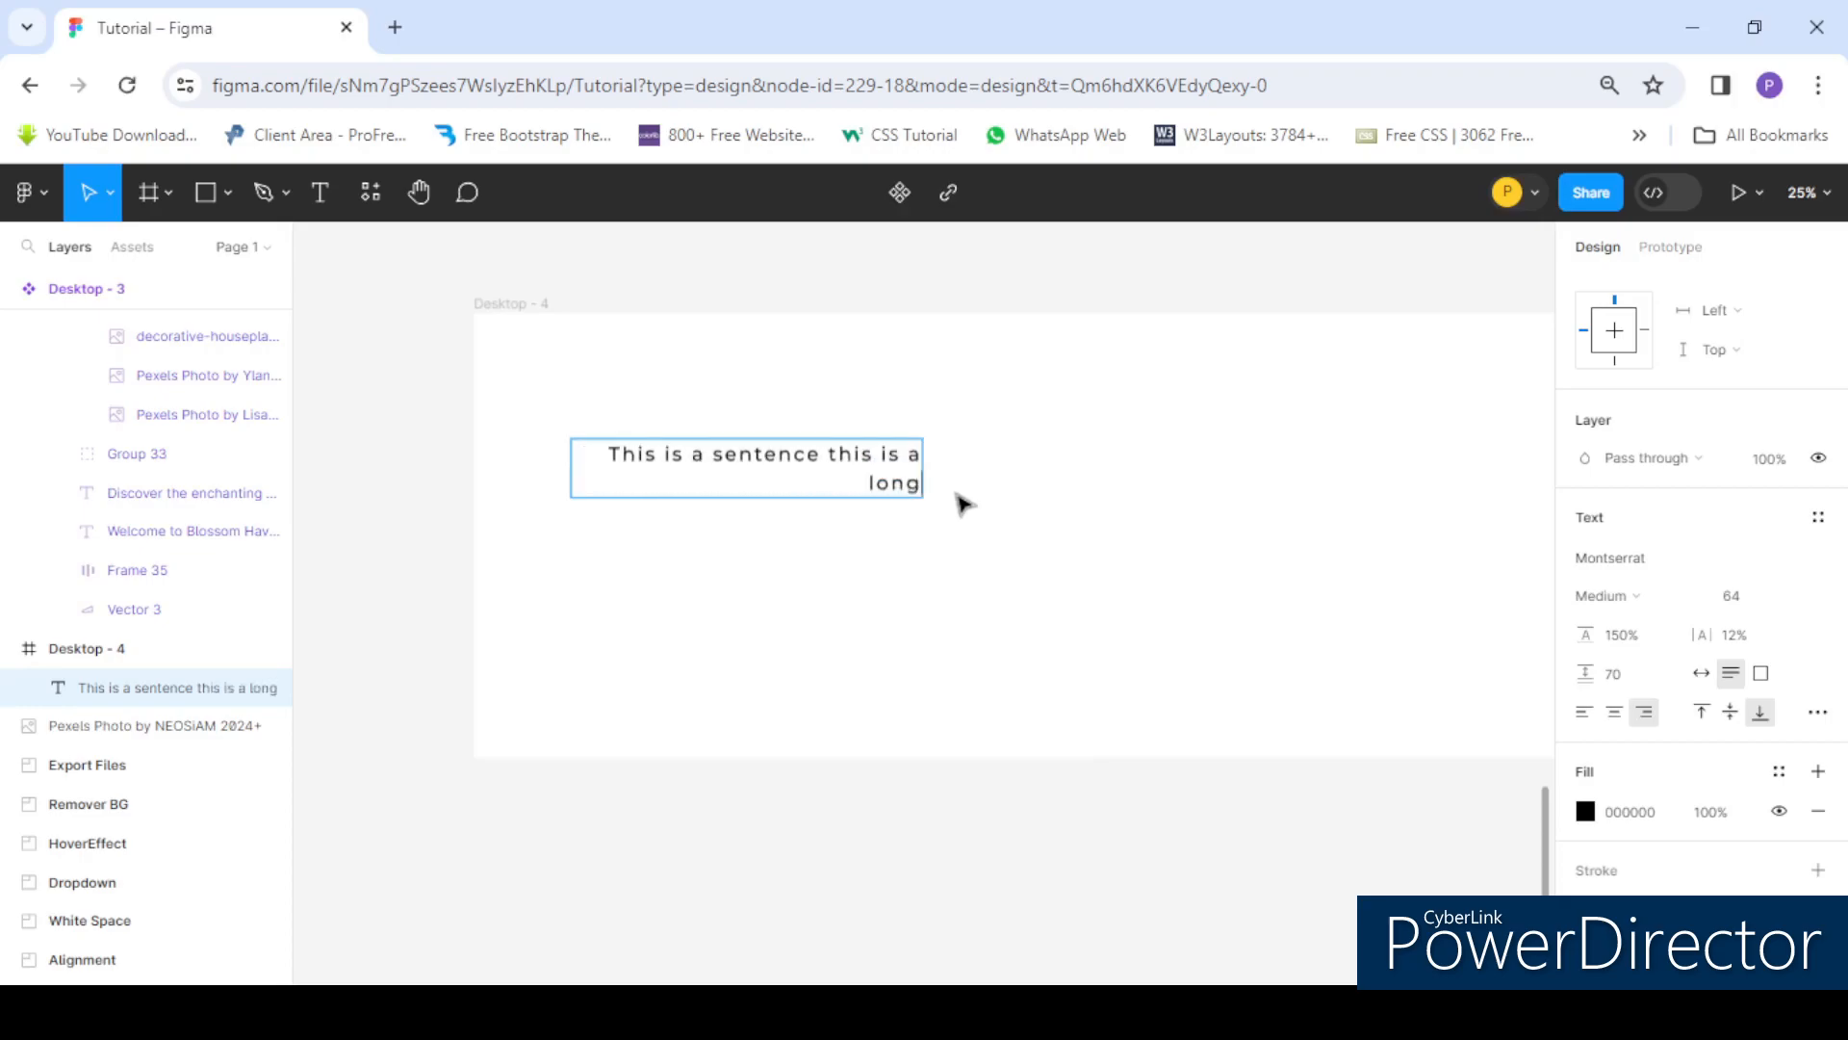
{"action": "type", "text": " sen"}
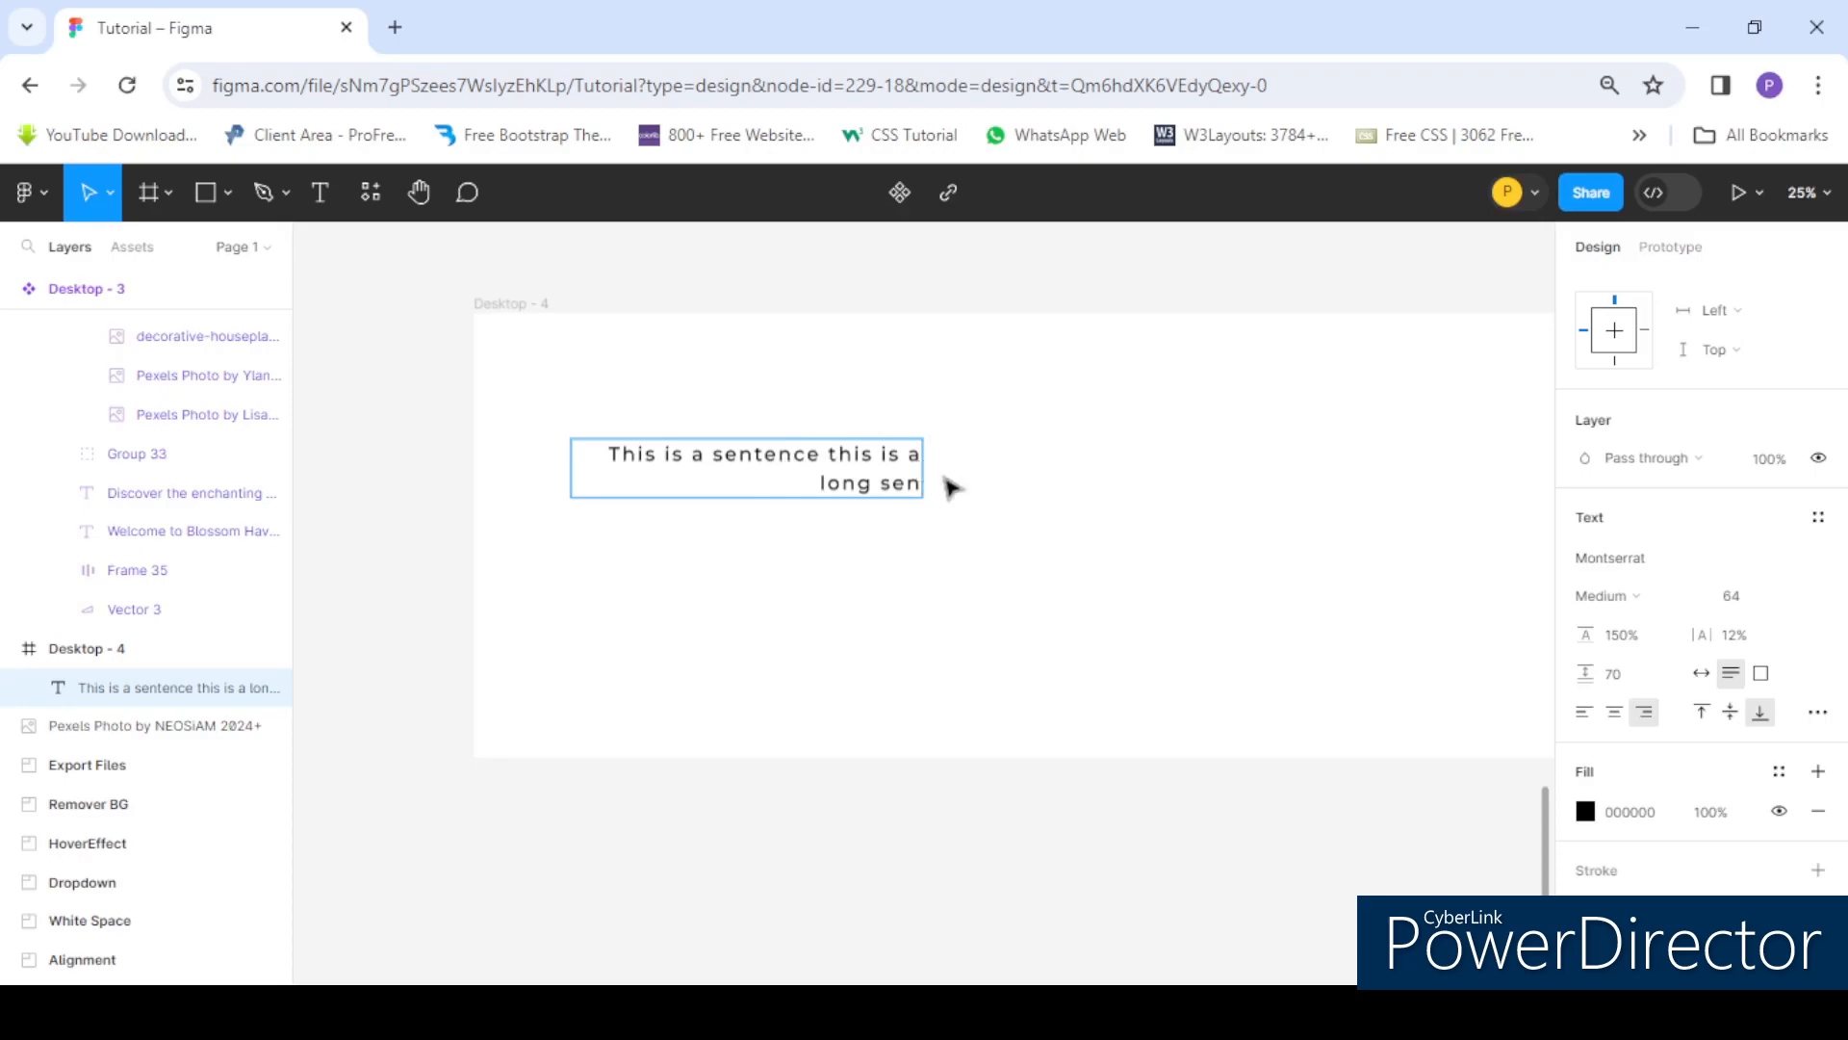
- Select the appended words "this is a long sen" and delete them
{"action": "key", "text": "Escape"}
{"action": "key", "text": "Return"}
{"action": "left_click", "coordinate": [843, 472]}
{"action": "left_click_drag", "start_coordinate": [827, 453], "coordinate": [947, 512]}
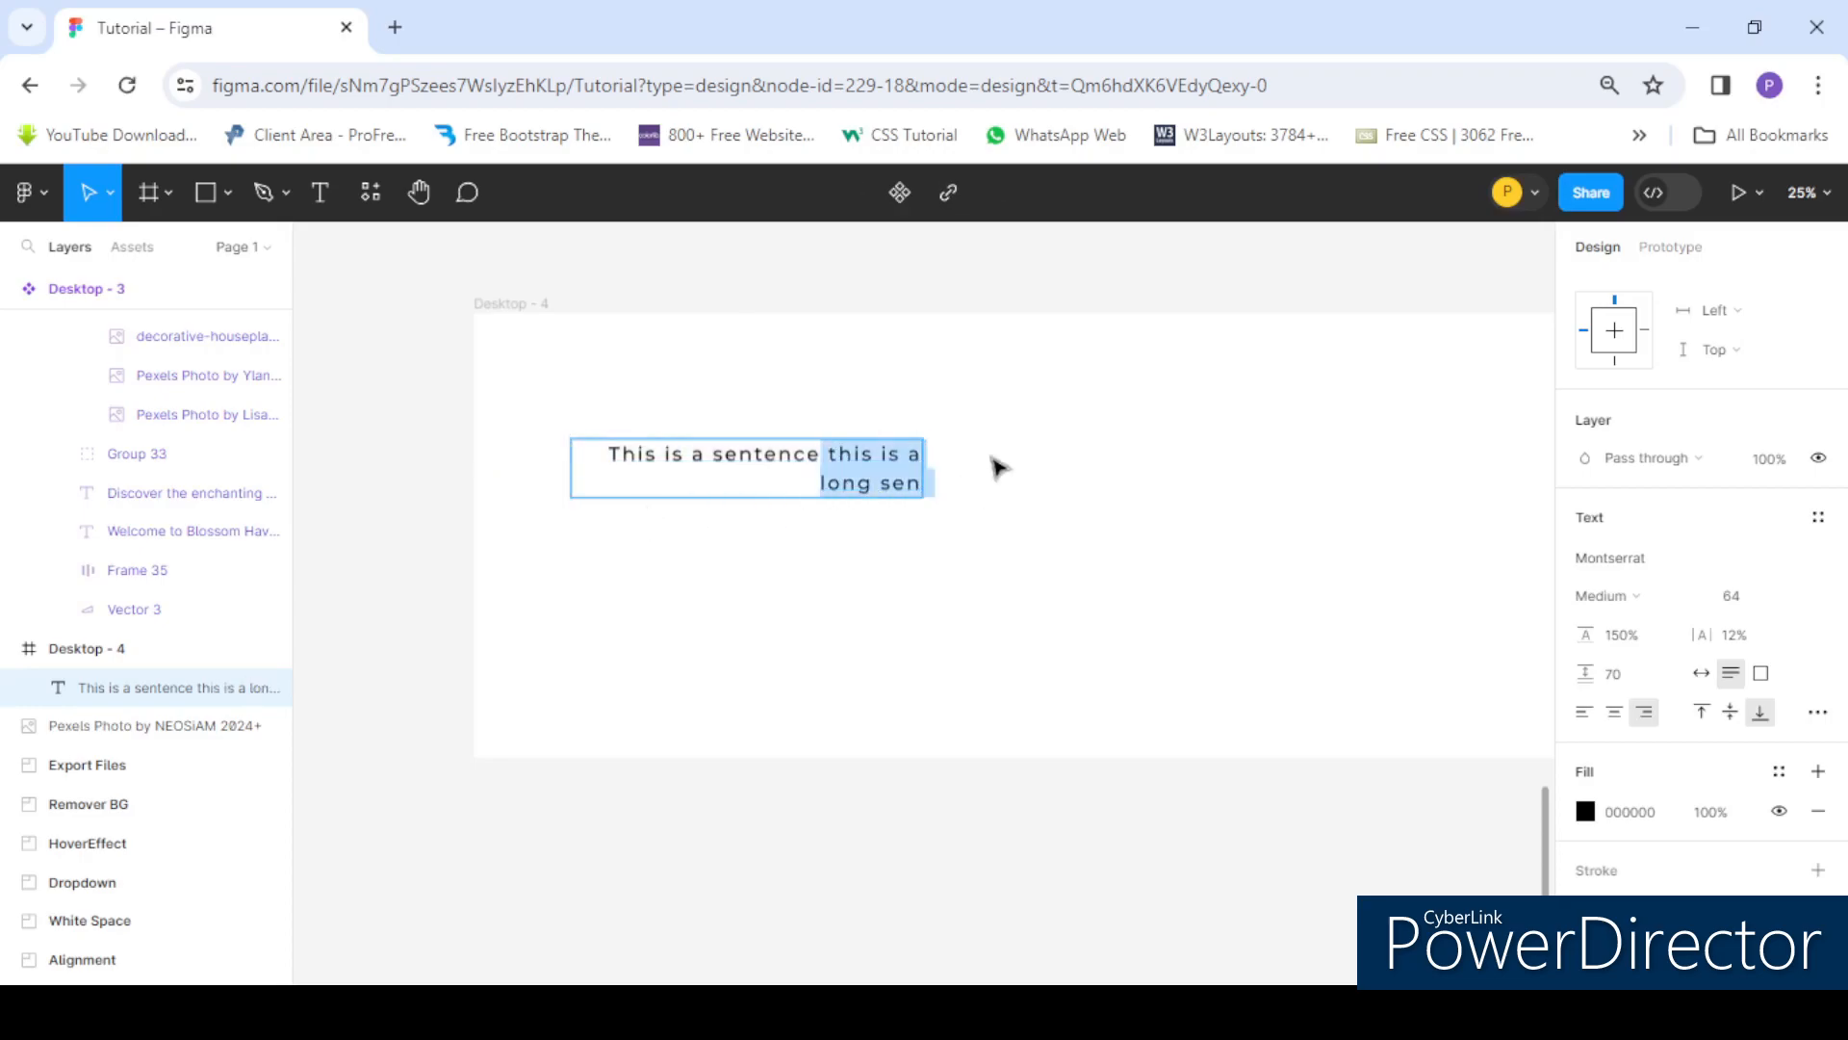
{"action": "key", "text": "BackSpace"}
{"action": "key", "text": "Escape"}
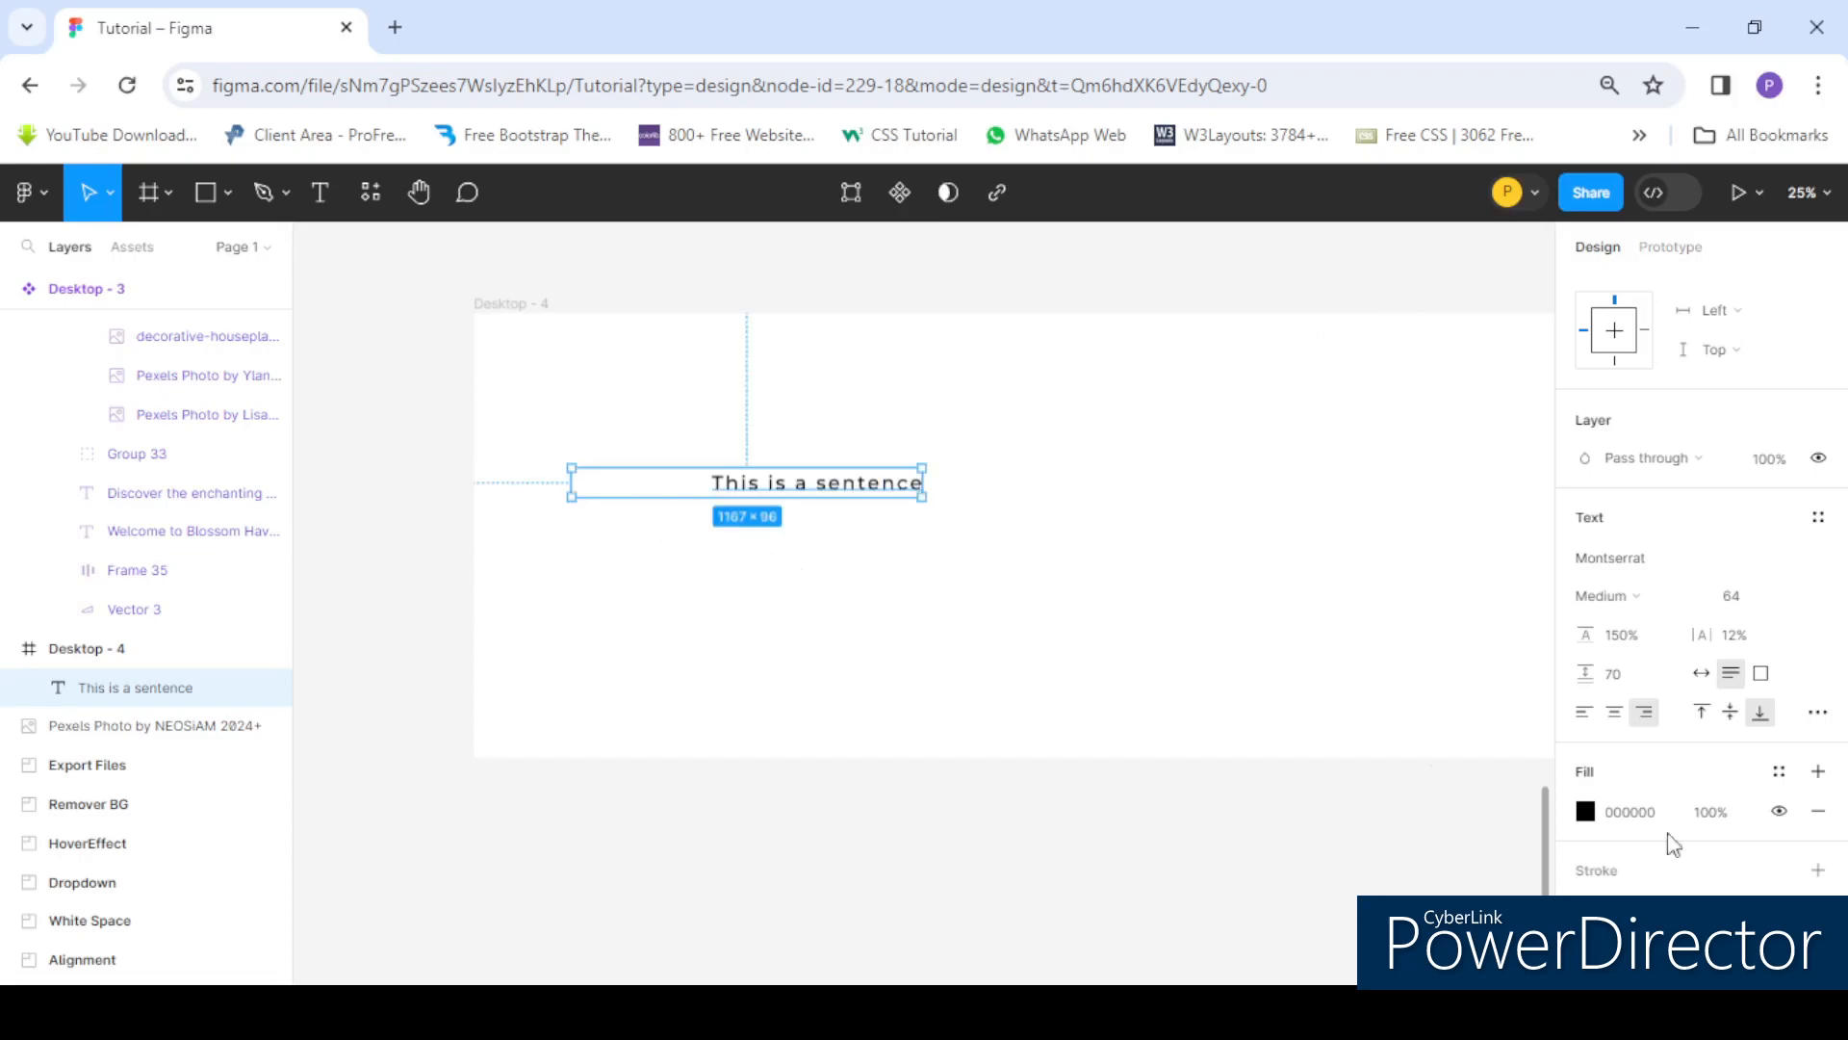
- Left-align the text, then select the "This is a sentence" text box and delete it
{"action": "left_click", "coordinate": [1586, 713]}
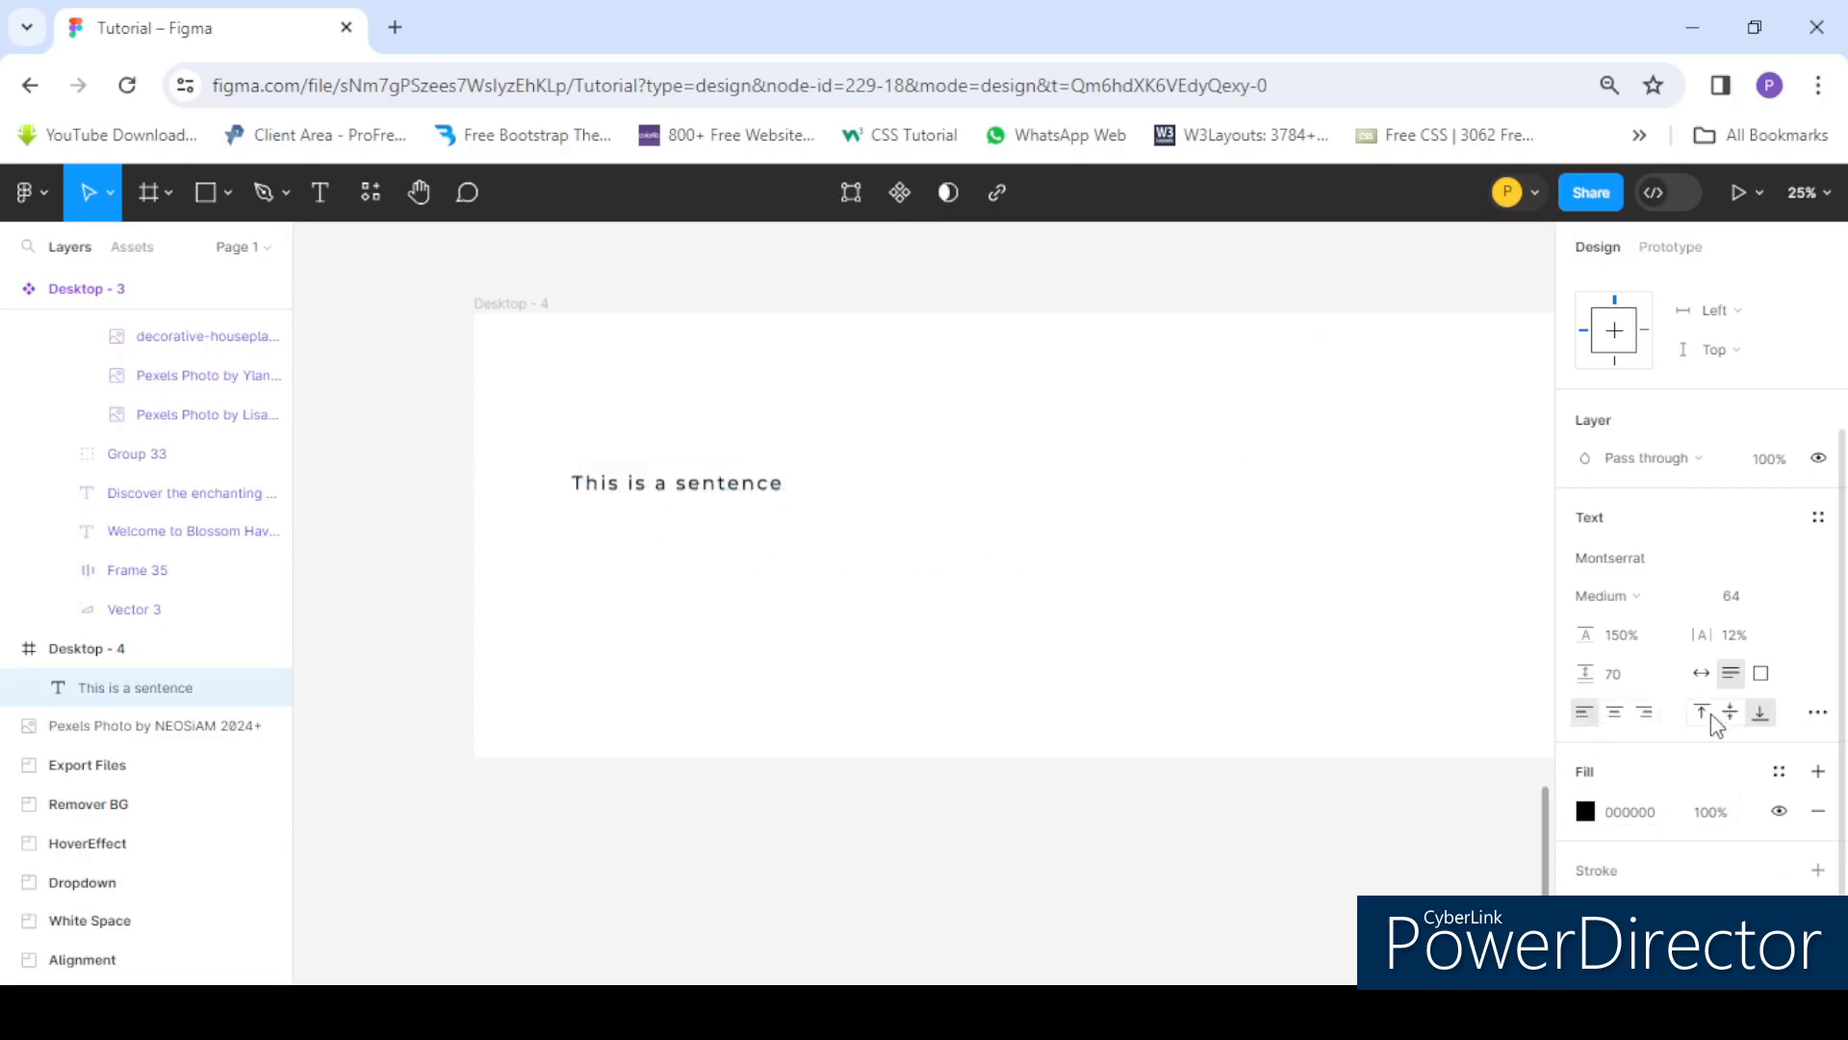
{"action": "left_click", "coordinate": [660, 574]}
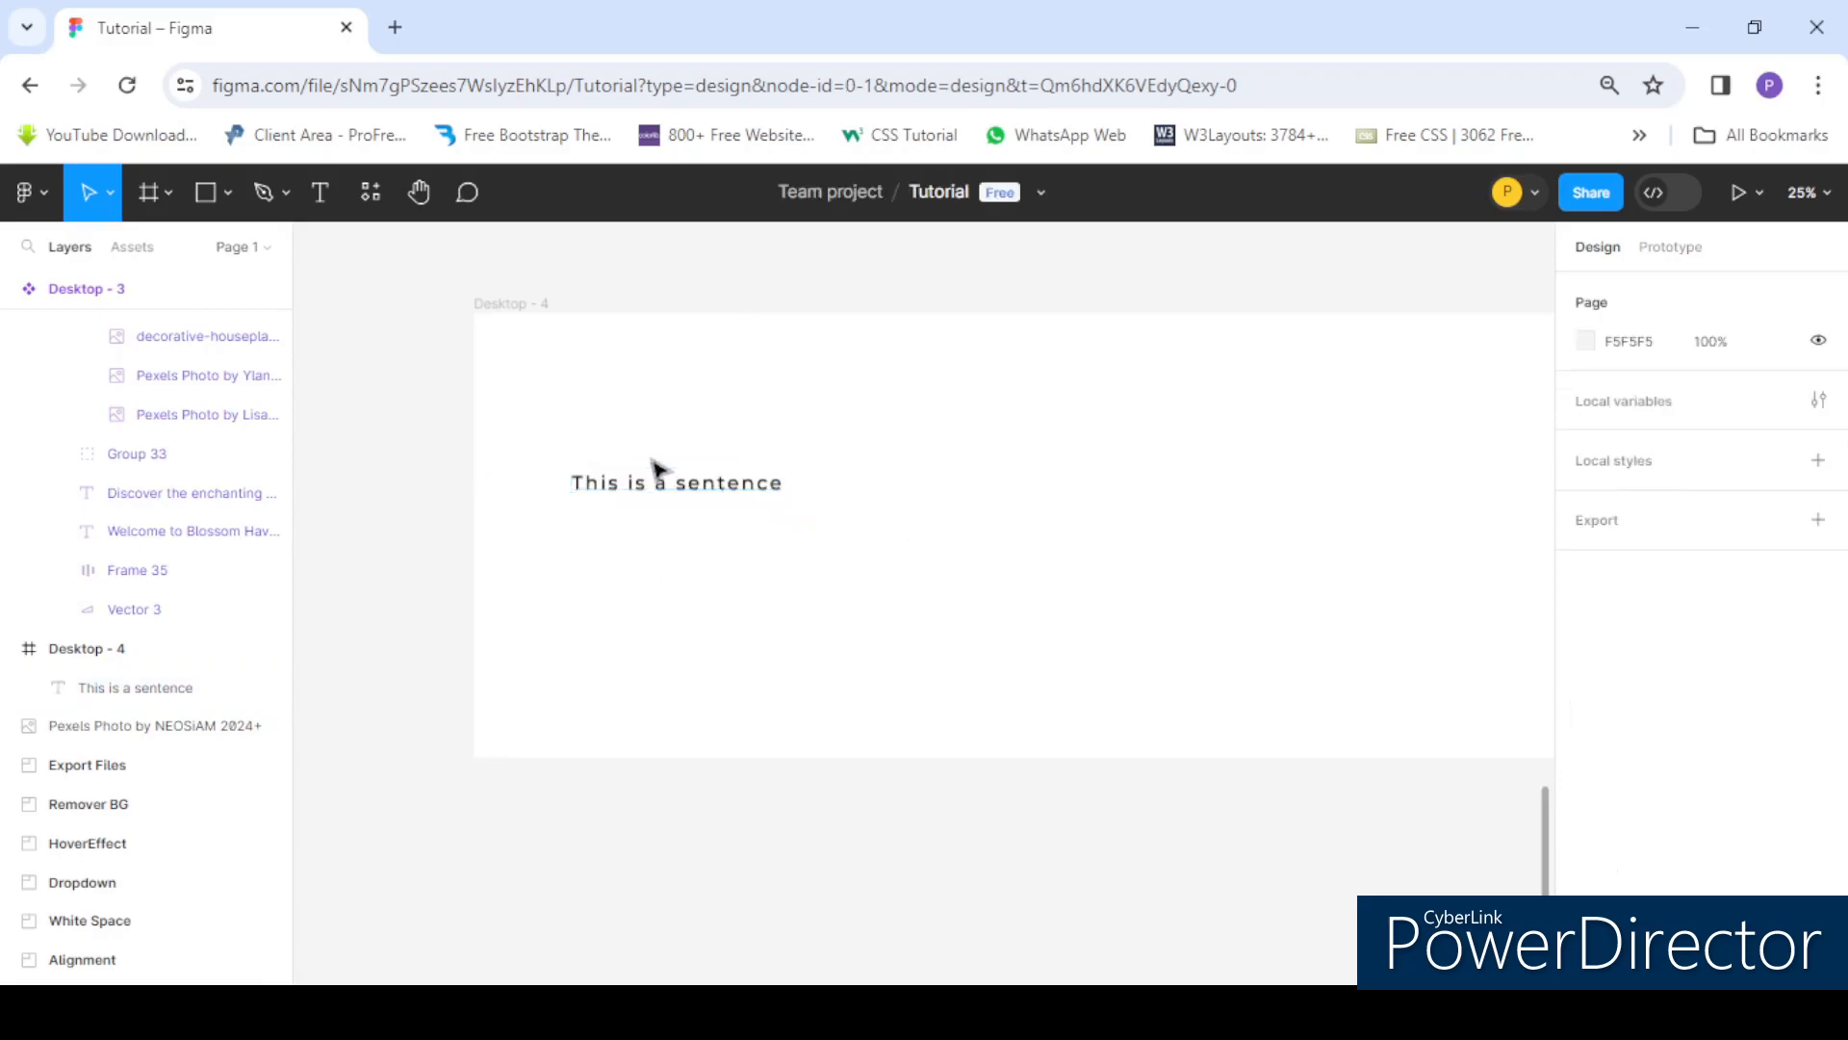
{"action": "left_click", "coordinate": [712, 493]}
{"action": "key", "text": "Delete"}
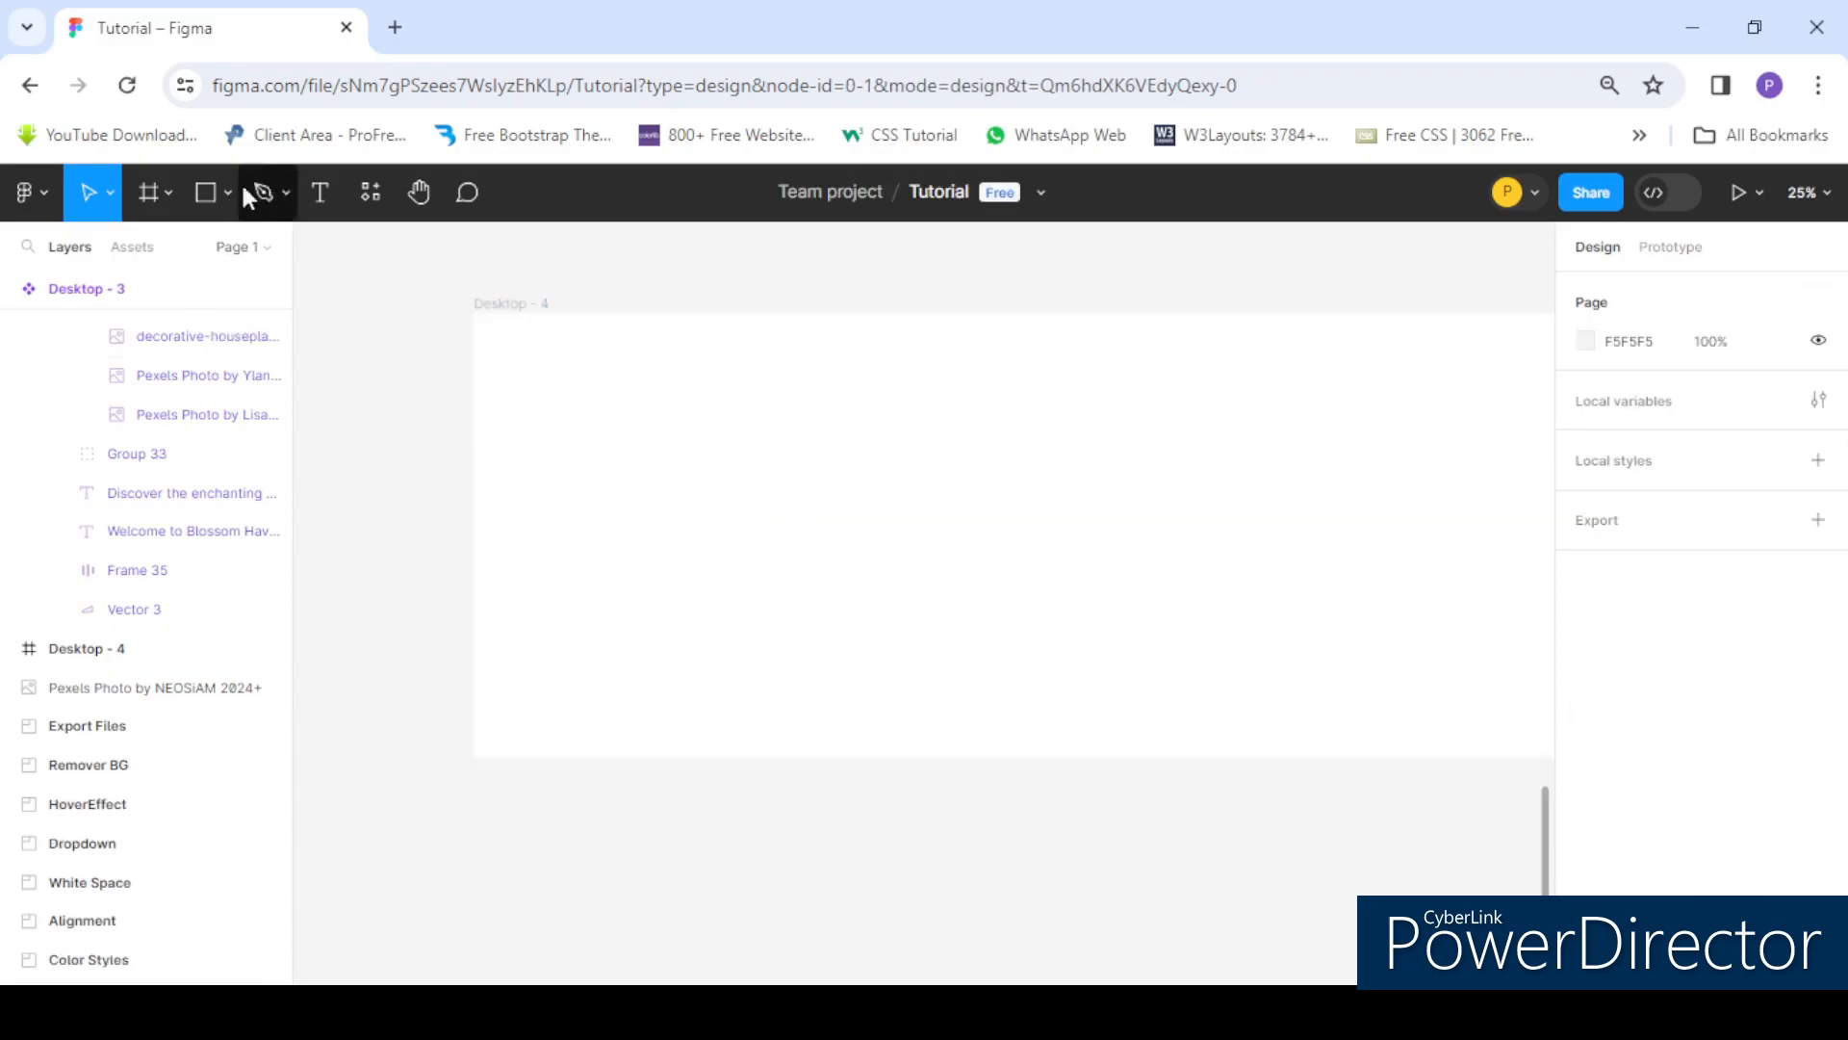
- Draw a fixed-size text box about 1087 × 535 px inside Desktop - 4 and set its vertical alignment to top
{"action": "left_click", "coordinate": [333, 198]}
{"action": "left_click_drag", "start_coordinate": [530, 372], "coordinate": [857, 535]}
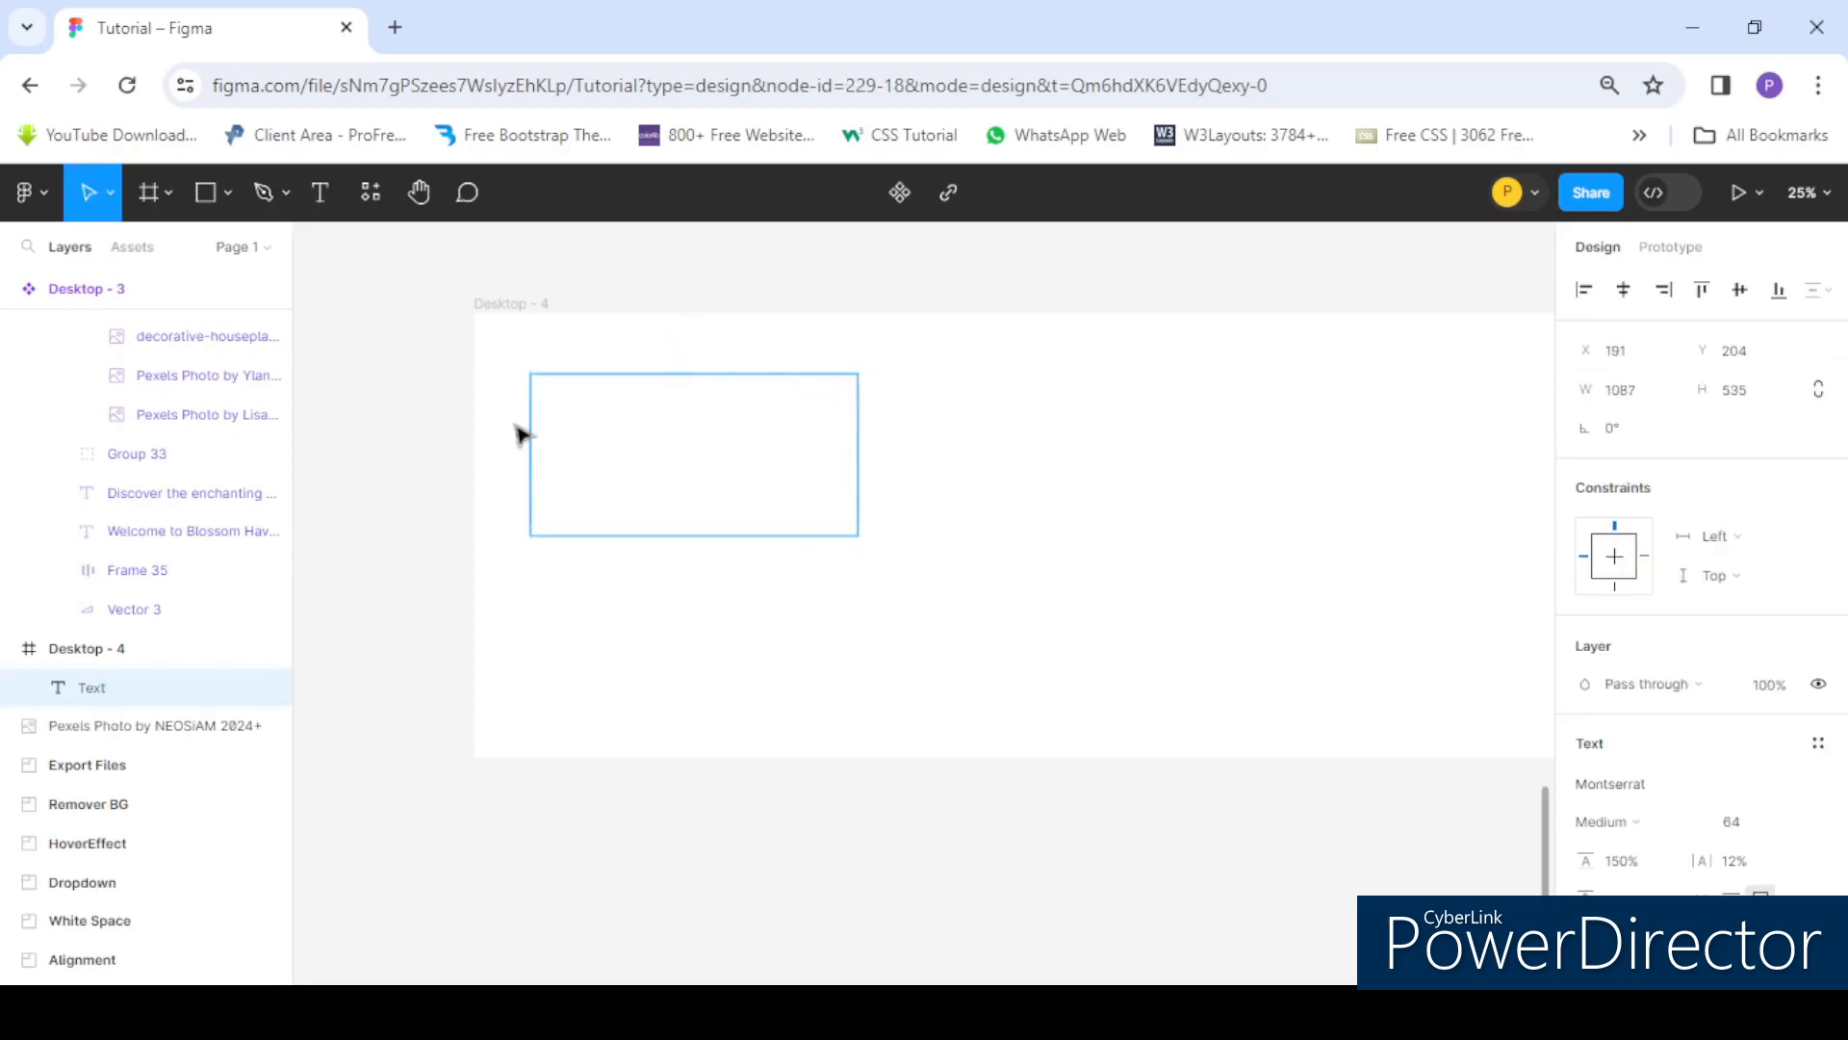
{"action": "scroll", "coordinate": [1655, 784], "scroll_direction": "down", "scroll_amount": 3}
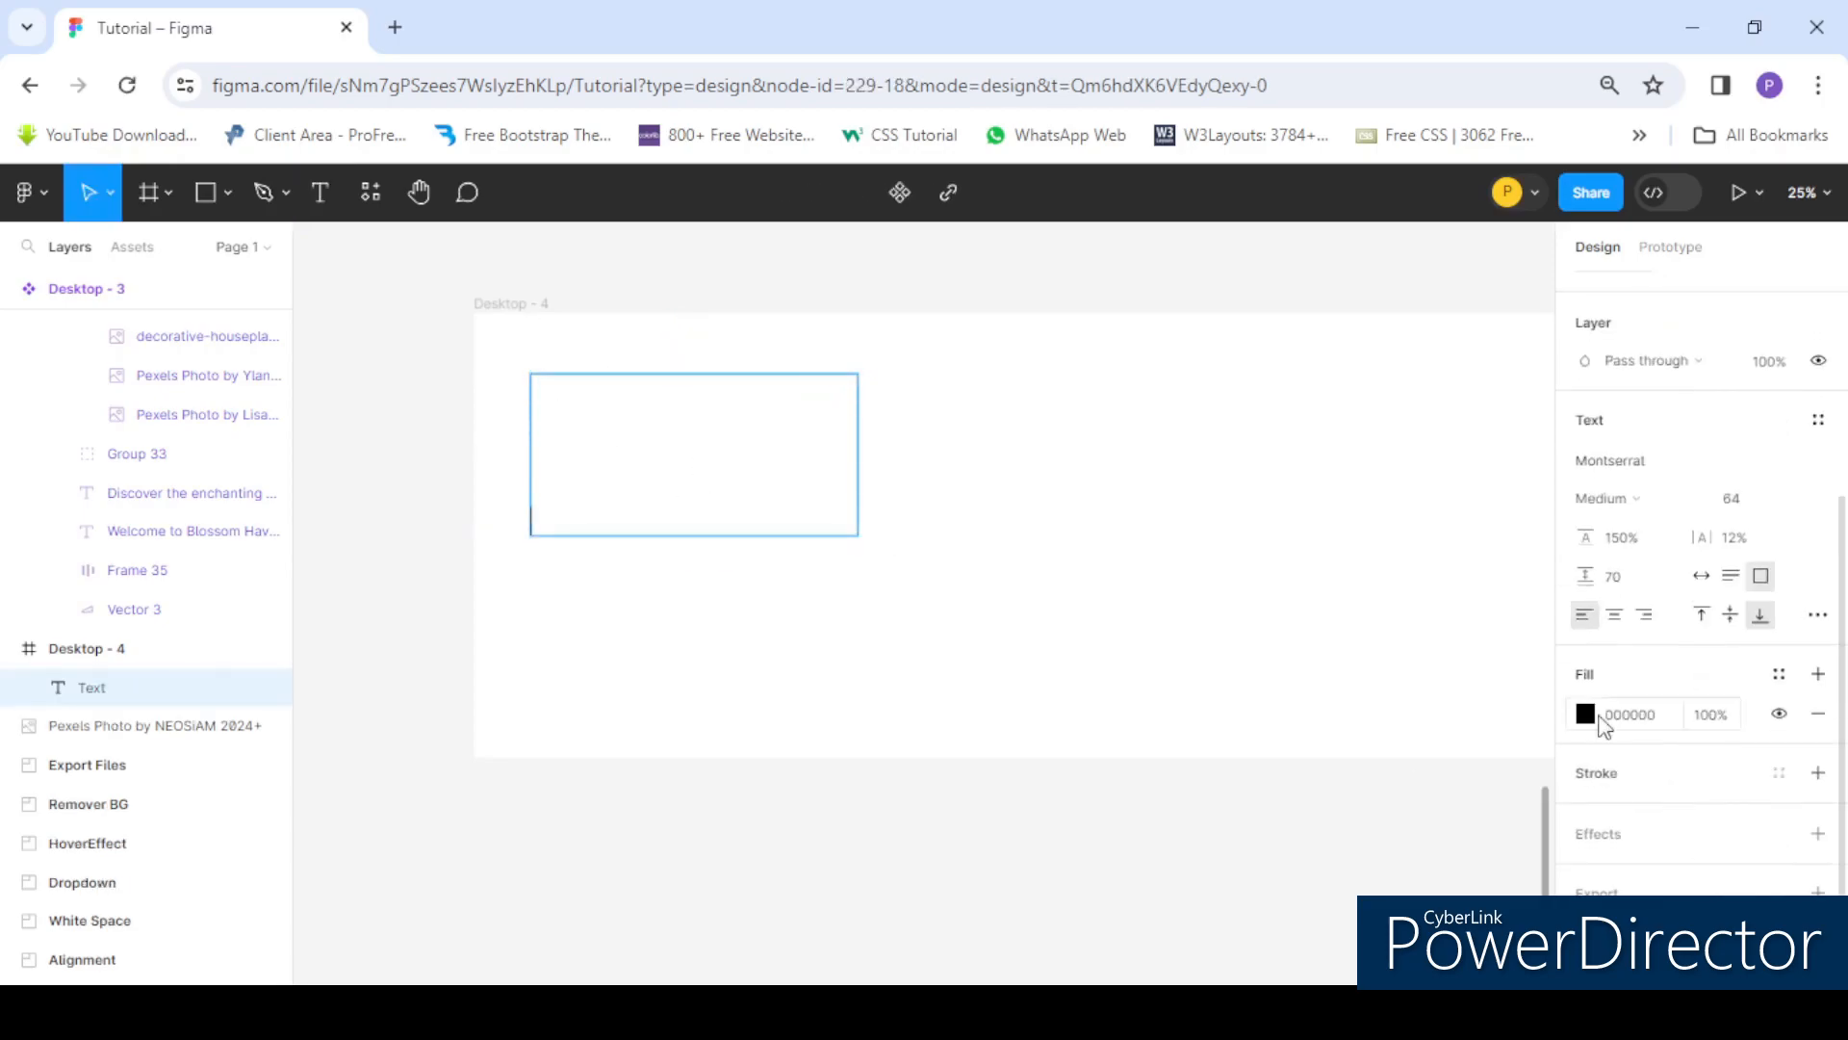
{"action": "left_click", "coordinate": [1701, 614]}
- Type "This is a sentence" into the new box, then widen the box to about 1444 px
{"action": "left_click", "coordinate": [553, 415]}
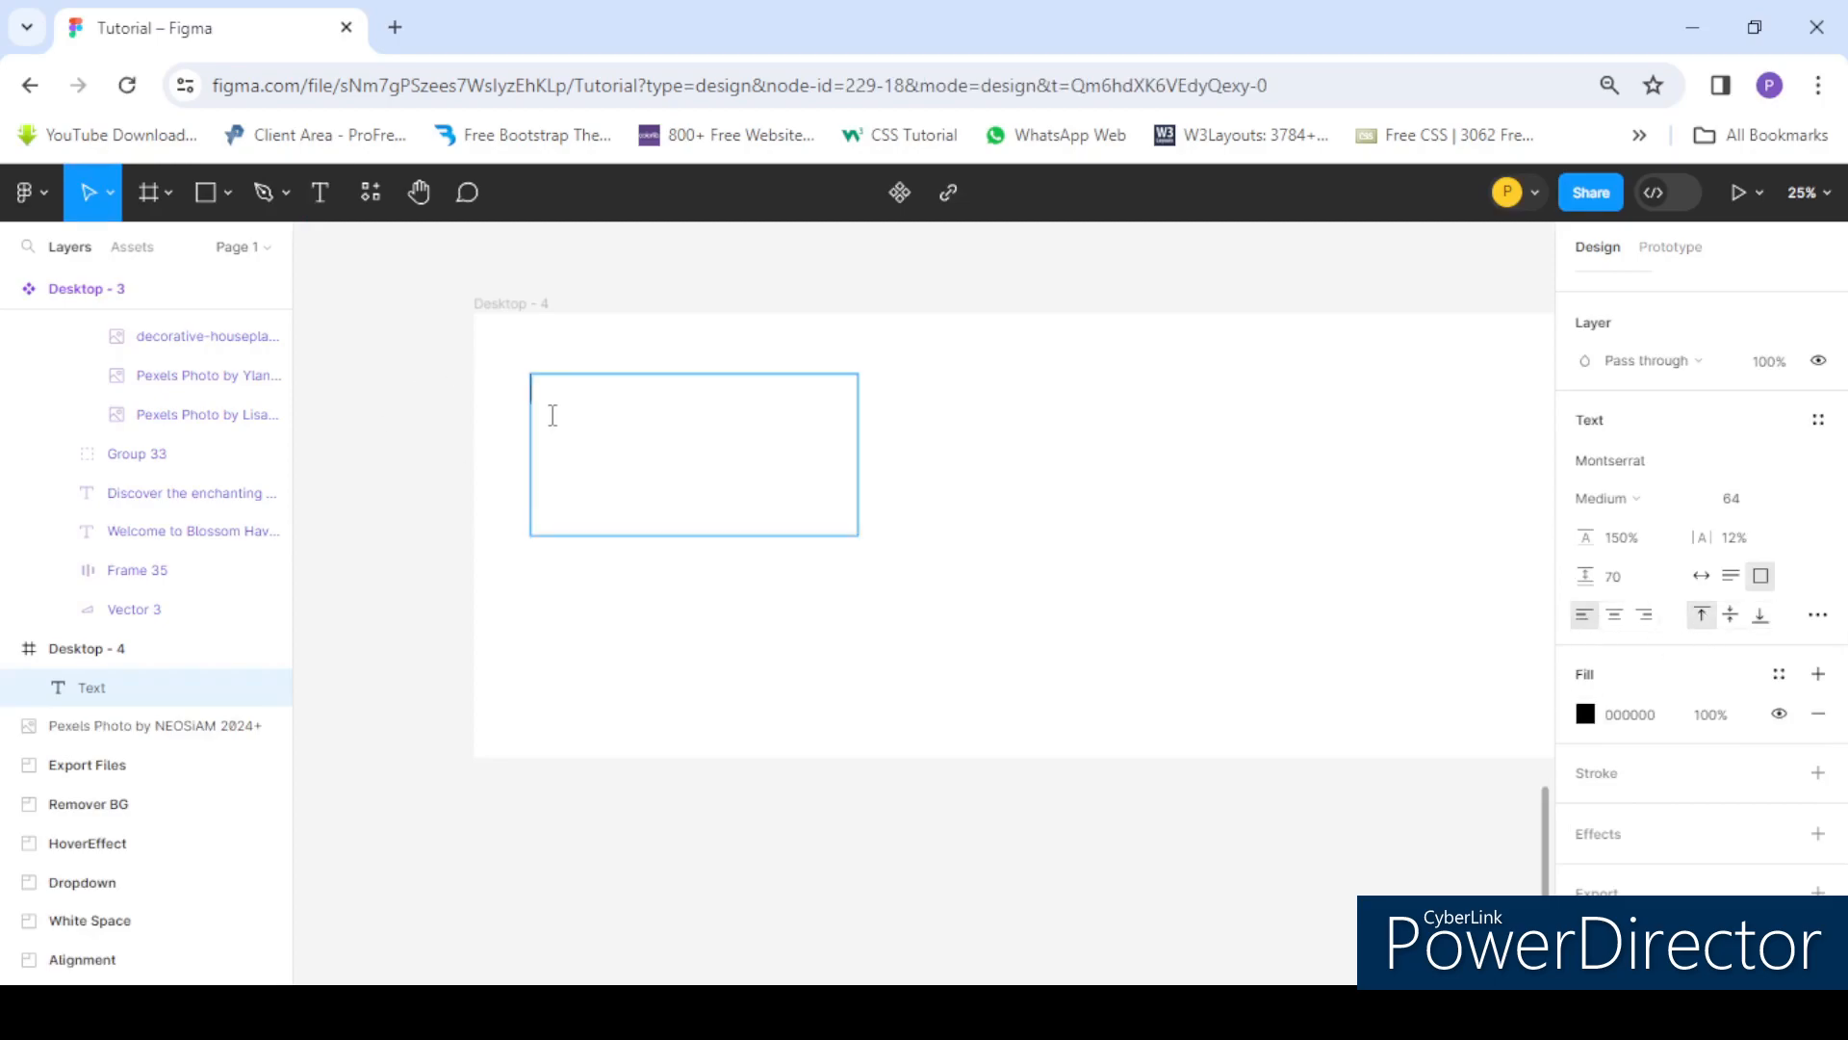
{"action": "type", "text": "This is a senty"}
{"action": "key", "text": "Delete"}
{"action": "key", "text": "Right"}
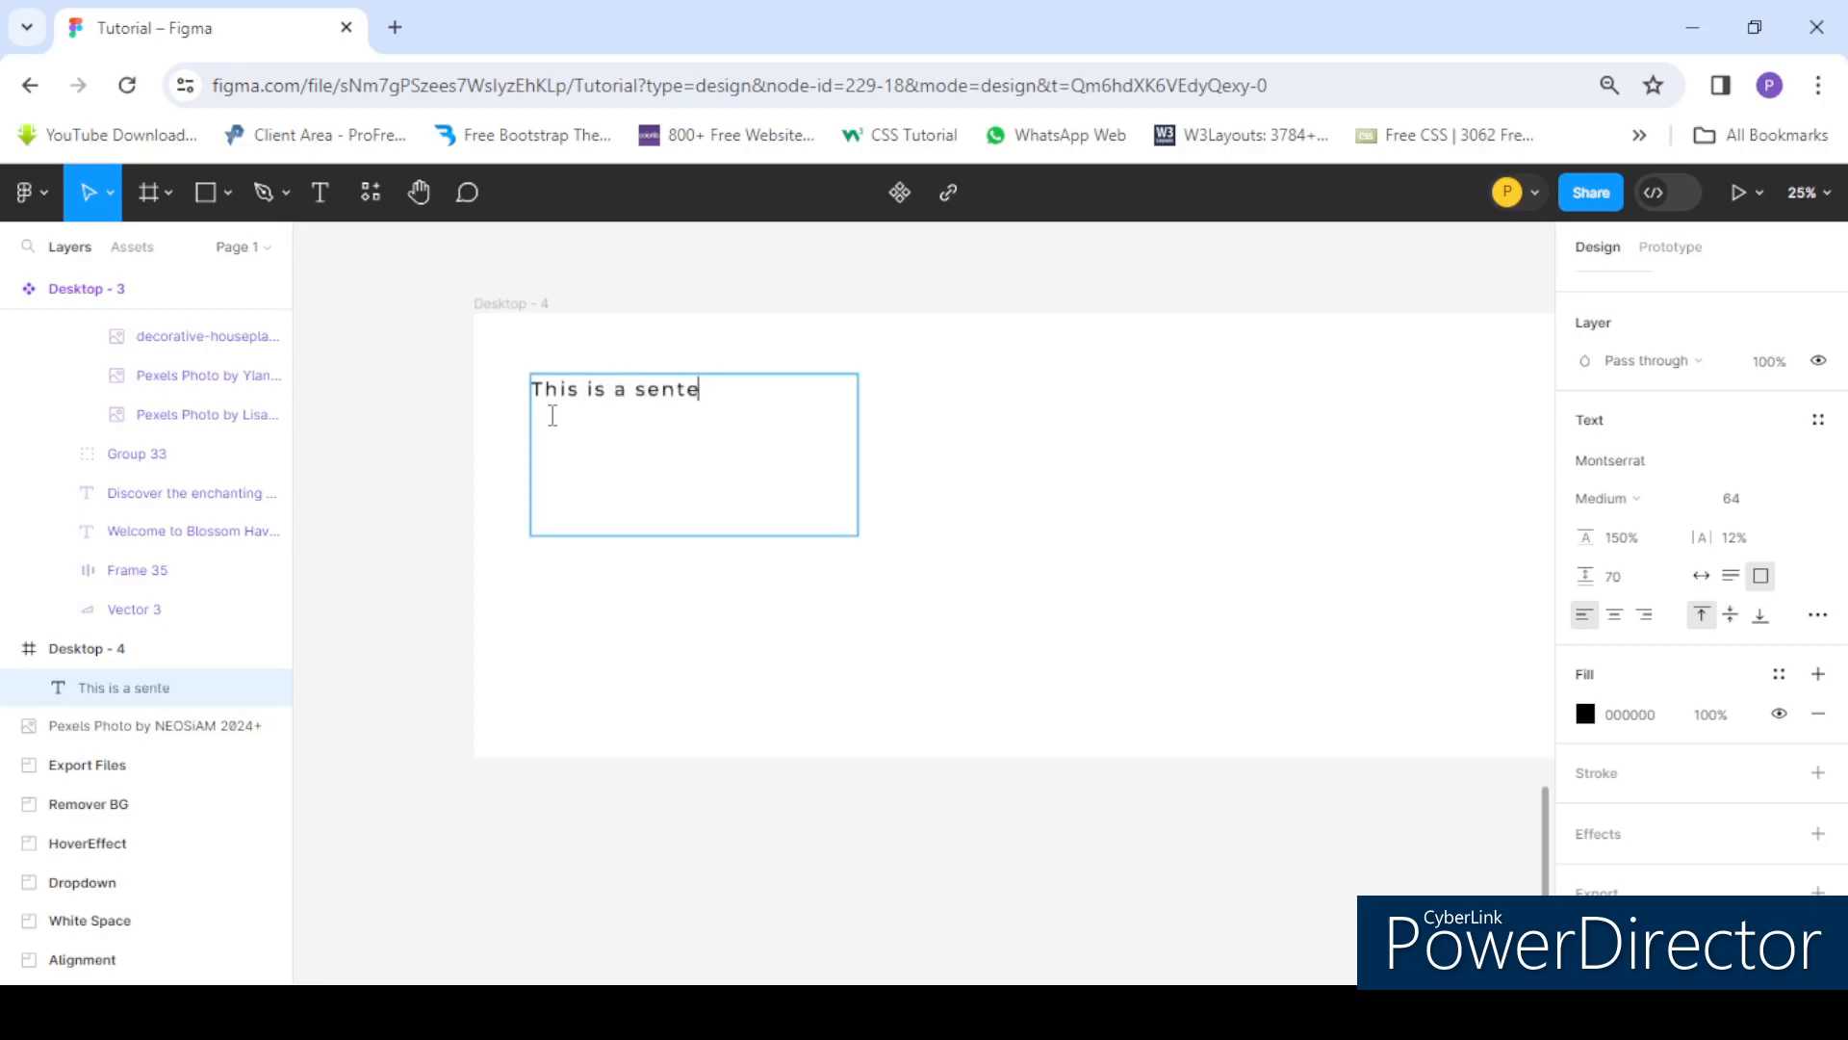
{"action": "type", "text": "nce"}
{"action": "key", "text": "Escape"}
{"action": "left_click_drag", "start_coordinate": [867, 446], "coordinate": [964, 438]}
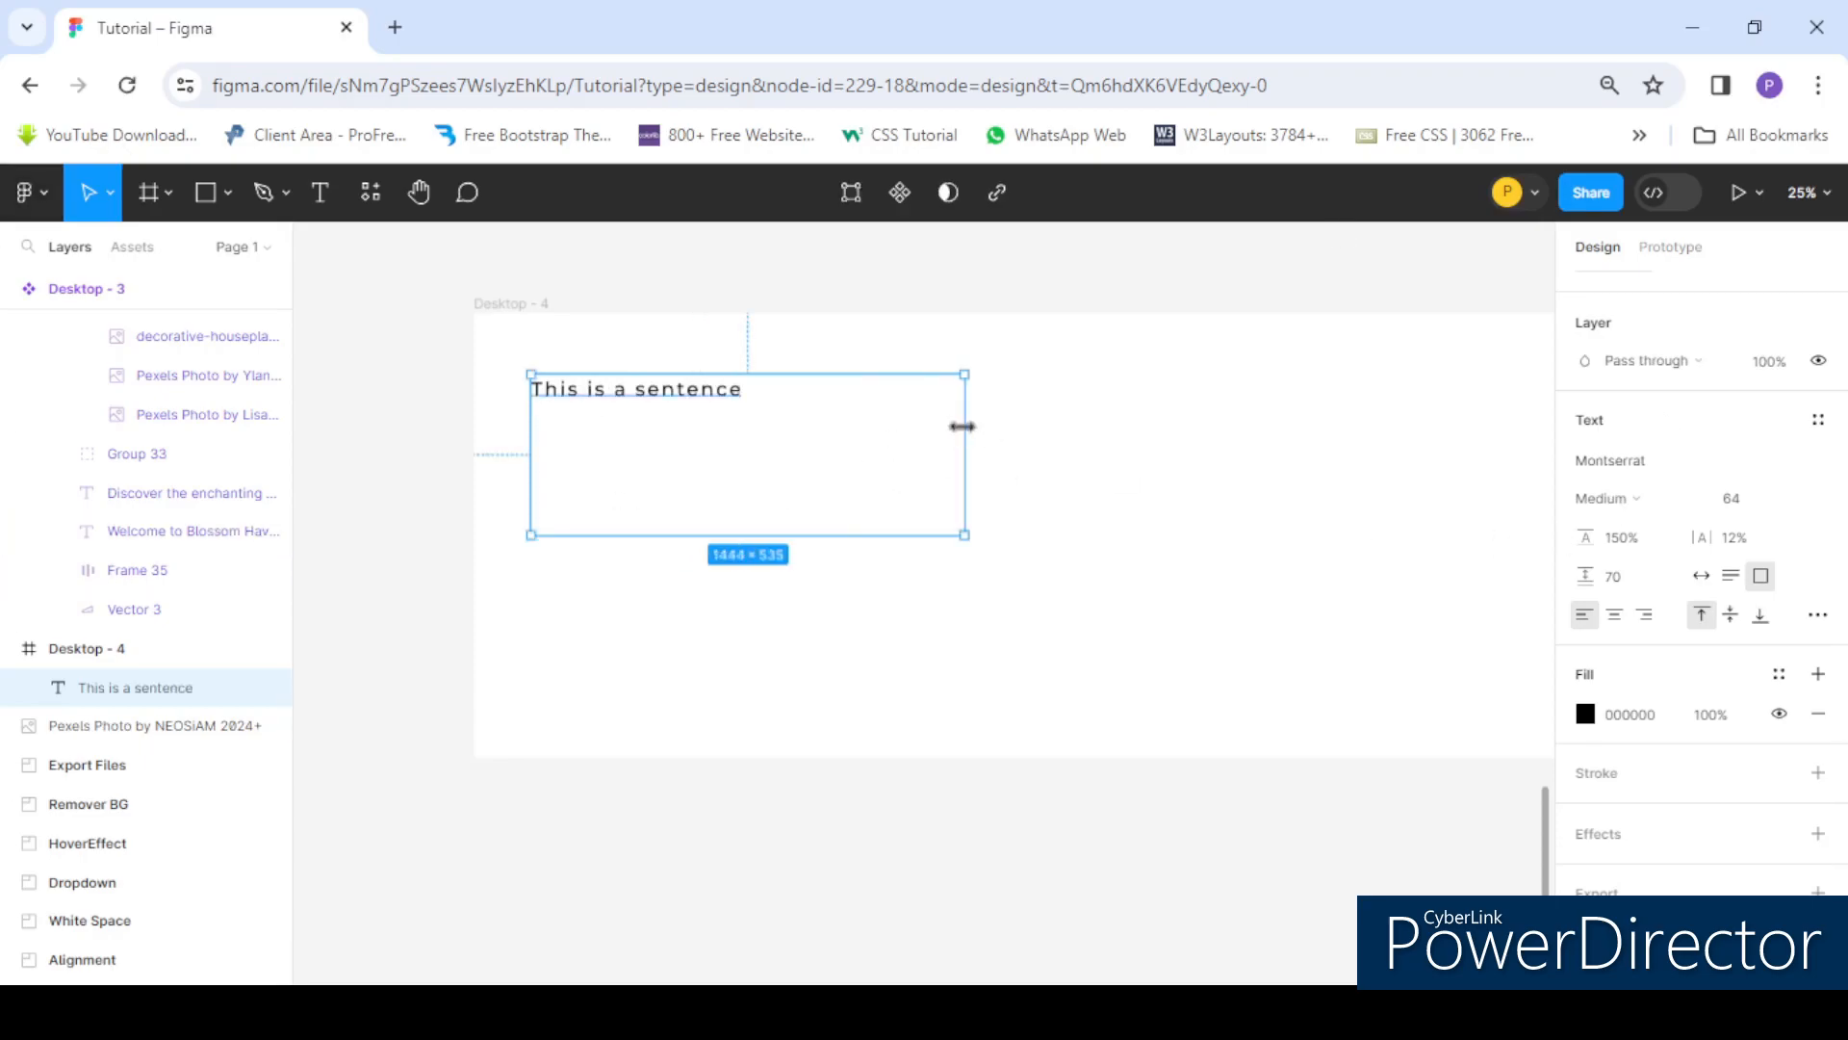
- Set the text's vertical alignment to middle and then to bottom
{"action": "left_click", "coordinate": [1732, 616]}
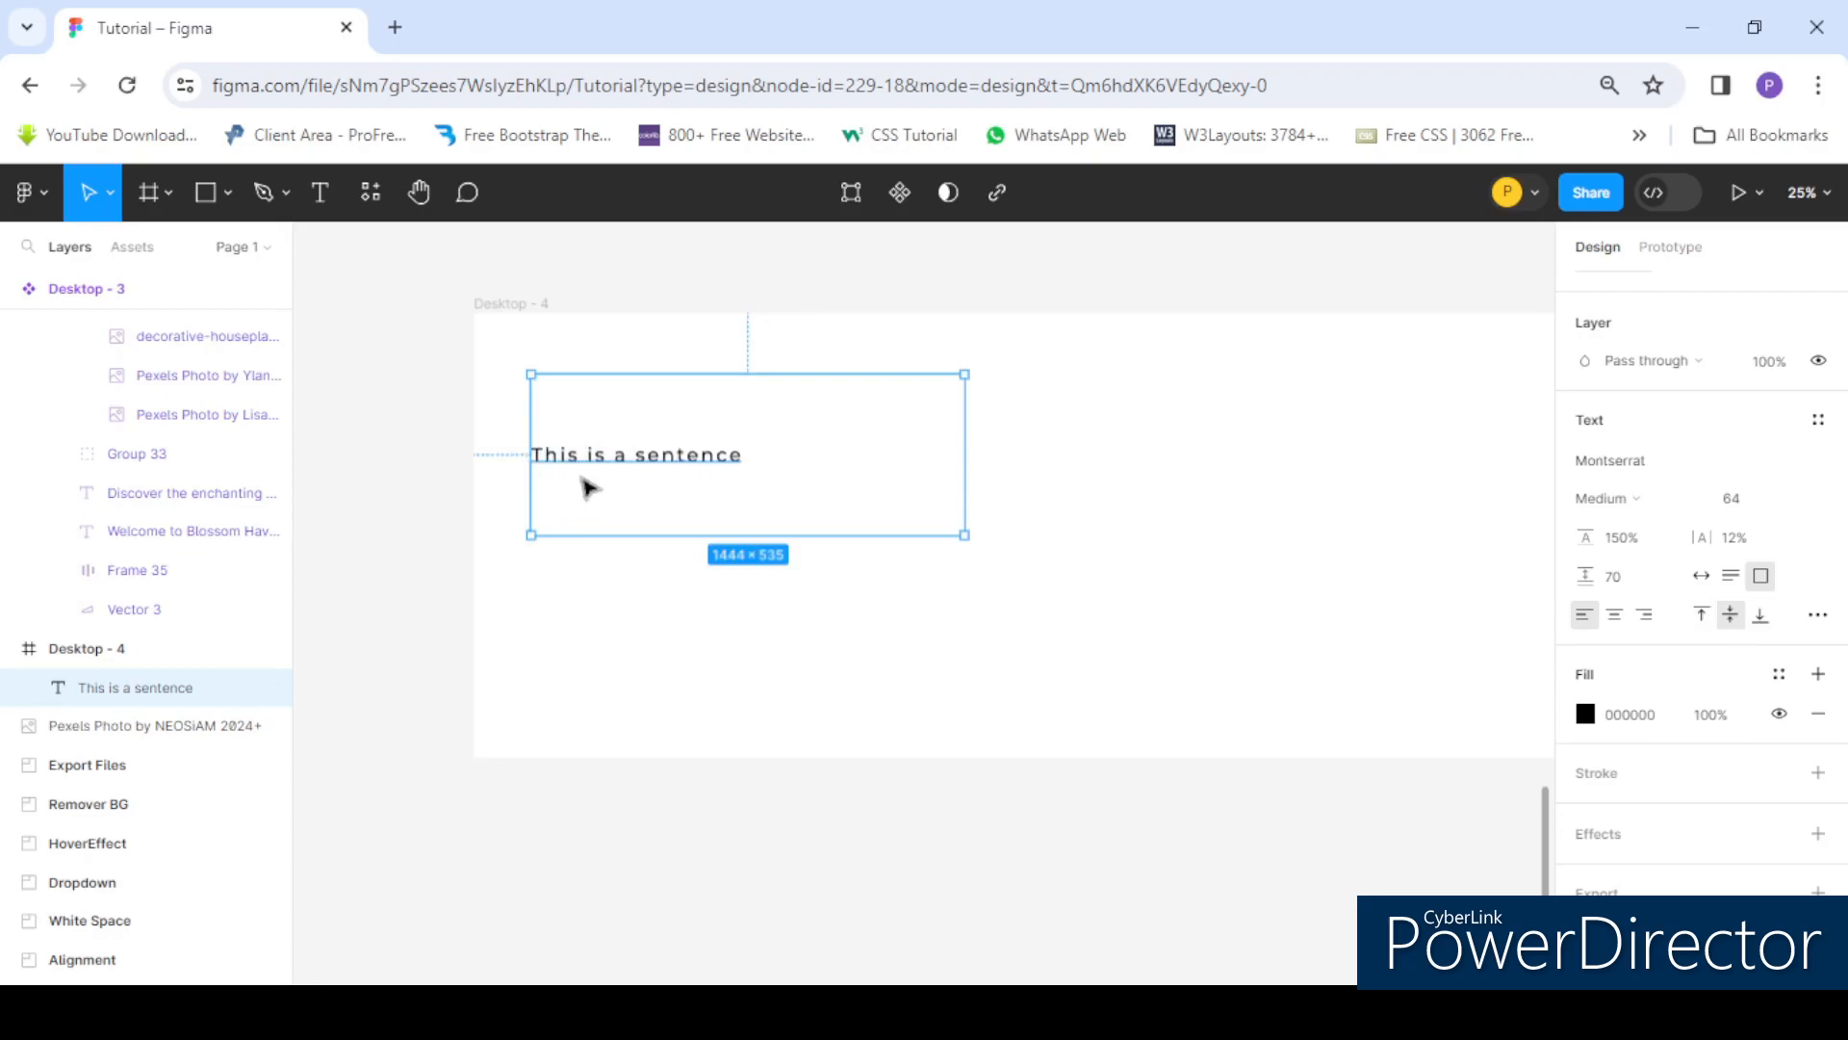
{"action": "left_click", "coordinate": [1762, 617]}
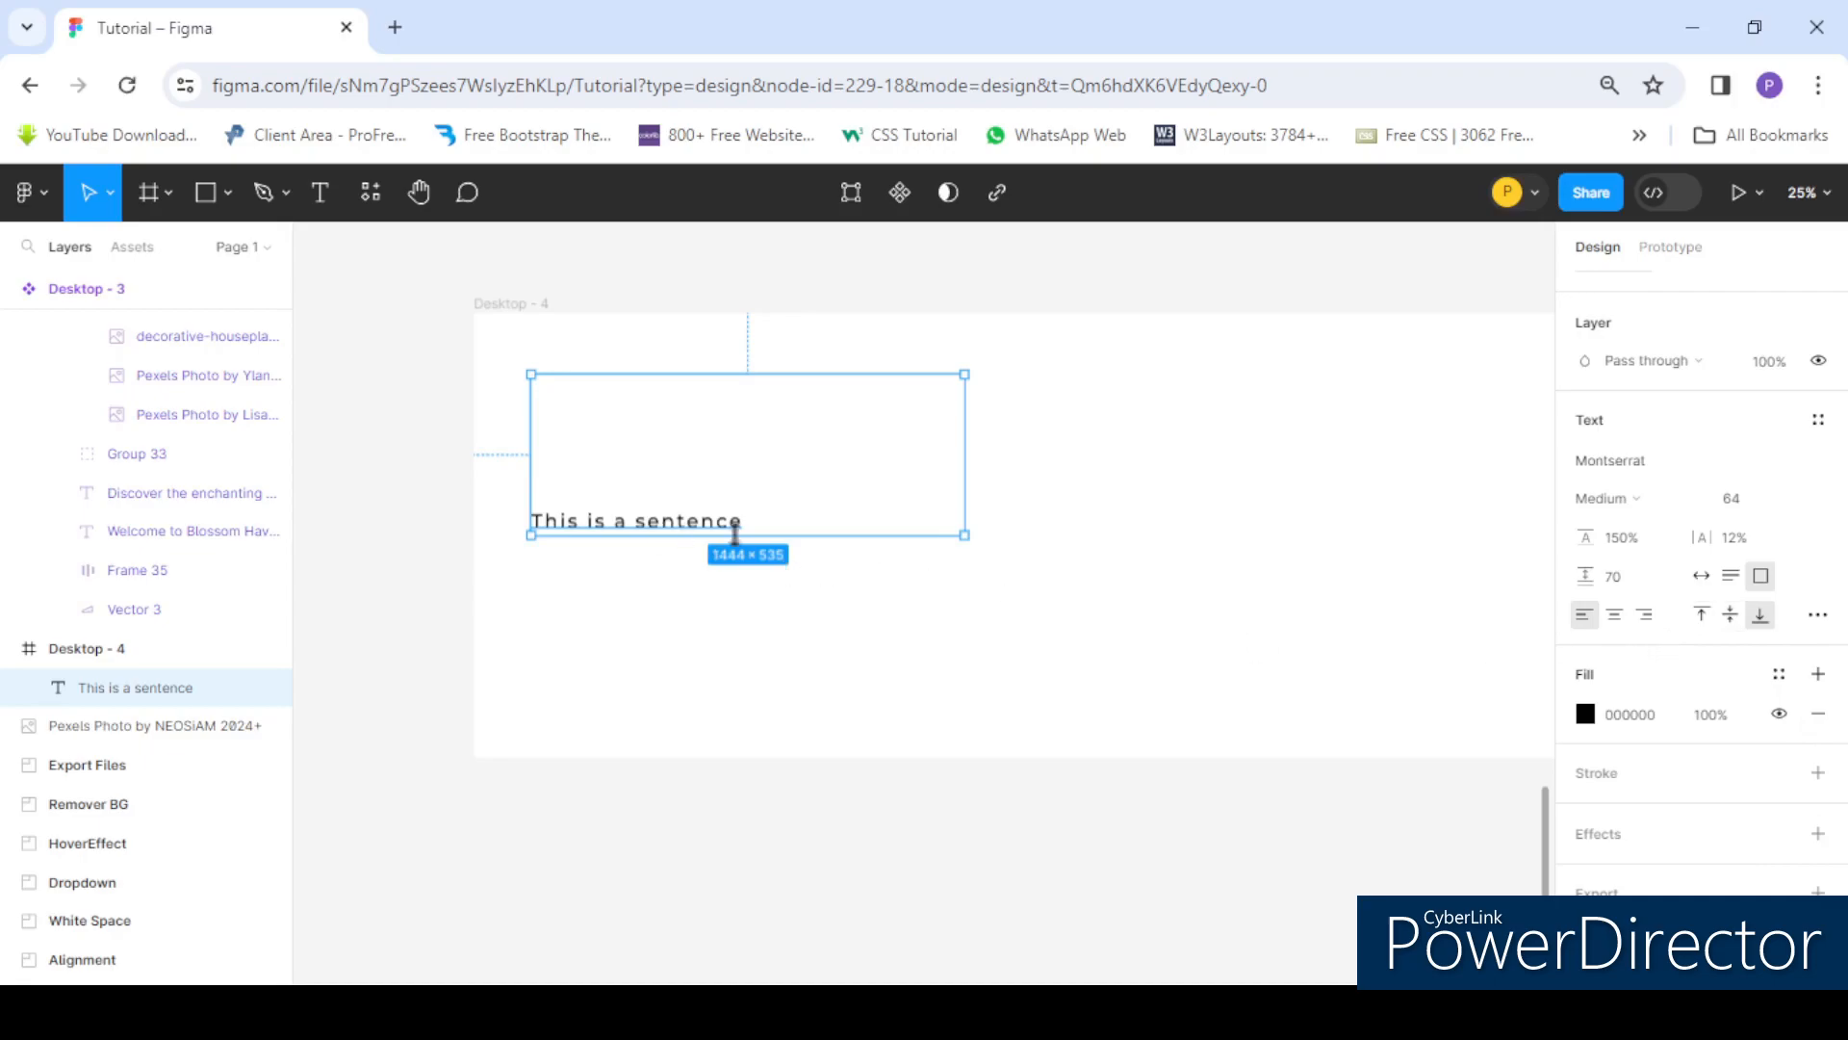
- Right-align the text and set its vertical alignment to middle, then back to top
{"action": "left_click", "coordinate": [1647, 617]}
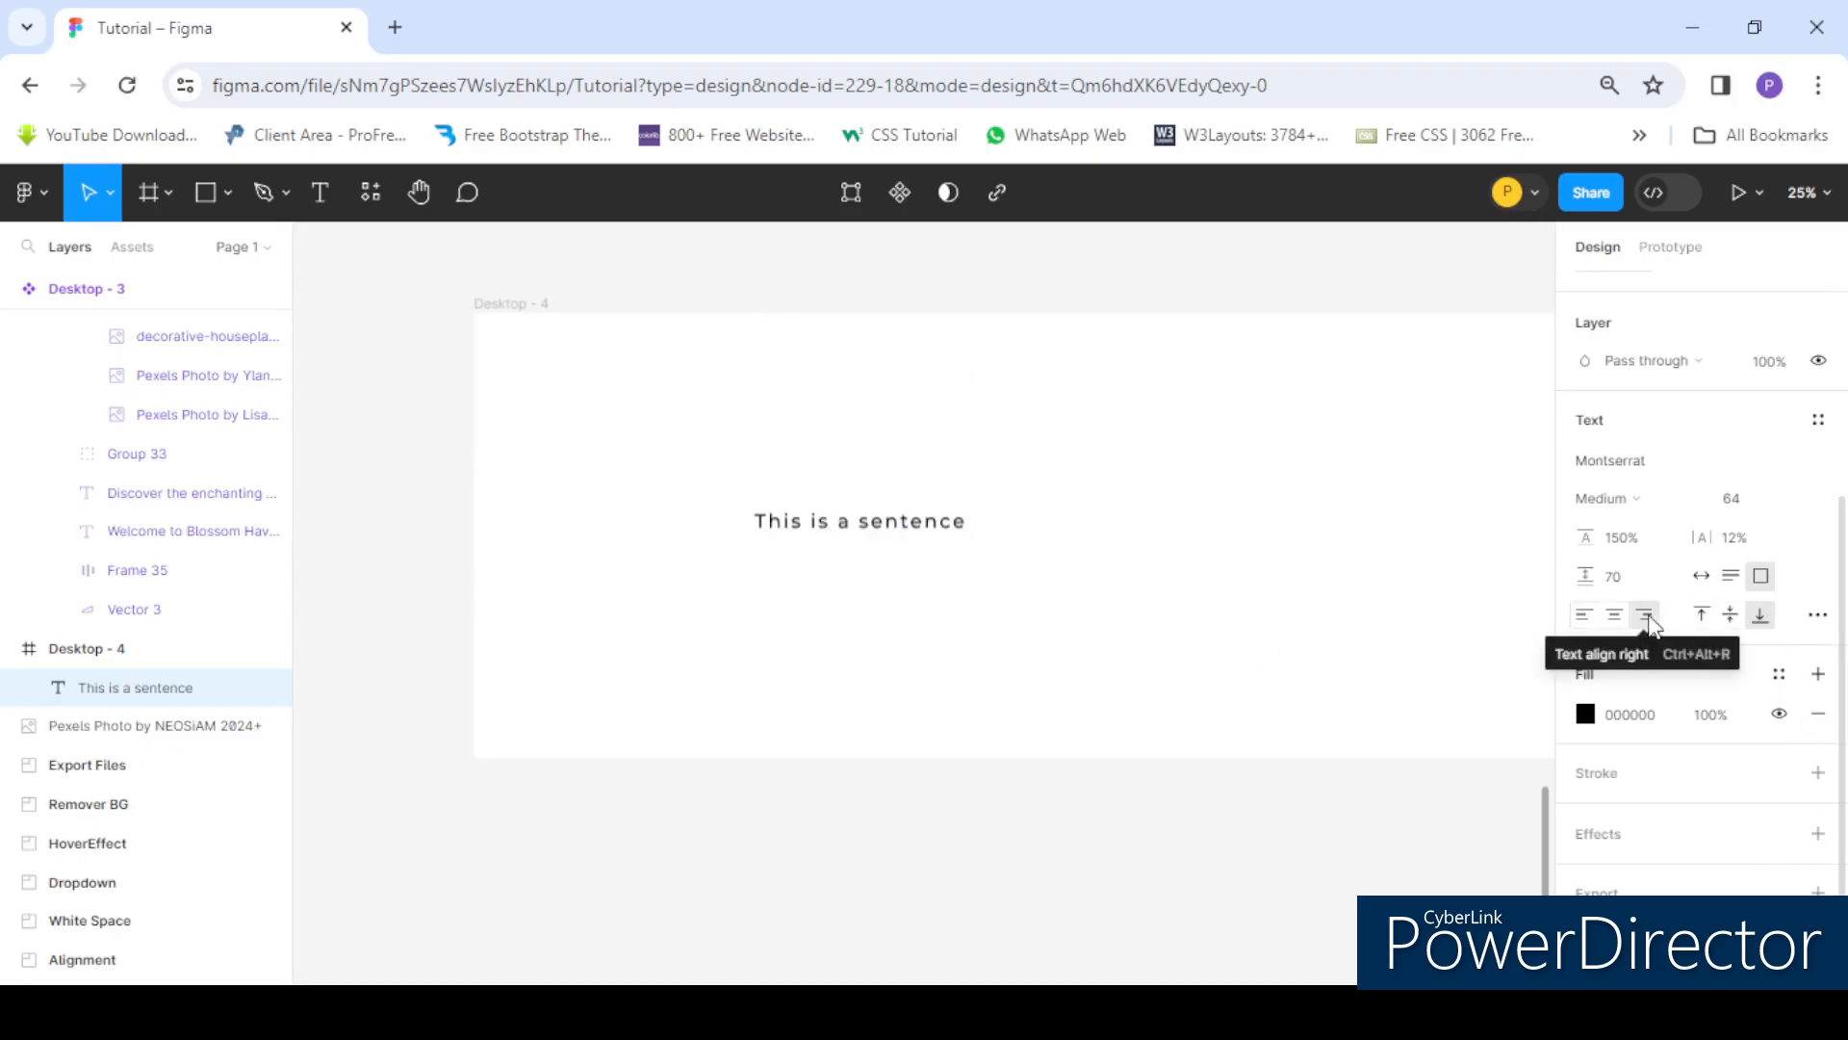
{"action": "left_click", "coordinate": [1730, 617]}
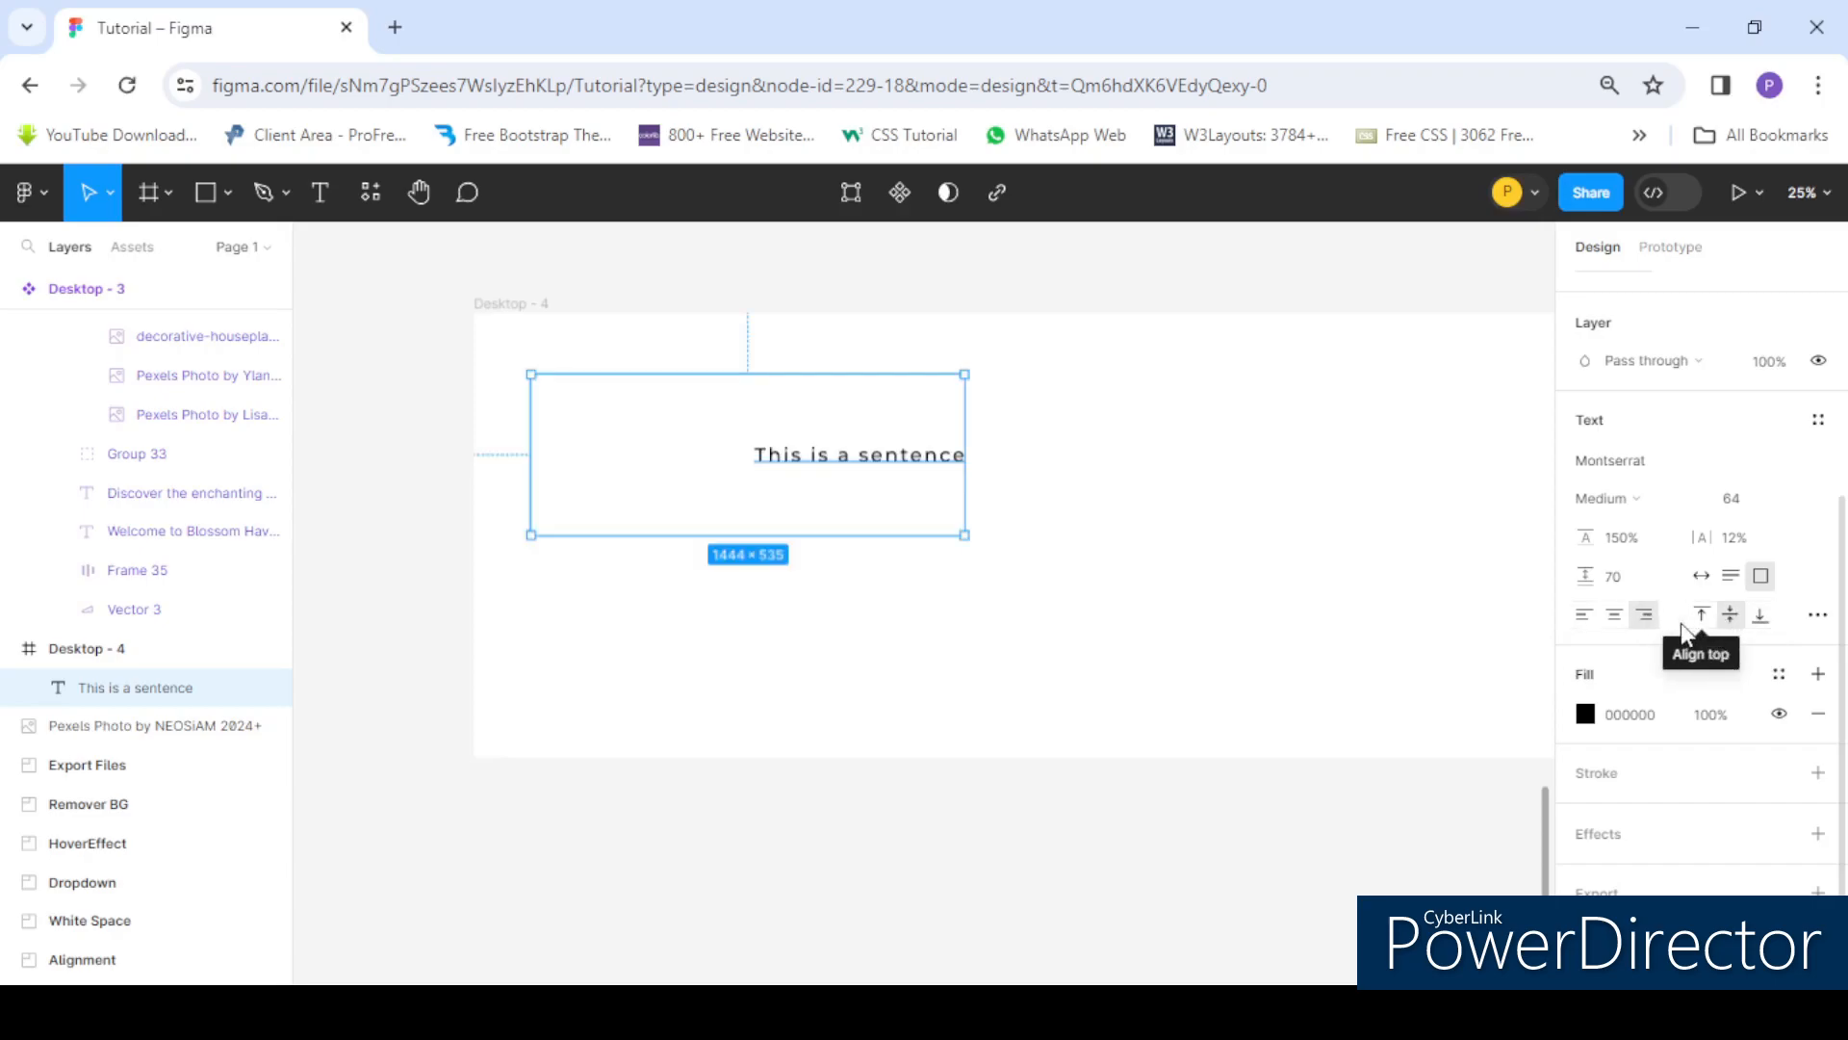
{"action": "left_click", "coordinate": [1702, 617]}
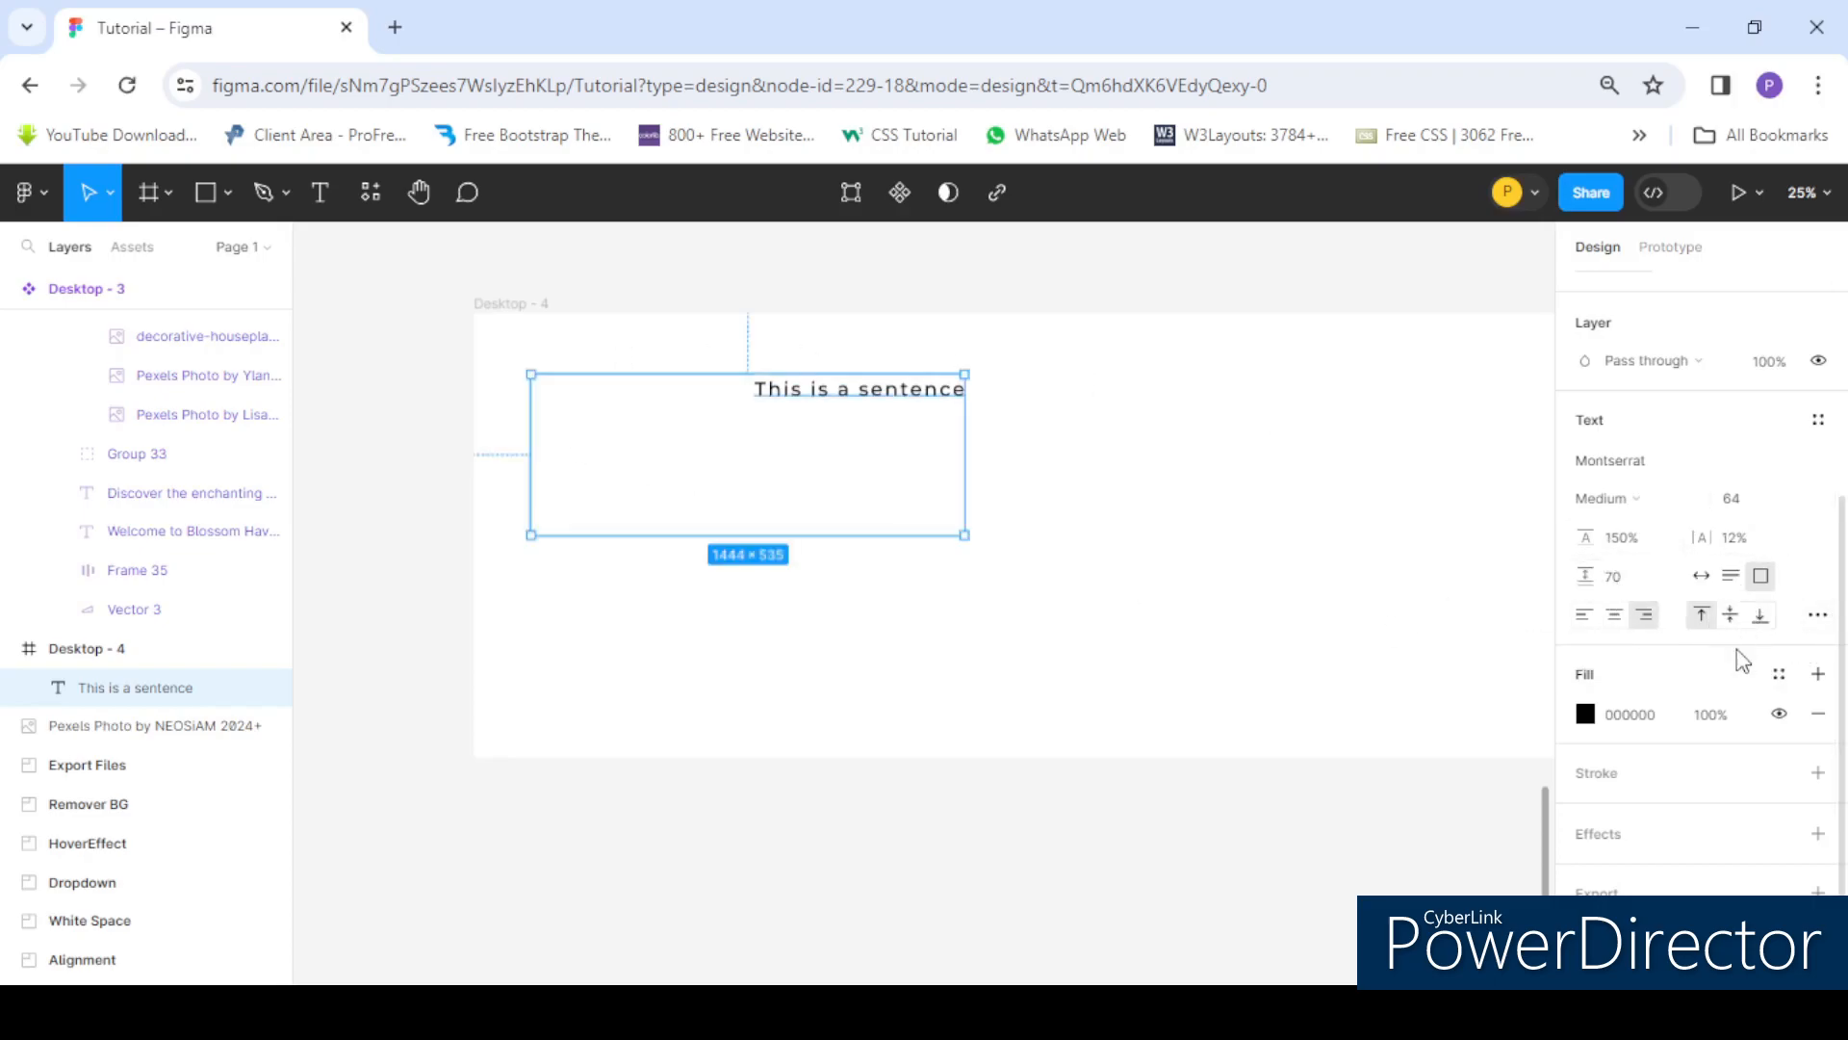
- Open the advanced type settings panel, move it aside to review its options, and close it
{"action": "left_click", "coordinate": [1819, 620]}
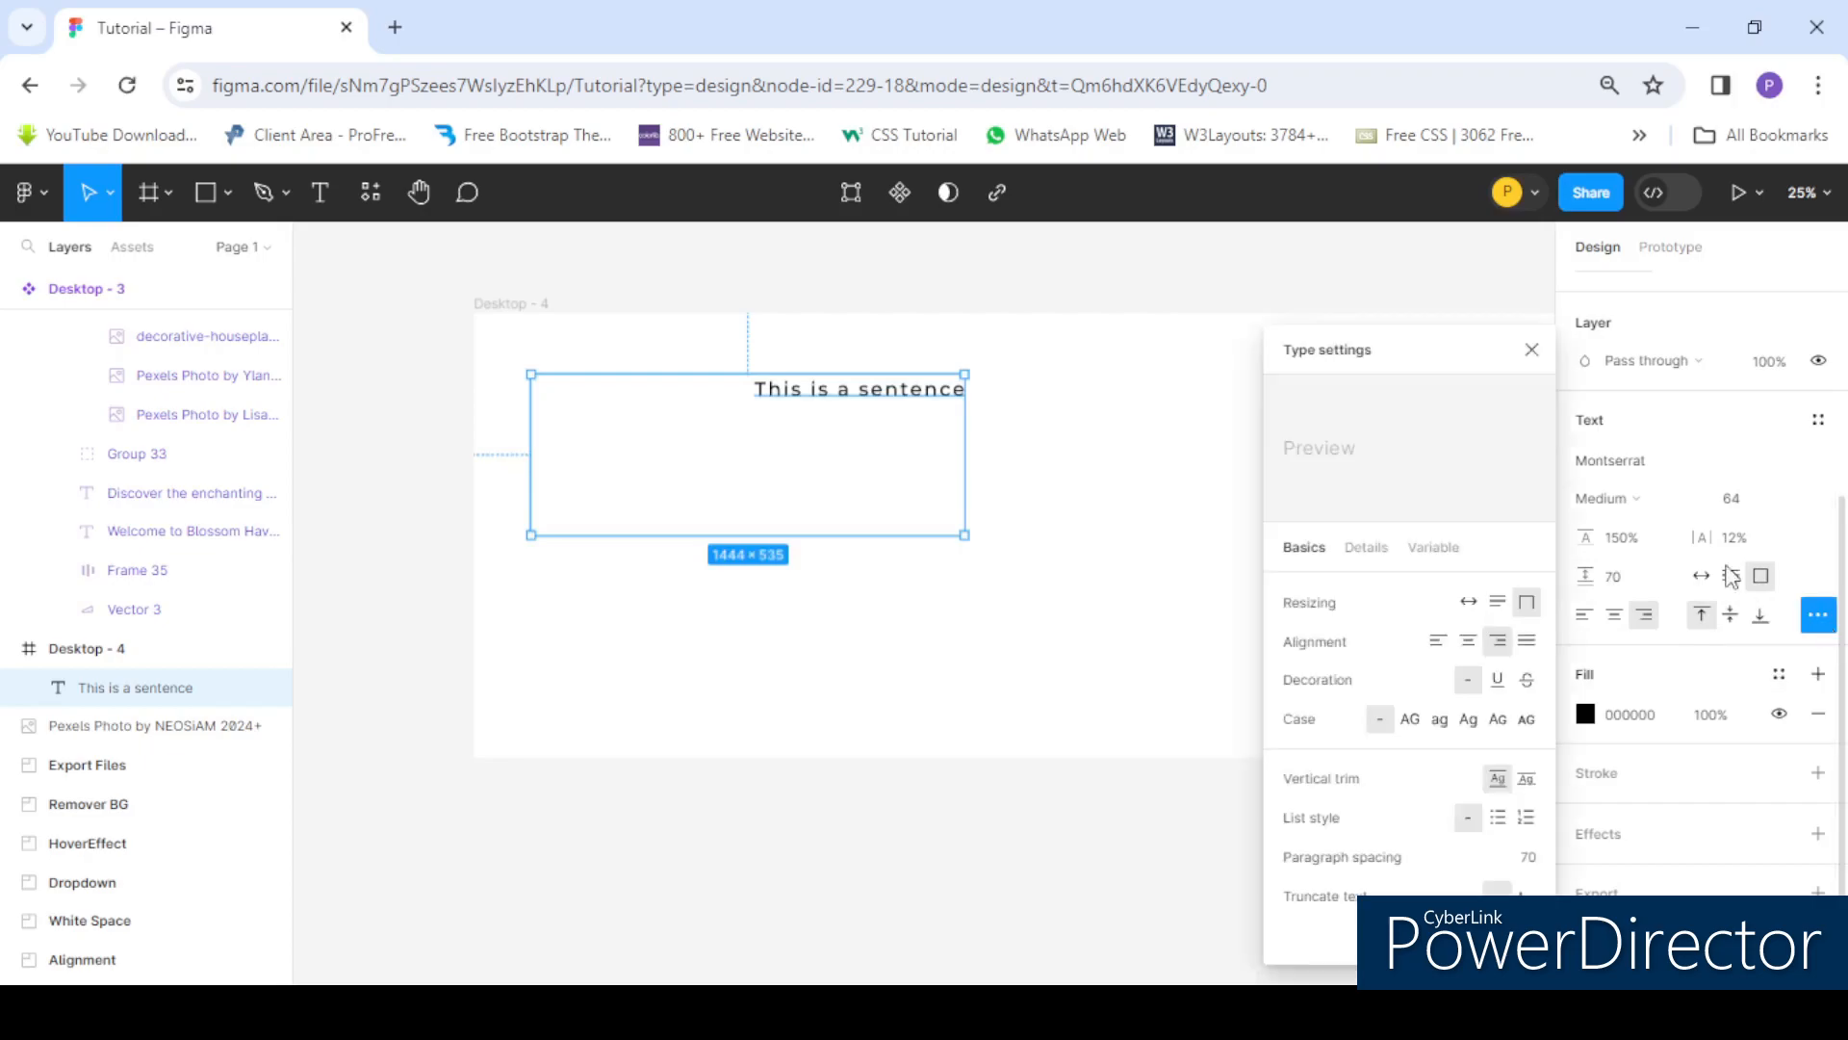
{"action": "left_click_drag", "start_coordinate": [1431, 366], "coordinate": [1304, 263]}
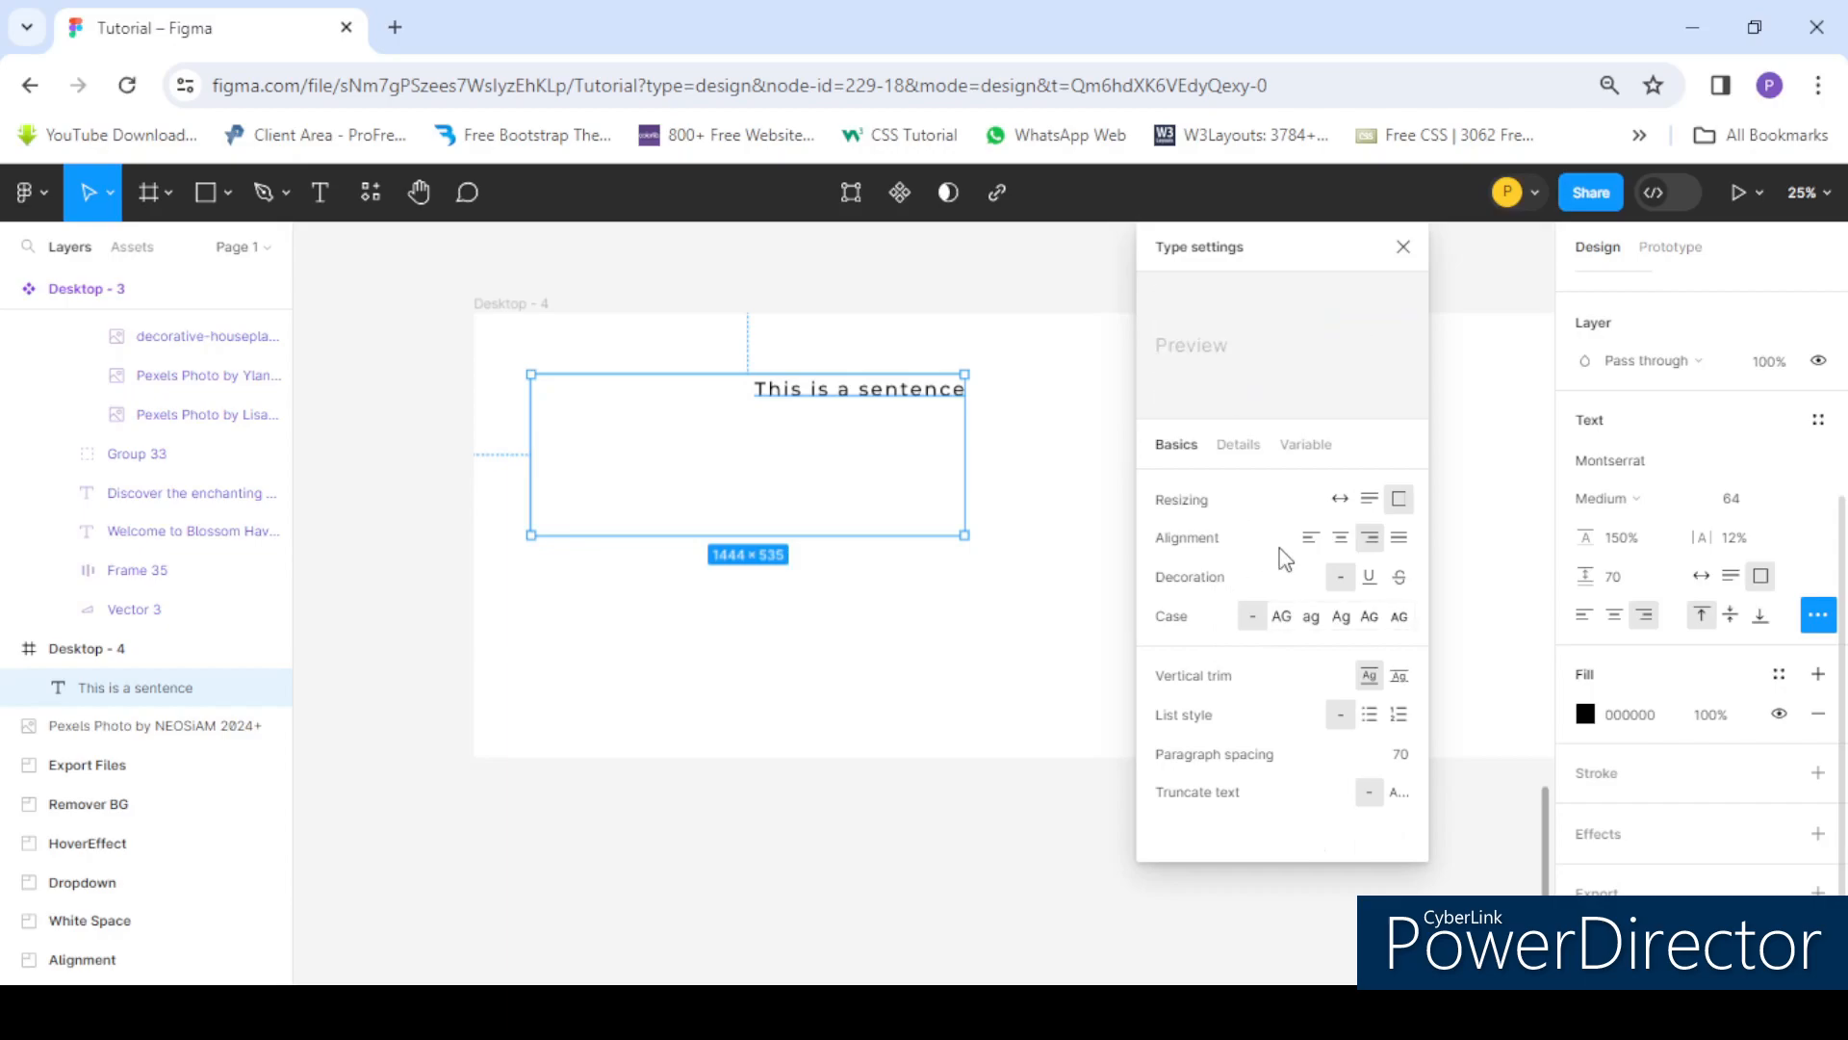
{"action": "left_click", "coordinate": [1406, 249]}
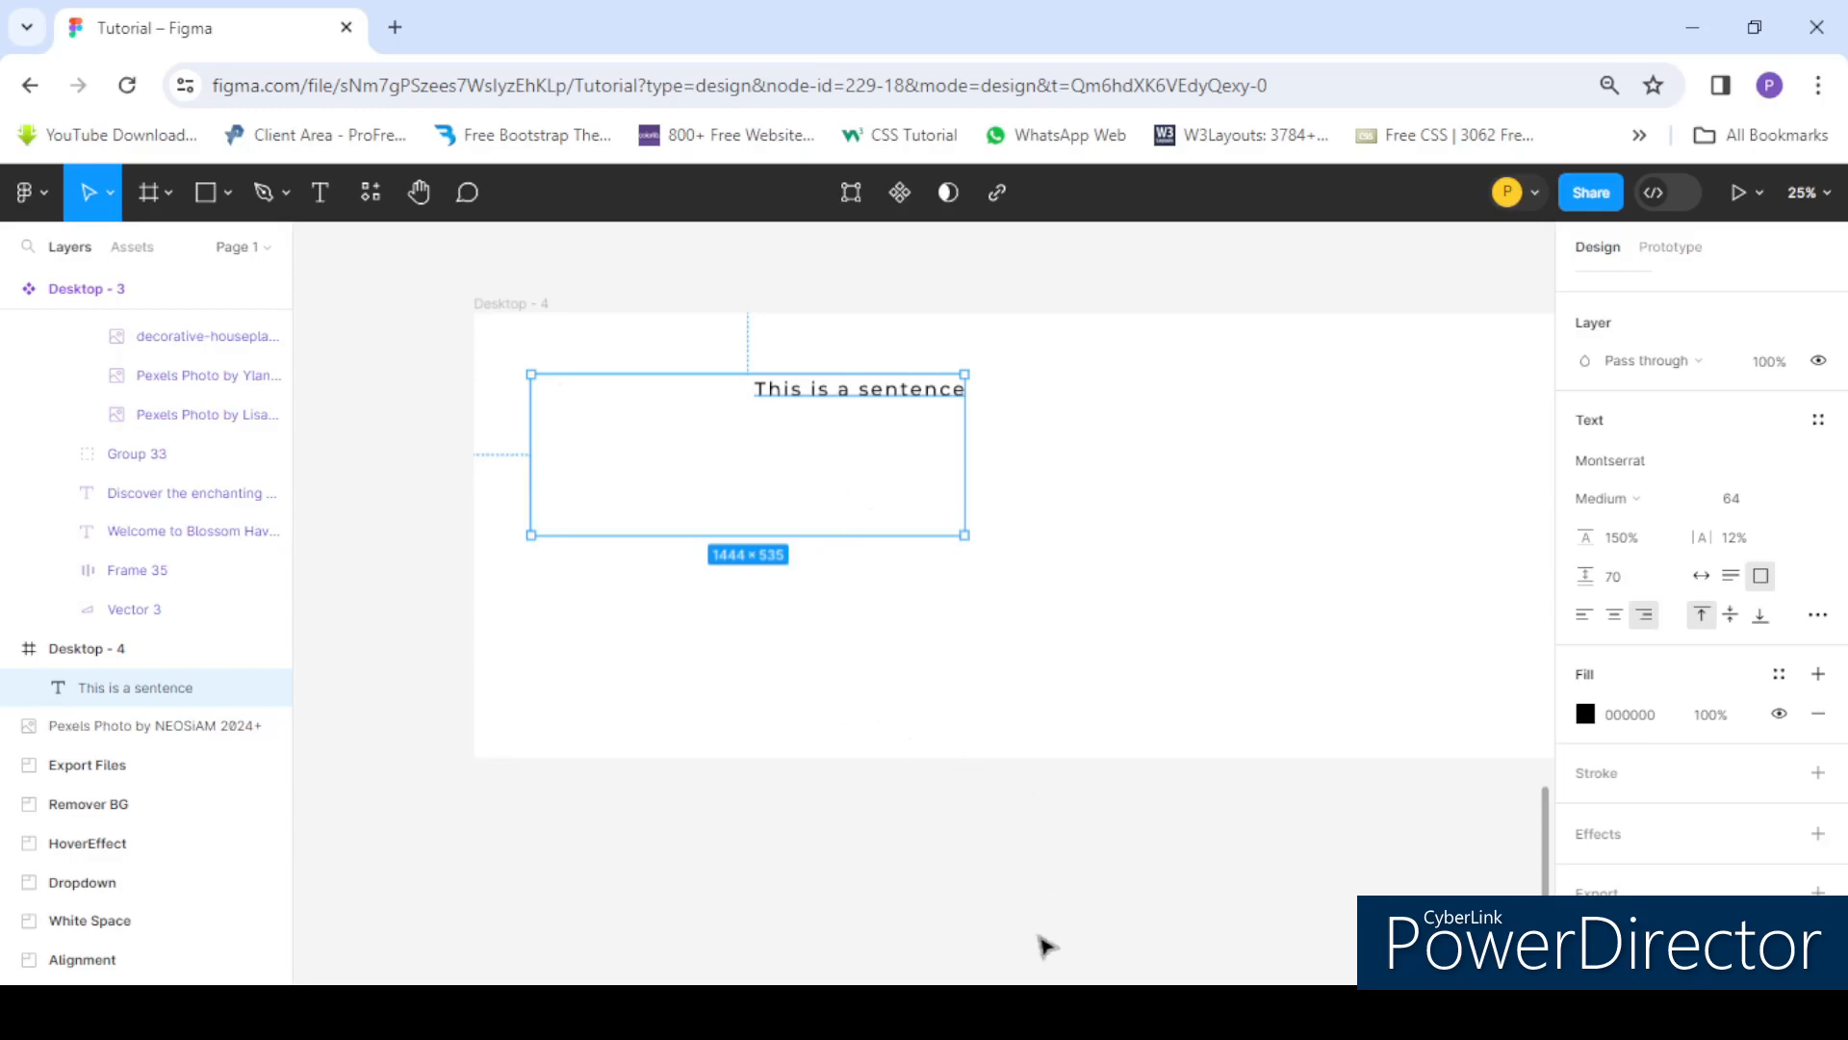
{"action": "left_click", "coordinate": [1035, 1011]}
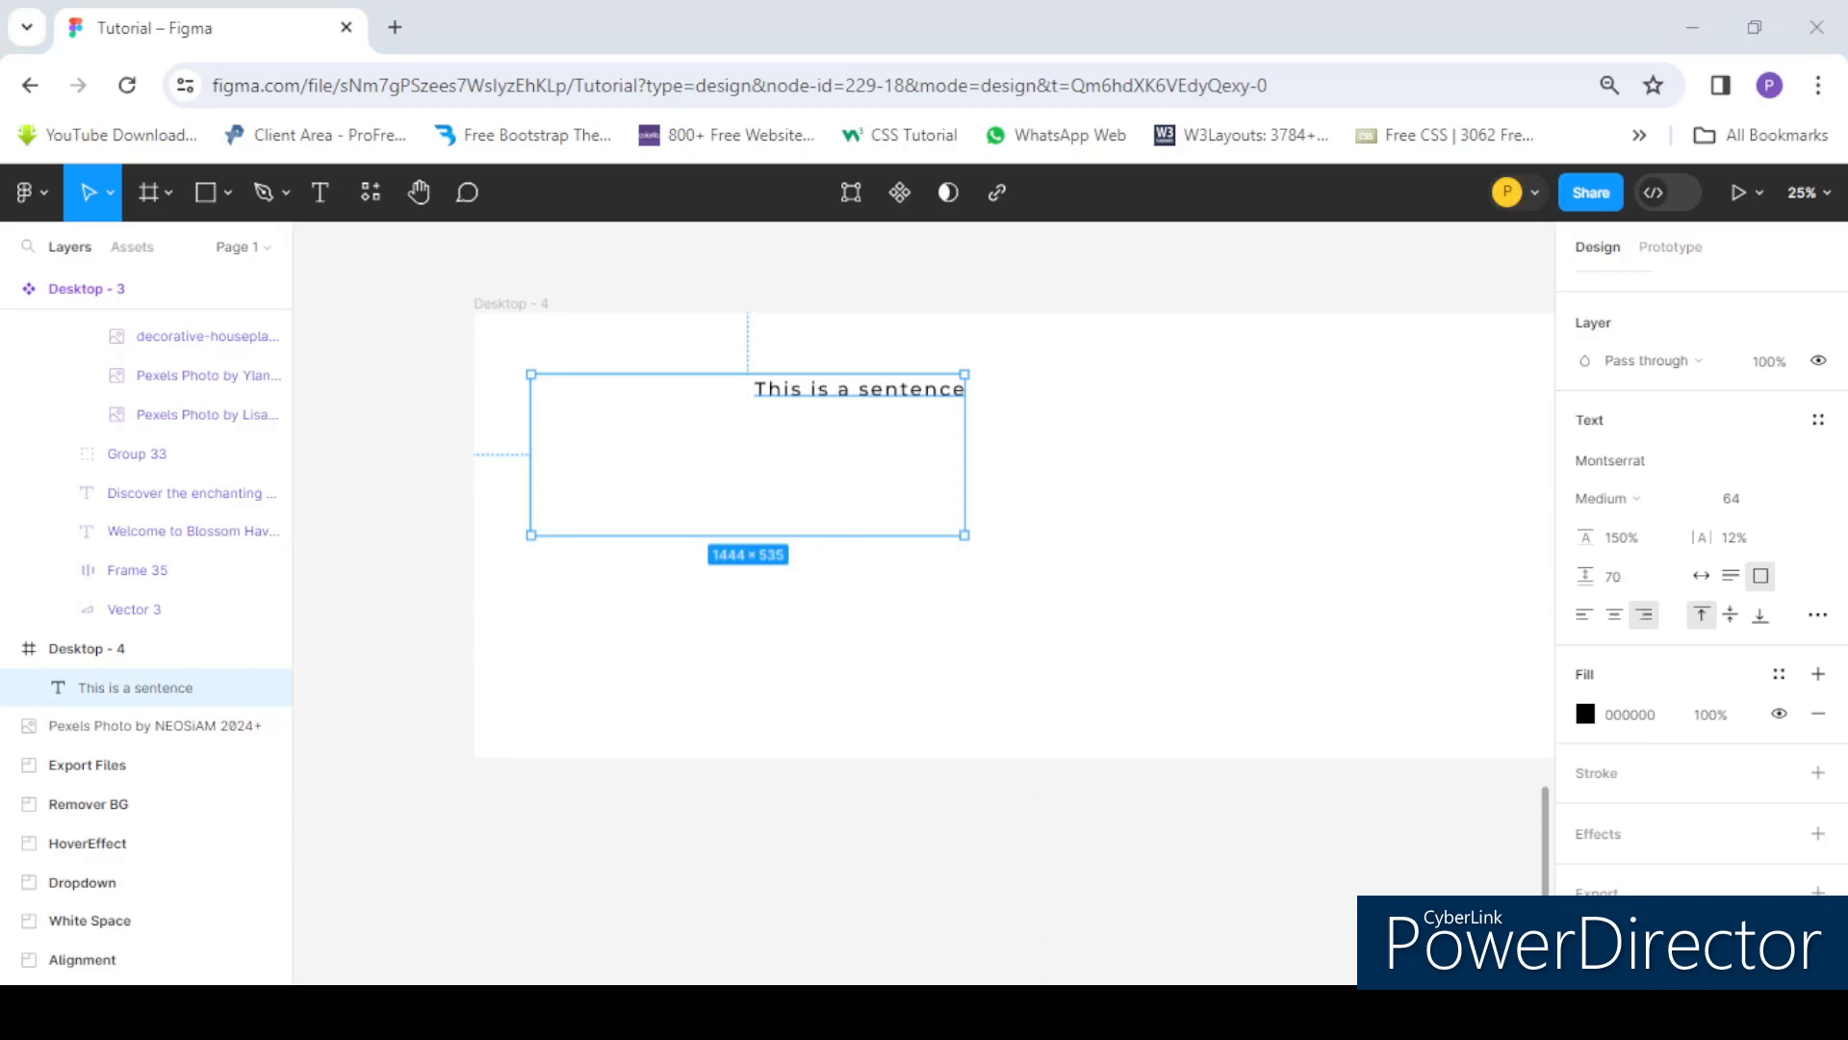